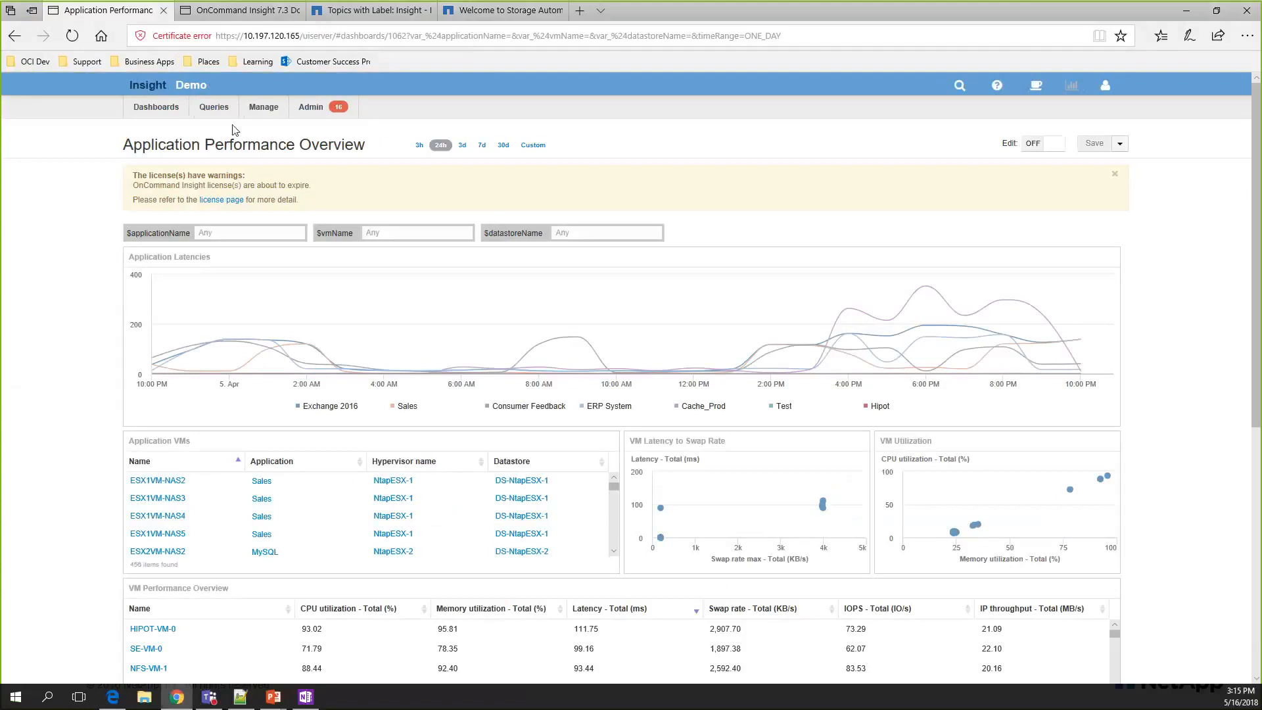
Step: Review the latency, VM, write ops, datastore and volume widgets on the Application Performance Overview dashboard
{"action": "left_click", "coordinate": [156, 106]}
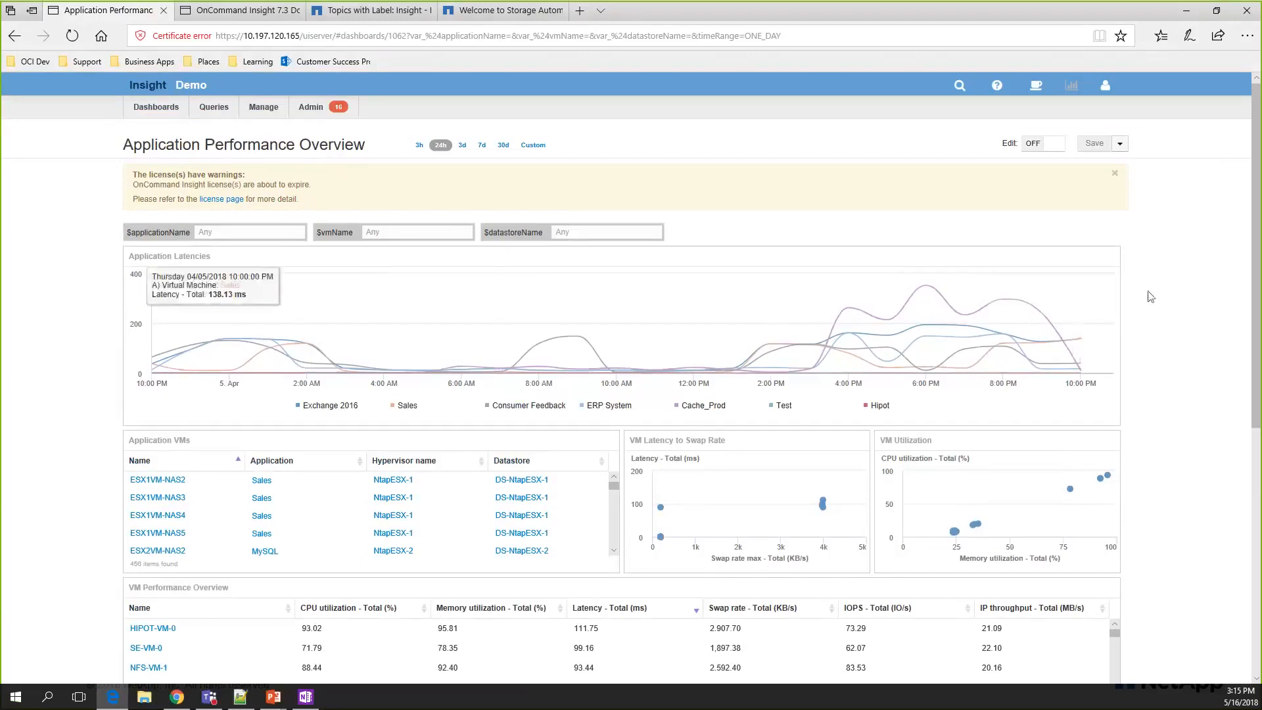
{"action": "scroll", "coordinate": [1161, 292], "scroll_direction": "down", "scroll_amount": 3}
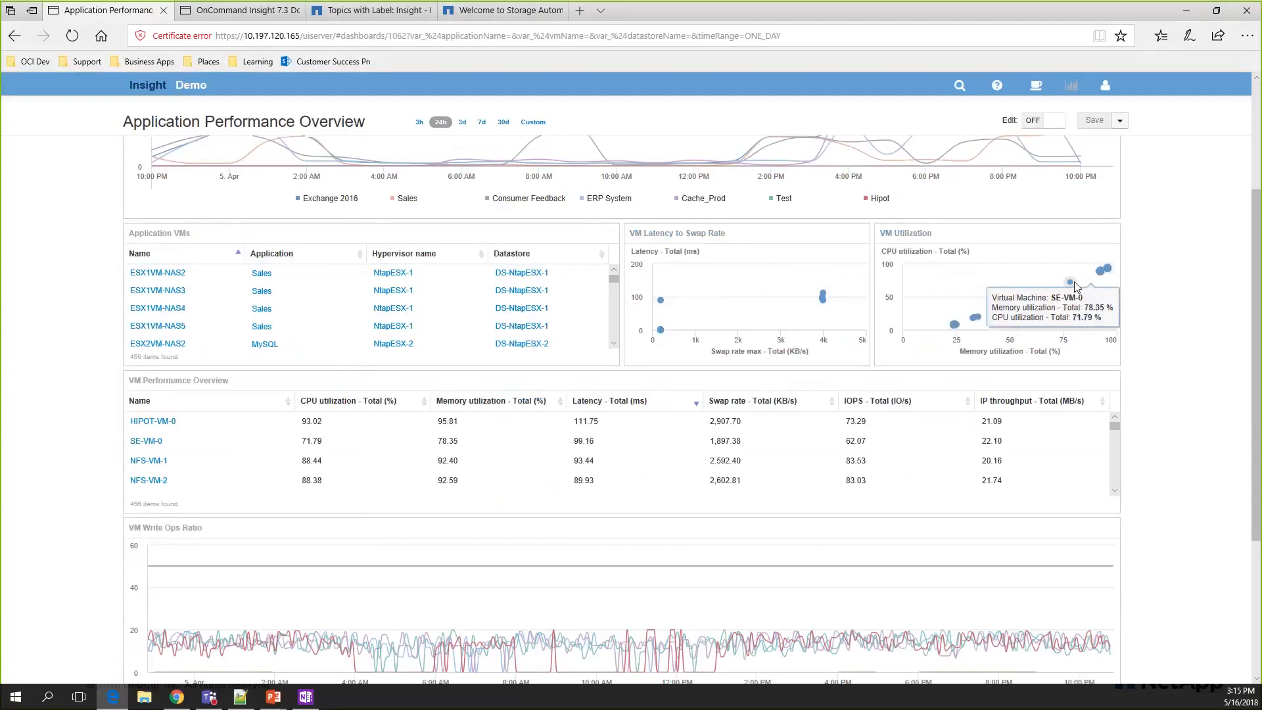
{"action": "mouse_move", "coordinate": [953, 329]}
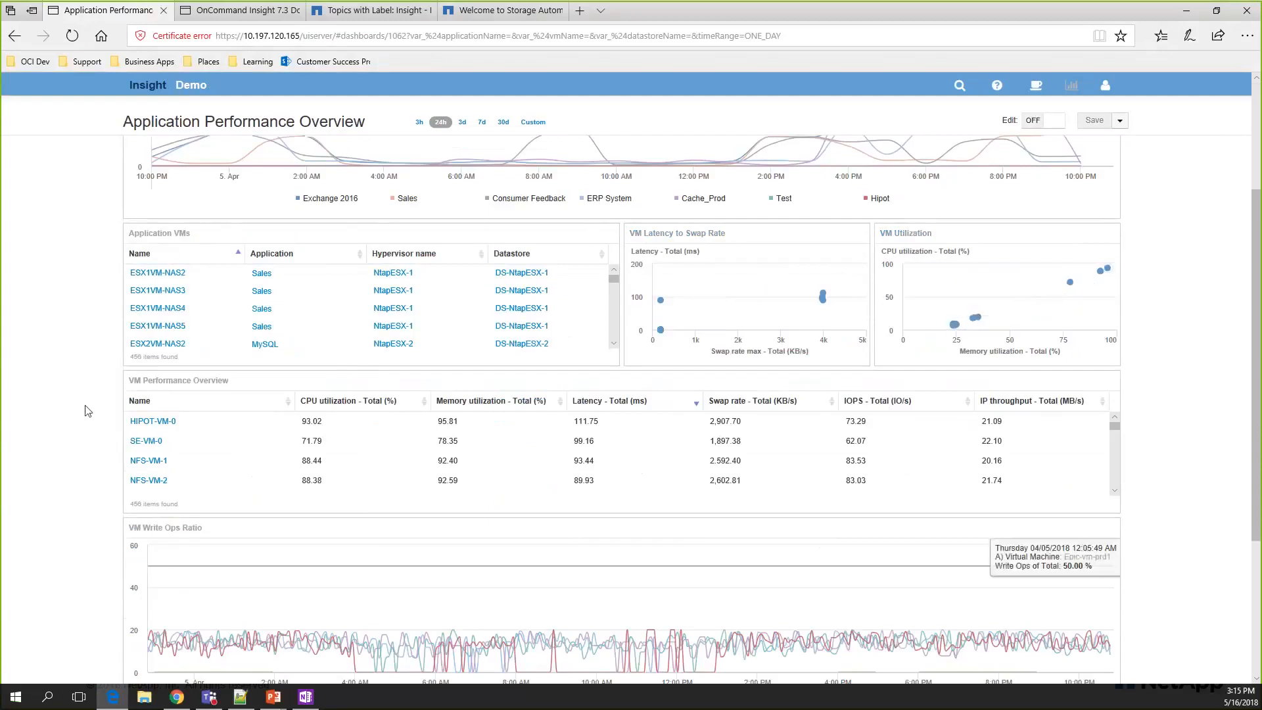
{"action": "scroll", "coordinate": [89, 401], "scroll_direction": "down", "scroll_amount": 2}
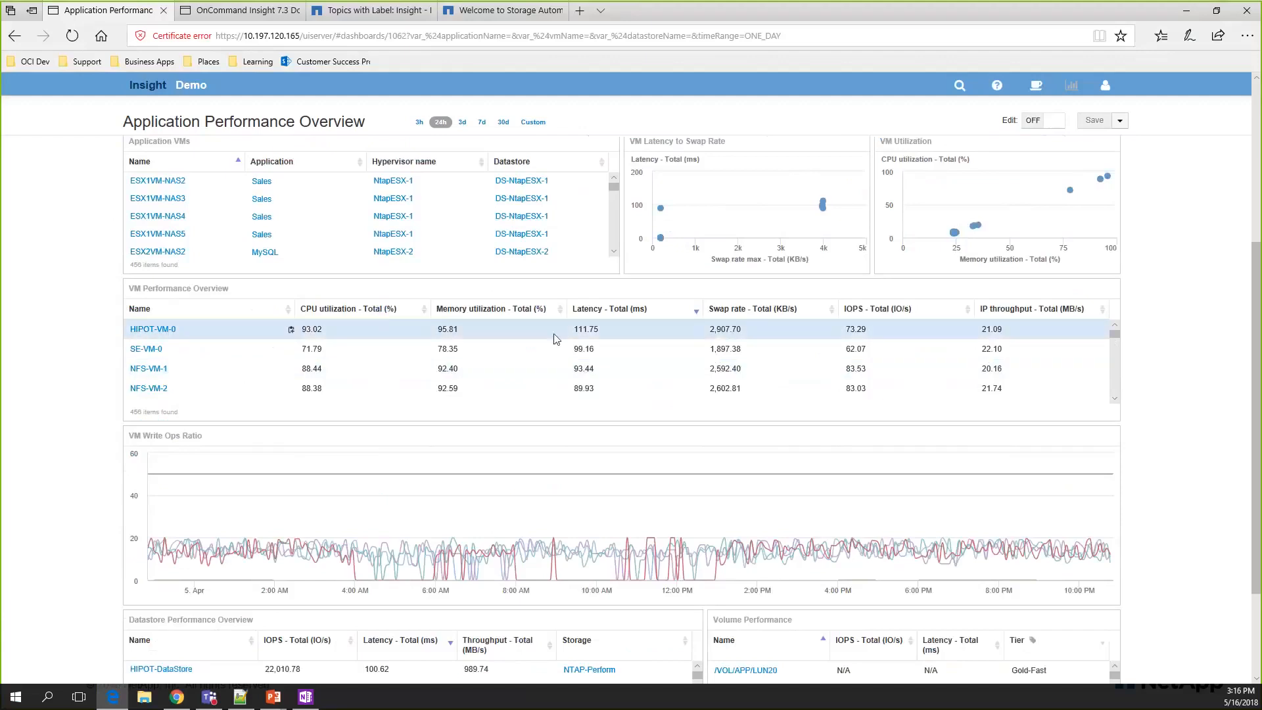
{"action": "scroll", "coordinate": [1091, 334], "scroll_direction": "down", "scroll_amount": 3}
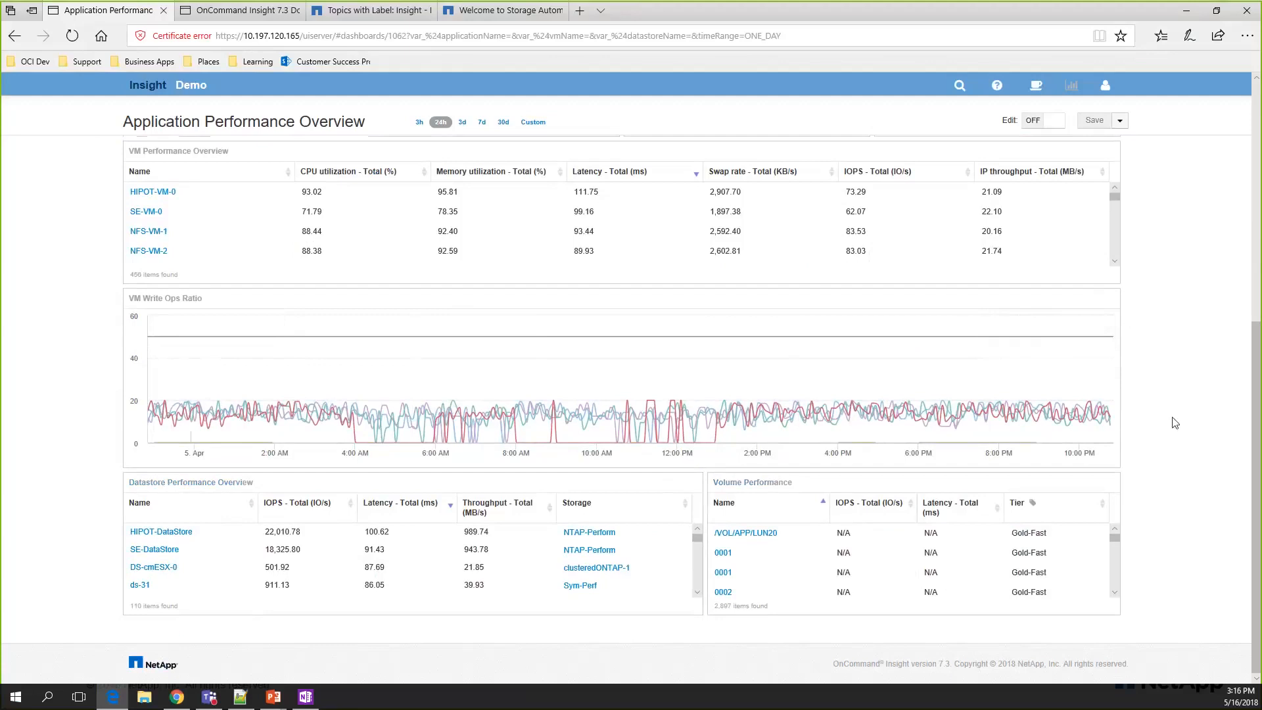
{"action": "scroll", "coordinate": [1174, 420], "scroll_direction": "up", "scroll_amount": 7}
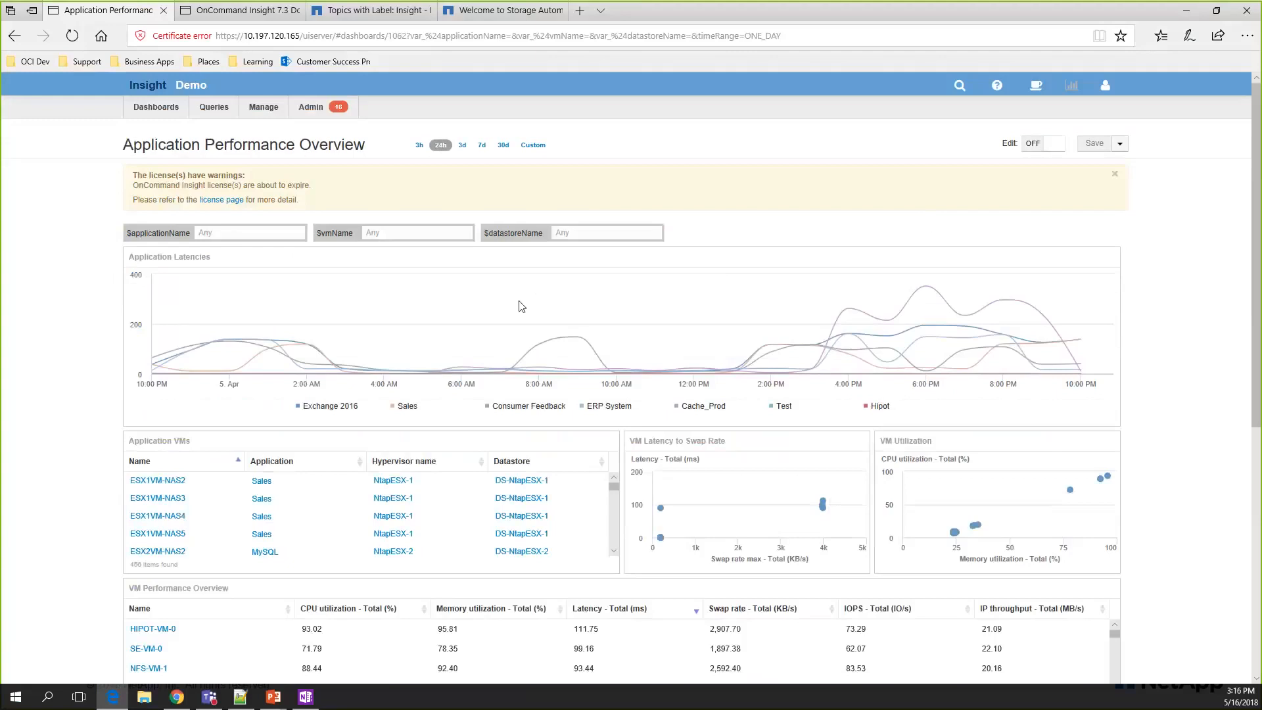
Step: Filter the dashboard by setting the applicationName variable to Sales
{"action": "mouse_move", "coordinate": [756, 352]}
{"action": "left_click", "coordinate": [196, 231]}
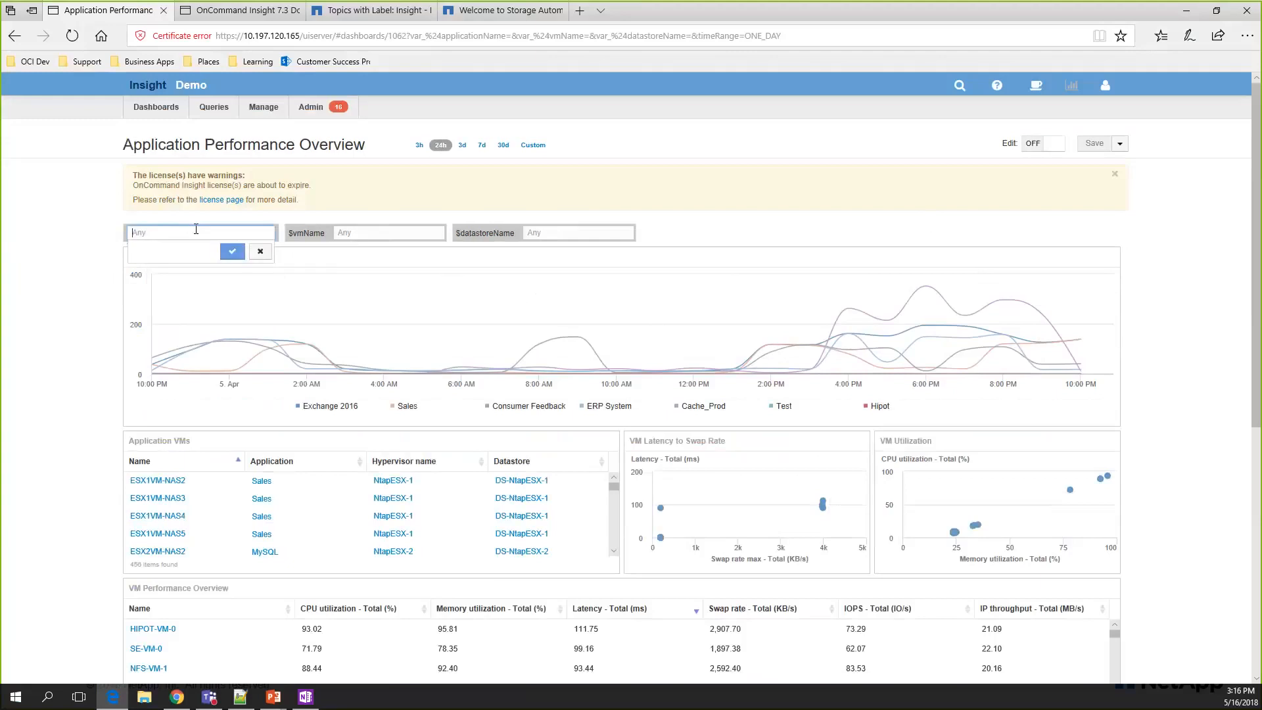
{"action": "type", "text": "Sales"}
{"action": "key", "text": "Return"}
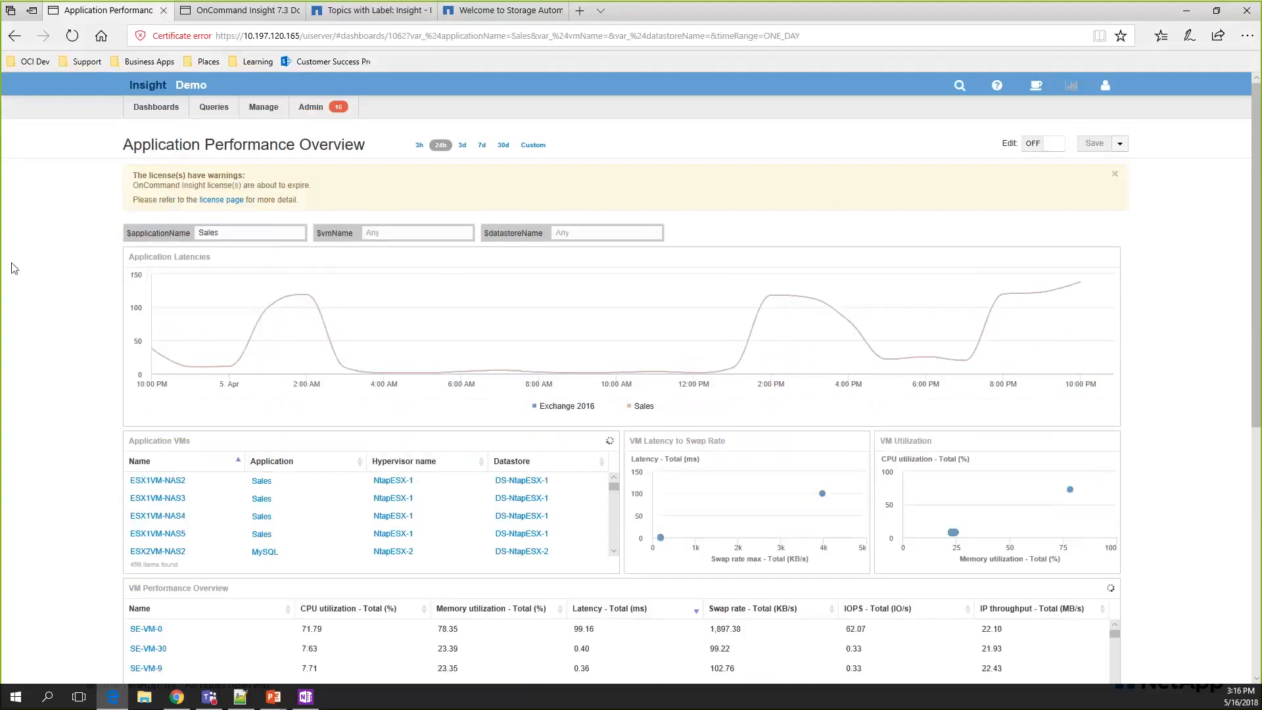
Step: Examine the Sales-filtered latency, VM, datastore and volume widgets, including the datastores listed for the application's VMs
{"action": "scroll", "coordinate": [62, 258], "scroll_direction": "down", "scroll_amount": 2}
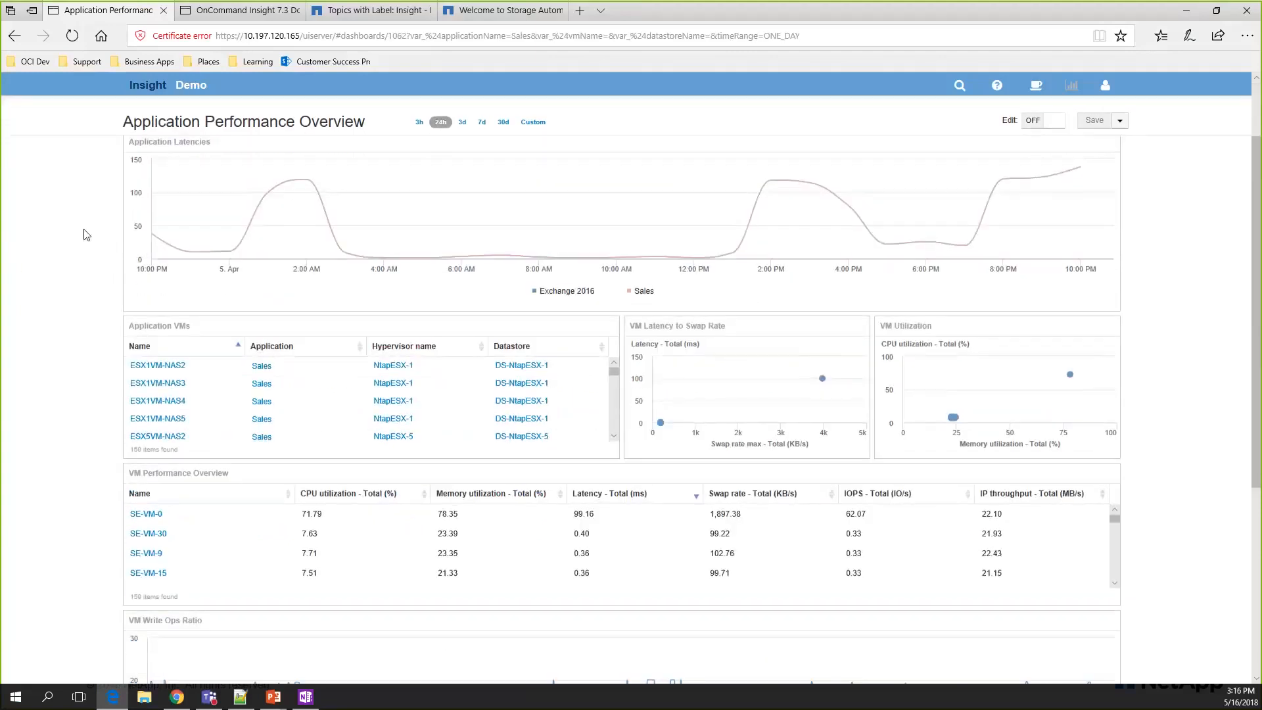
{"action": "scroll", "coordinate": [92, 242], "scroll_direction": "up", "scroll_amount": 2}
{"action": "scroll", "coordinate": [149, 197], "scroll_direction": "down", "scroll_amount": 2}
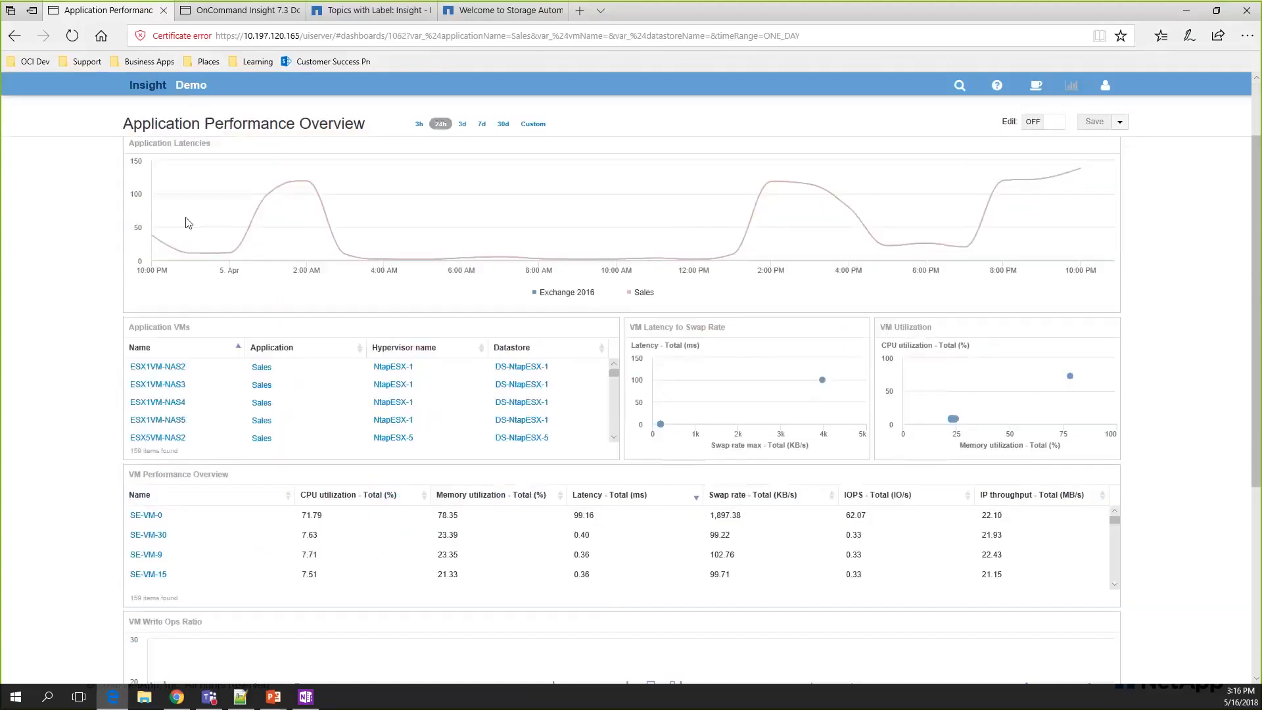
{"action": "scroll", "coordinate": [42, 315], "scroll_direction": "down", "scroll_amount": 2}
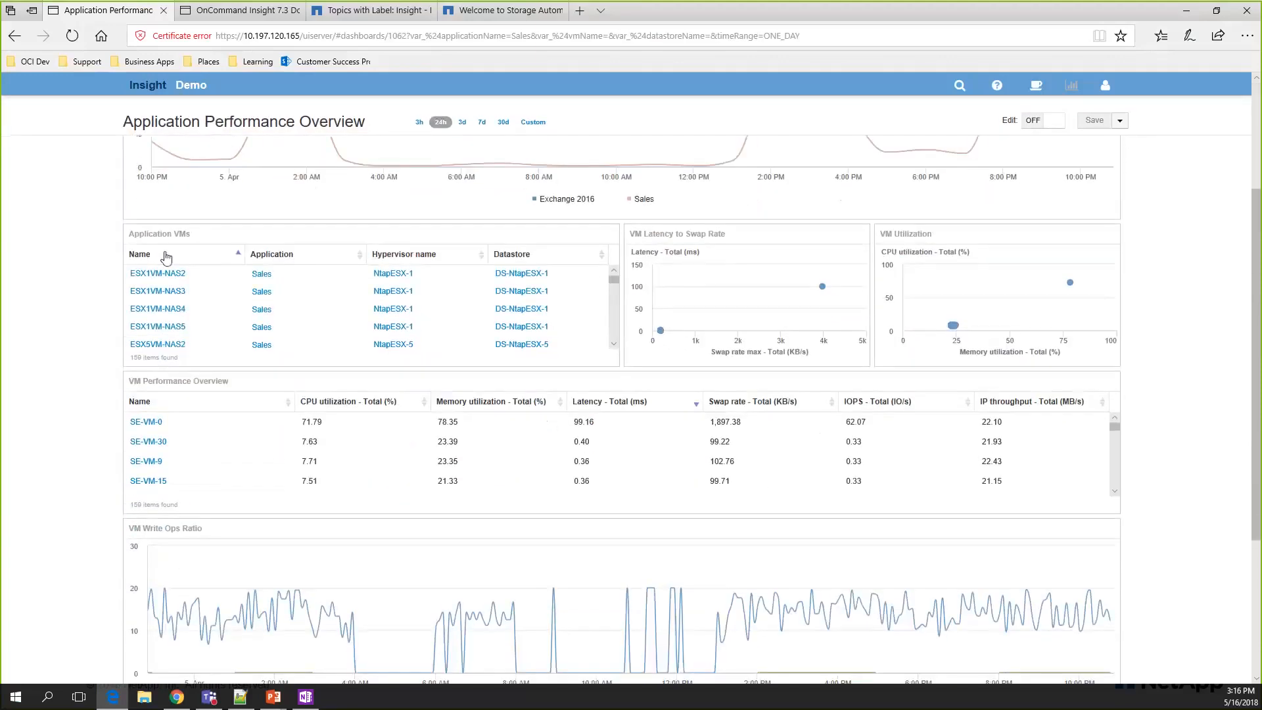
{"action": "scroll", "coordinate": [276, 294], "scroll_direction": "down", "scroll_amount": 2}
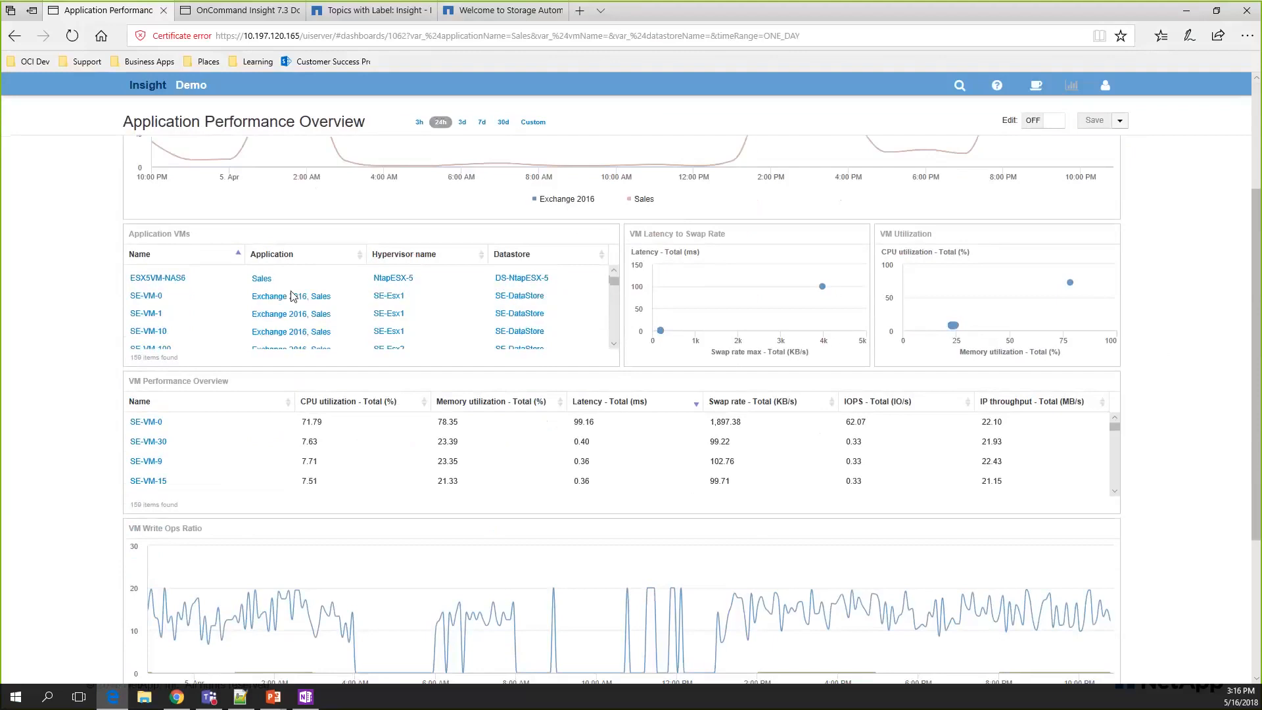
{"action": "scroll", "coordinate": [293, 295], "scroll_direction": "down", "scroll_amount": 2}
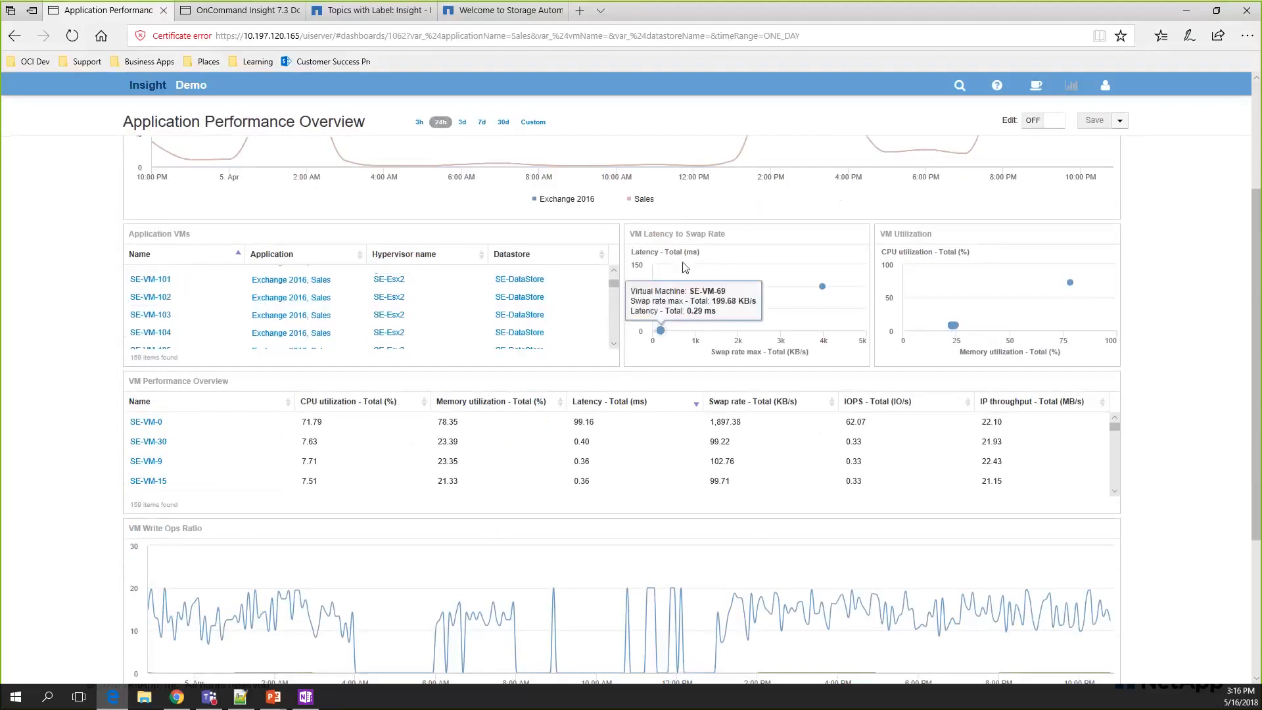
{"action": "scroll", "coordinate": [84, 251], "scroll_direction": "down", "scroll_amount": 5}
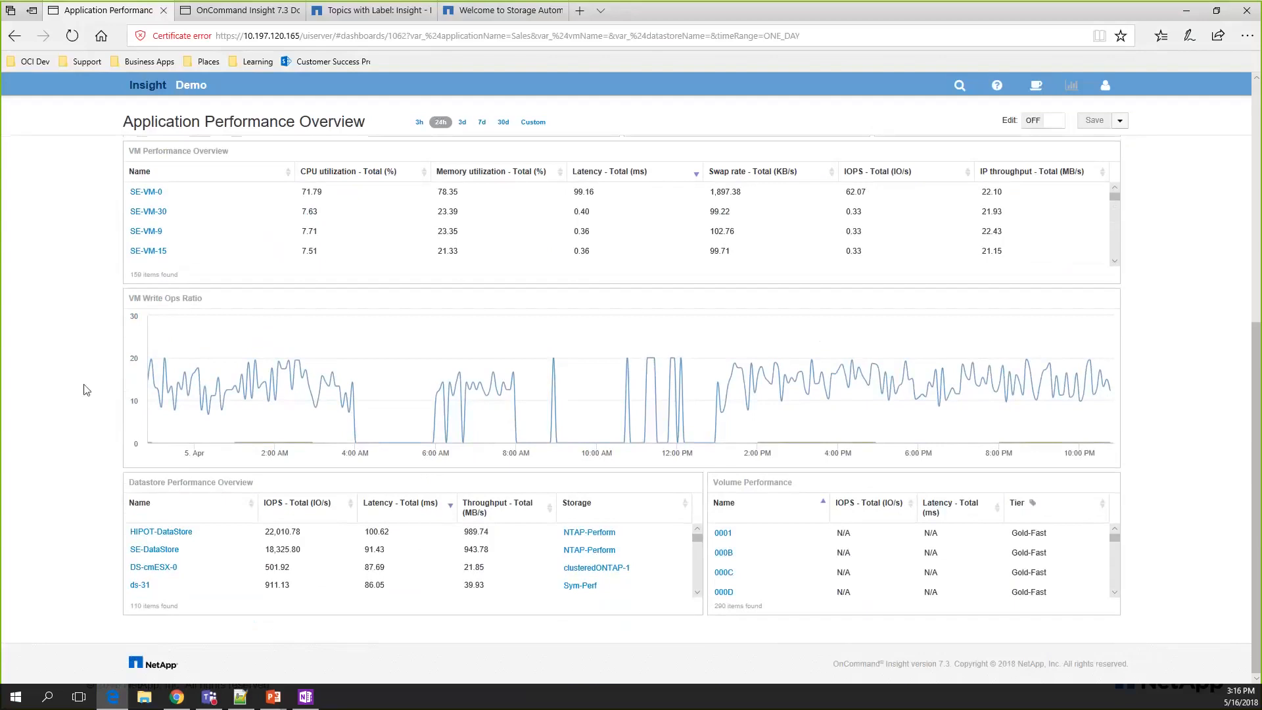
{"action": "scroll", "coordinate": [328, 536], "scroll_direction": "down", "scroll_amount": 1}
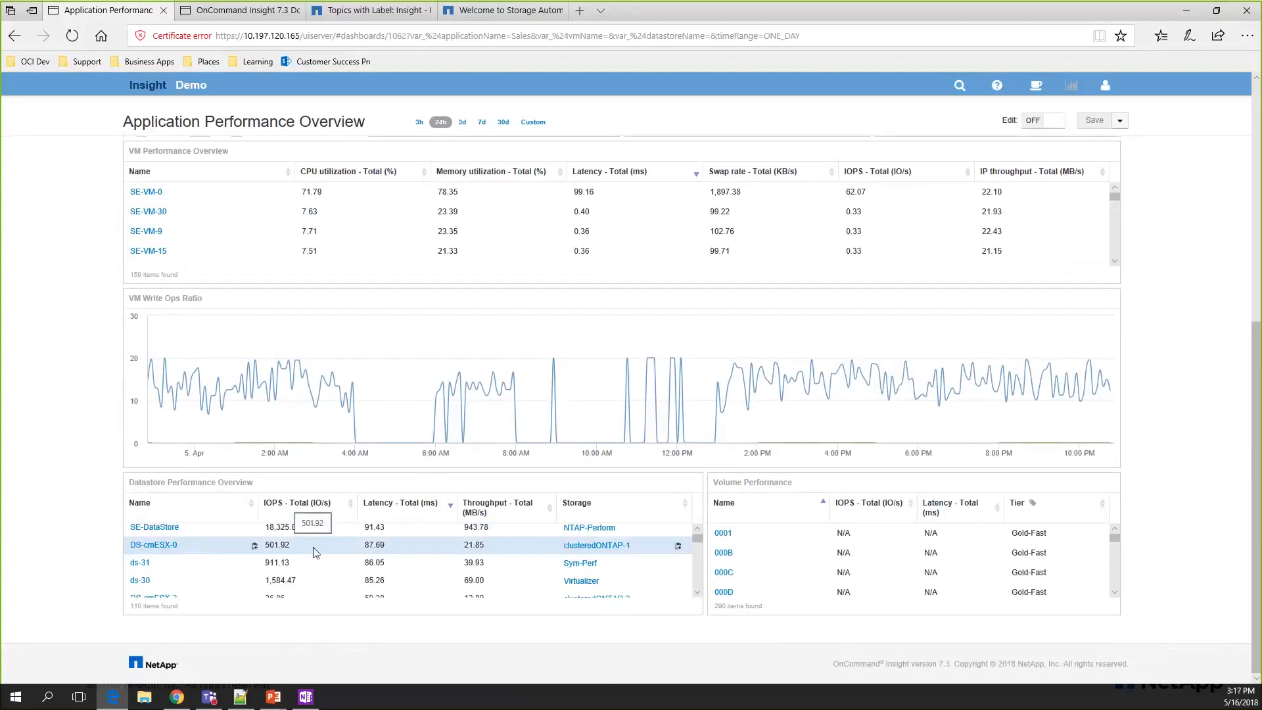
{"action": "scroll", "coordinate": [279, 558], "scroll_direction": "up", "scroll_amount": 6}
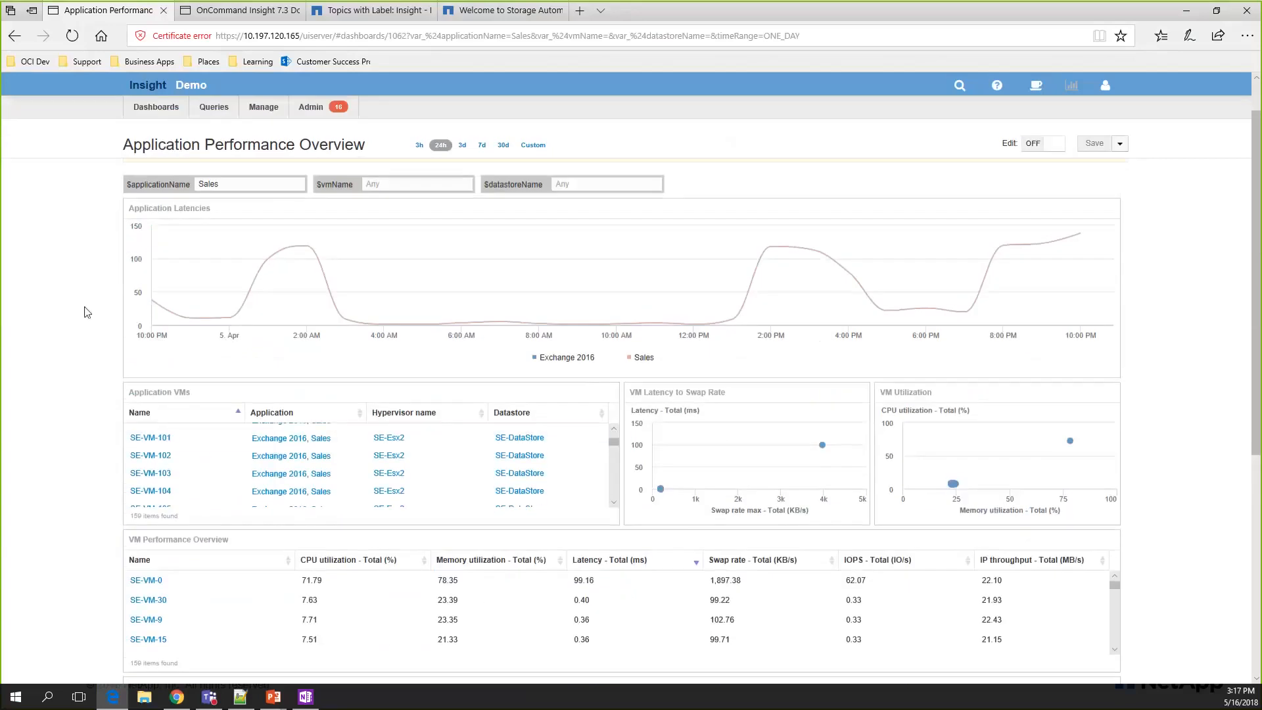
{"action": "scroll", "coordinate": [552, 450], "scroll_direction": "down", "scroll_amount": 2}
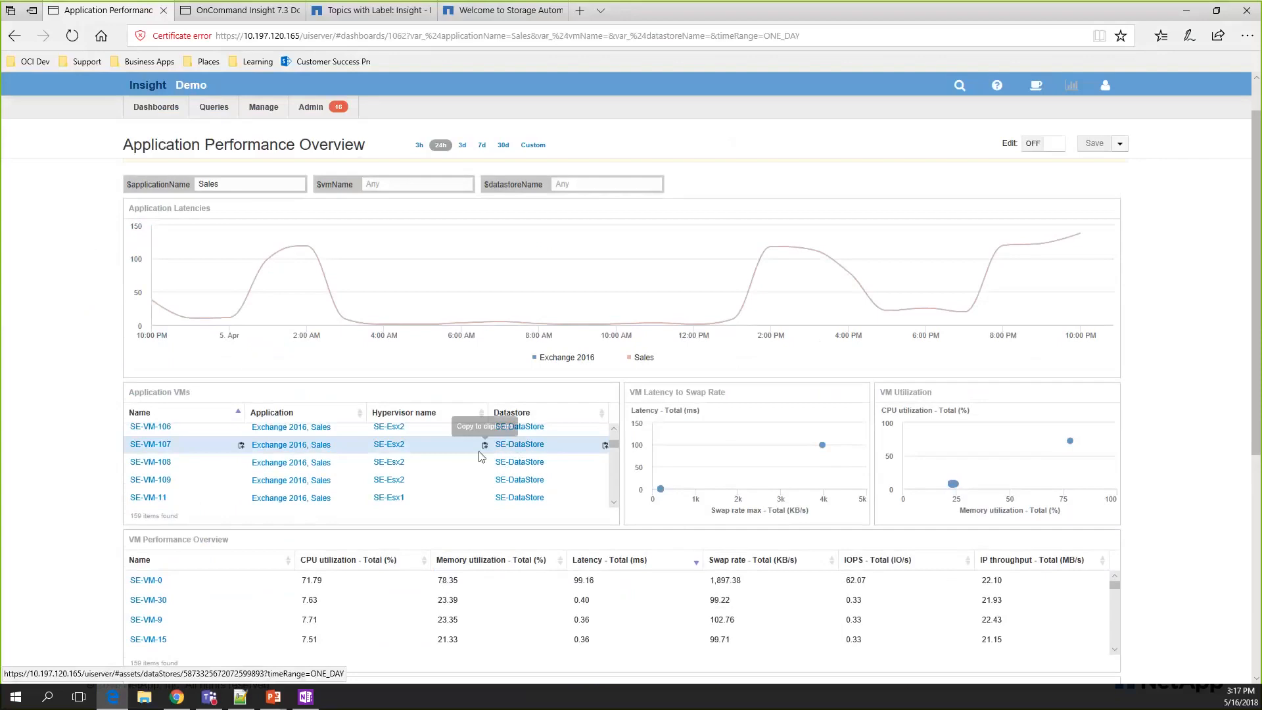
{"action": "scroll", "coordinate": [521, 467], "scroll_direction": "down", "scroll_amount": 1}
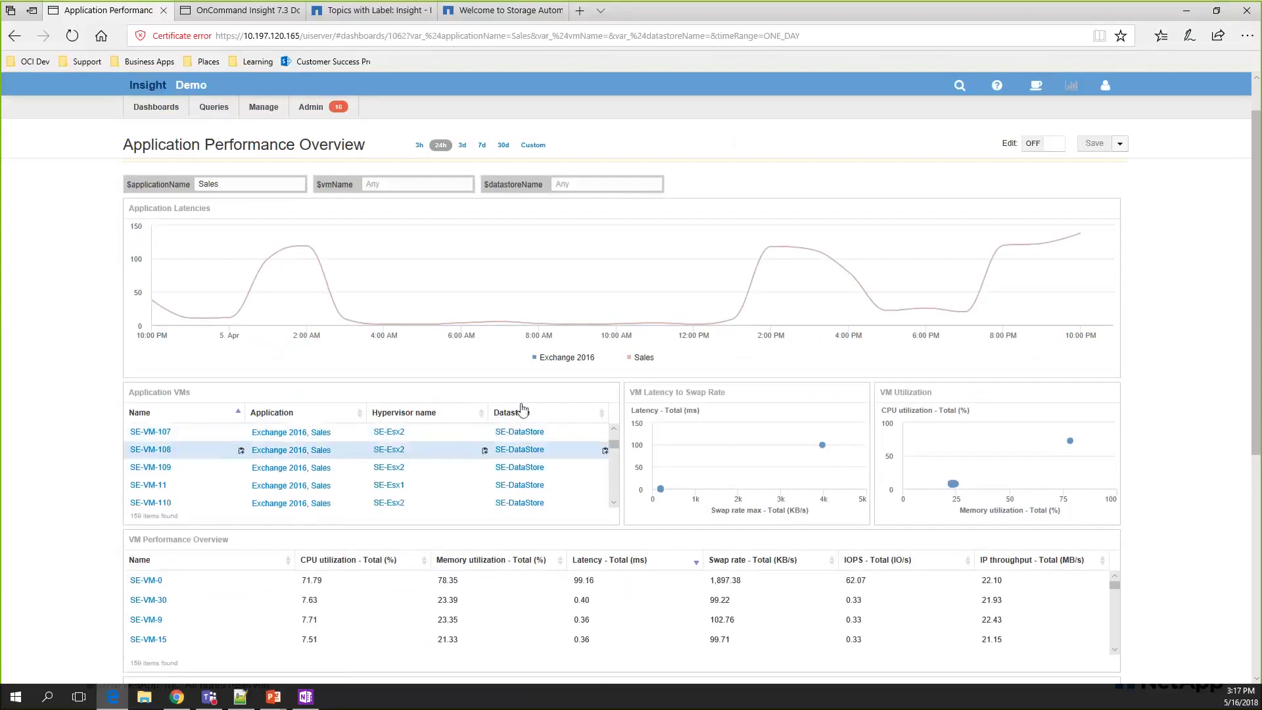
Step: Set the datastoreName variable to SE-Datastore and check the matching entries in the Datastore Performance Overview table
{"action": "left_click", "coordinate": [572, 233]}
{"action": "type", "text": "SE"}
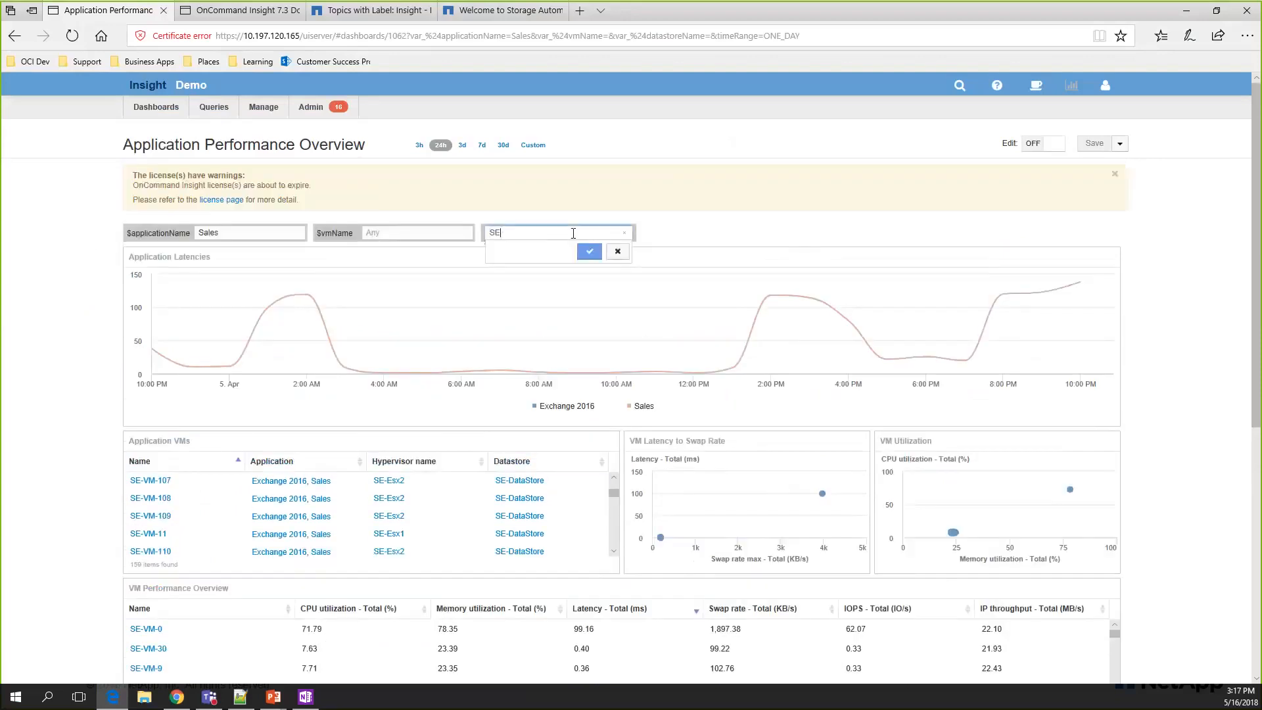
{"action": "type", "text": "-Datastore"}
{"action": "key", "text": "Return"}
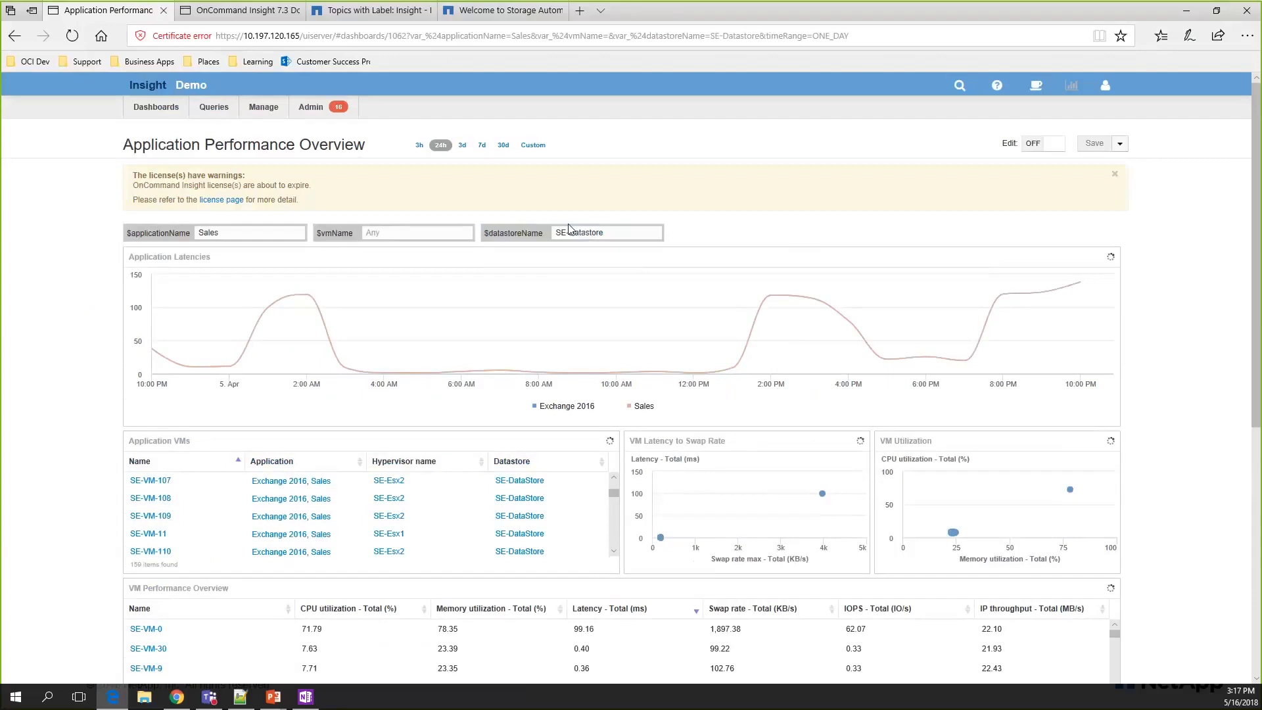
{"action": "scroll", "coordinate": [66, 372], "scroll_direction": "down", "scroll_amount": 5}
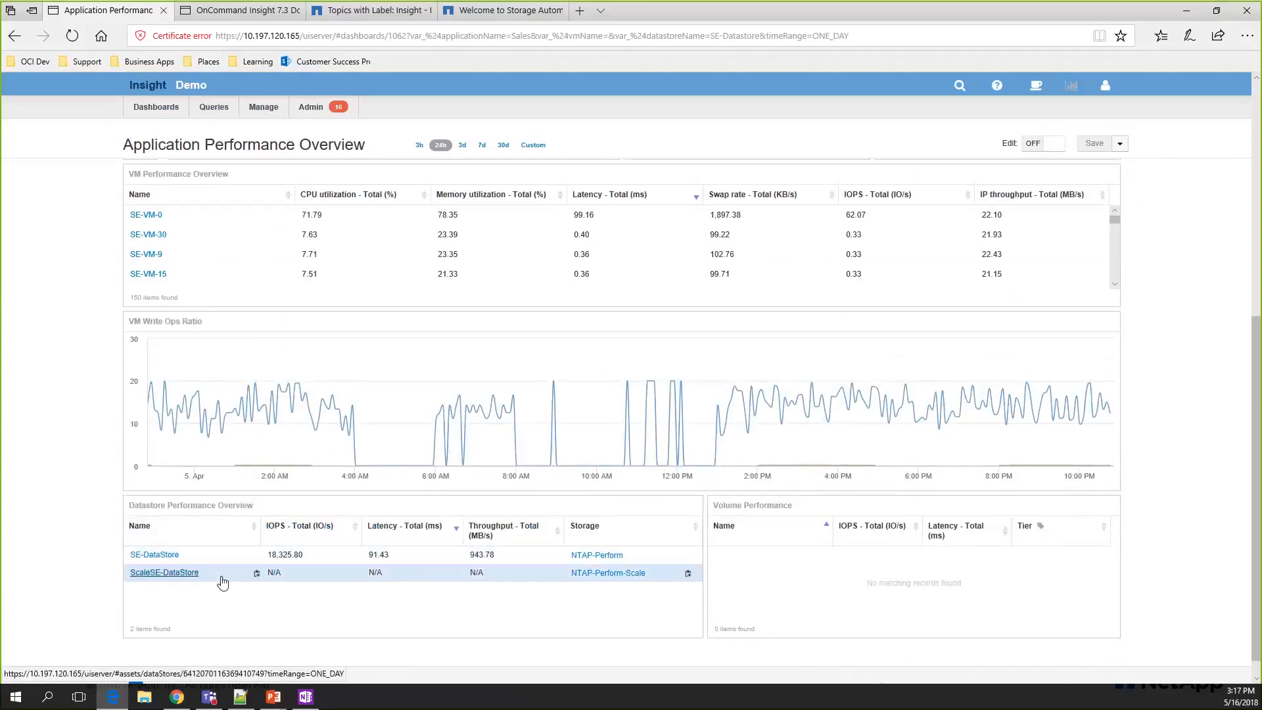
{"action": "left_click_drag", "start_coordinate": [506, 576], "coordinate": [274, 574]}
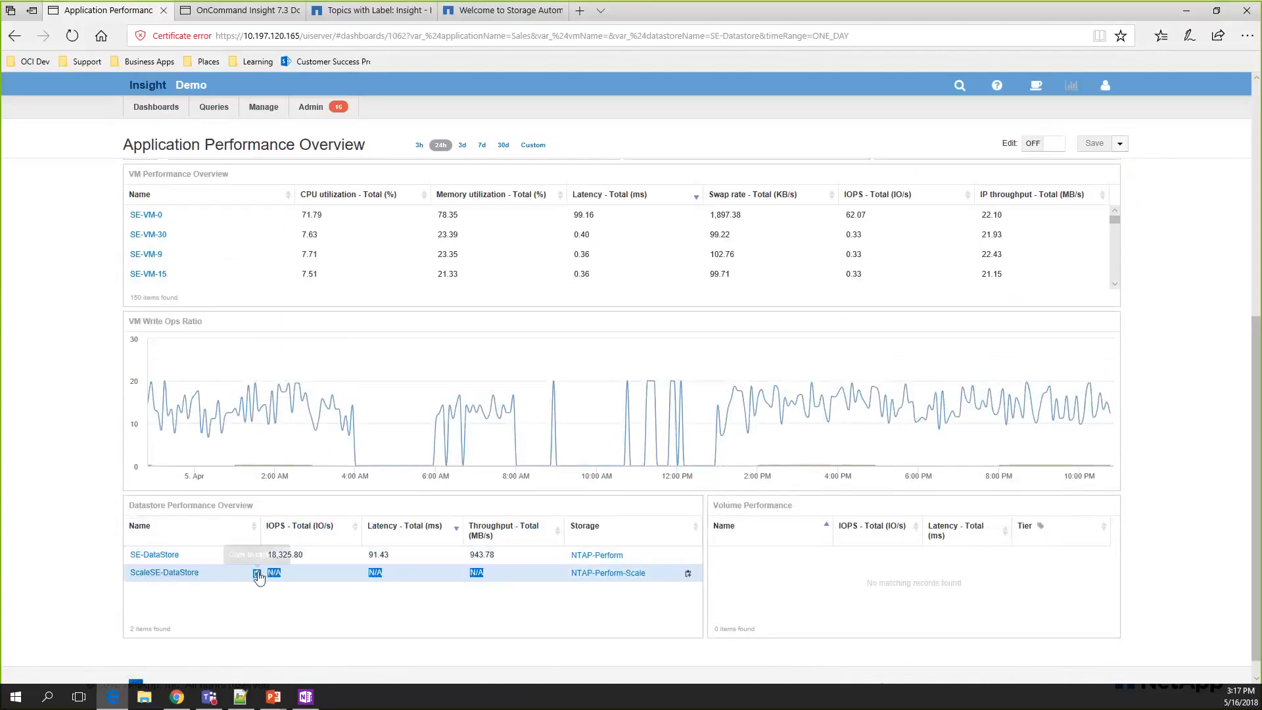
{"action": "scroll", "coordinate": [105, 493], "scroll_direction": "up", "scroll_amount": 6}
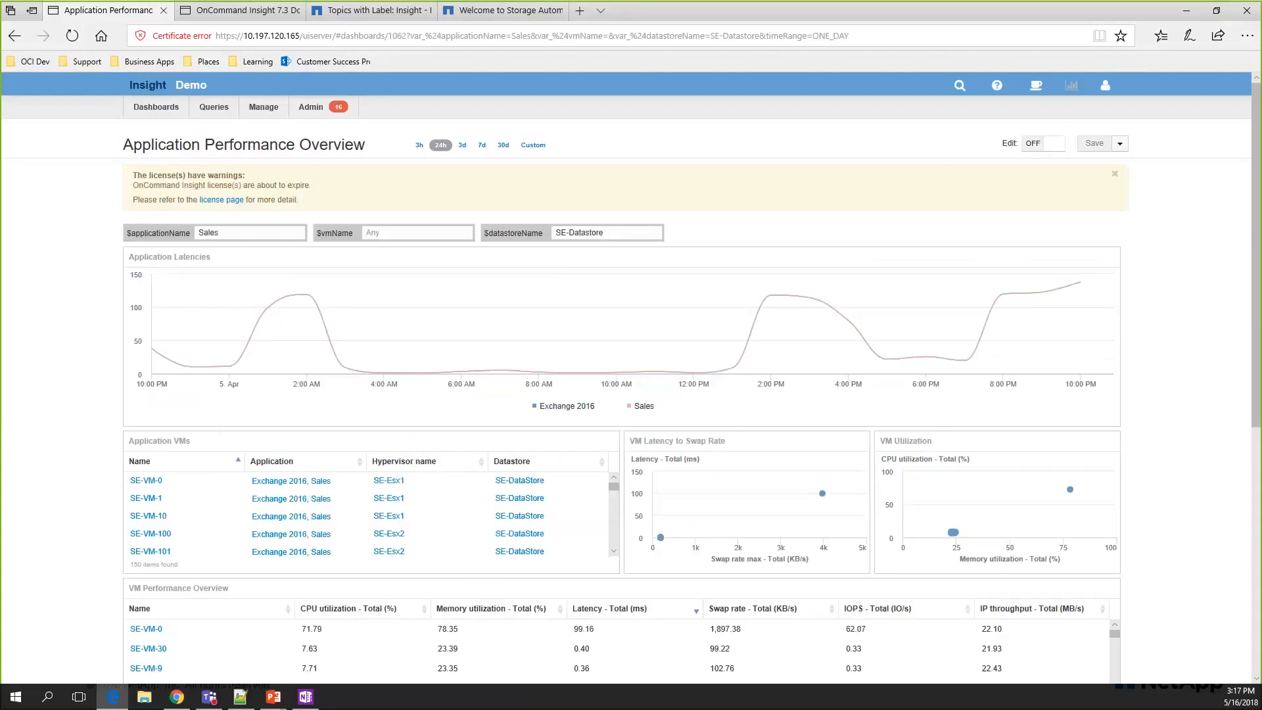
{"action": "key", "text": "alt+Tab"}
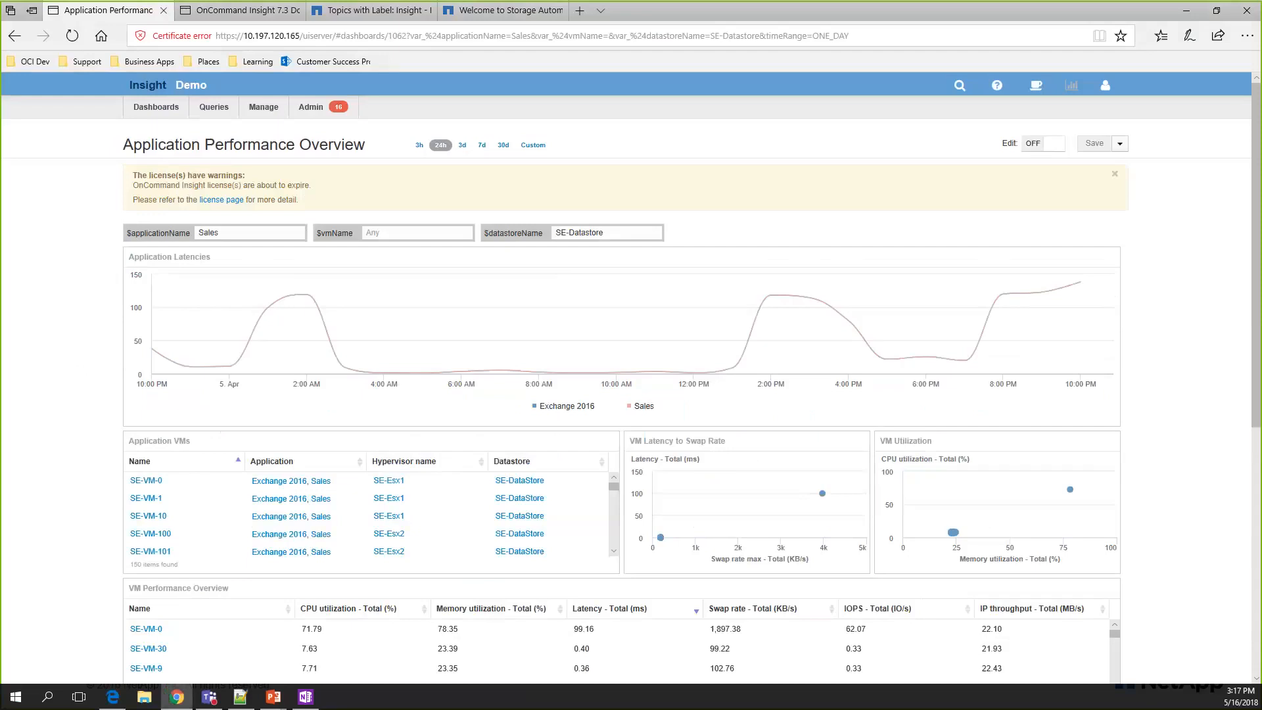
{"action": "left_click", "coordinate": [64, 180]}
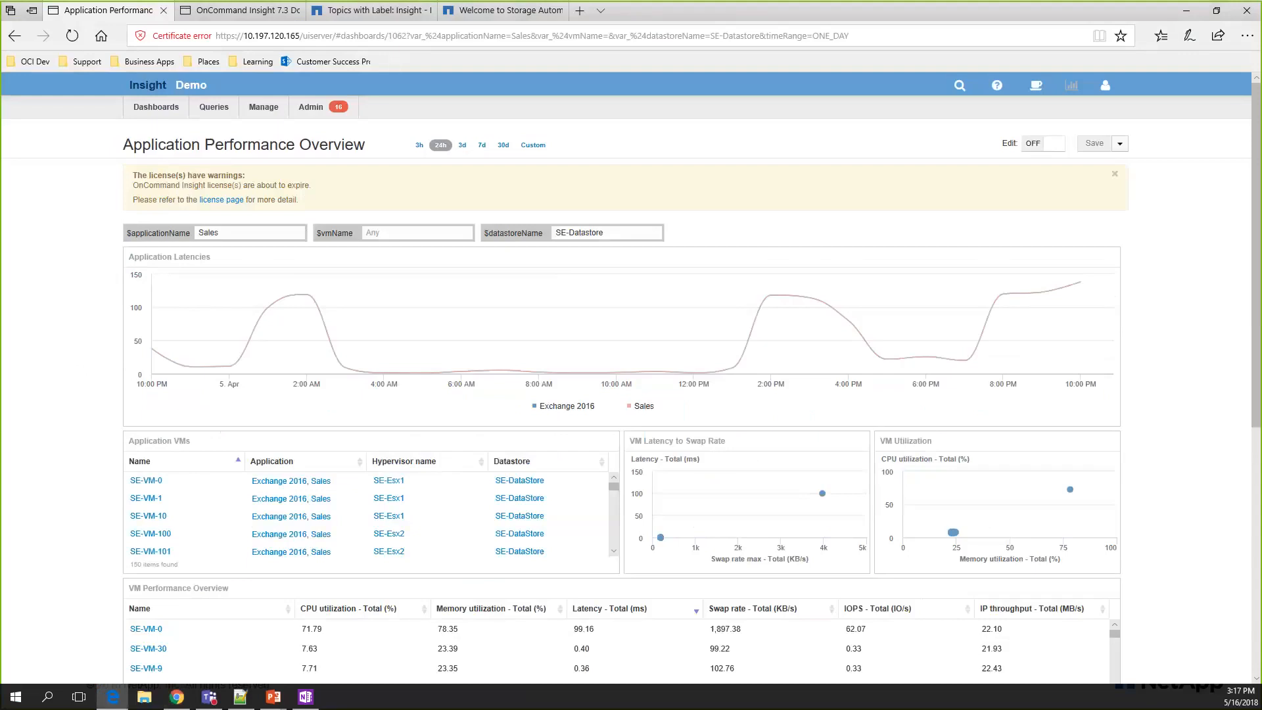
{"action": "key", "text": "alt+Tab"}
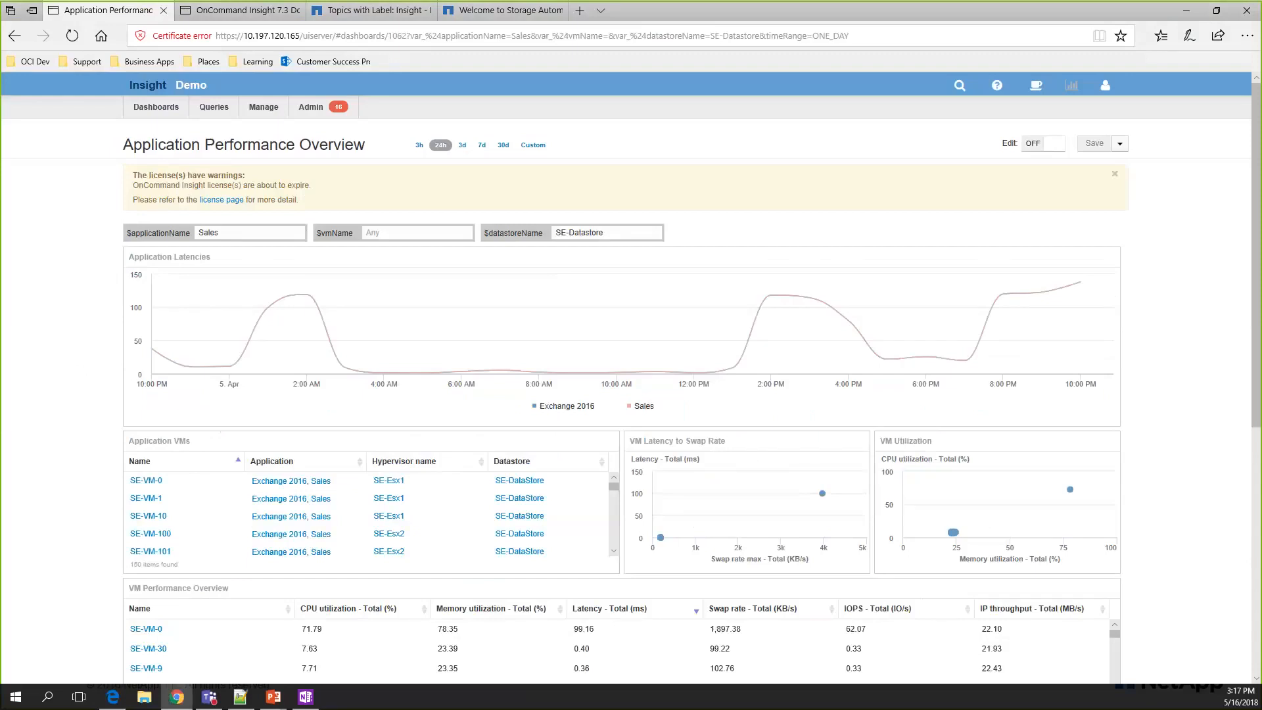
Step: Open the Port- Errors query from the full query list, start exporting its results to CSV and cancel the download
{"action": "left_click", "coordinate": [226, 113]}
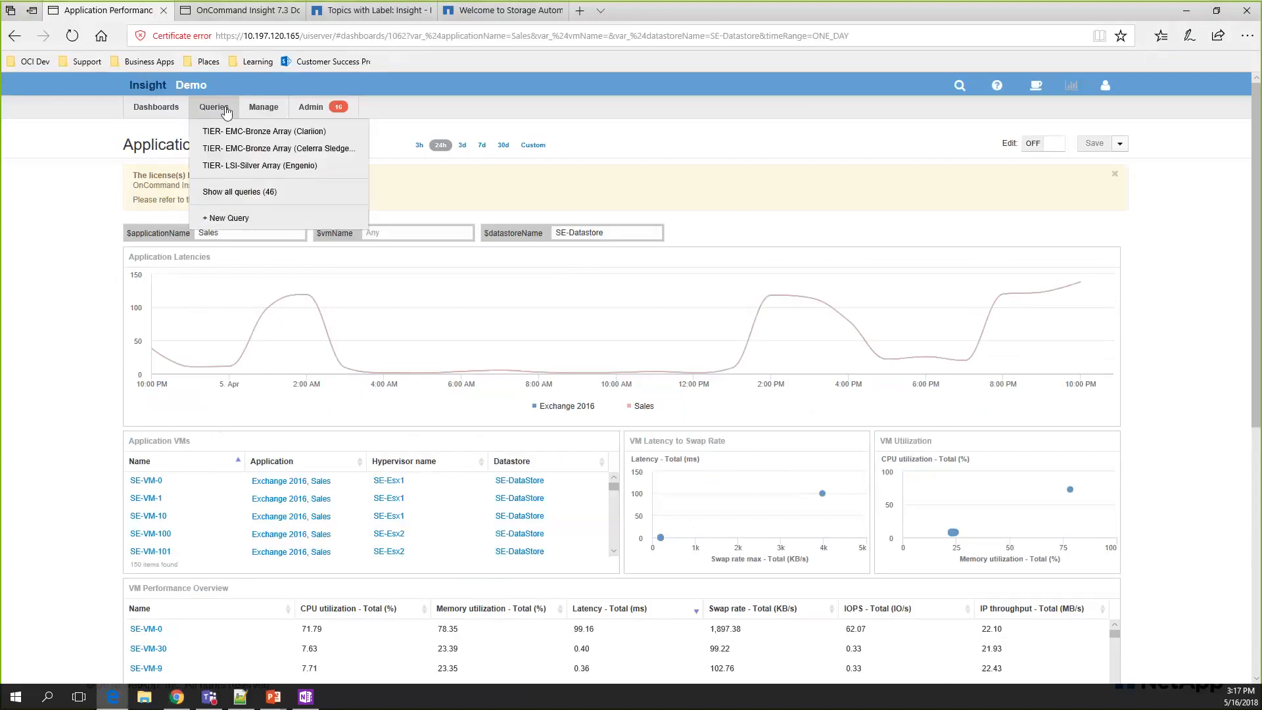
{"action": "left_click", "coordinate": [227, 197]}
{"action": "scroll", "coordinate": [168, 427], "scroll_direction": "down", "scroll_amount": 1}
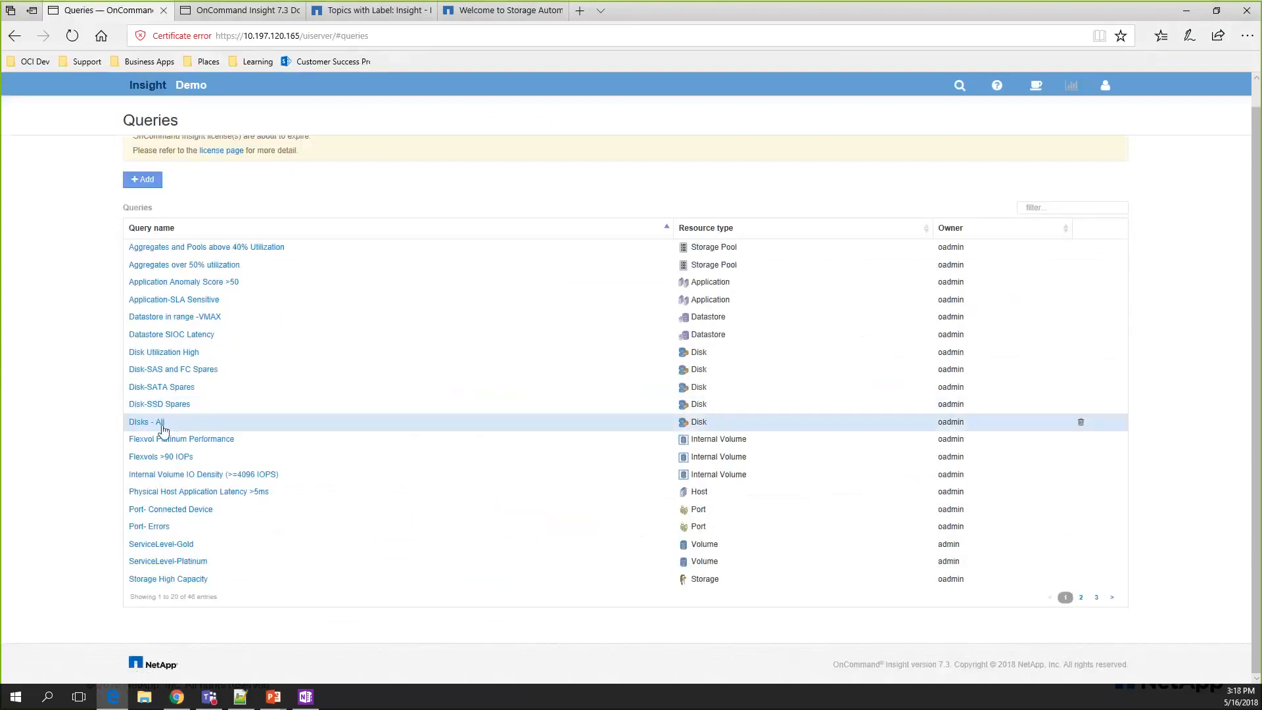
{"action": "left_click", "coordinate": [150, 528]}
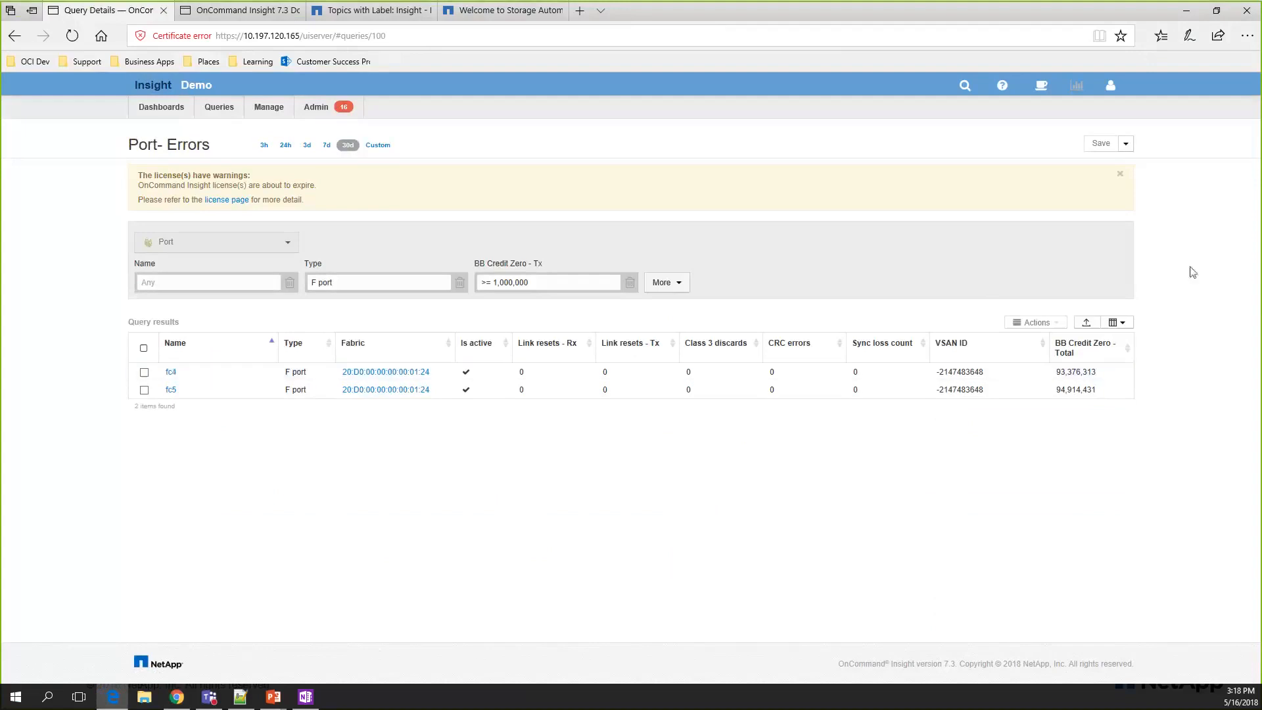
{"action": "left_click", "coordinate": [1086, 322]}
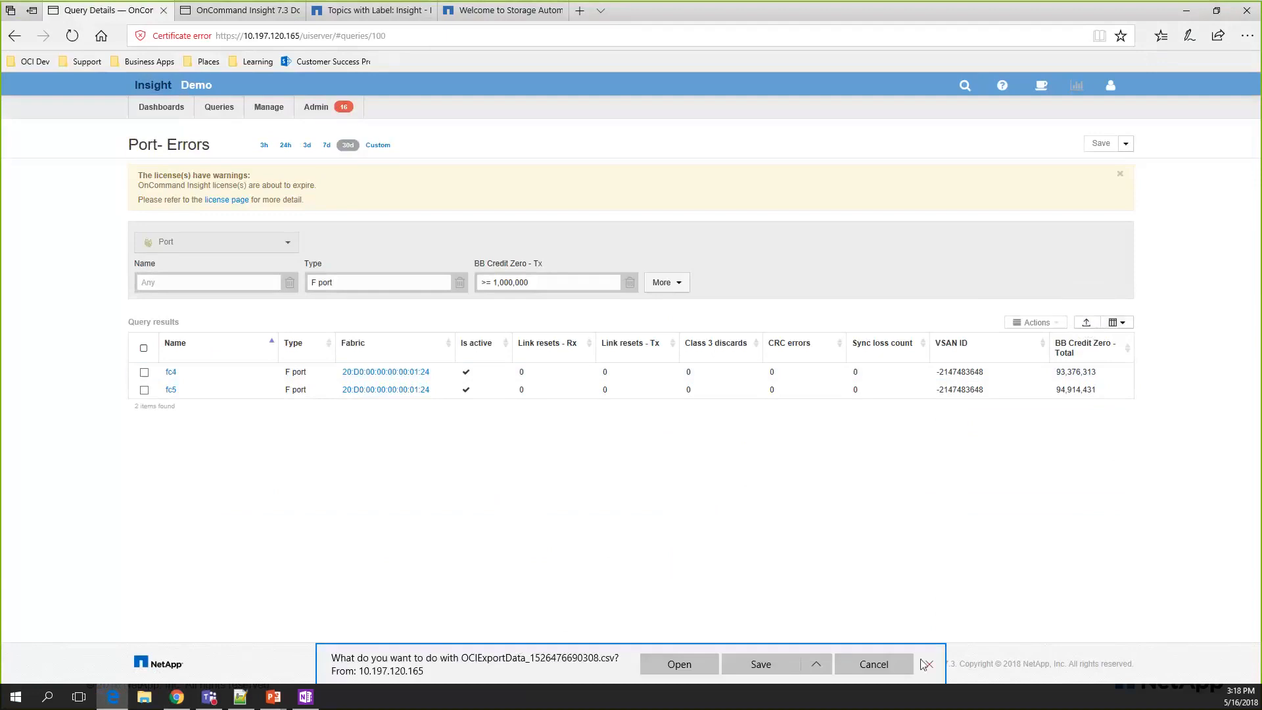
{"action": "left_click", "coordinate": [874, 664]}
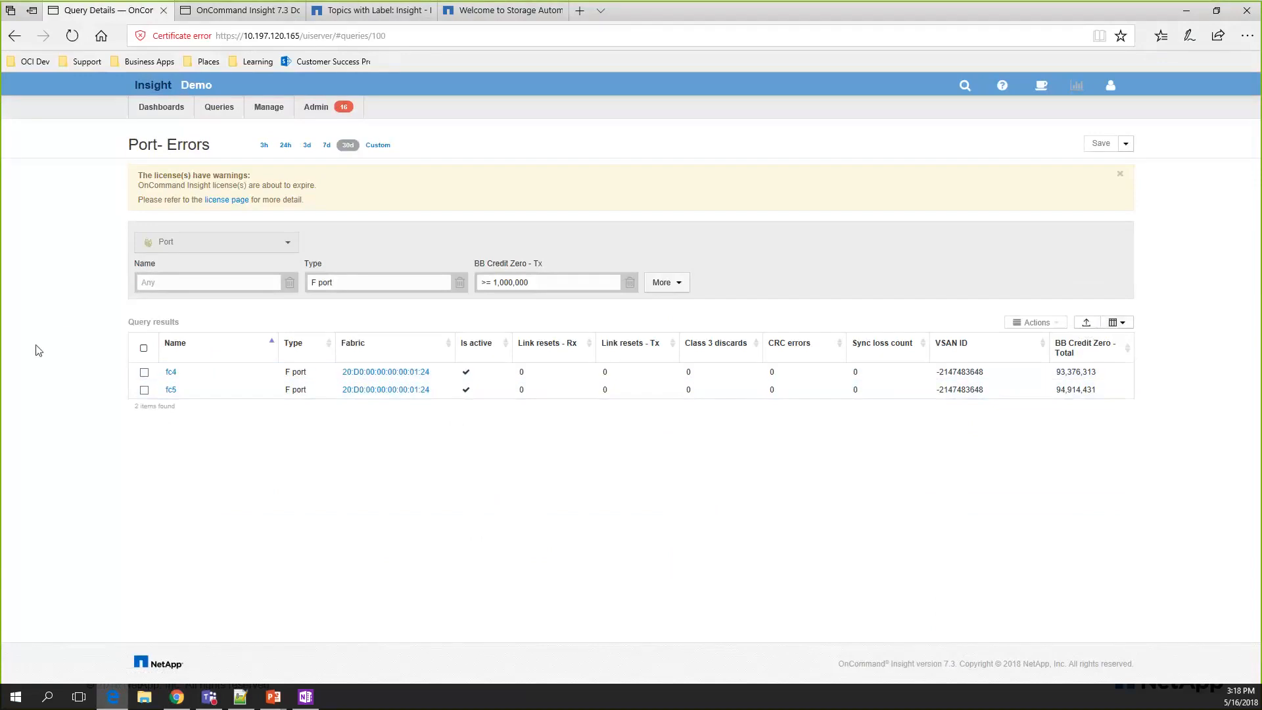
Step: Create a new dashboard and set its time range to 3 days
{"action": "left_click", "coordinate": [174, 109]}
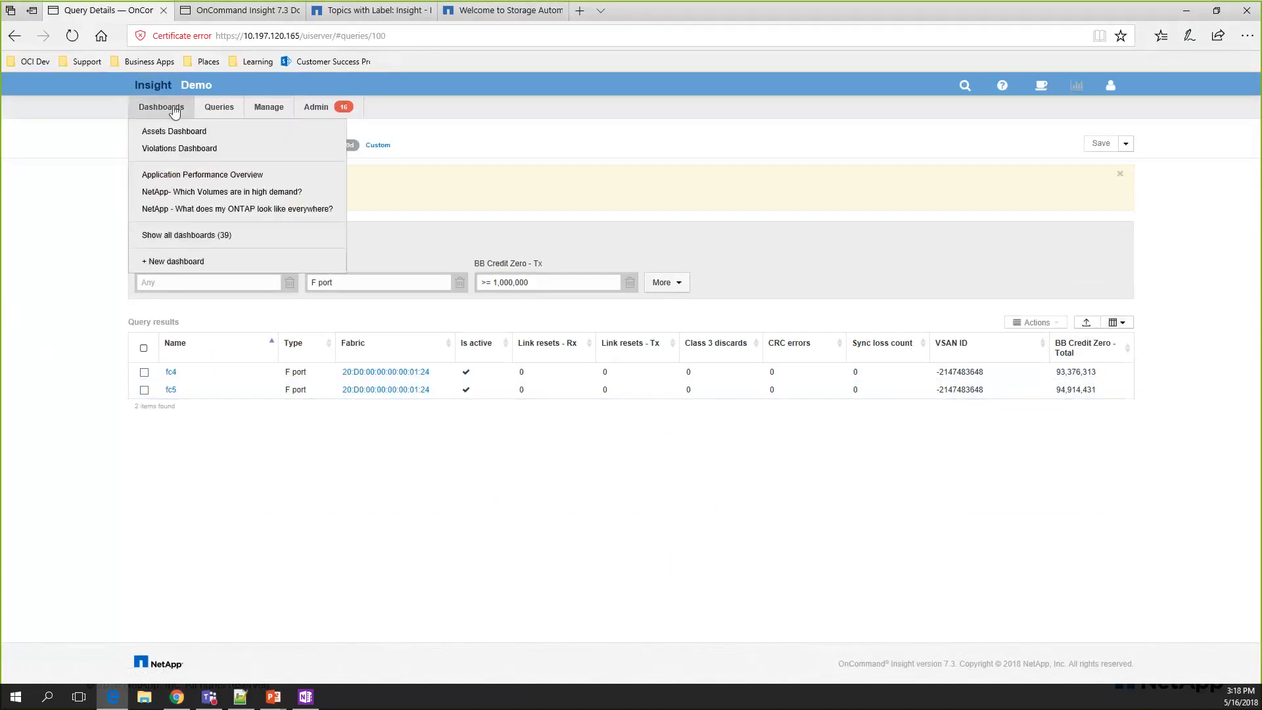
{"action": "left_click", "coordinate": [174, 262]}
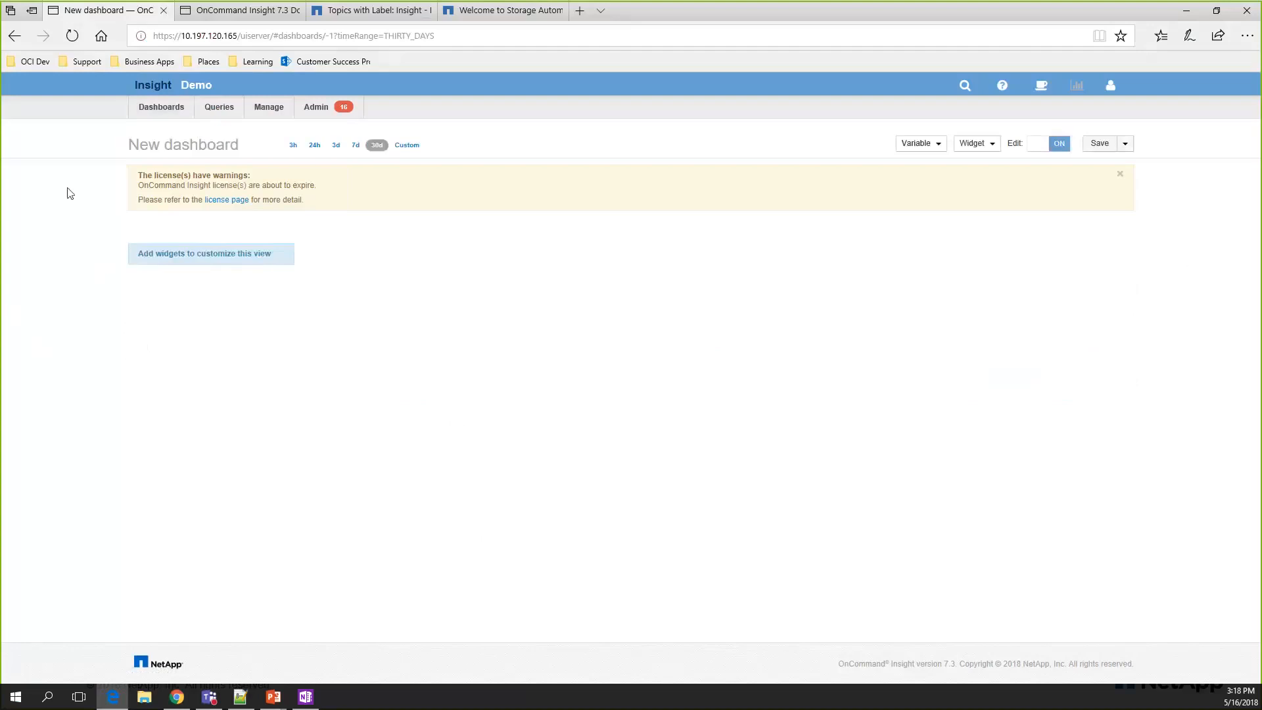
{"action": "left_click", "coordinate": [335, 146]}
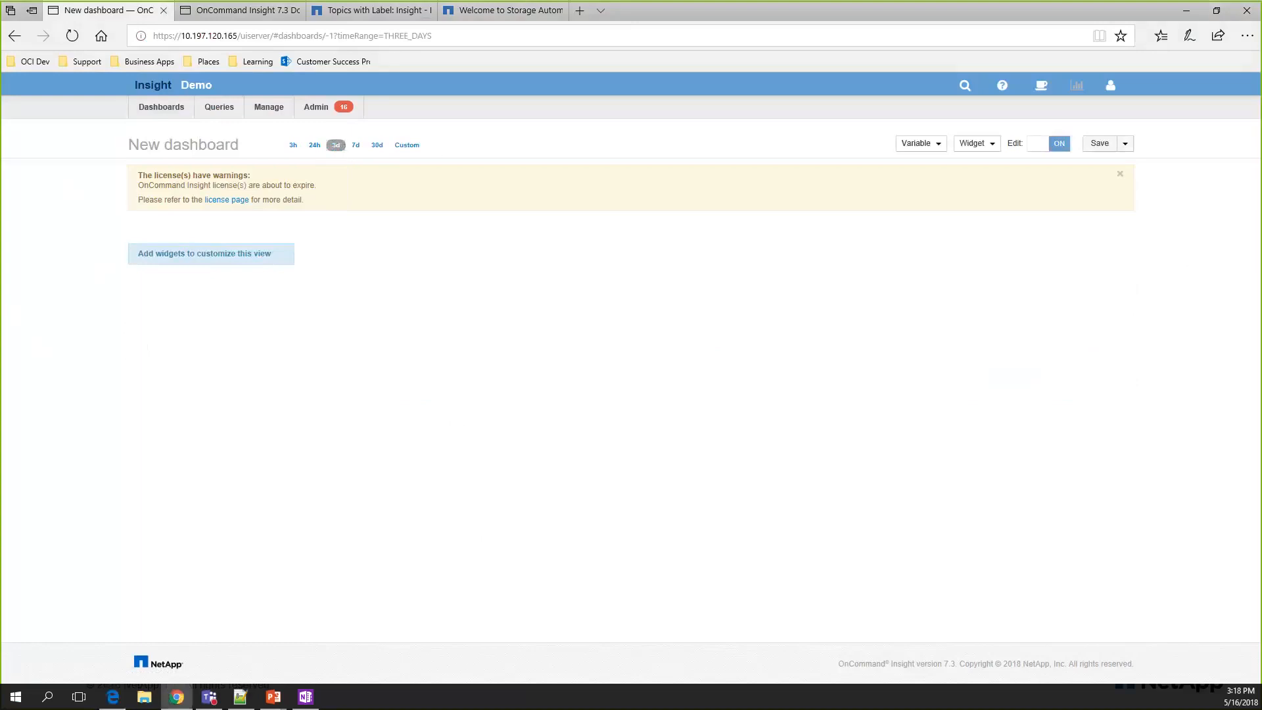
Step: Add a text variable to the new dashboard and name it applicationName
{"action": "left_click", "coordinate": [927, 146]}
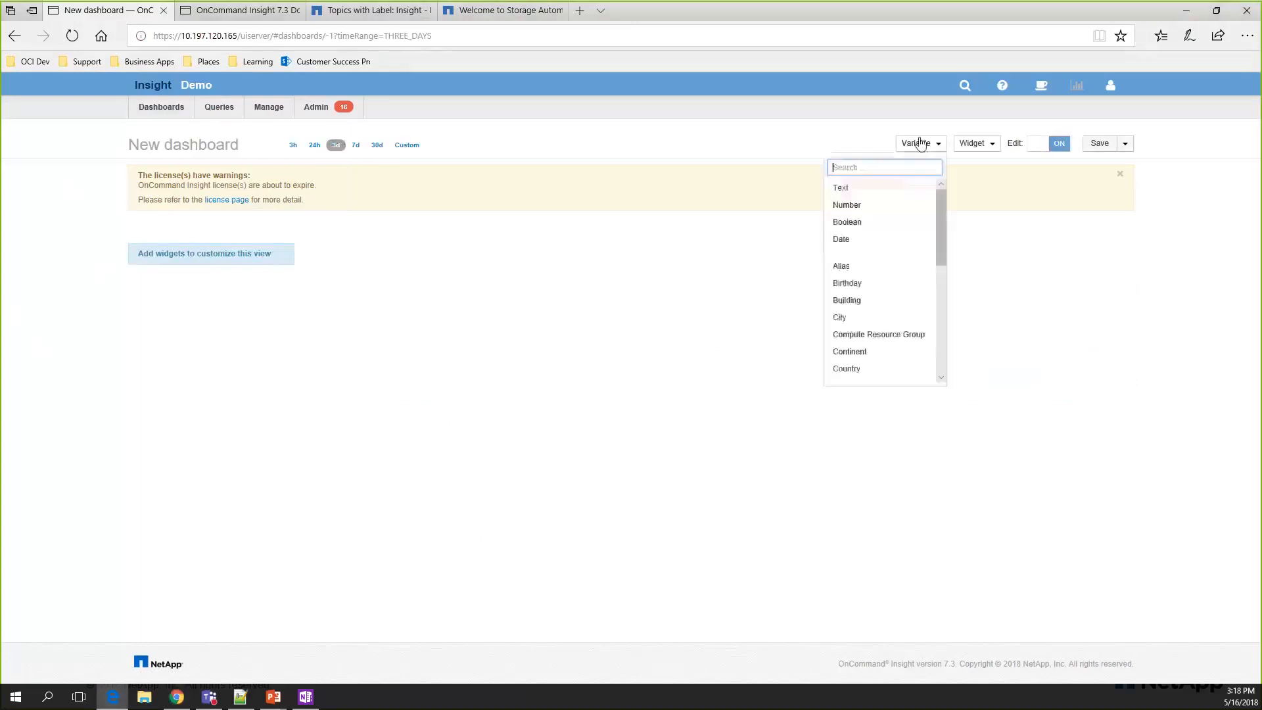
{"action": "left_click", "coordinate": [887, 167]}
{"action": "left_click", "coordinate": [904, 146]}
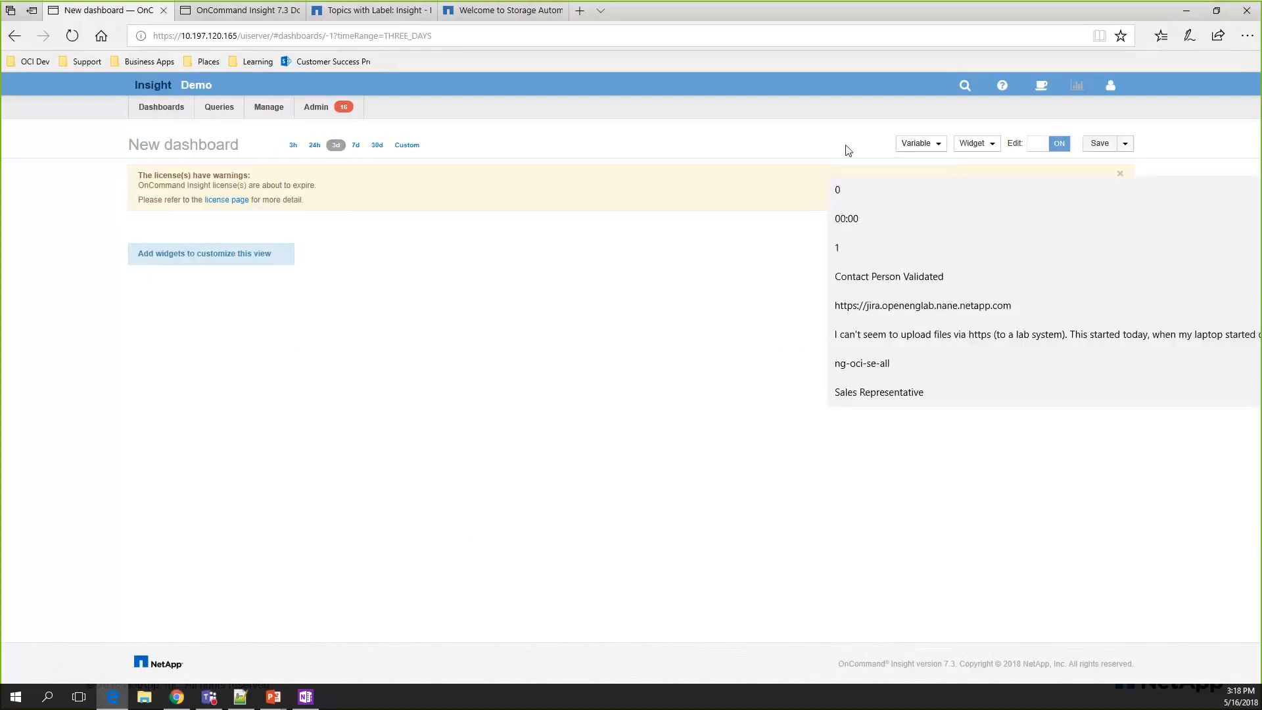
{"action": "left_click", "coordinate": [904, 147]}
{"action": "left_click", "coordinate": [868, 187]}
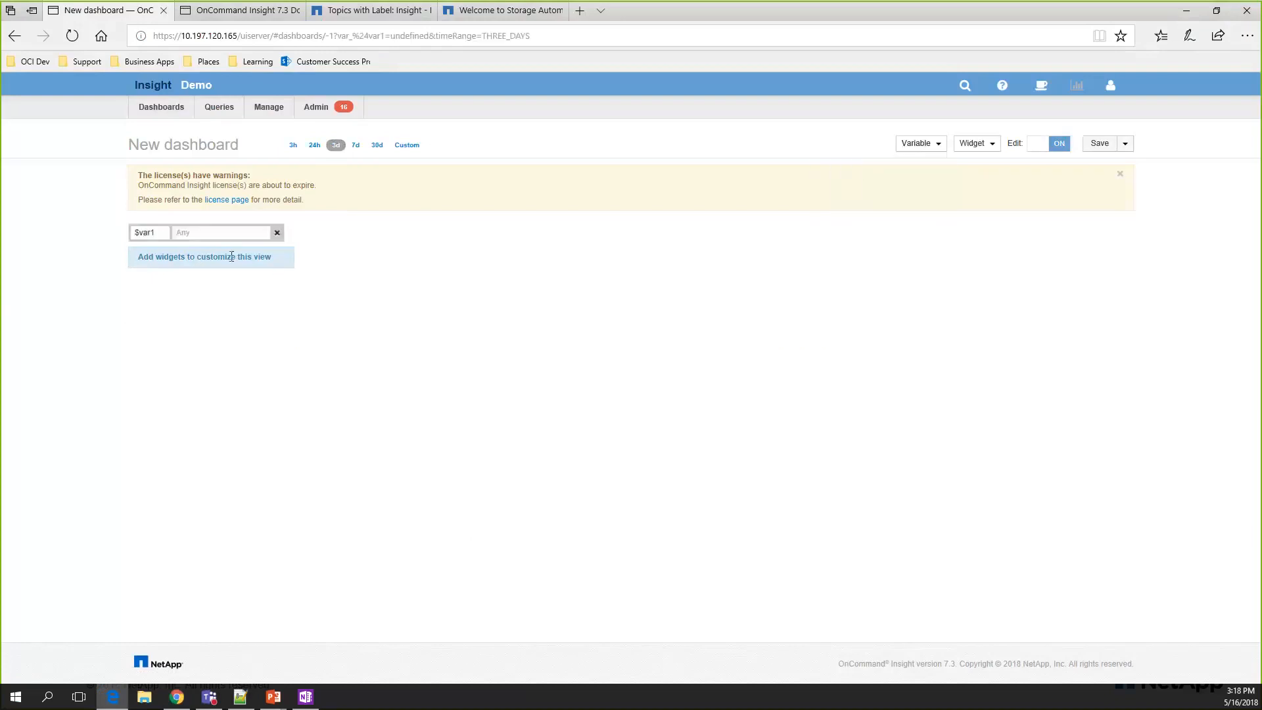
{"action": "left_click", "coordinate": [166, 238]}
{"action": "double_click", "coordinate": [166, 238]}
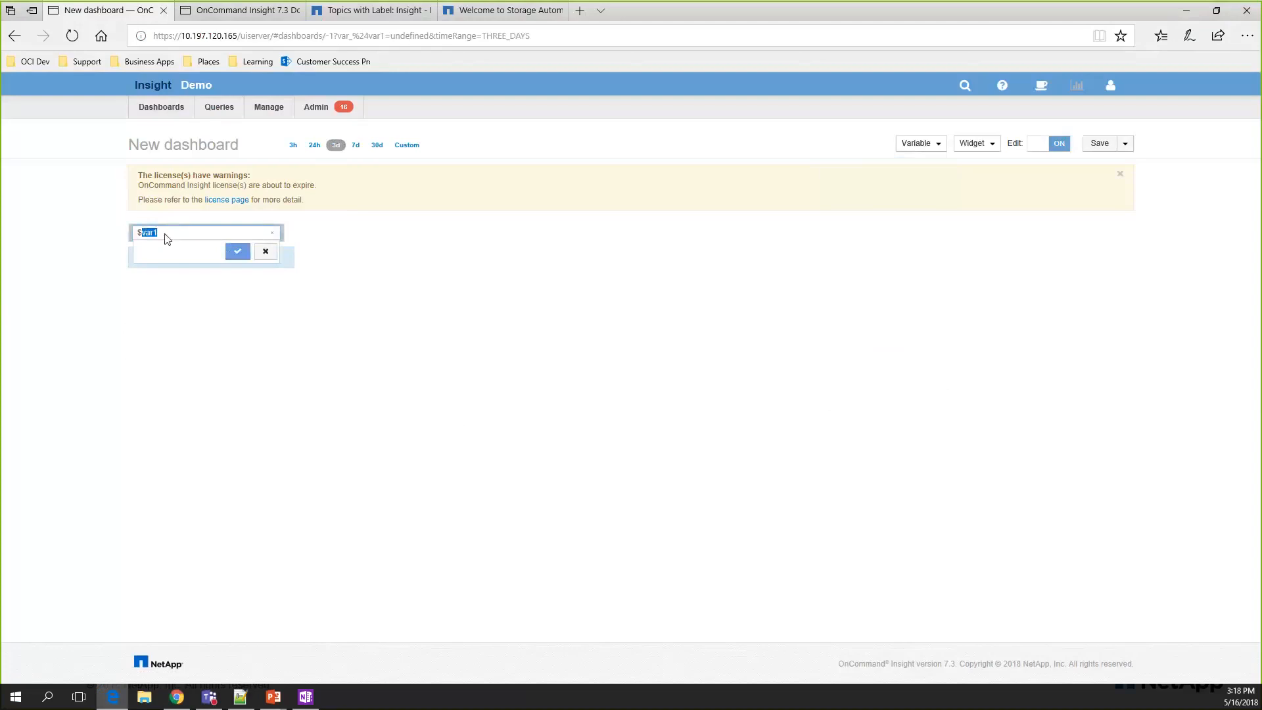
{"action": "type", "text": "applicationName"}
{"action": "key", "text": "Return"}
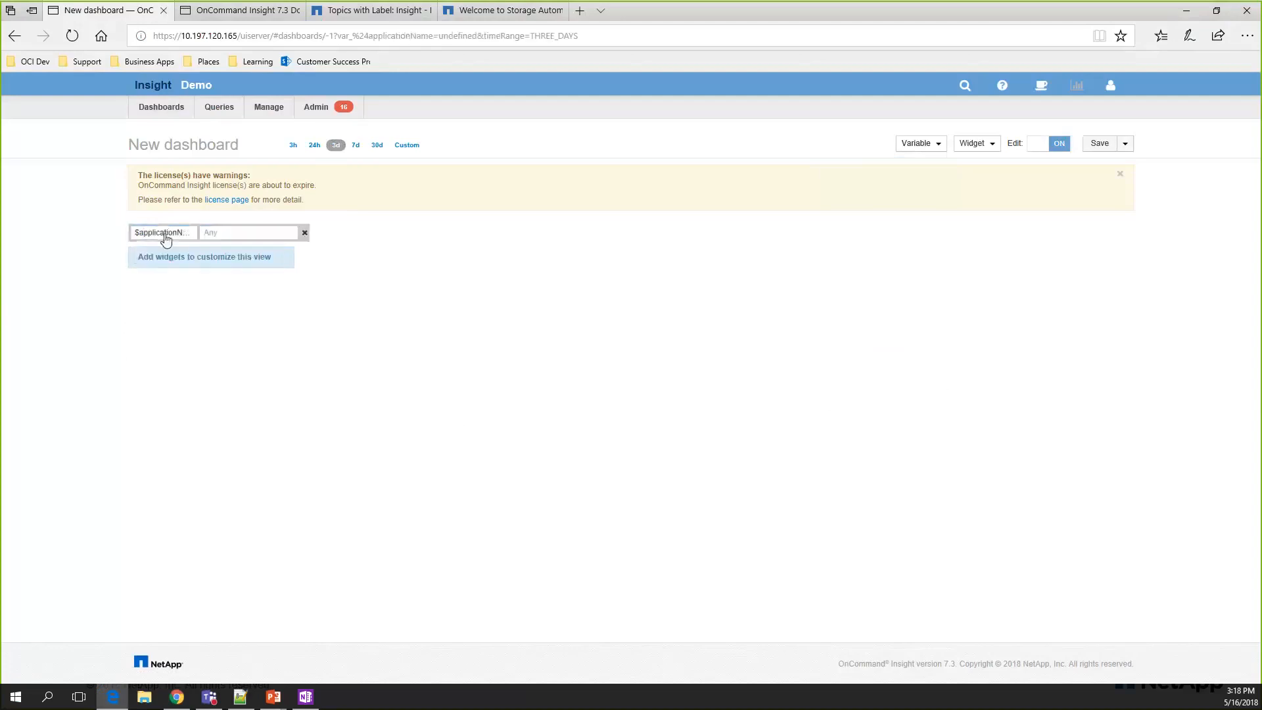
Step: Add a second text variable to the dashboard and name it vmName
{"action": "left_click", "coordinate": [922, 146]}
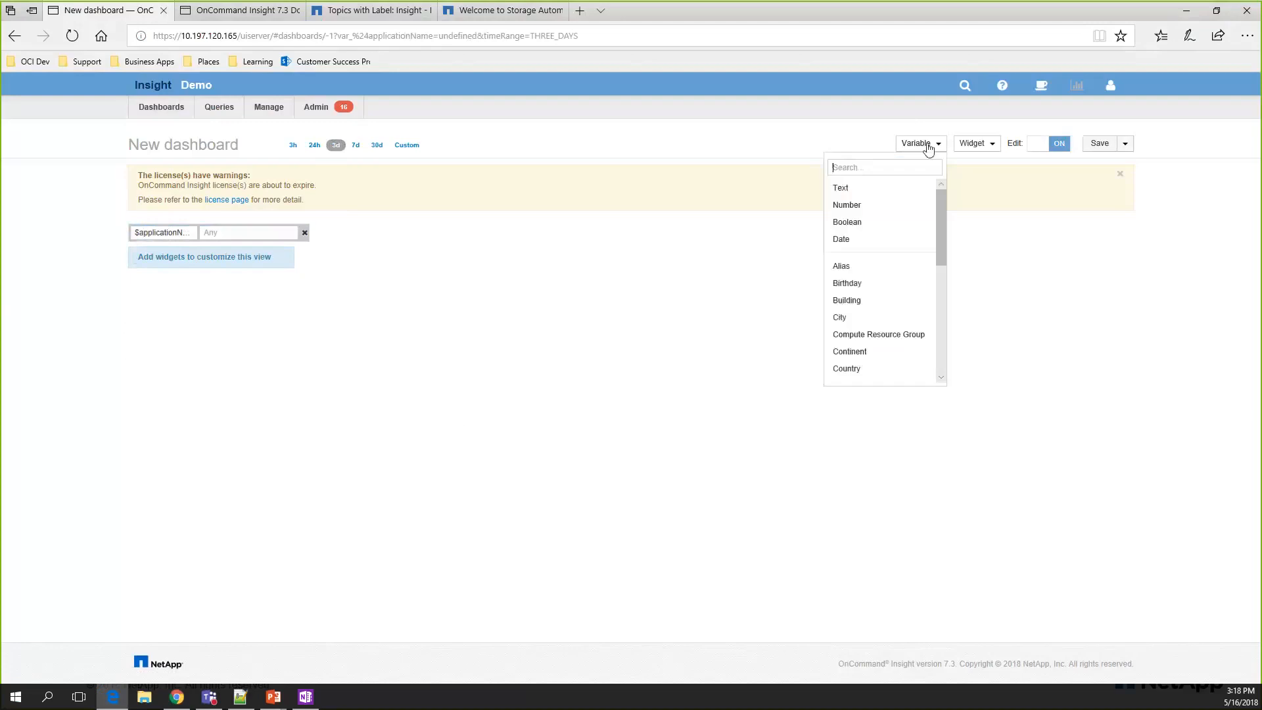
{"action": "left_click", "coordinate": [859, 188]}
{"action": "double_click", "coordinate": [343, 234]}
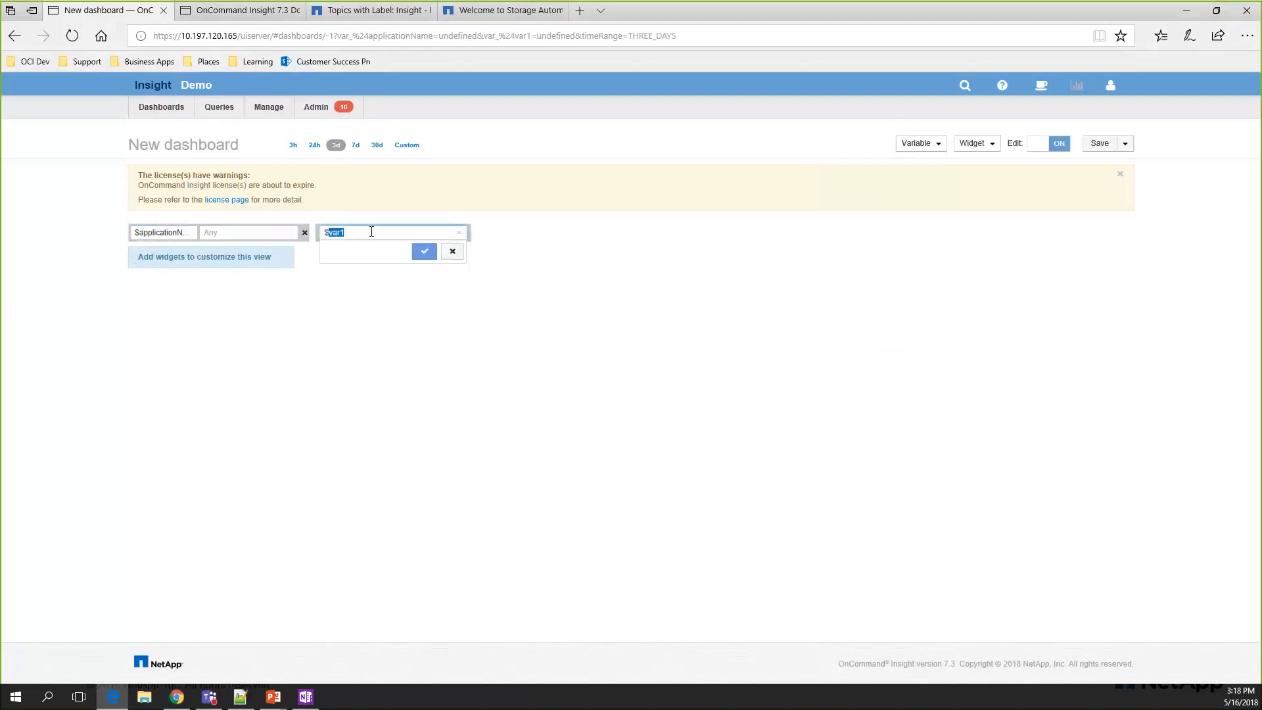
{"action": "type", "text": "vmName"}
{"action": "key", "text": "Return"}
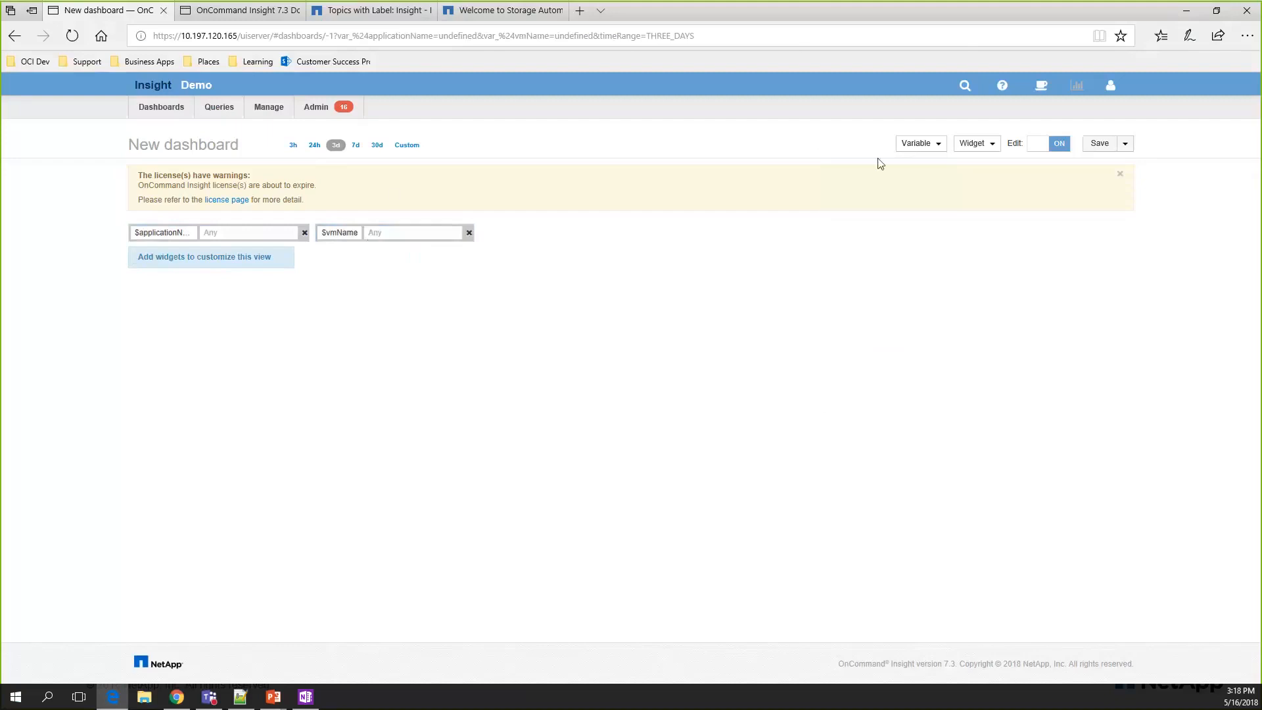
Step: Add a third text variable to the dashboard and name it datastoreName
{"action": "left_click", "coordinate": [919, 143]}
{"action": "left_click", "coordinate": [871, 189]}
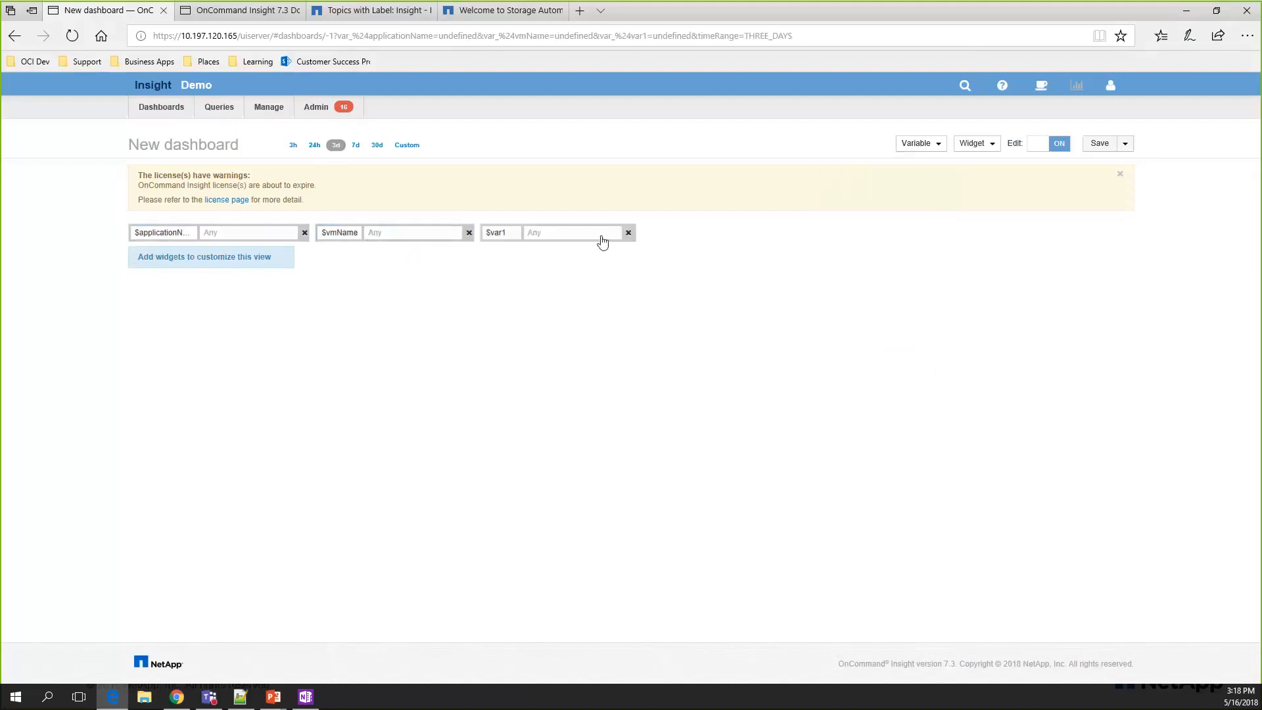
{"action": "double_click", "coordinate": [499, 233]}
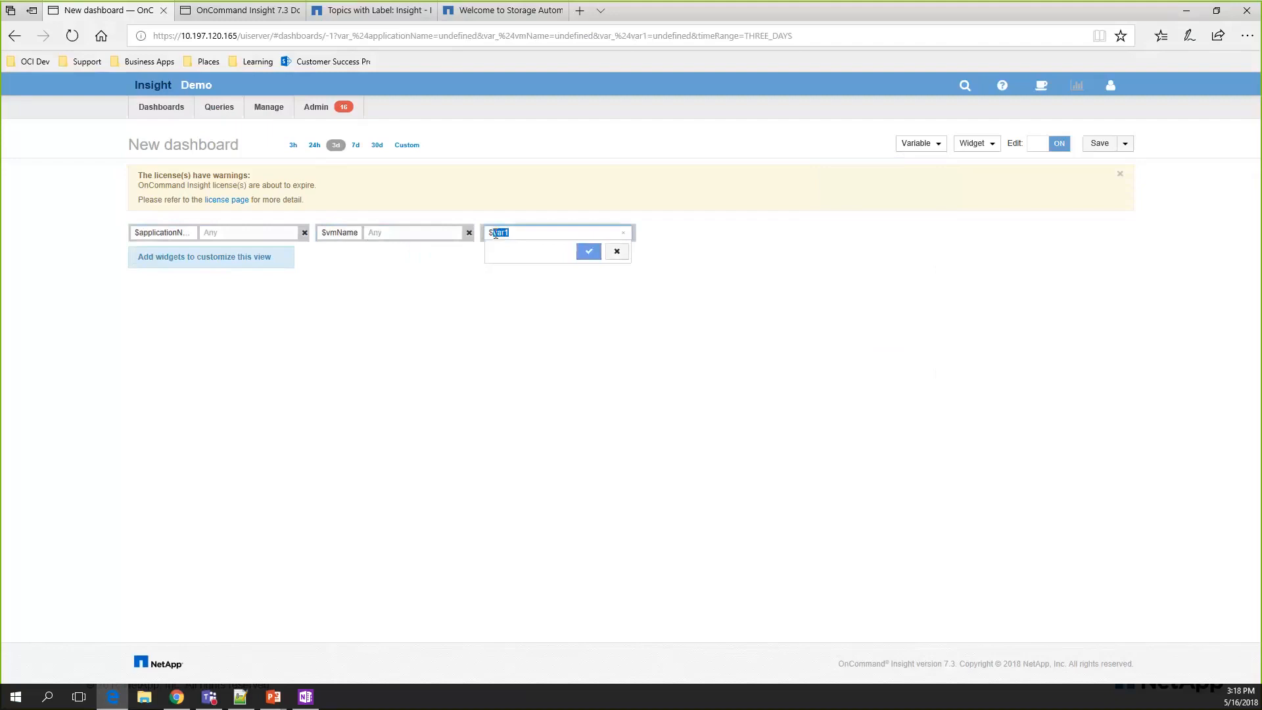
{"action": "type", "text": "datastoreName"}
{"action": "key", "text": "Return"}
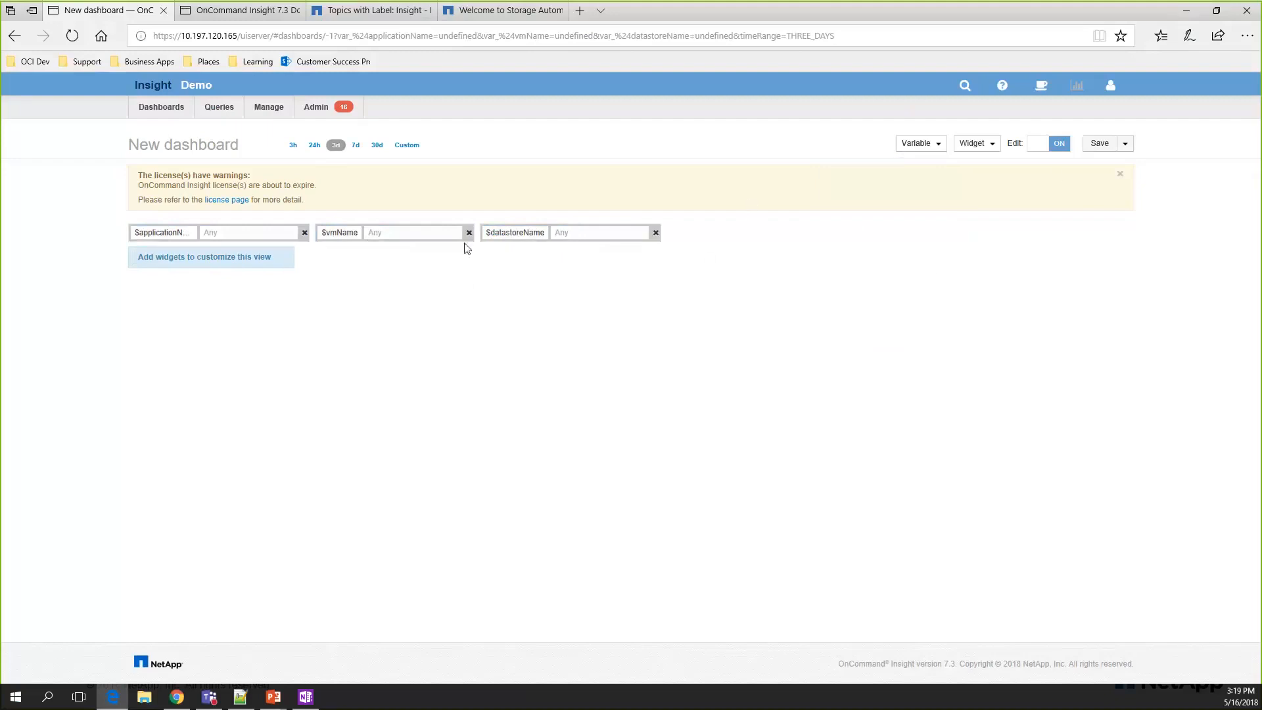
Step: Save the dashboard under the name New Application Performance Overview
{"action": "left_click", "coordinate": [1094, 147]}
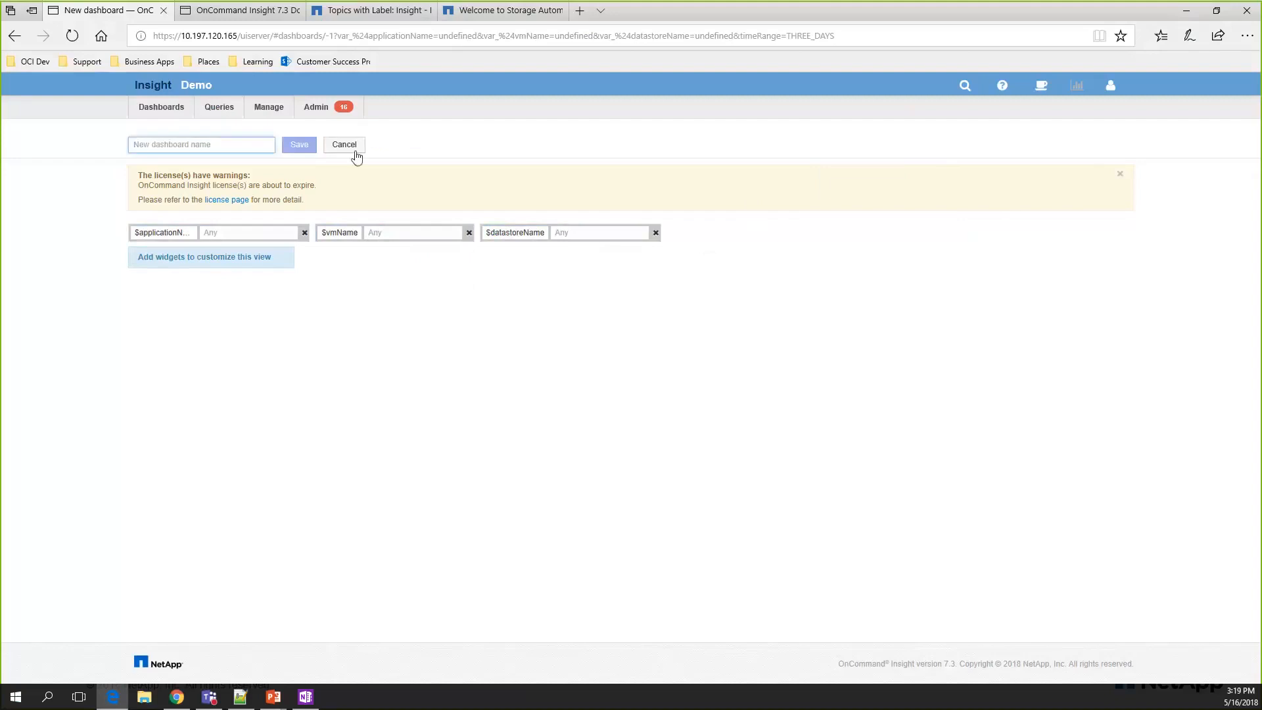
{"action": "type", "text": "New"}
{"action": "key", "text": "BackSpace"}
{"action": "key", "text": "BackSpace"}
{"action": "key", "text": "BackSpace"}
{"action": "type", "text": "ew Application Performance OV"}
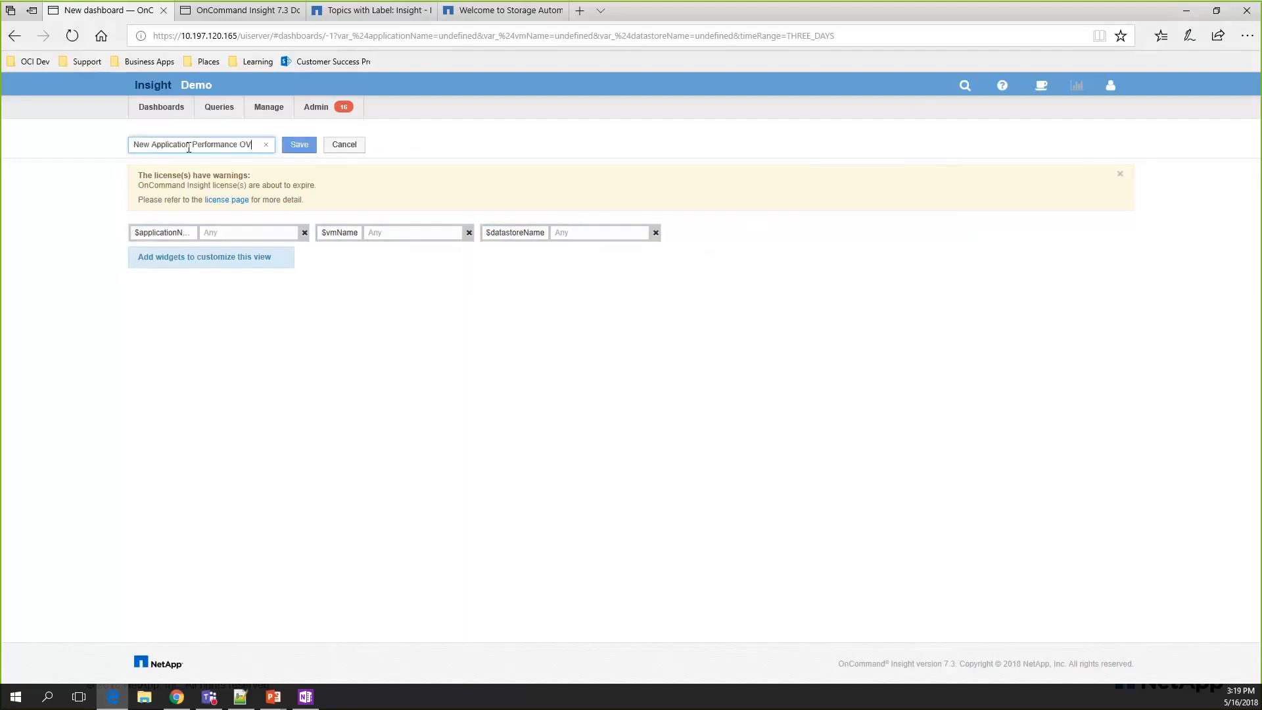
{"action": "type", "text": "erview"}
{"action": "key", "text": "Return"}
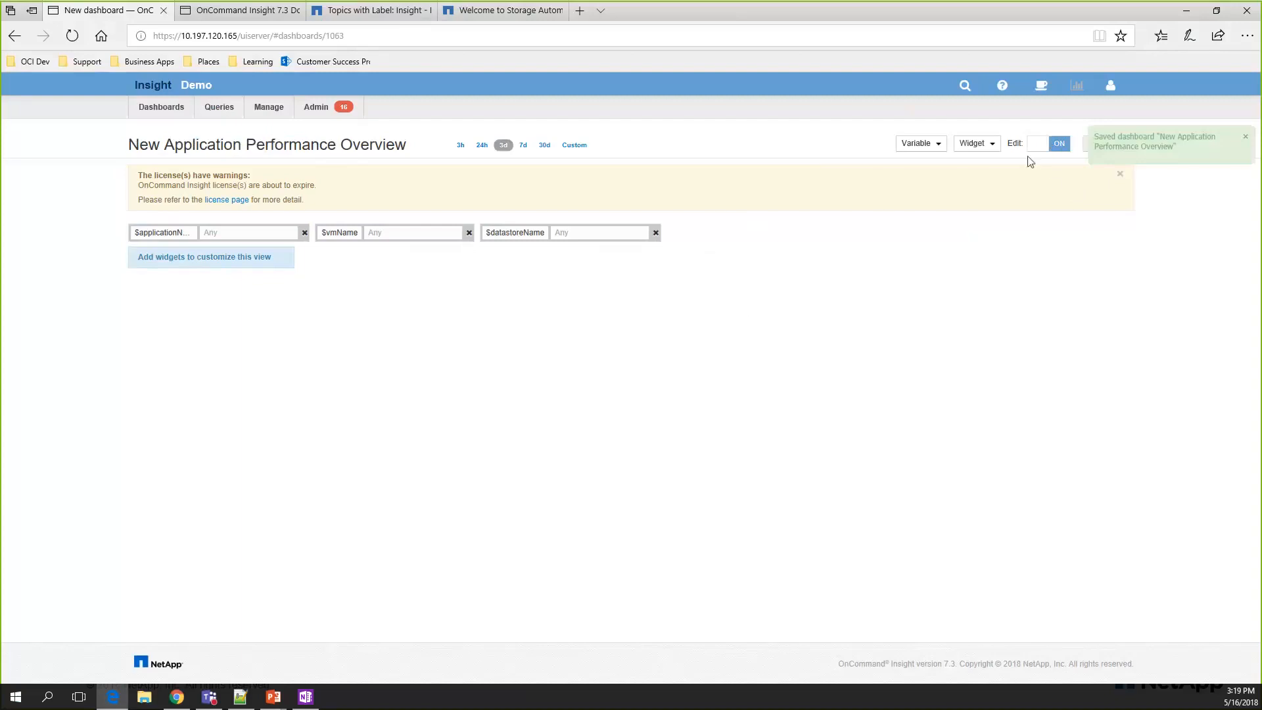
Step: Add a spline chart widget to the dashboard, title it Application Latencies and show its legend
{"action": "left_click", "coordinate": [1046, 147]}
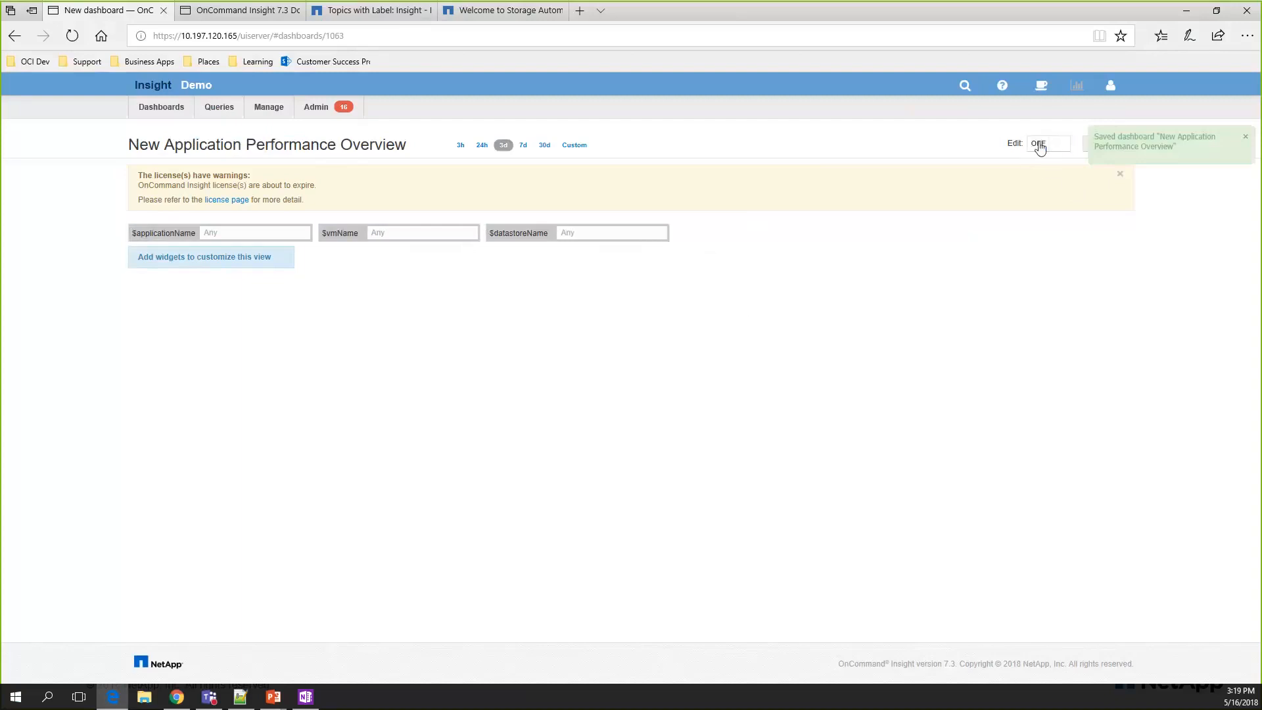
{"action": "left_click", "coordinate": [1040, 146]}
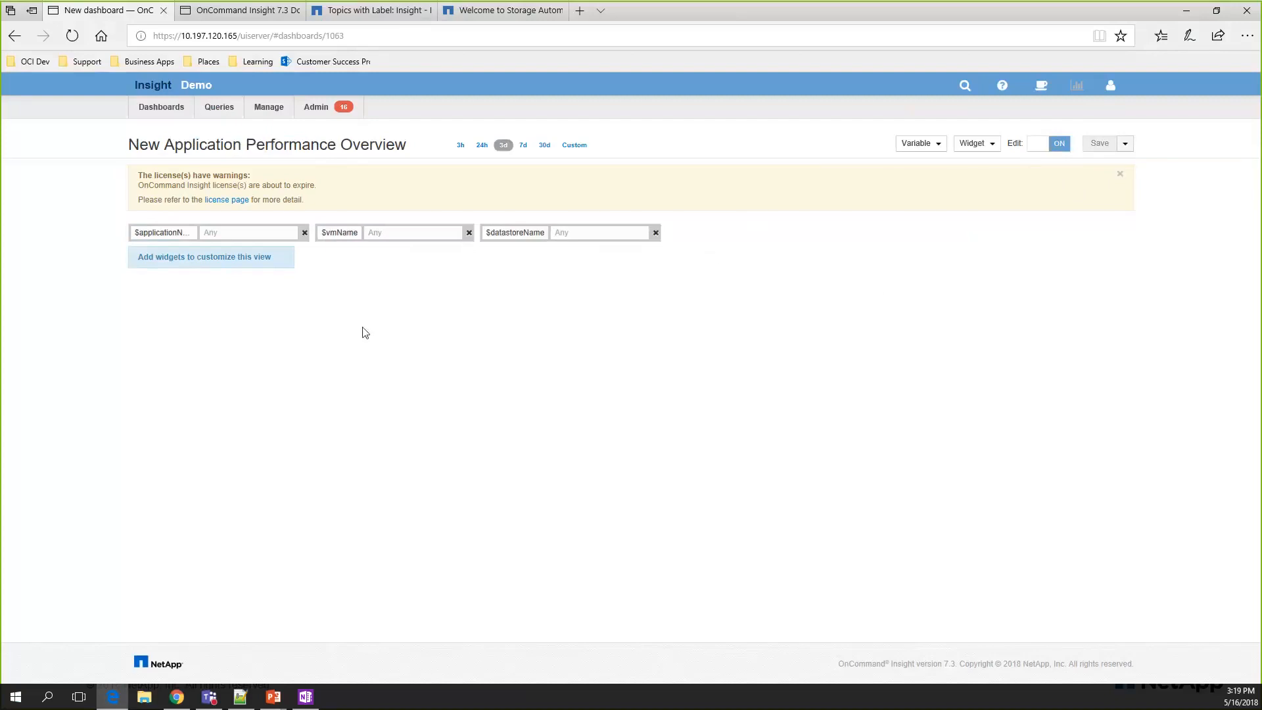
{"action": "left_click", "coordinate": [973, 145]}
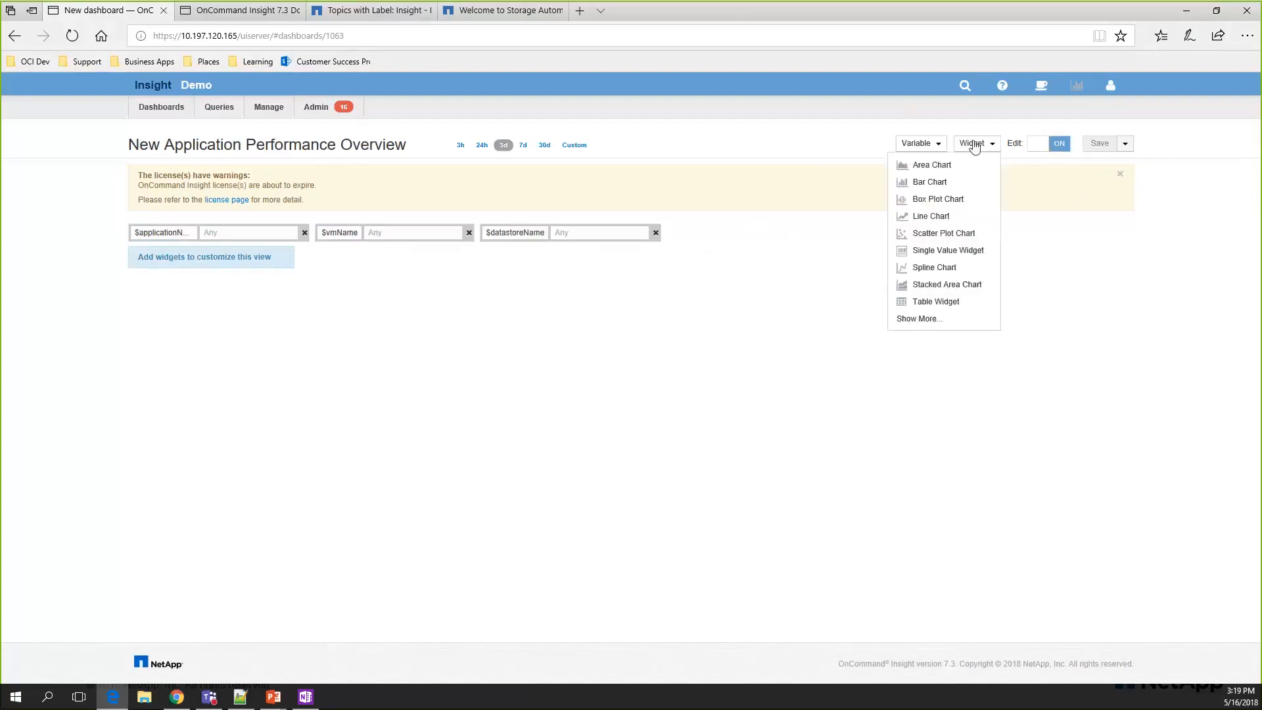
{"action": "left_click", "coordinate": [927, 270]}
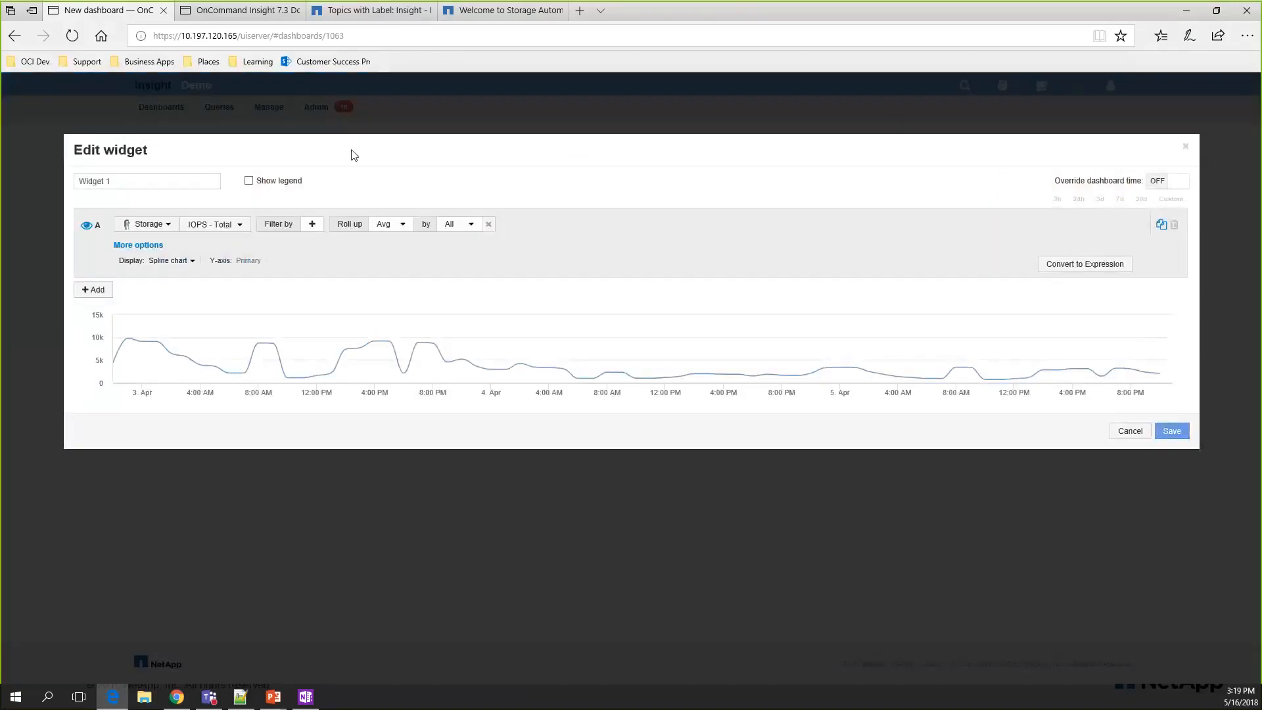
{"action": "left_click_drag", "start_coordinate": [121, 182], "coordinate": [75, 180]}
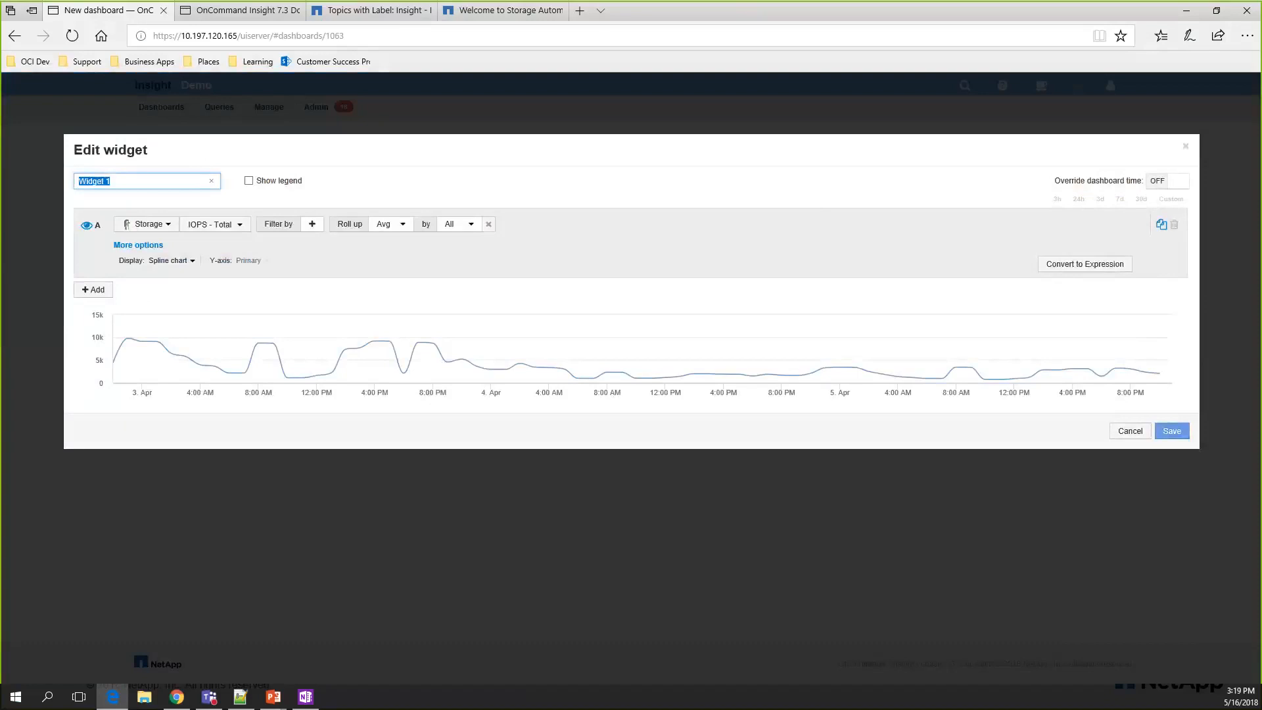
{"action": "key", "text": "alt+Tab"}
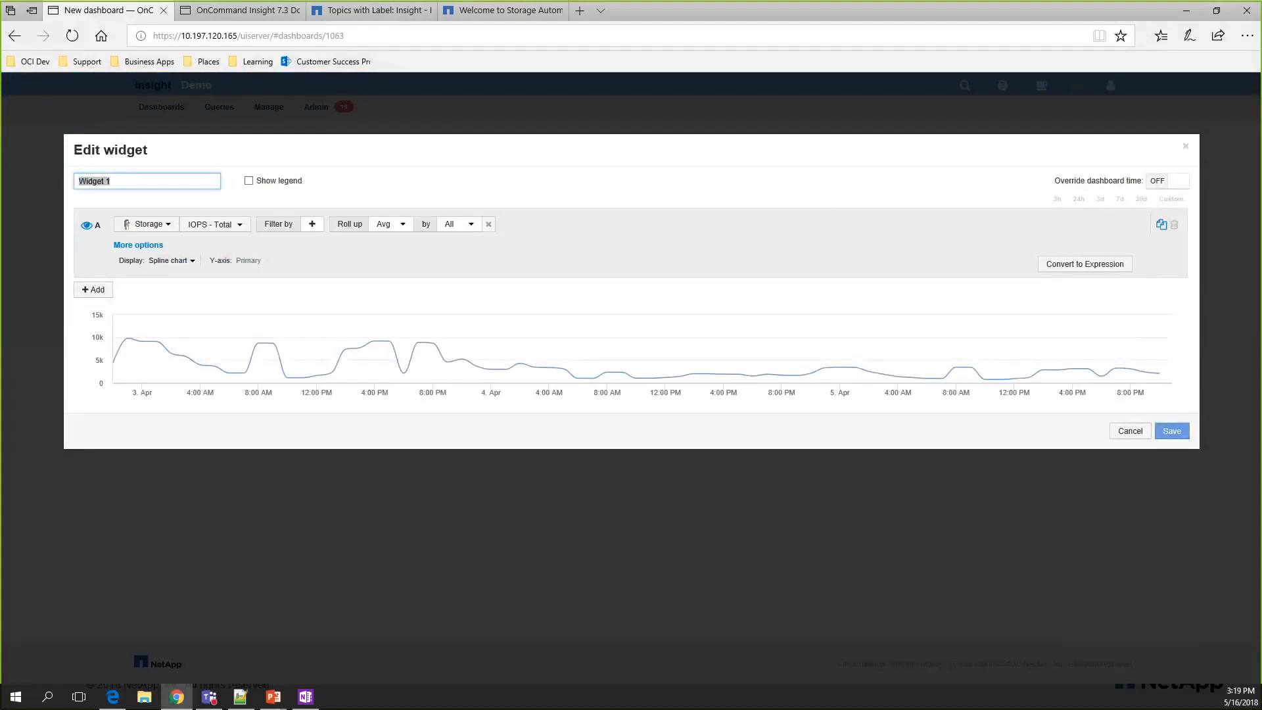
{"action": "left_click", "coordinate": [202, 144]}
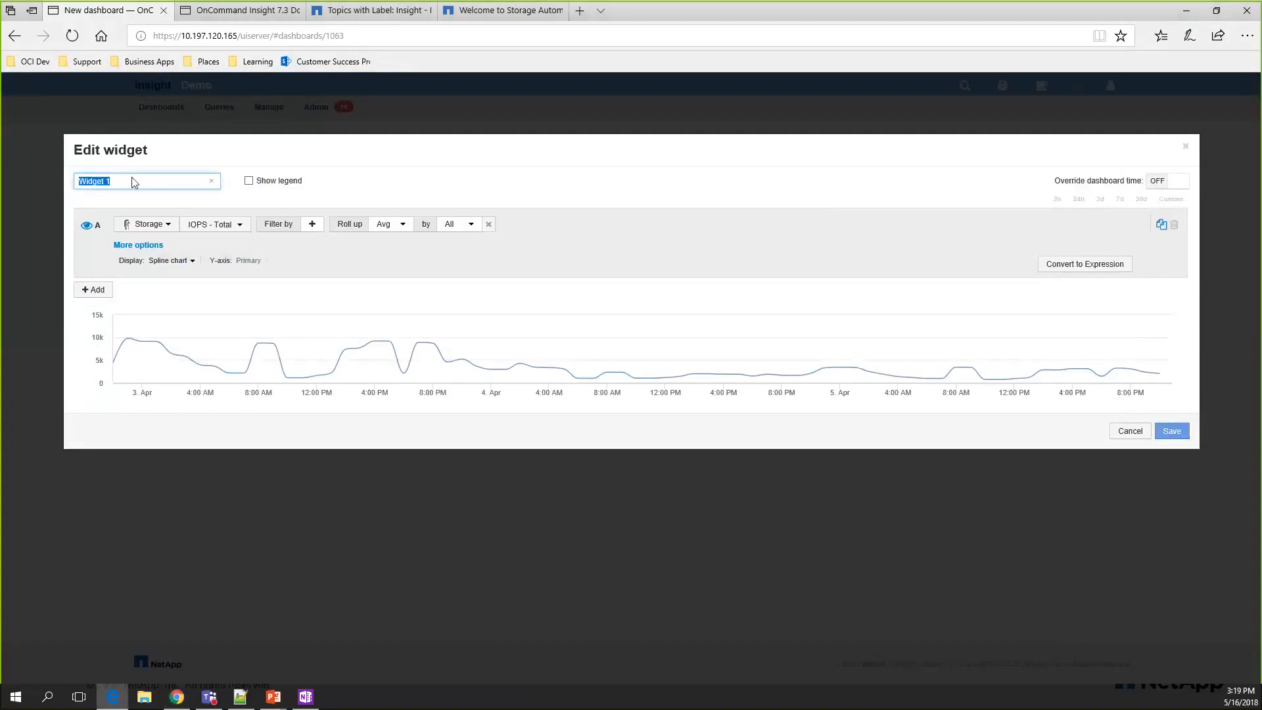
{"action": "type", "text": "Application Latencies"}
{"action": "left_click", "coordinate": [248, 180]}
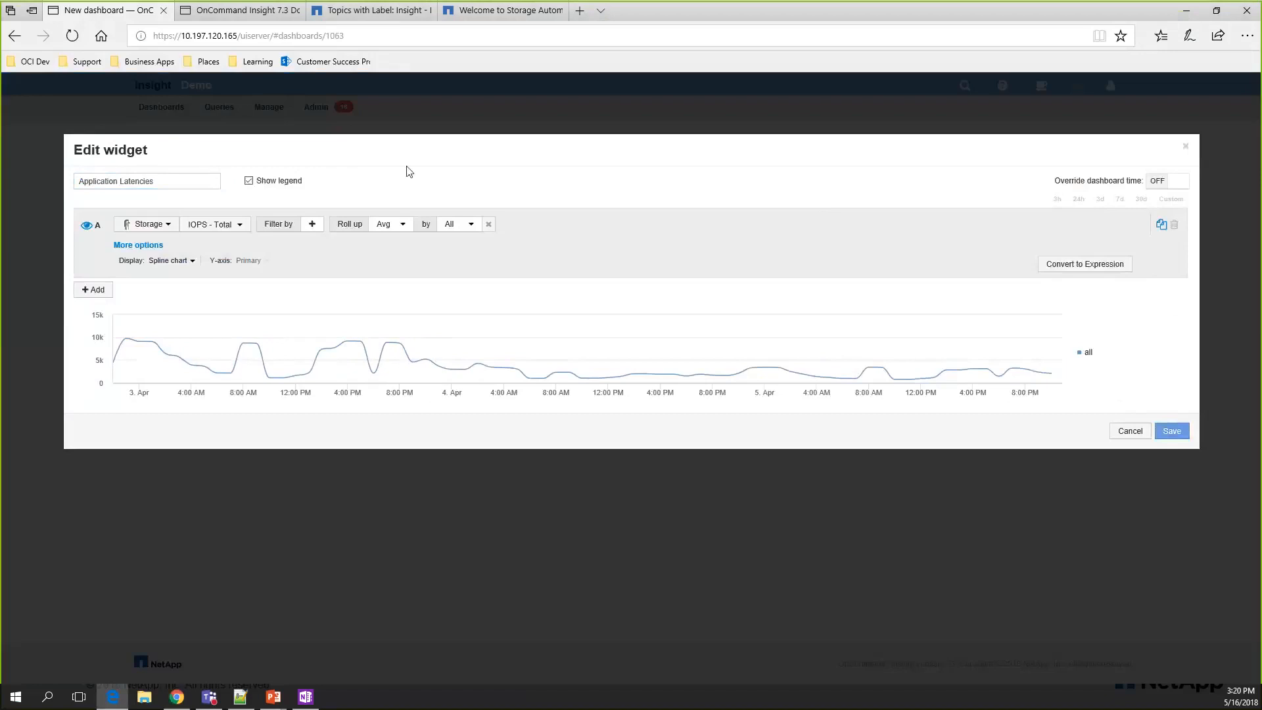
Step: Set the widget's query to the Virtual Machine asset type with the Latency - Max metric
{"action": "left_click", "coordinate": [170, 224]}
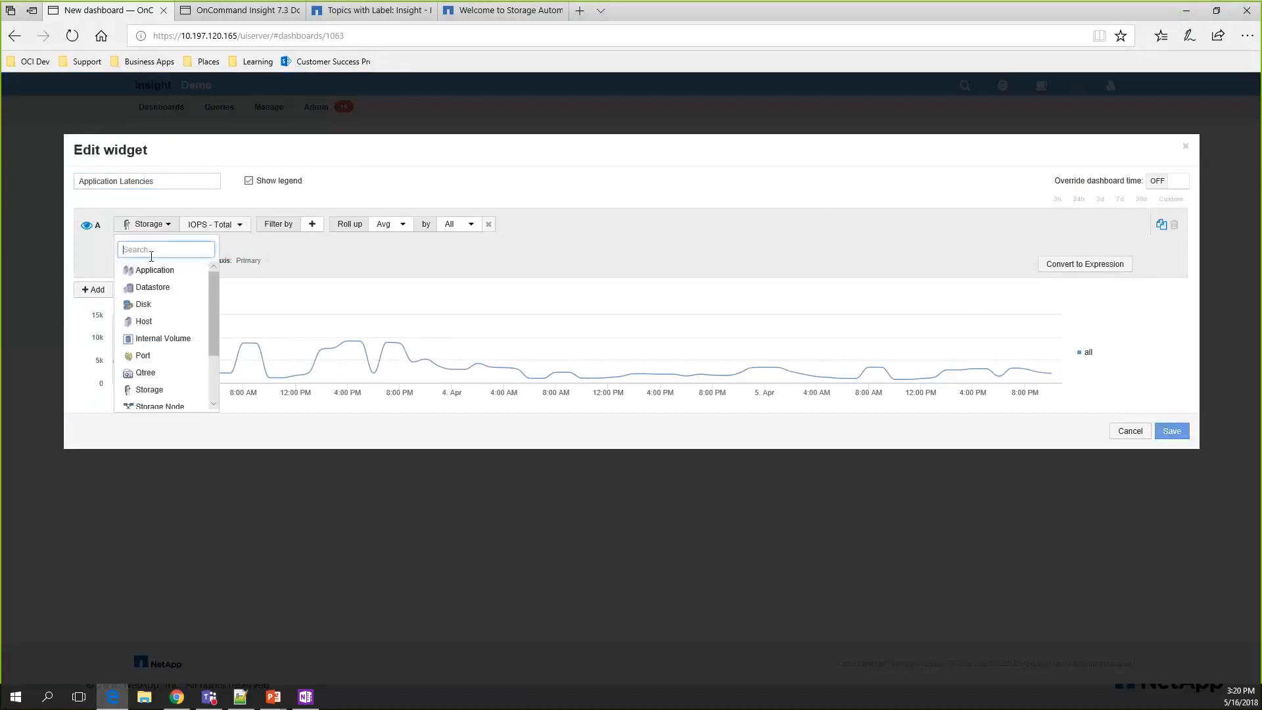
{"action": "scroll", "coordinate": [165, 286], "scroll_direction": "down", "scroll_amount": 2}
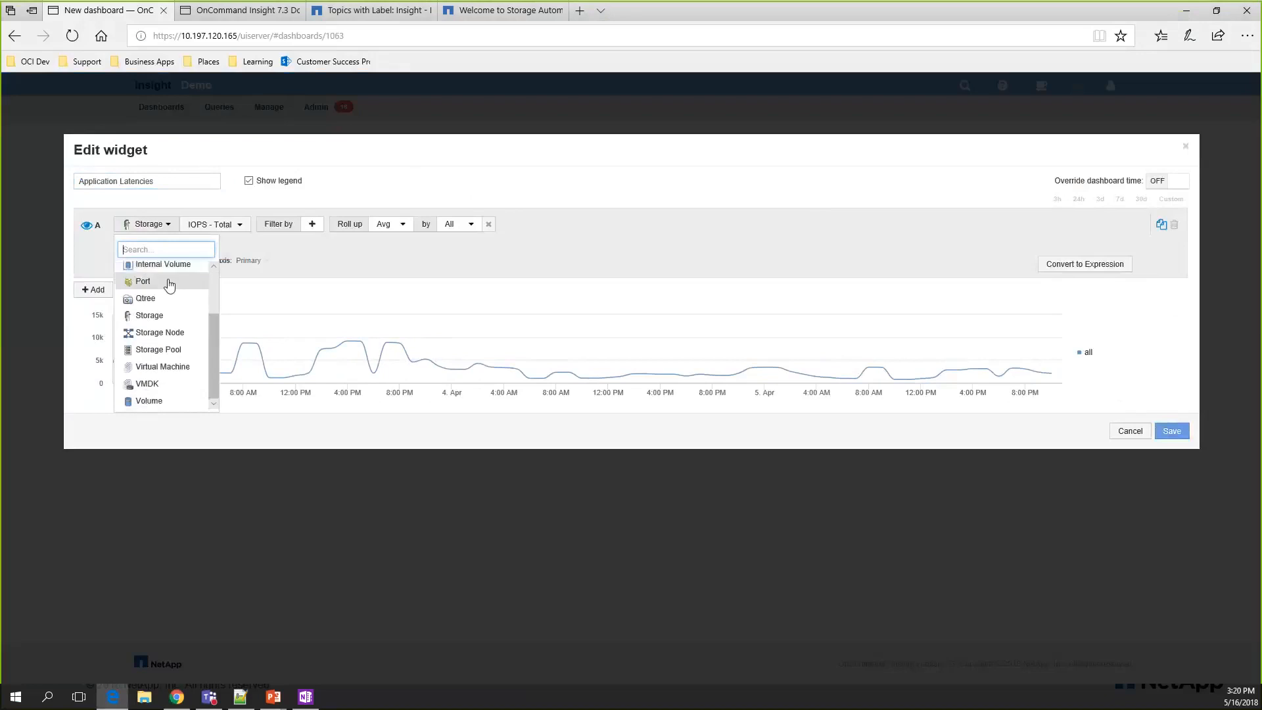
{"action": "left_click", "coordinate": [163, 367]}
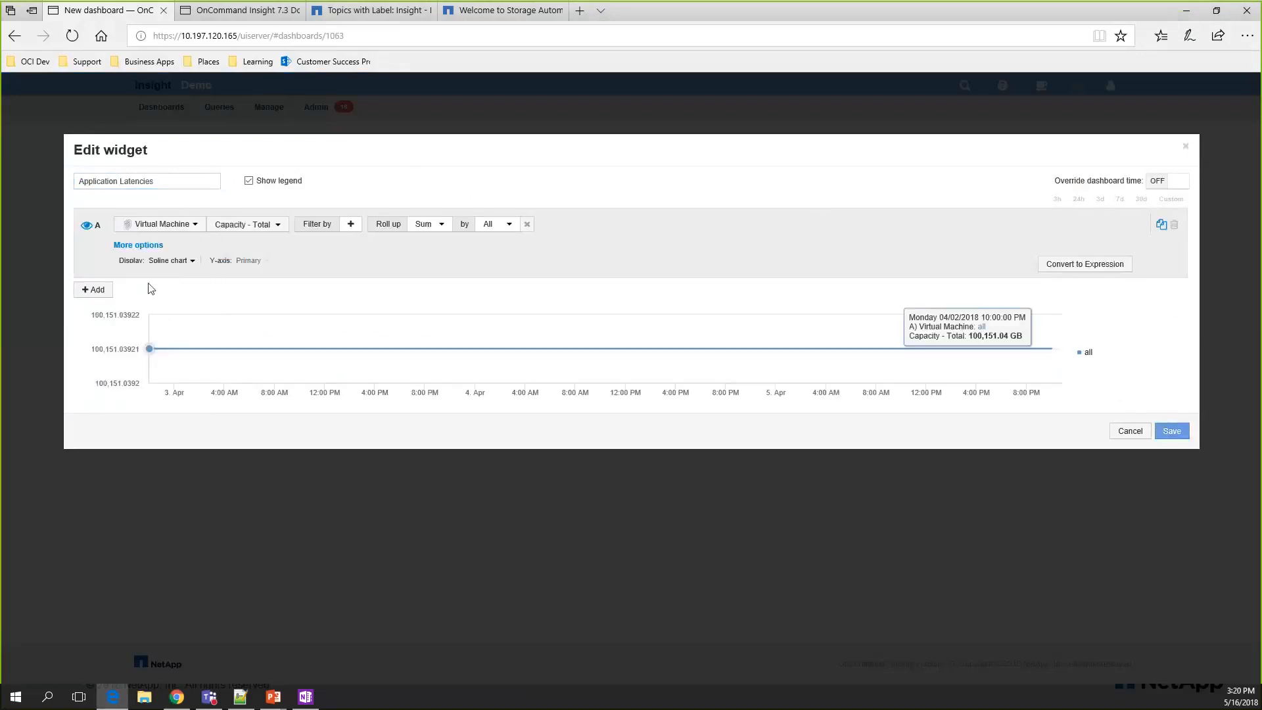
{"action": "left_click", "coordinate": [250, 228]}
{"action": "scroll", "coordinate": [263, 309], "scroll_direction": "down", "scroll_amount": 5}
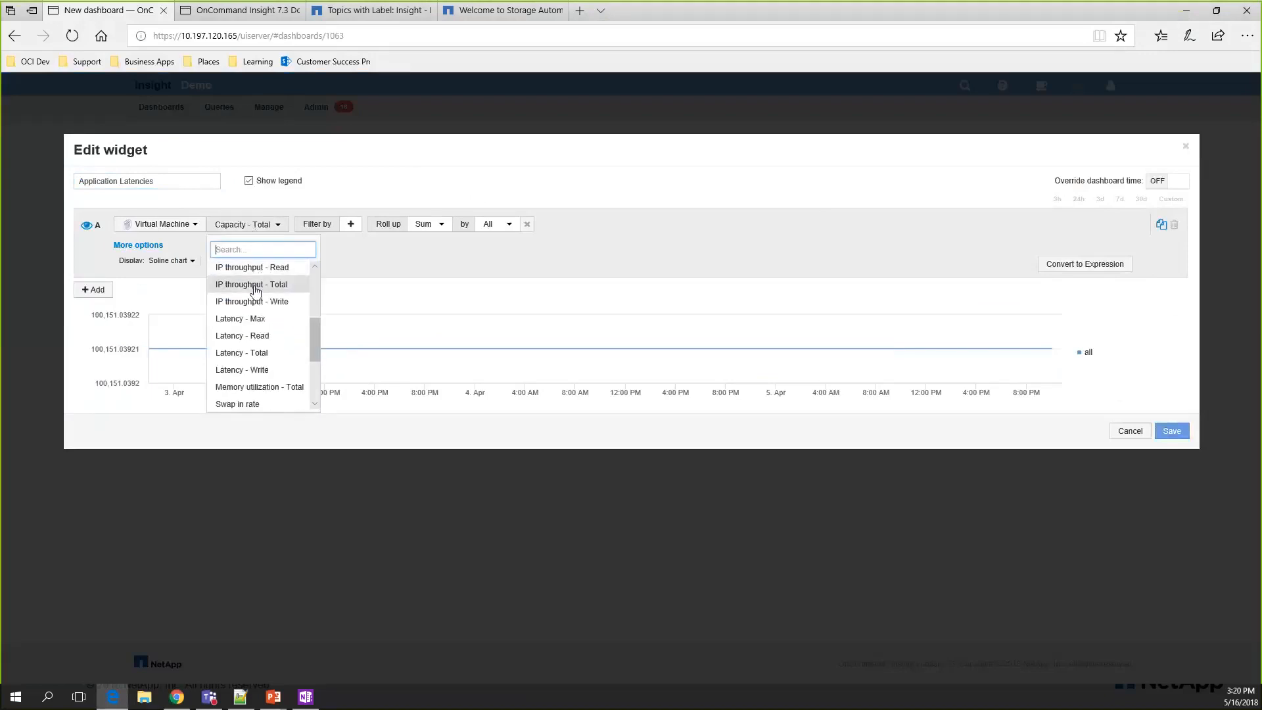
{"action": "left_click", "coordinate": [254, 319]}
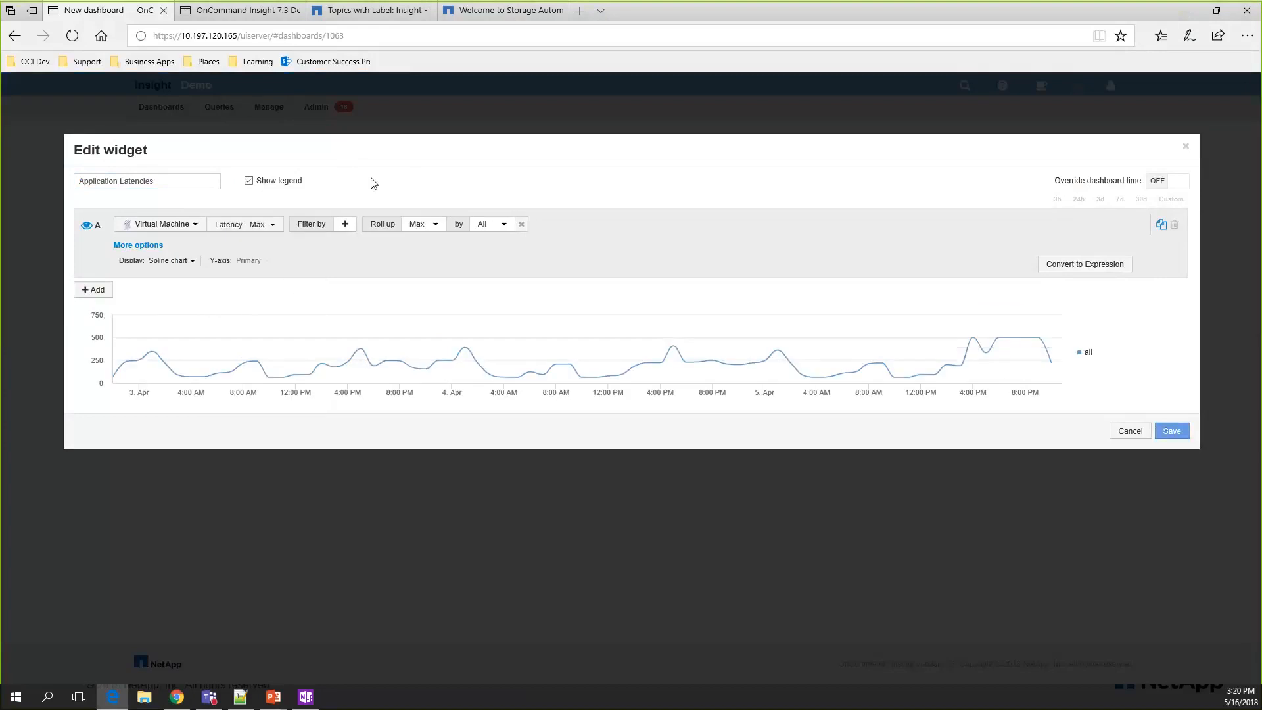
Step: Filter the virtual machine latency query by an application priority of High
{"action": "left_click", "coordinate": [346, 224]}
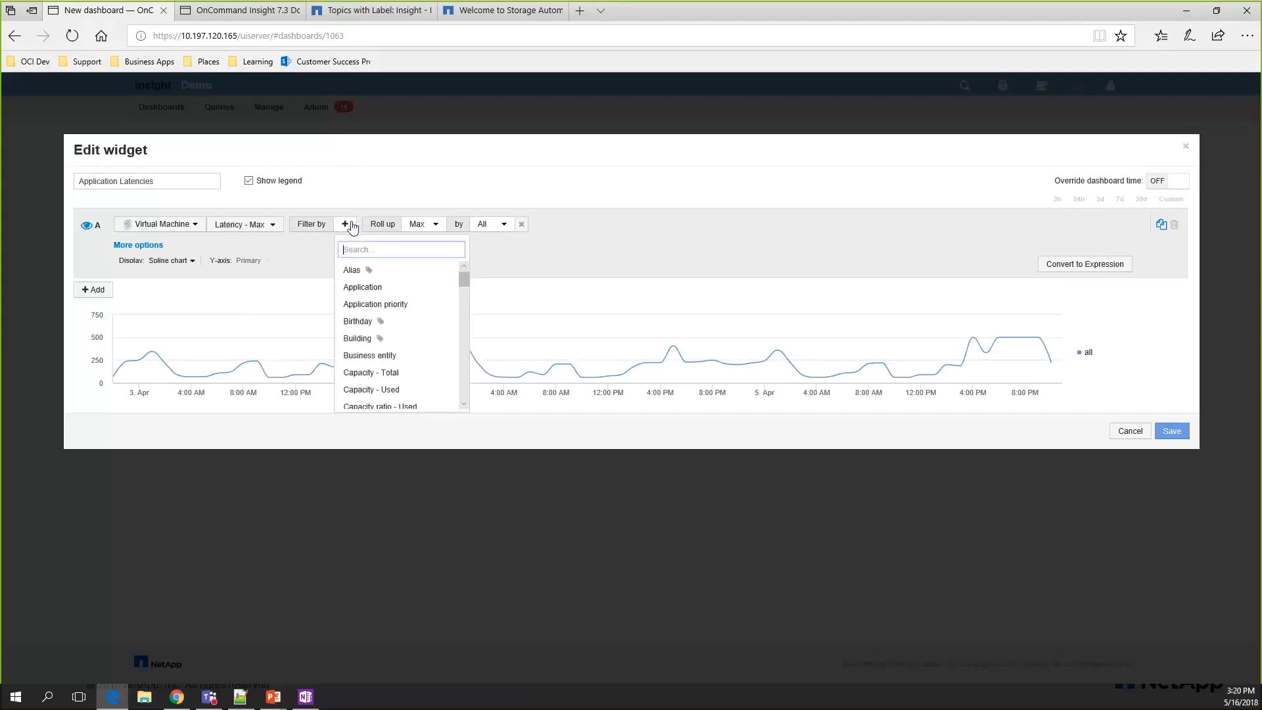
{"action": "left_click", "coordinate": [376, 304]}
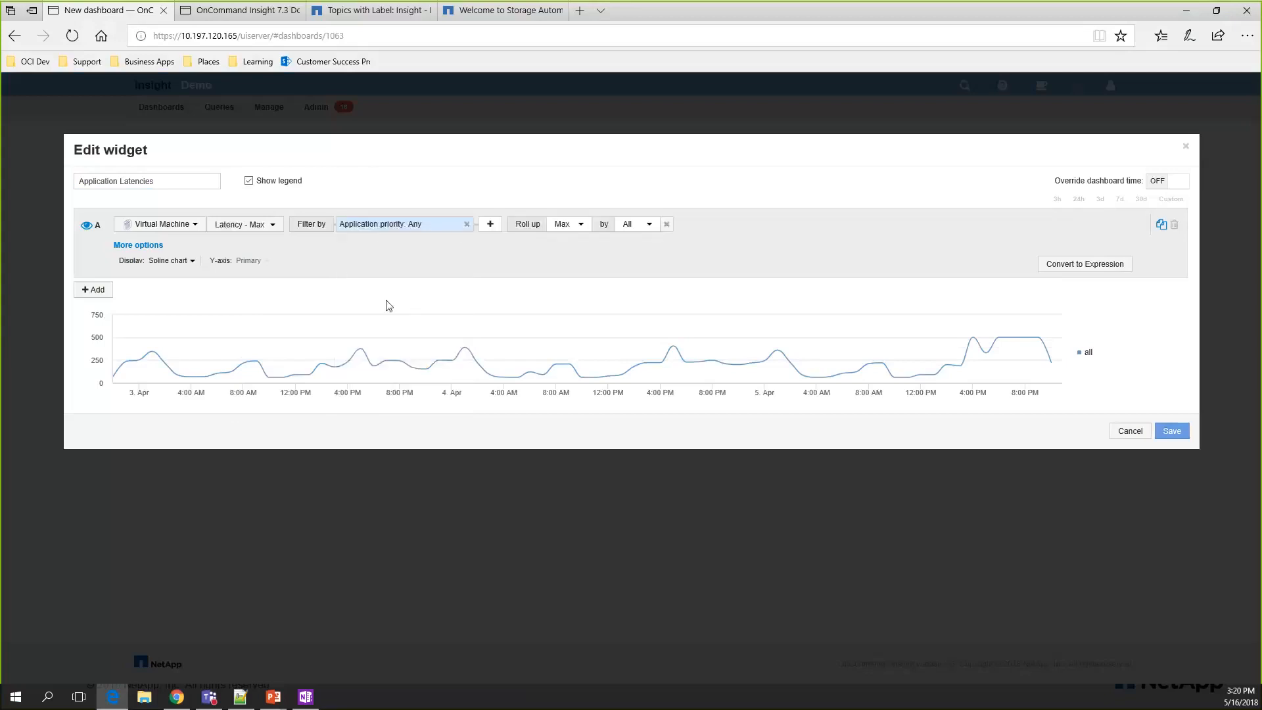
{"action": "left_click", "coordinate": [449, 226]}
{"action": "left_click", "coordinate": [435, 267]}
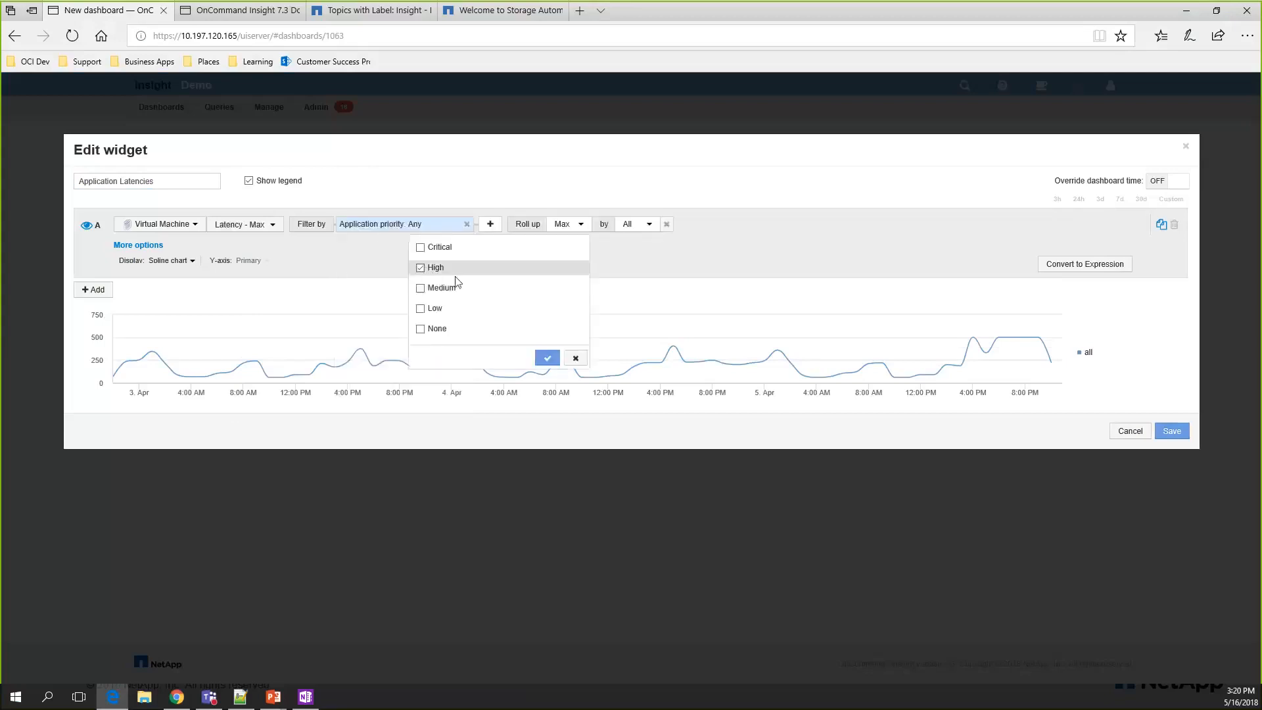
{"action": "left_click", "coordinate": [547, 358]}
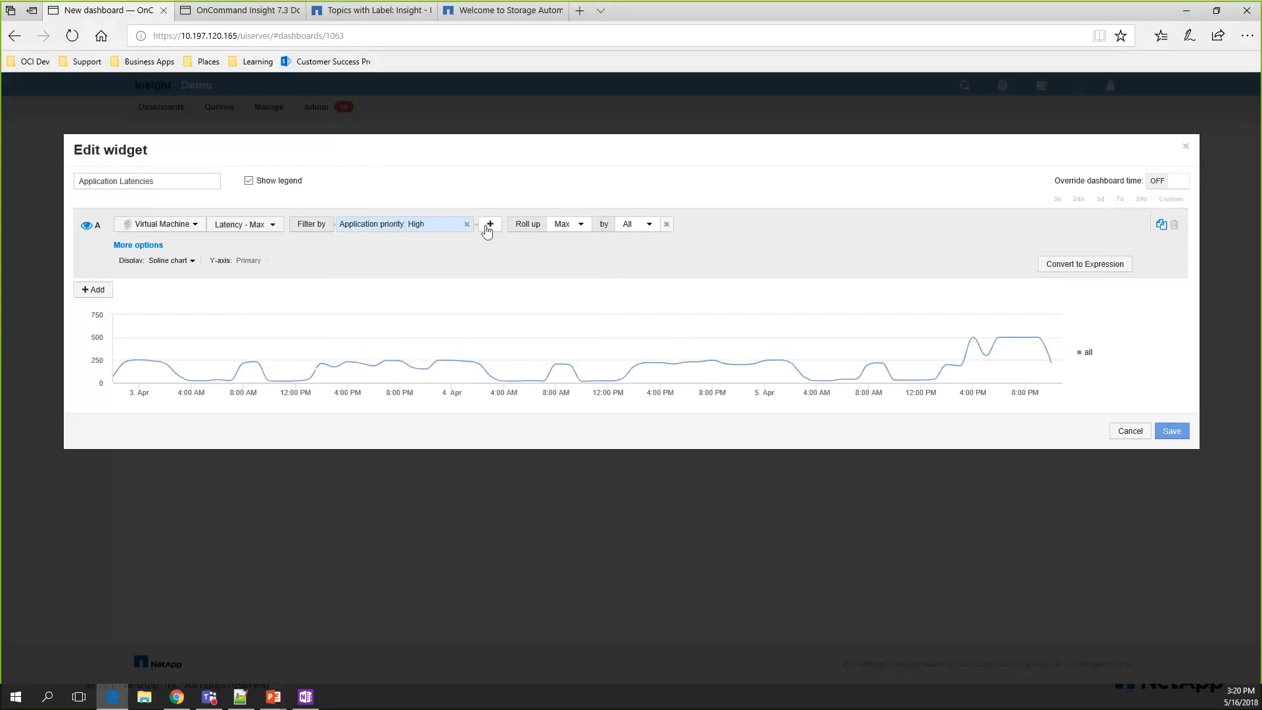
Step: Add an Application filter to the latency query and bind it to the $applicationName variable
{"action": "left_click", "coordinate": [490, 225]}
{"action": "left_click", "coordinate": [513, 251]}
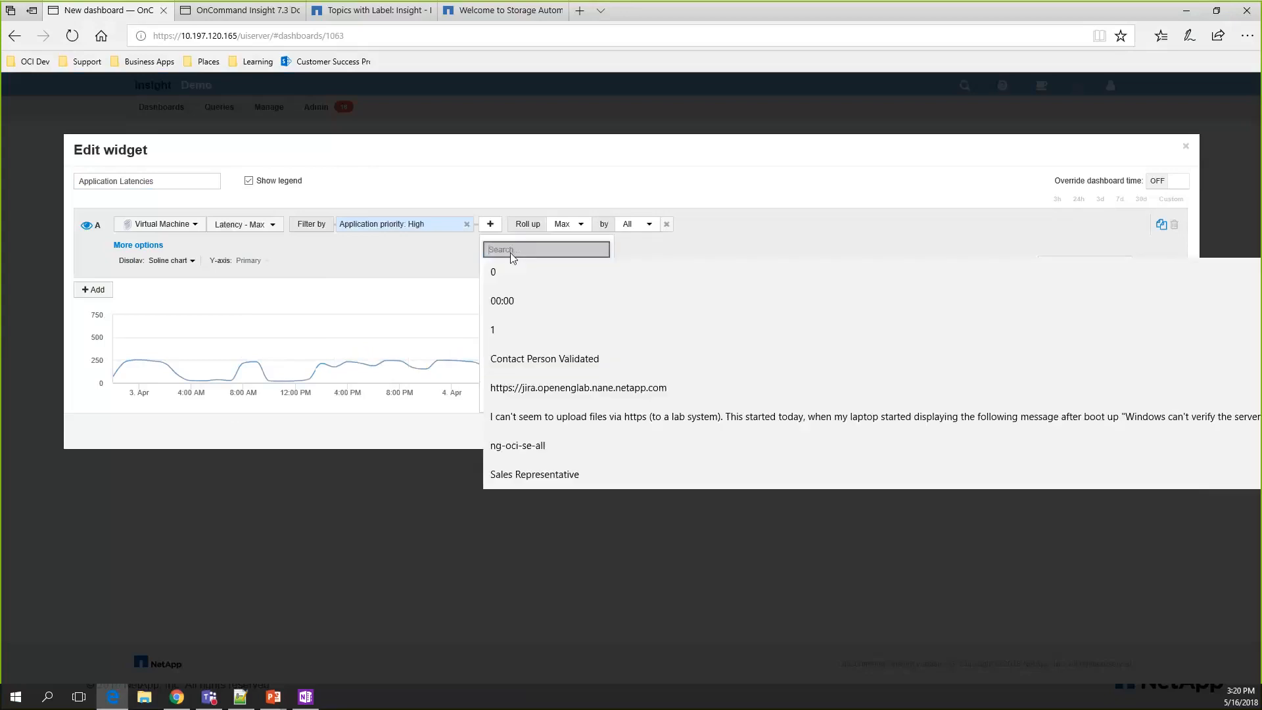
{"action": "type", "text": "appli"}
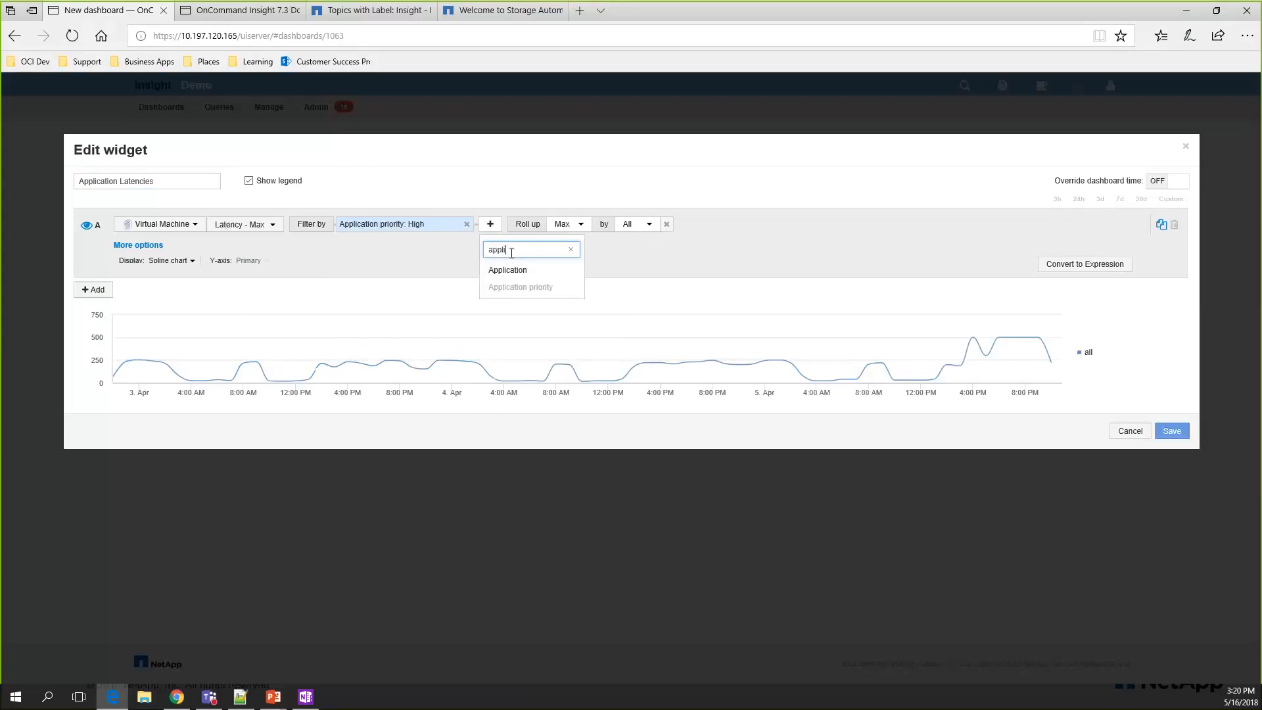
{"action": "left_click", "coordinate": [511, 270]}
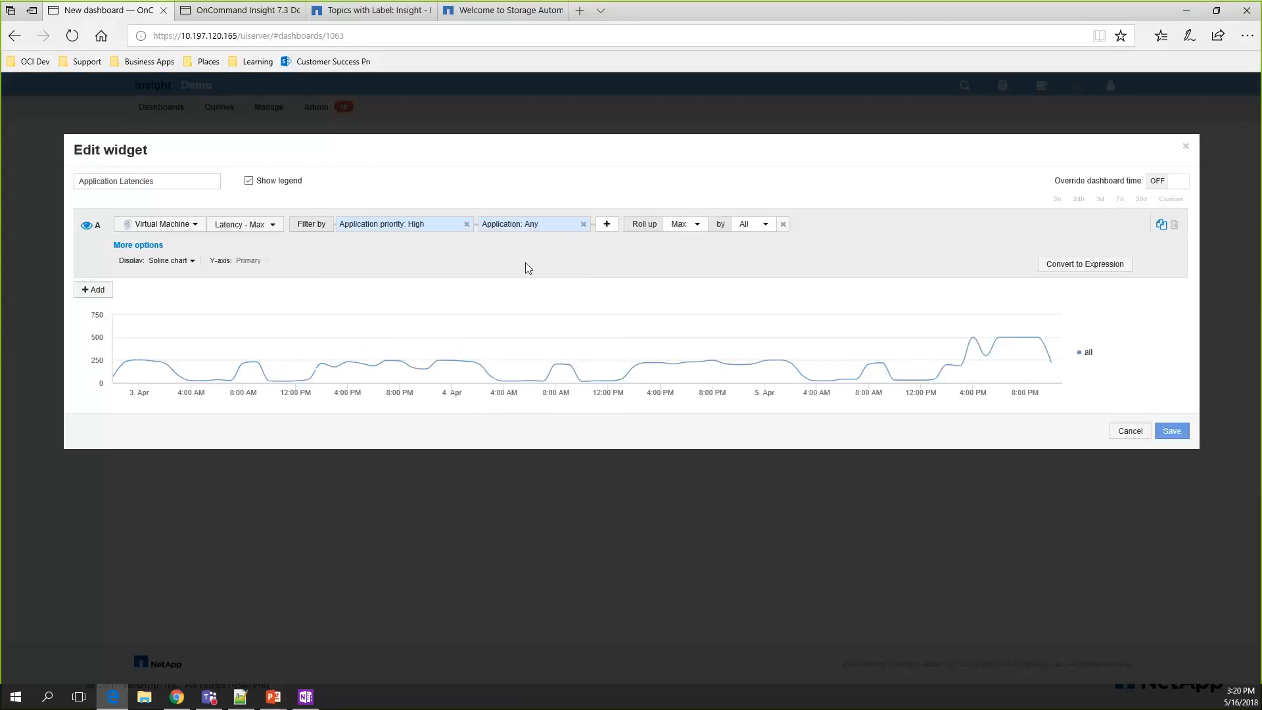
{"action": "left_click", "coordinate": [534, 224]}
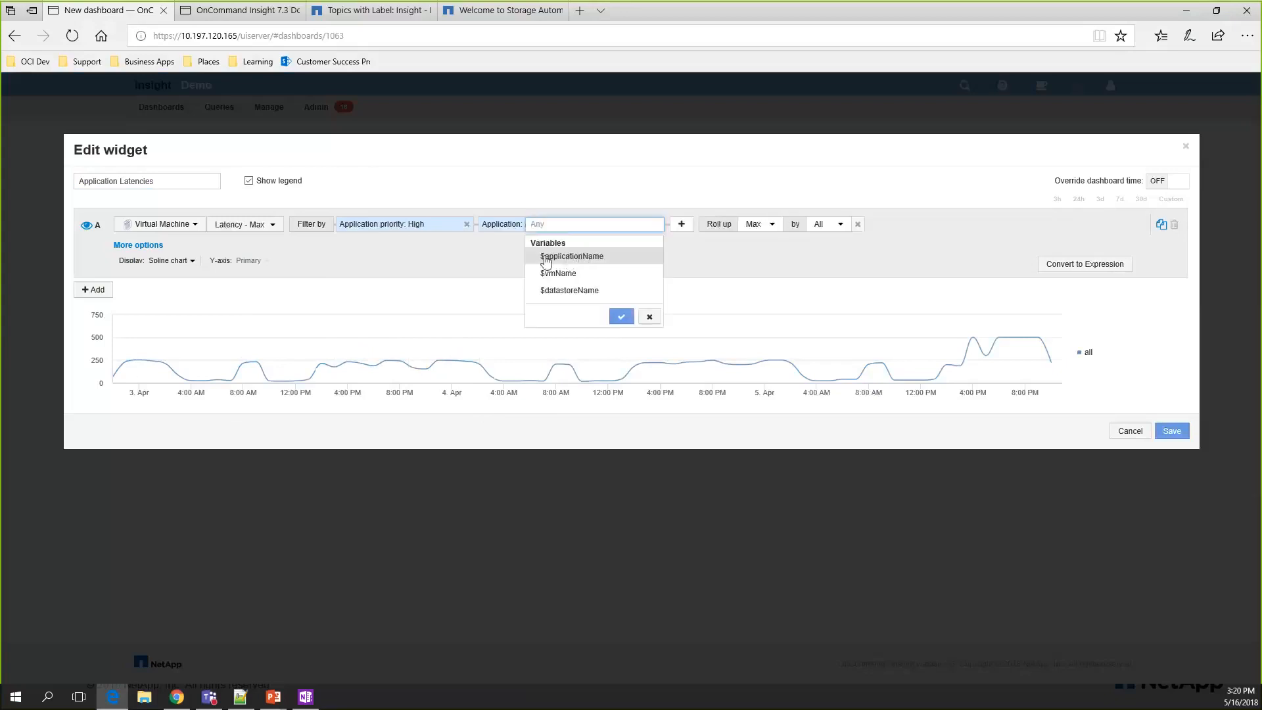
{"action": "left_click", "coordinate": [547, 258]}
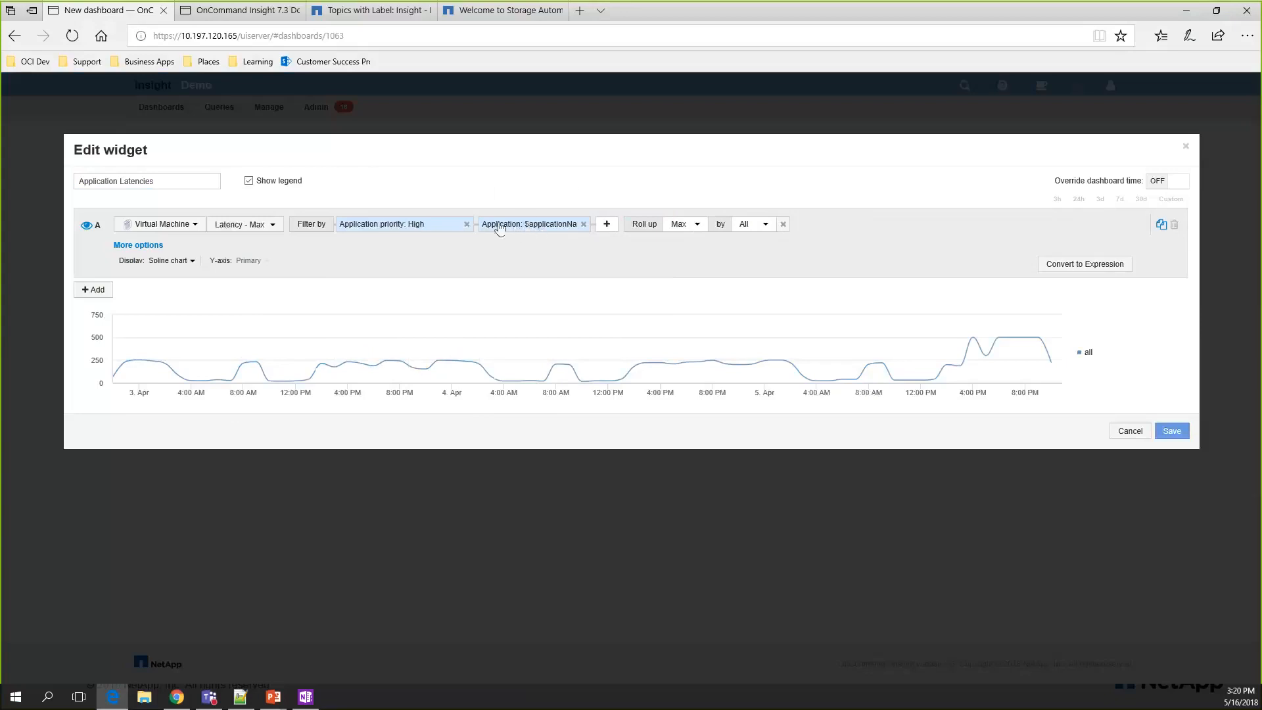
Step: Add a Name filter to the latency query and bind it to the $vmName variable
{"action": "left_click", "coordinate": [607, 225]}
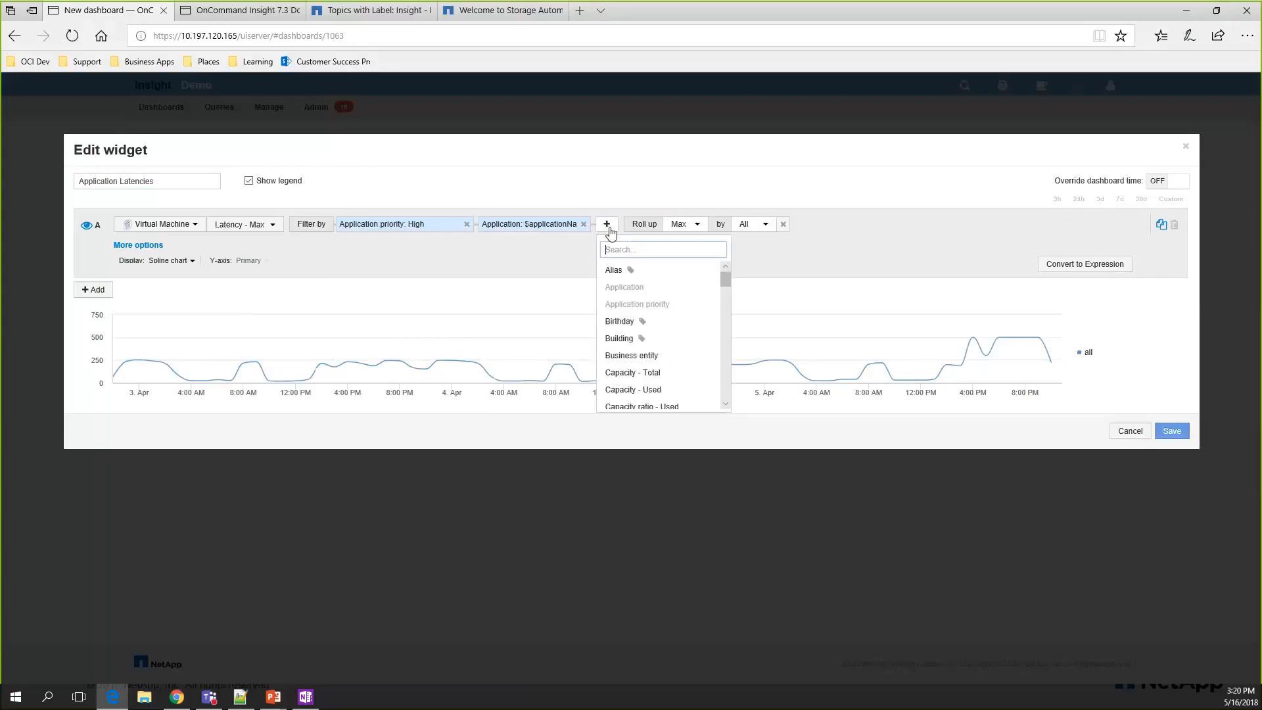
{"action": "type", "text": "name"}
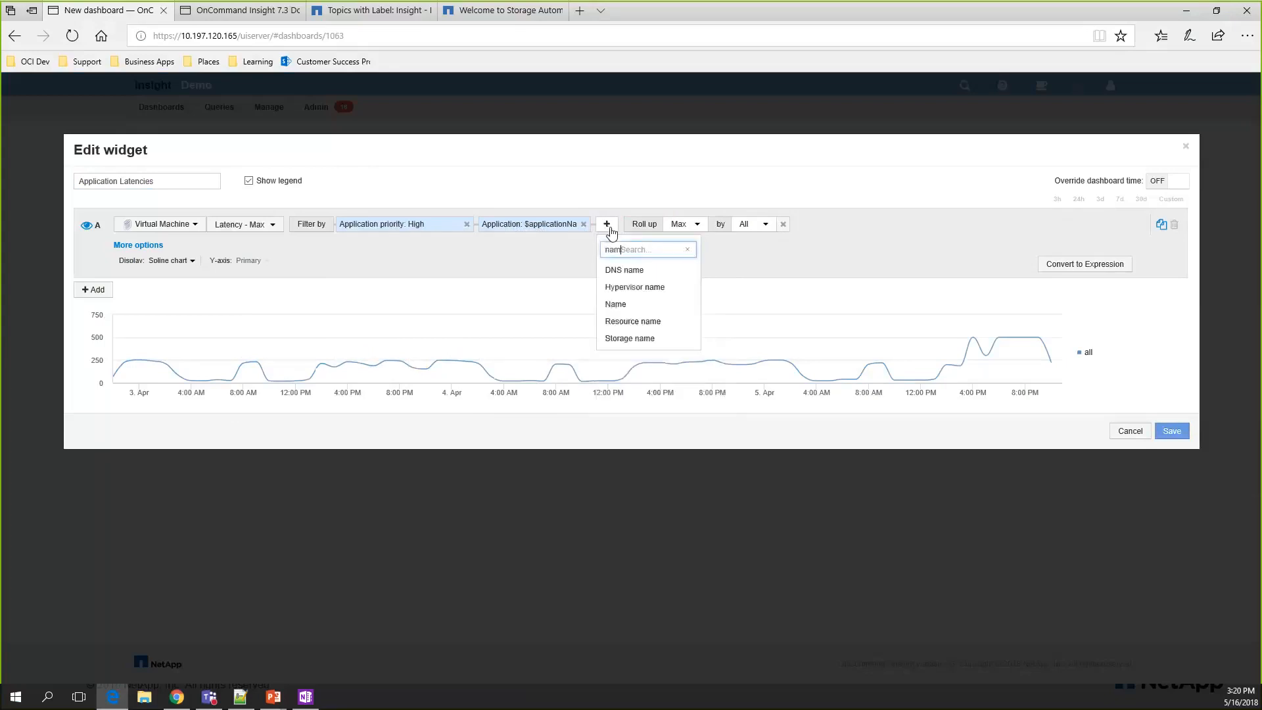
{"action": "left_click", "coordinate": [626, 305]}
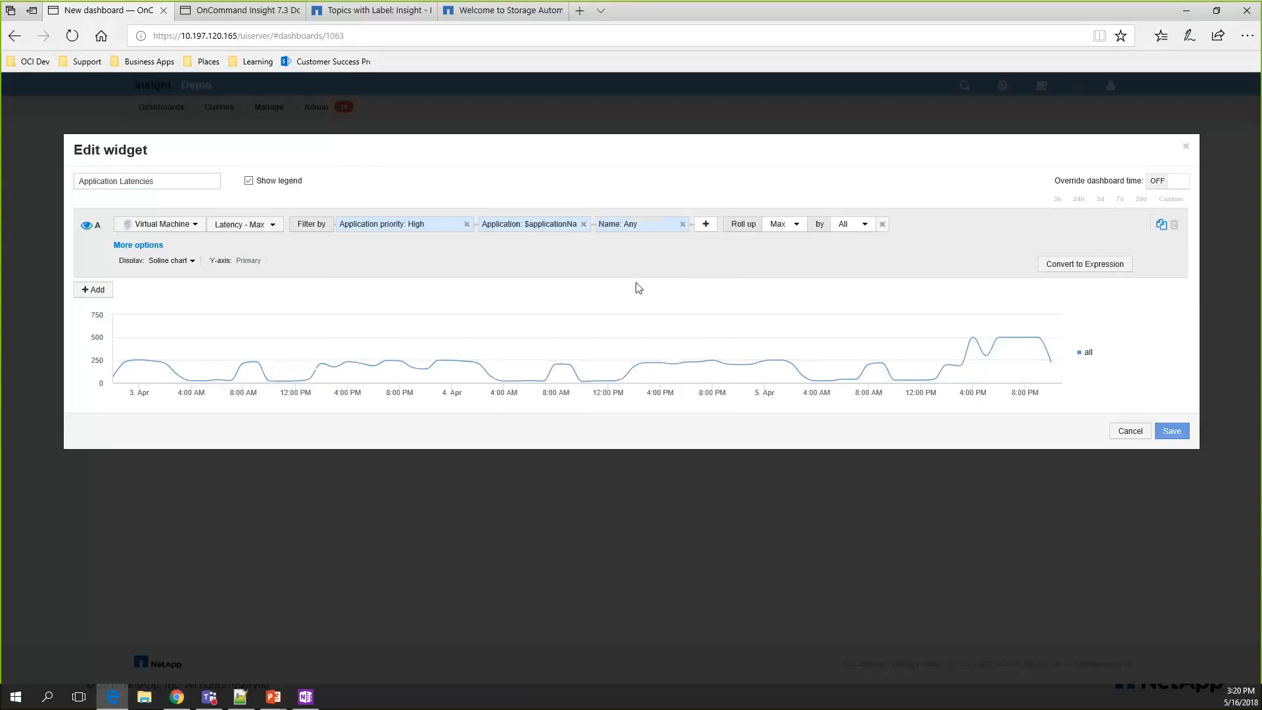
{"action": "left_click", "coordinate": [635, 223]}
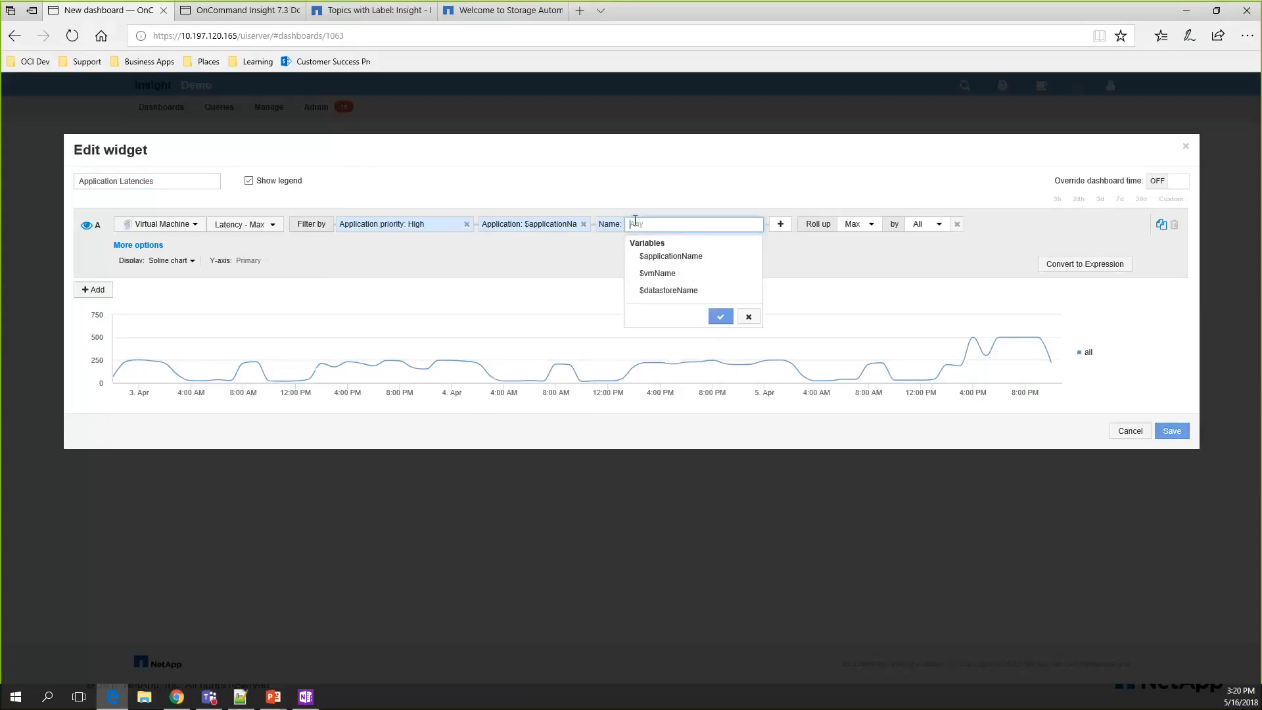
{"action": "left_click", "coordinate": [650, 273]}
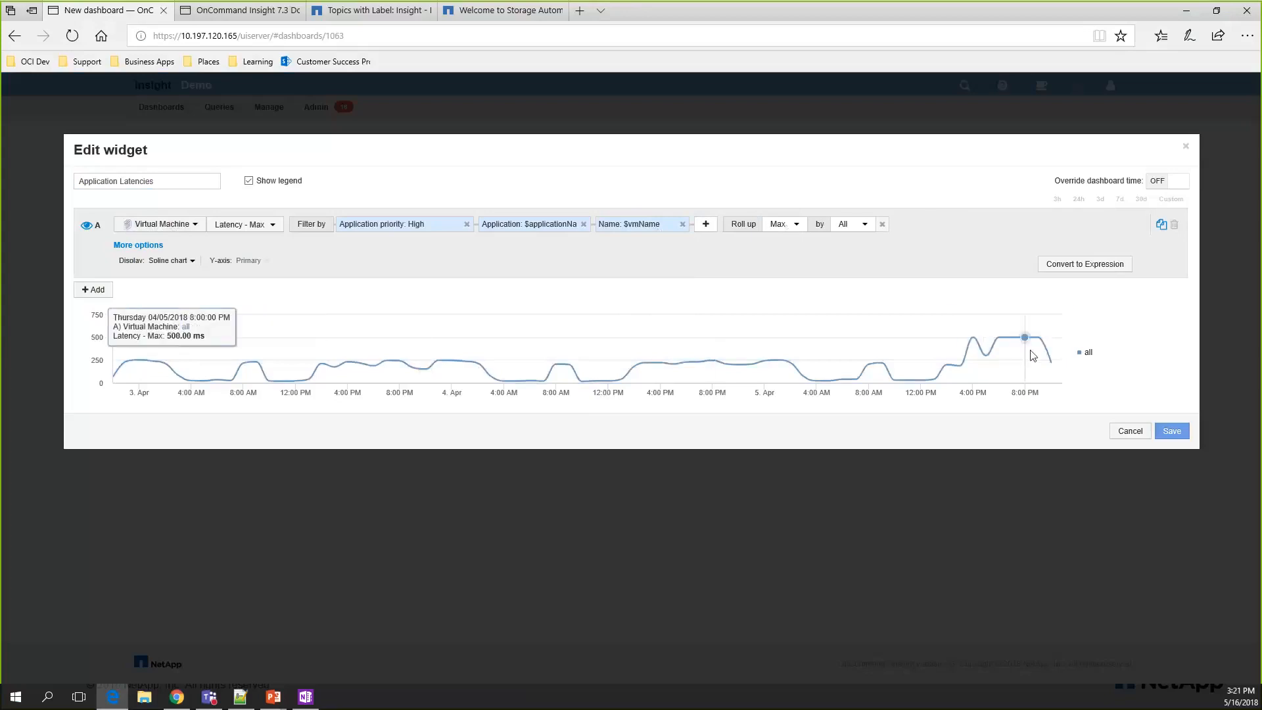
Step: Roll up the maximum latency data by Application
{"action": "left_click", "coordinate": [855, 227]}
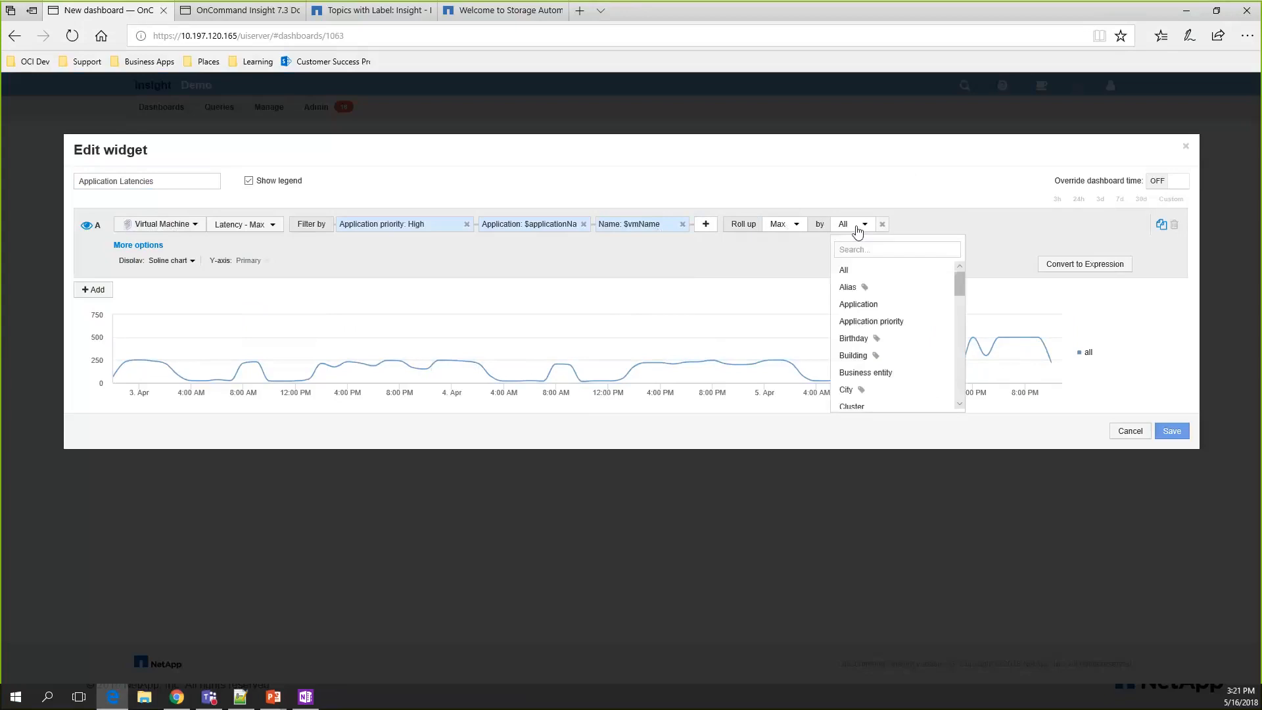
{"action": "left_click", "coordinate": [861, 307]}
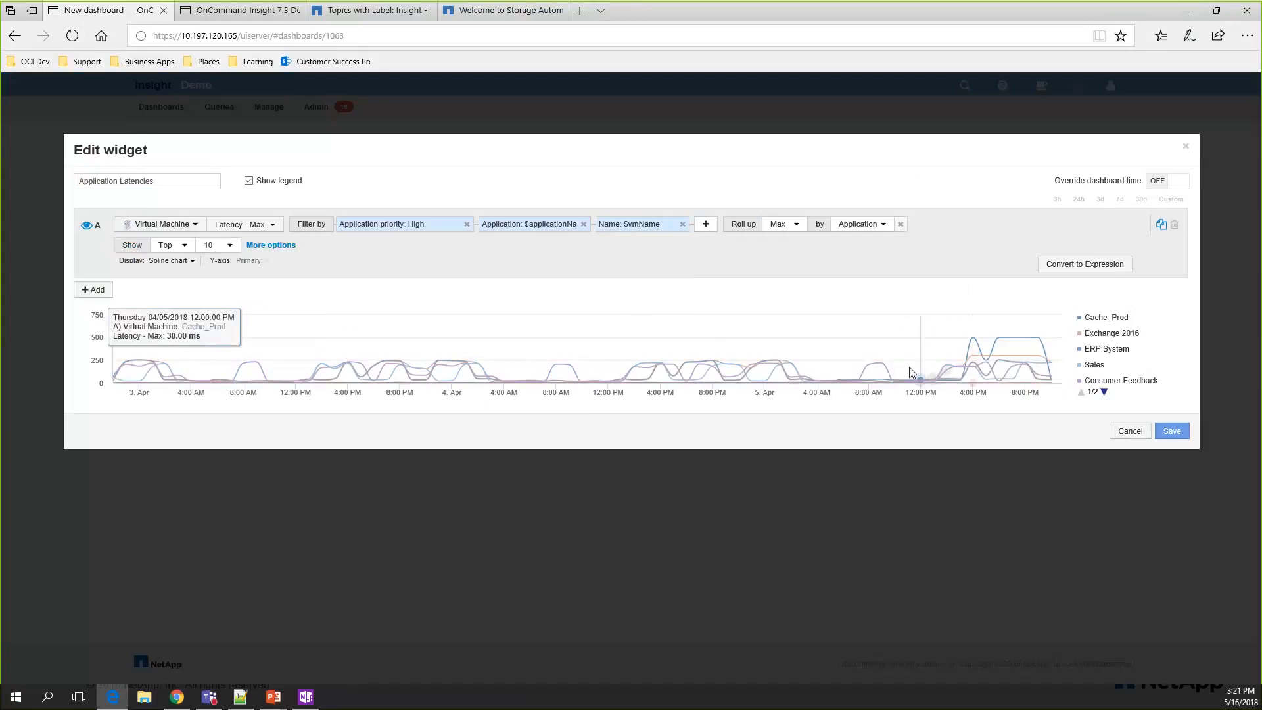
Step: Try rolling up the latency data by Business entity and return the grouping to Application
{"action": "left_click", "coordinate": [880, 230]}
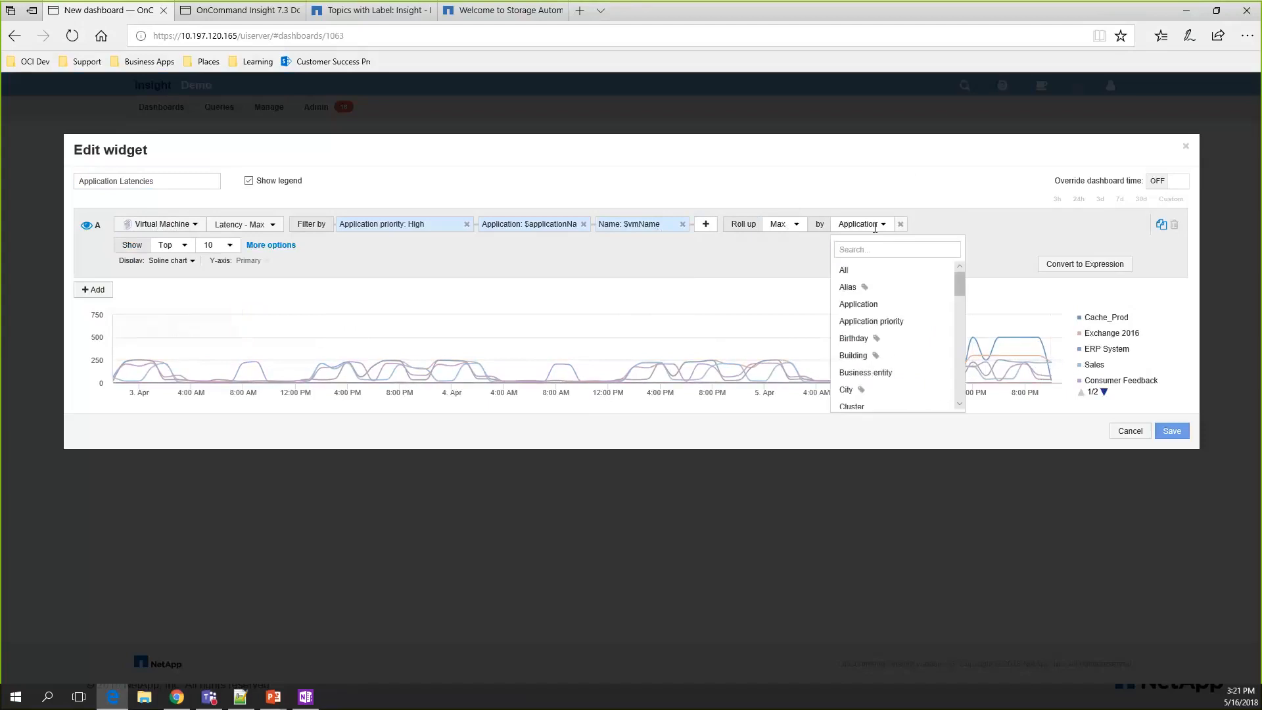
{"action": "scroll", "coordinate": [892, 318], "scroll_direction": "down", "scroll_amount": 3}
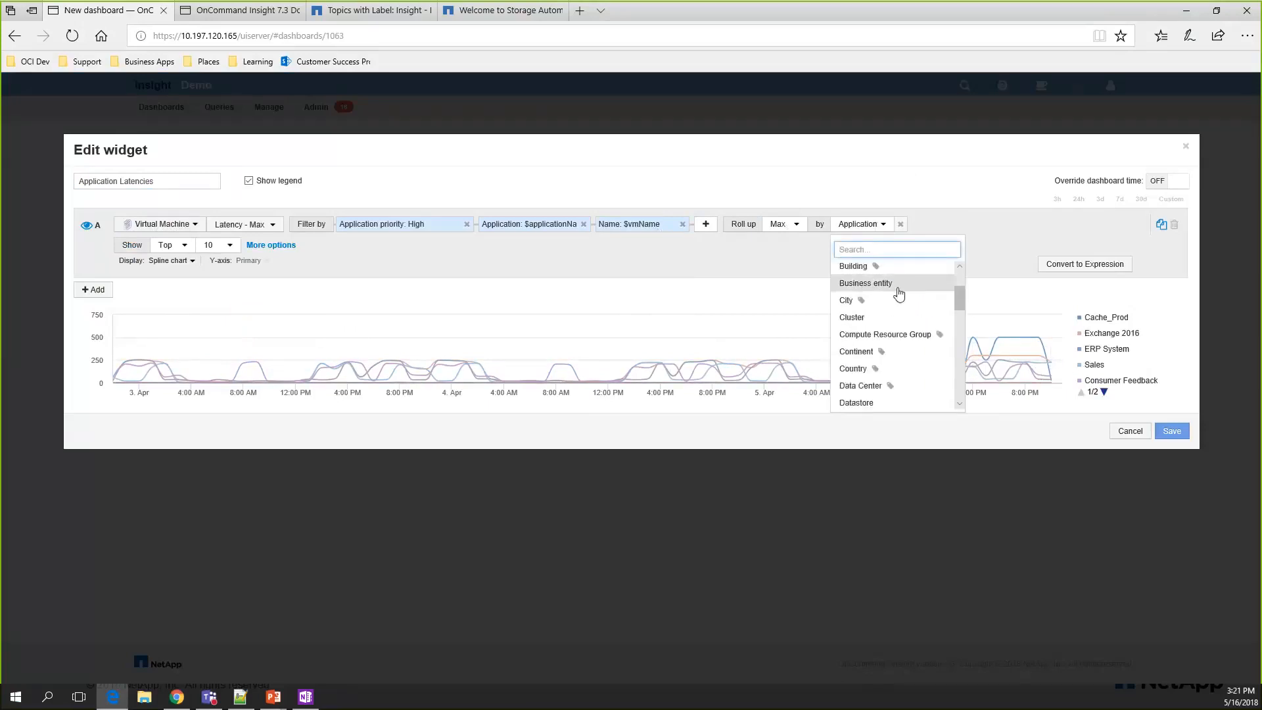
{"action": "left_click", "coordinate": [871, 286]}
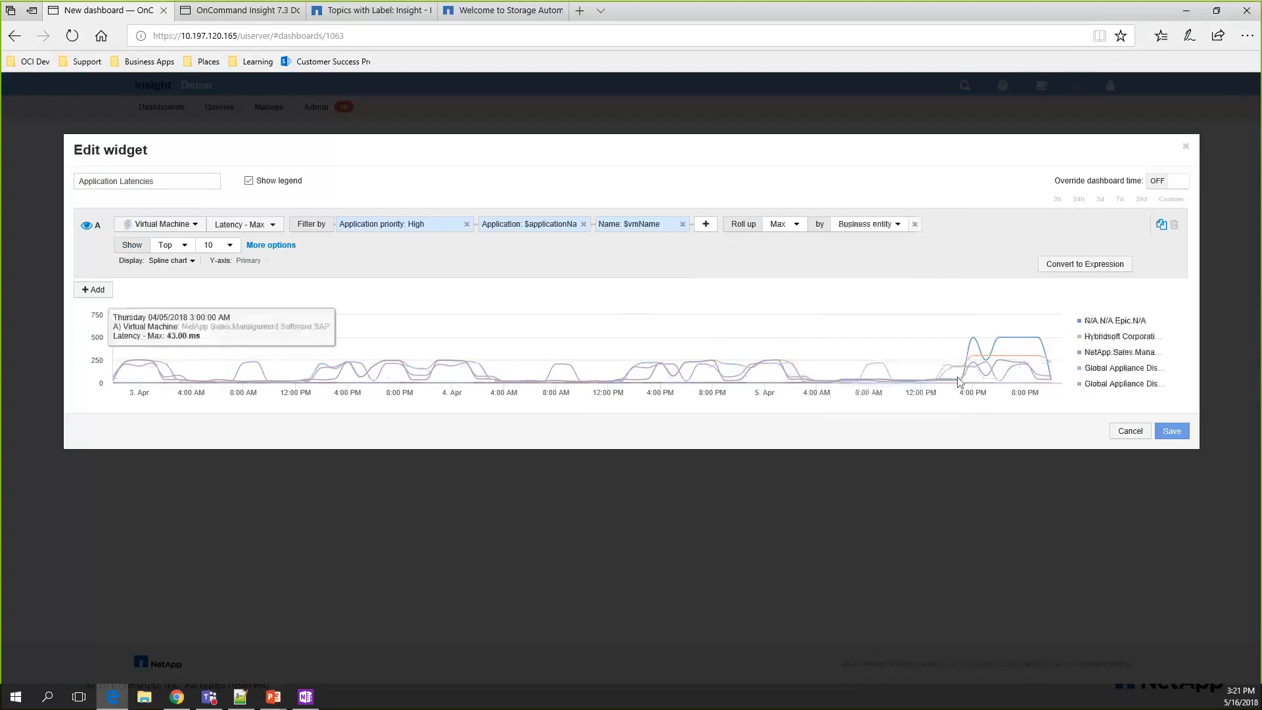
{"action": "left_click", "coordinate": [891, 227]}
{"action": "scroll", "coordinate": [902, 338], "scroll_direction": "down", "scroll_amount": 3}
{"action": "scroll", "coordinate": [903, 338], "scroll_direction": "up", "scroll_amount": 10}
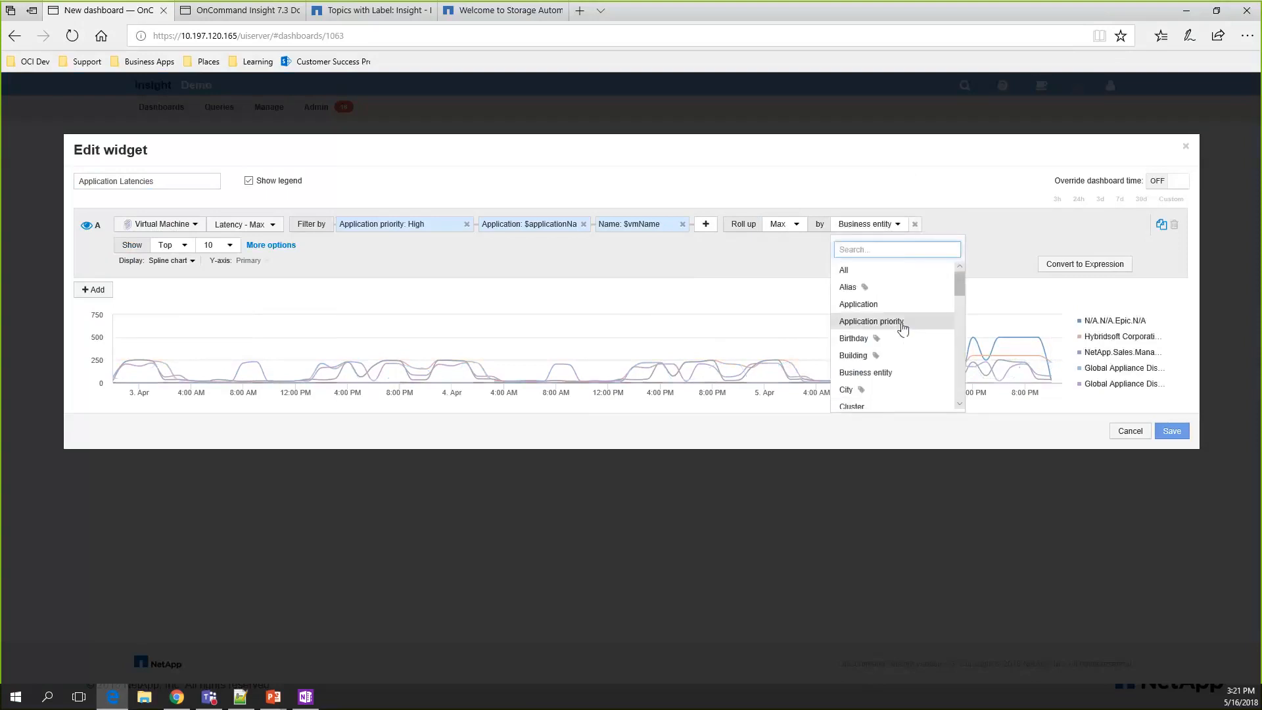
{"action": "left_click", "coordinate": [887, 305]}
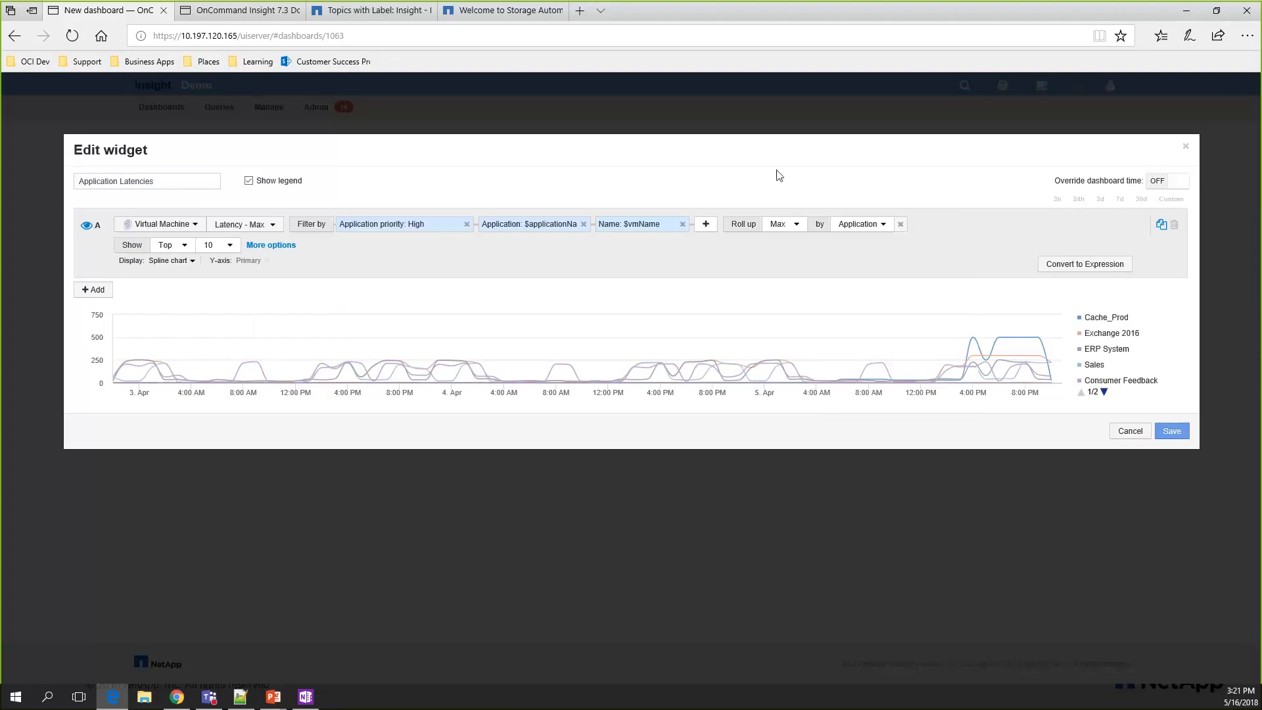
Step: Limit the latency chart to the top 5 applications and save the widget
{"action": "left_click", "coordinate": [212, 252]}
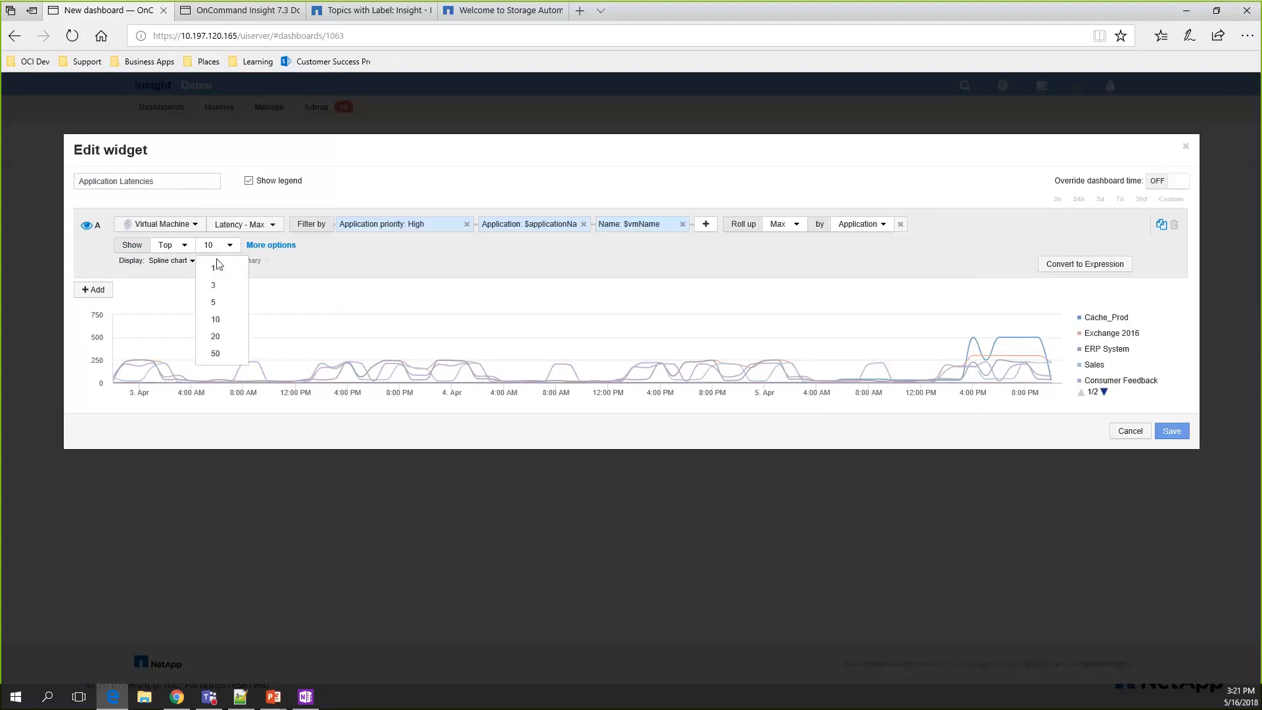
{"action": "left_click", "coordinate": [211, 300]}
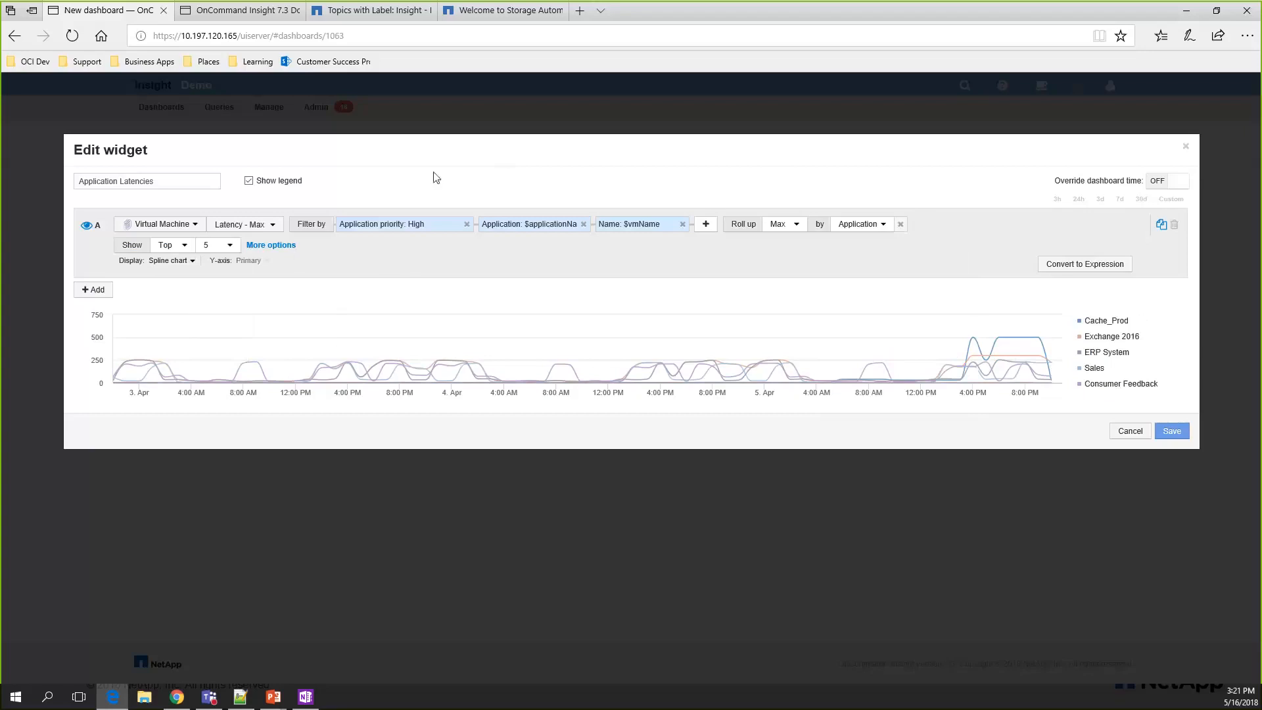
{"action": "left_click", "coordinate": [1172, 431]}
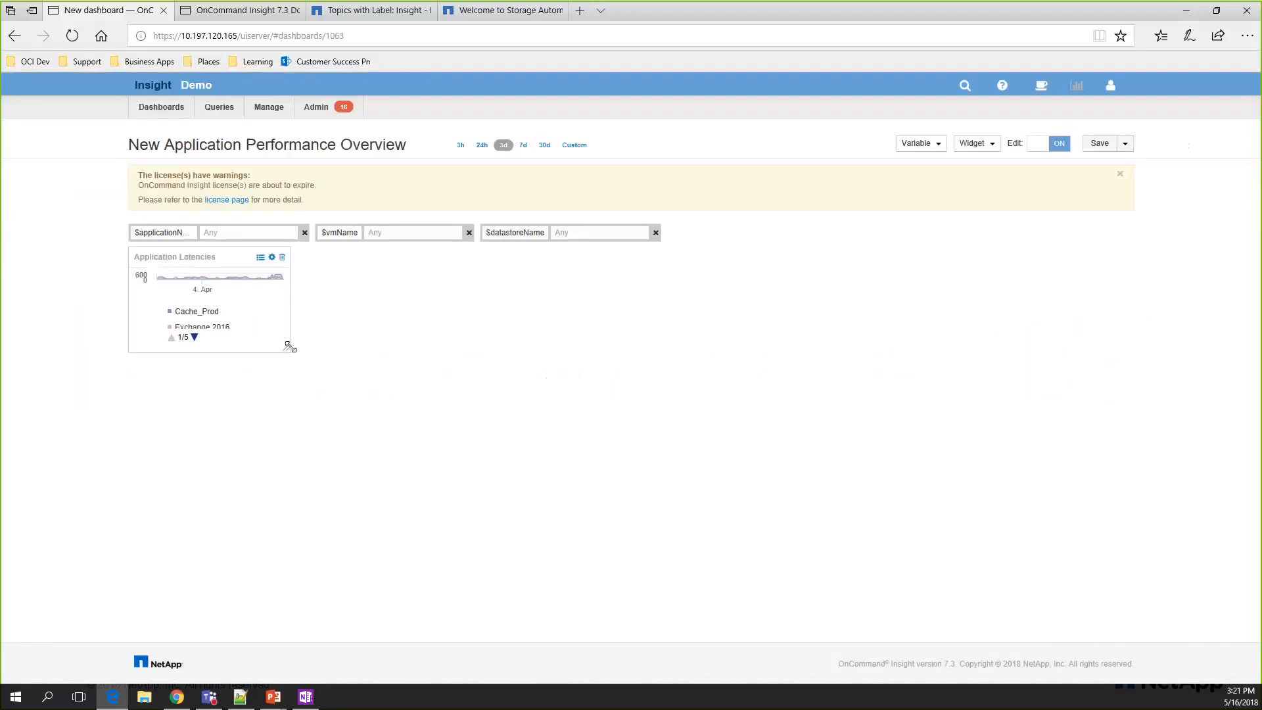
Step: Enlarge the Application Latencies widget to span the full dashboard width and save the dashboard
{"action": "left_click_drag", "start_coordinate": [287, 349], "coordinate": [1138, 417]}
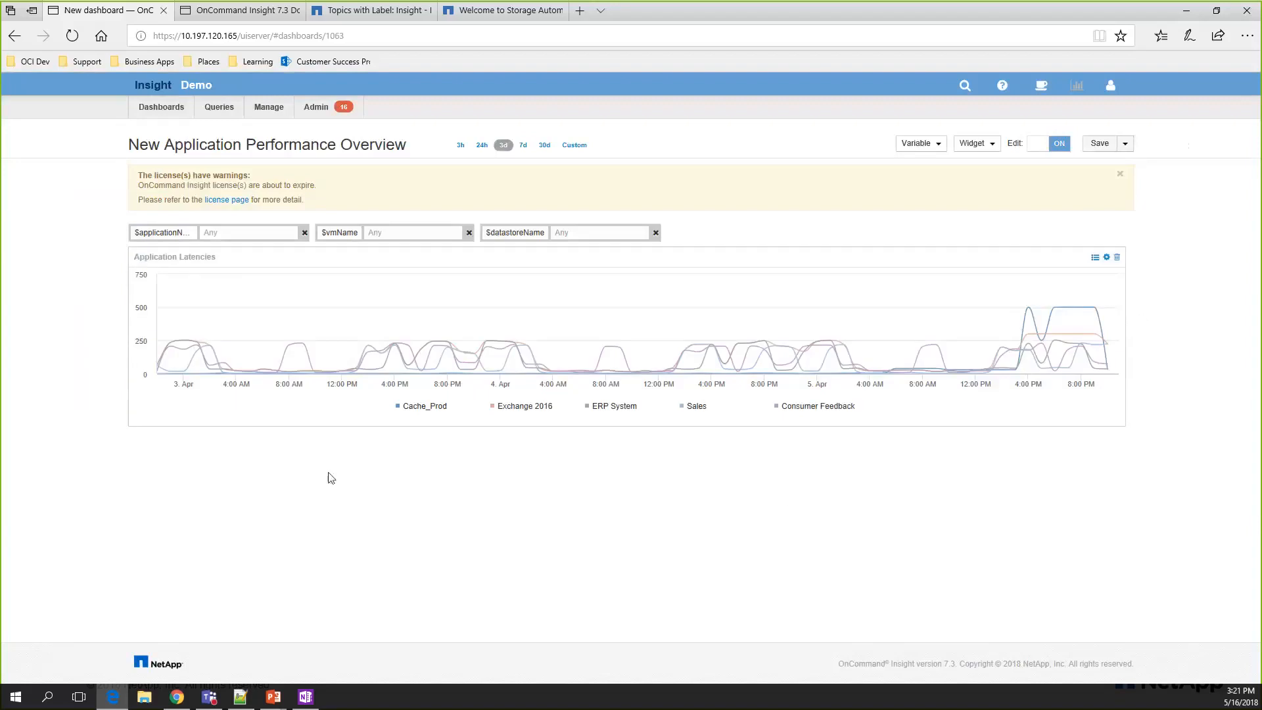
{"action": "left_click", "coordinate": [1093, 146]}
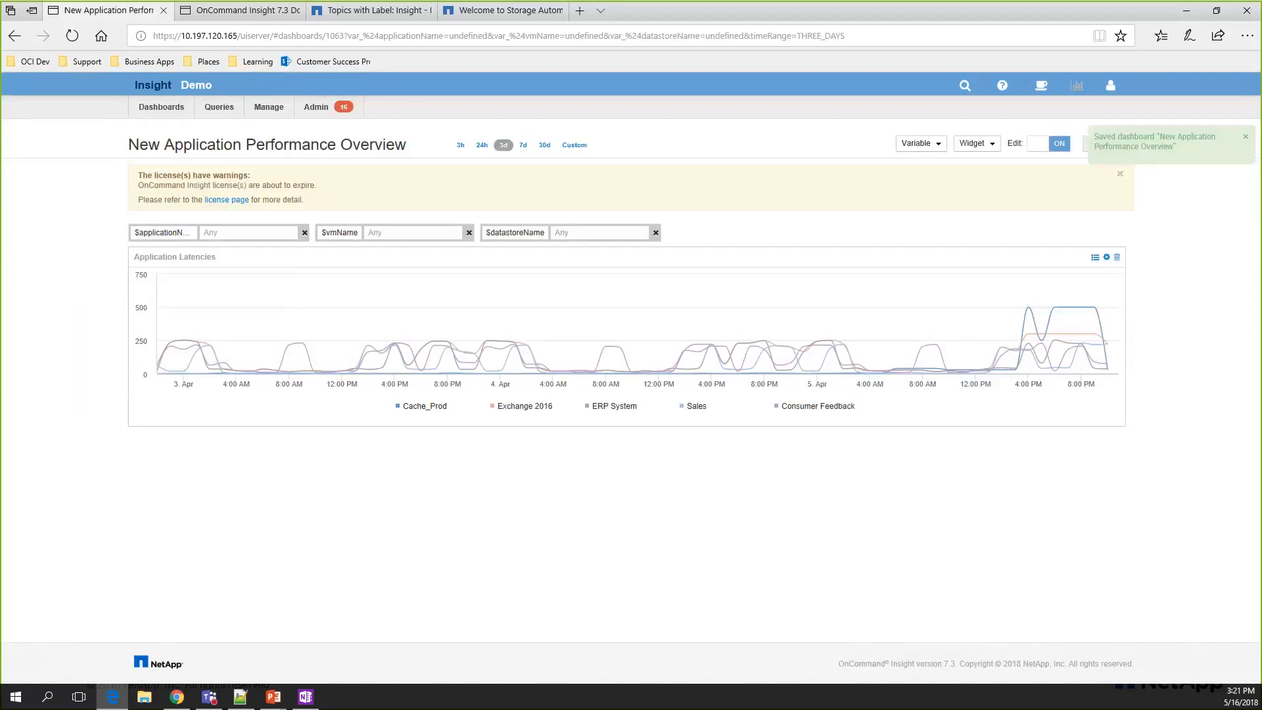
{"action": "key", "text": "alt+Tab"}
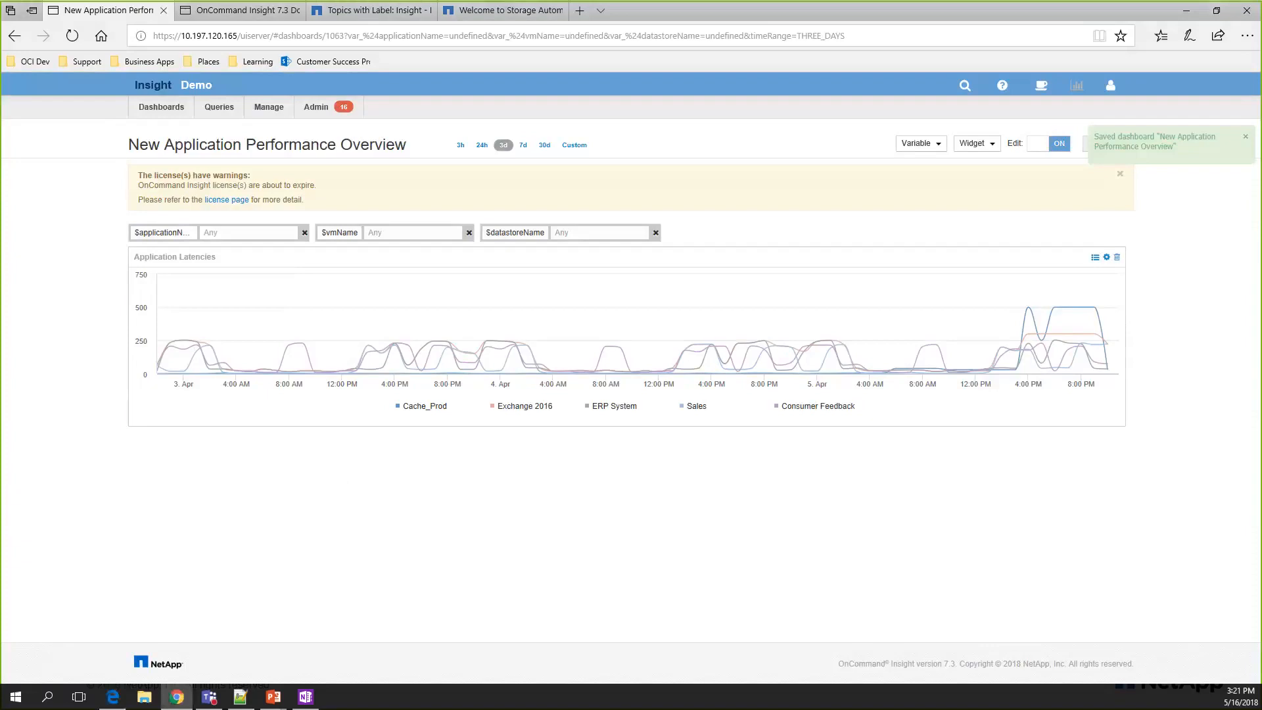
{"action": "left_click", "coordinate": [72, 407]}
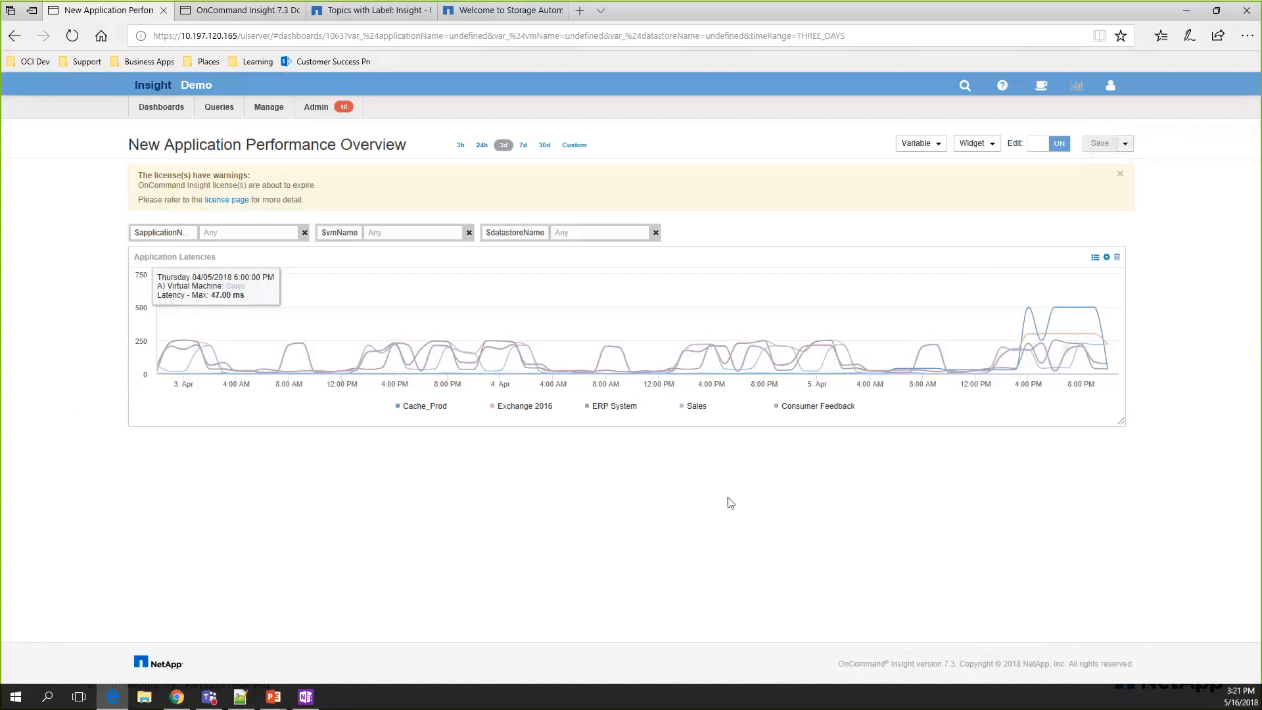
Step: Add a table widget to the dashboard and set its asset type to Virtual Machine
{"action": "left_click", "coordinate": [975, 146]}
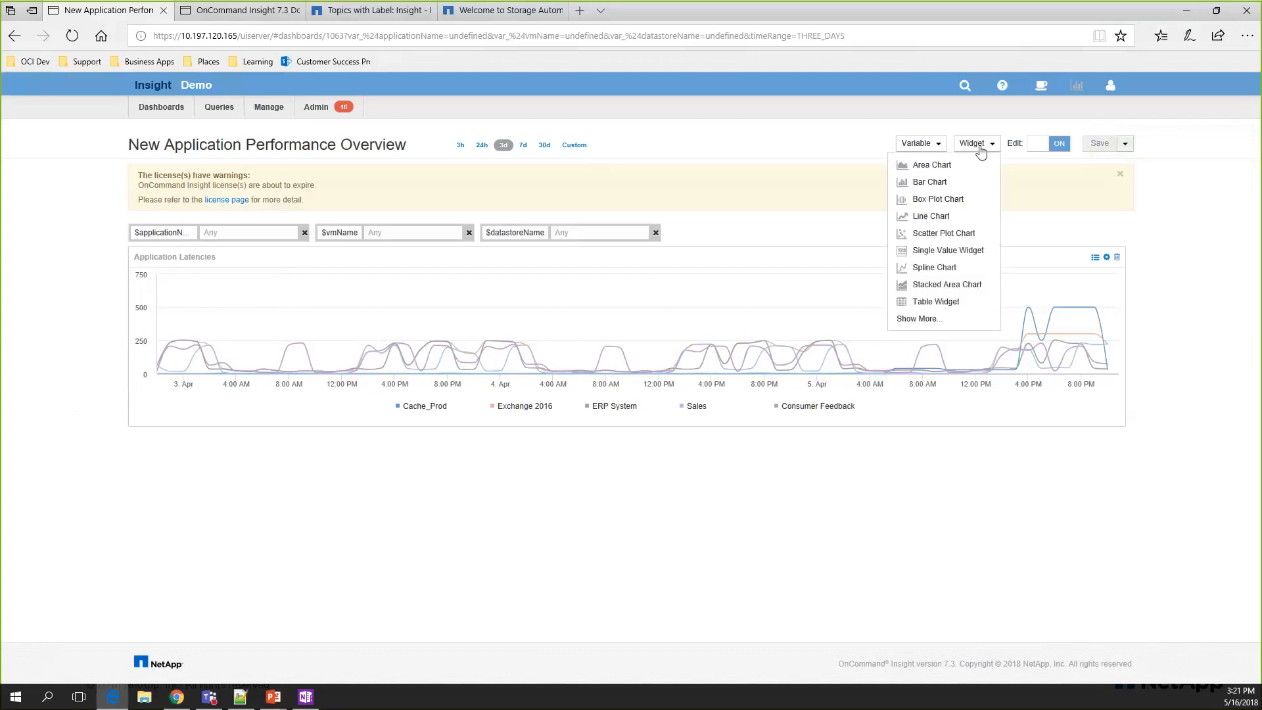
{"action": "left_click", "coordinate": [941, 301]}
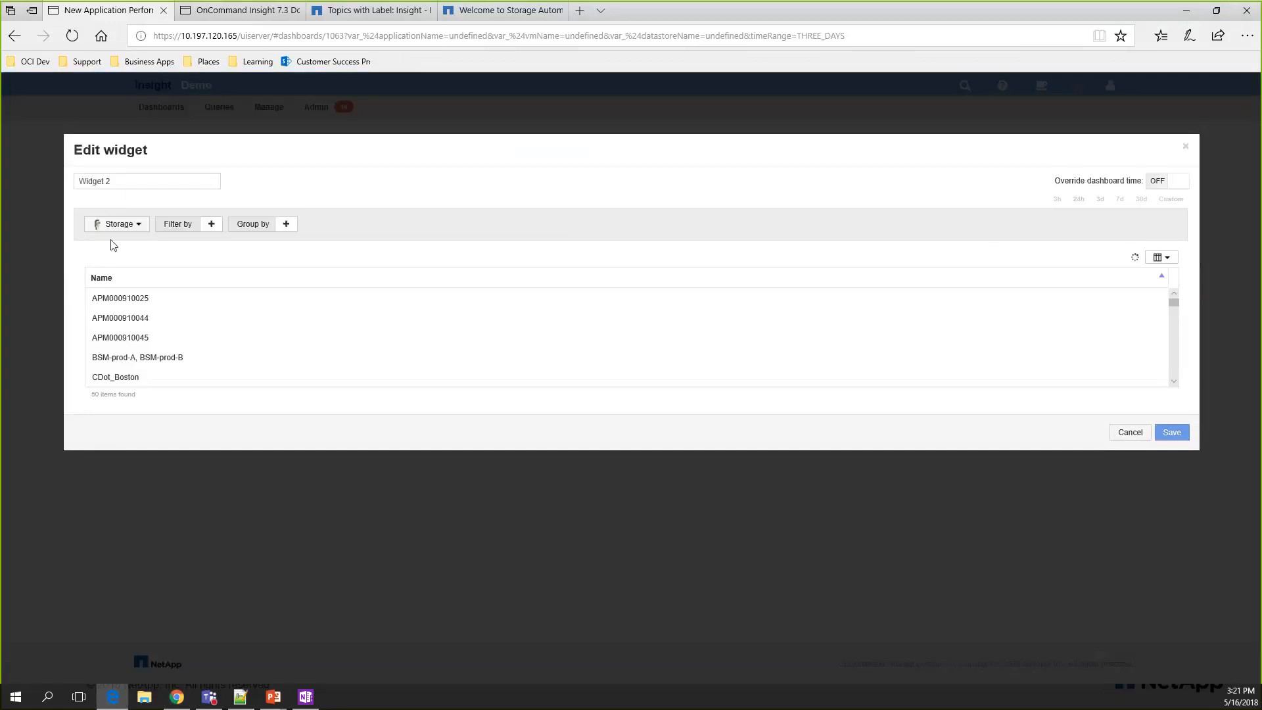
{"action": "left_click", "coordinate": [109, 225]}
{"action": "scroll", "coordinate": [147, 326], "scroll_direction": "down", "scroll_amount": 6}
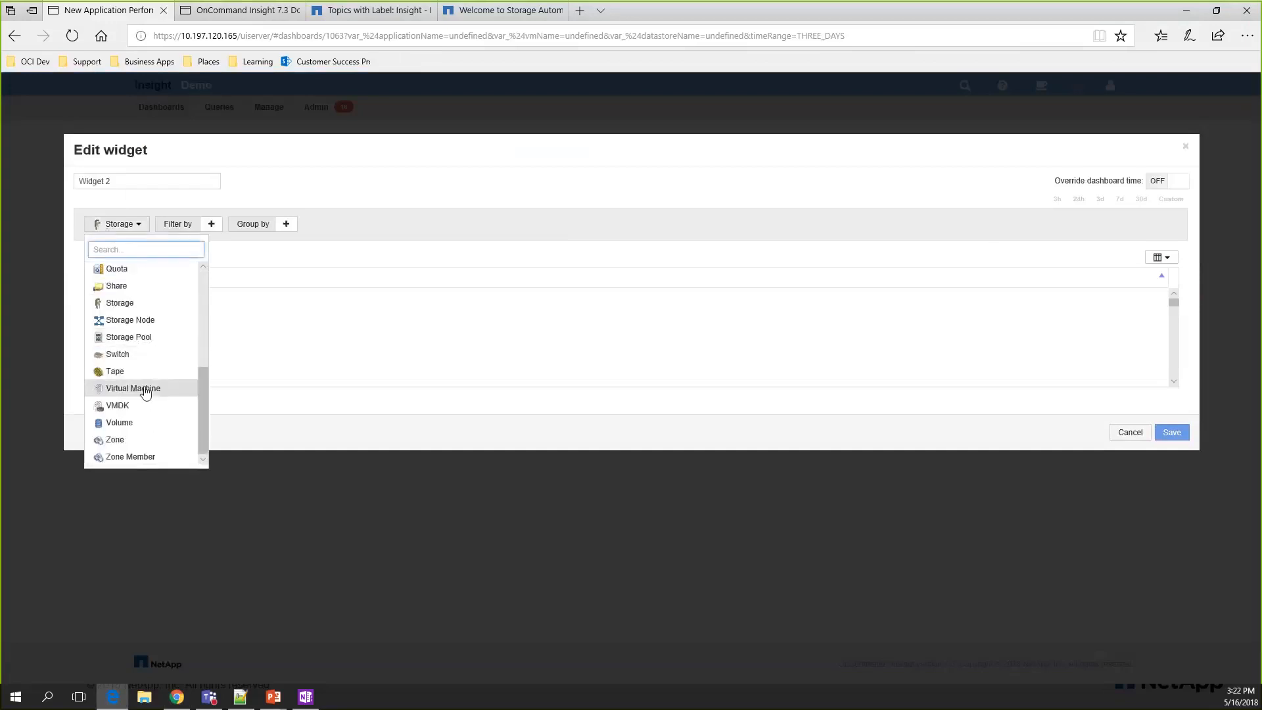
{"action": "left_click", "coordinate": [146, 389]}
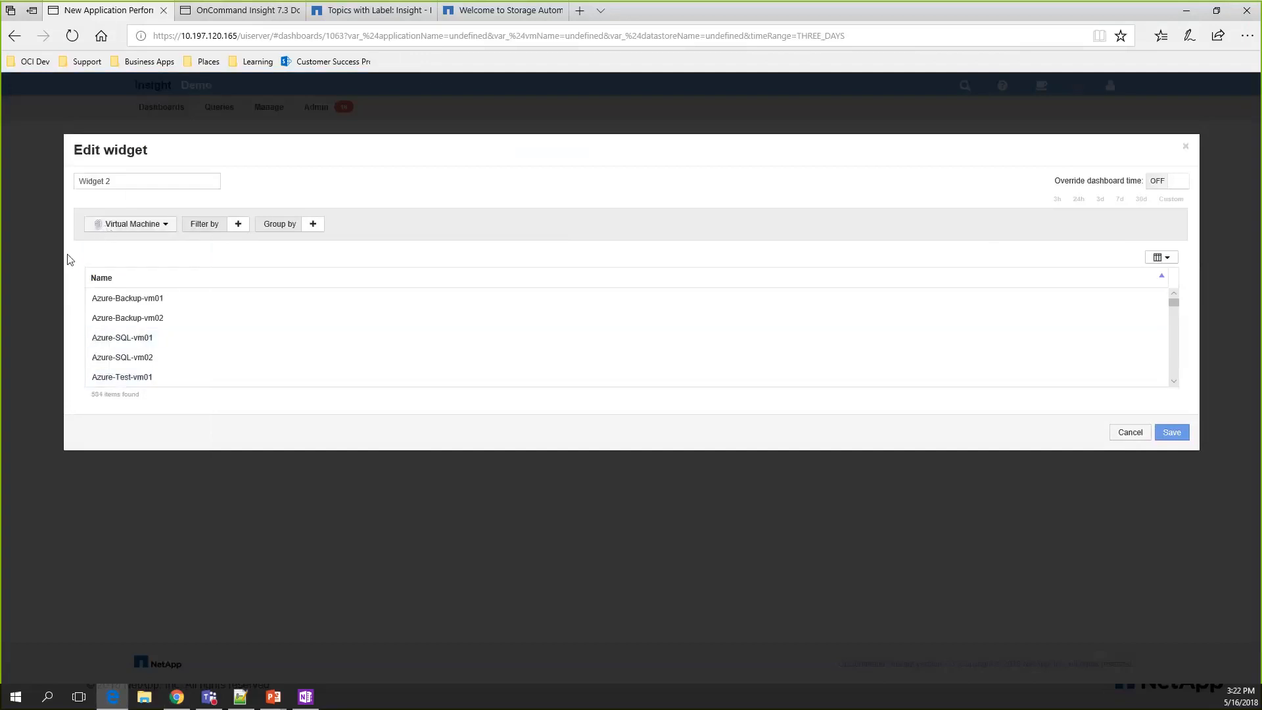
Step: Title the virtual machine table widget Application VMs
{"action": "triple_click", "coordinate": [140, 181]}
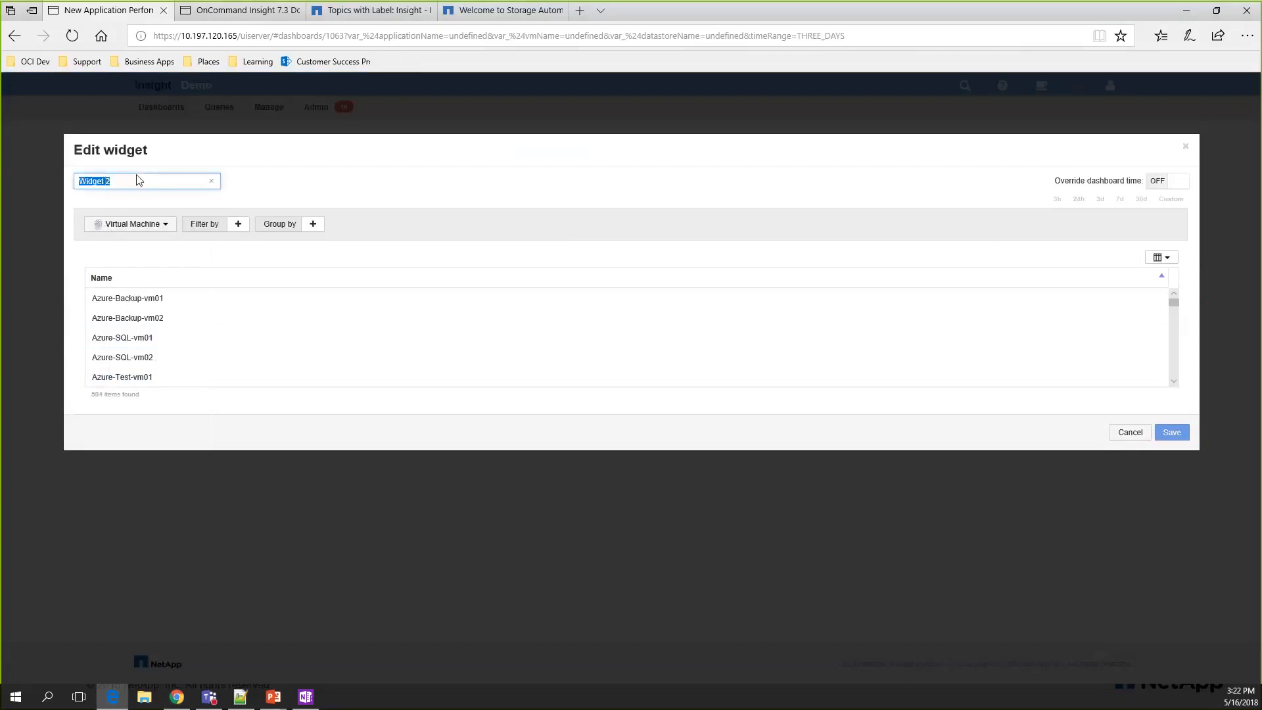
{"action": "type", "text": "Application Vms"}
{"action": "key", "text": "BackSpace"}
{"action": "key", "text": "BackSpace"}
{"action": "type", "text": "Ms"}
Step: Filter the Application VMs table by Application using the $applicationName variable
{"action": "left_click", "coordinate": [238, 226]}
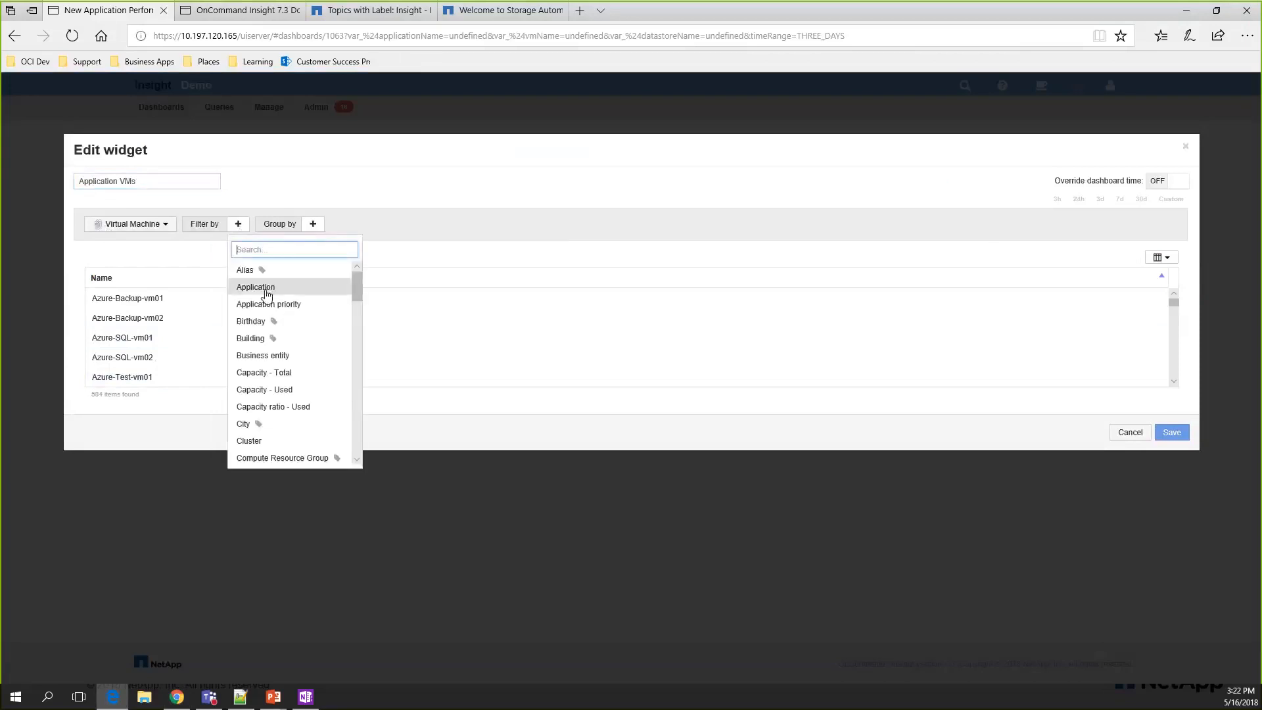
{"action": "left_click", "coordinate": [263, 285]}
{"action": "left_click", "coordinate": [290, 223]}
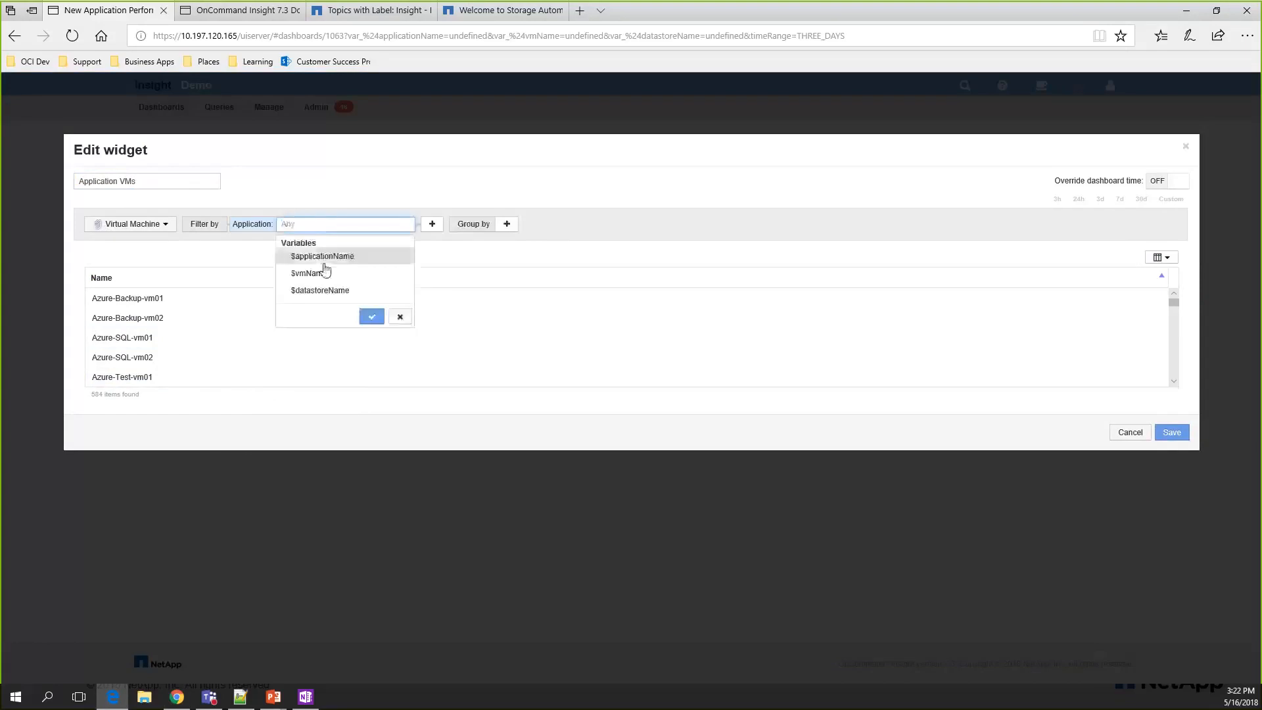
{"action": "left_click", "coordinate": [314, 259]}
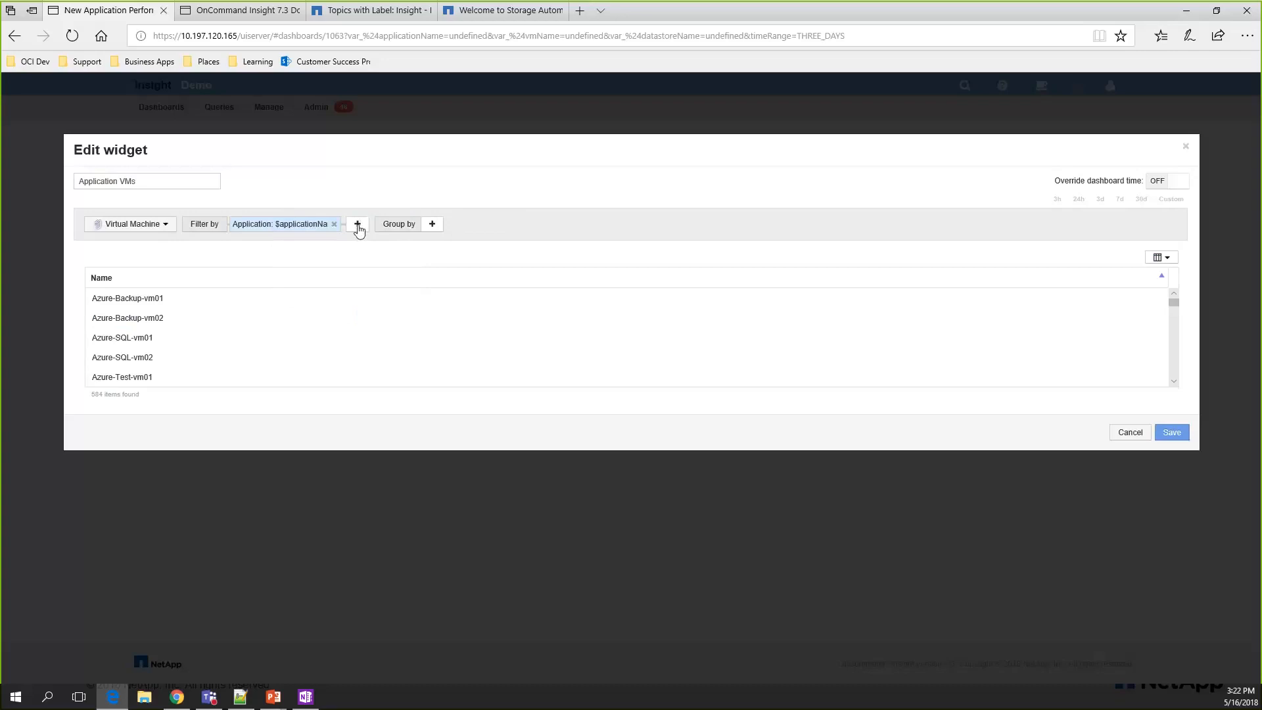
Step: Add an Application priority filter to the Application VMs table and set it to High
{"action": "left_click", "coordinate": [358, 225]}
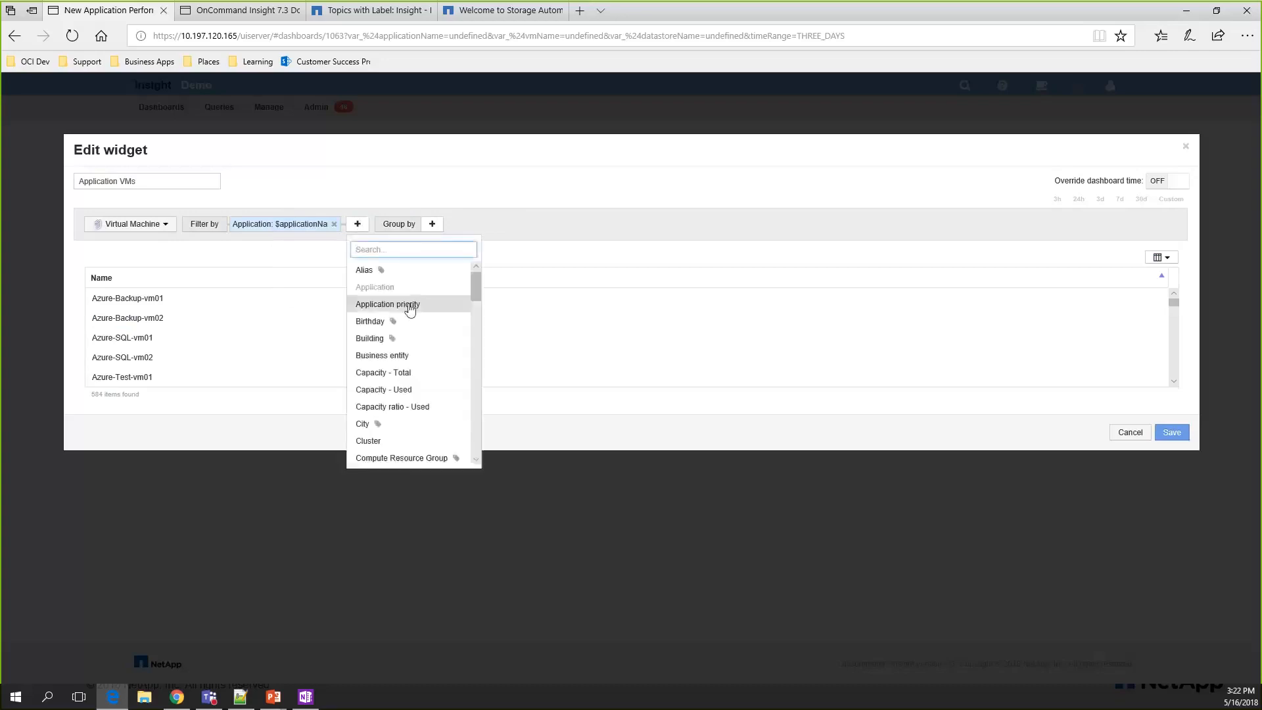
{"action": "left_click", "coordinate": [394, 302]}
{"action": "left_click", "coordinate": [402, 227]}
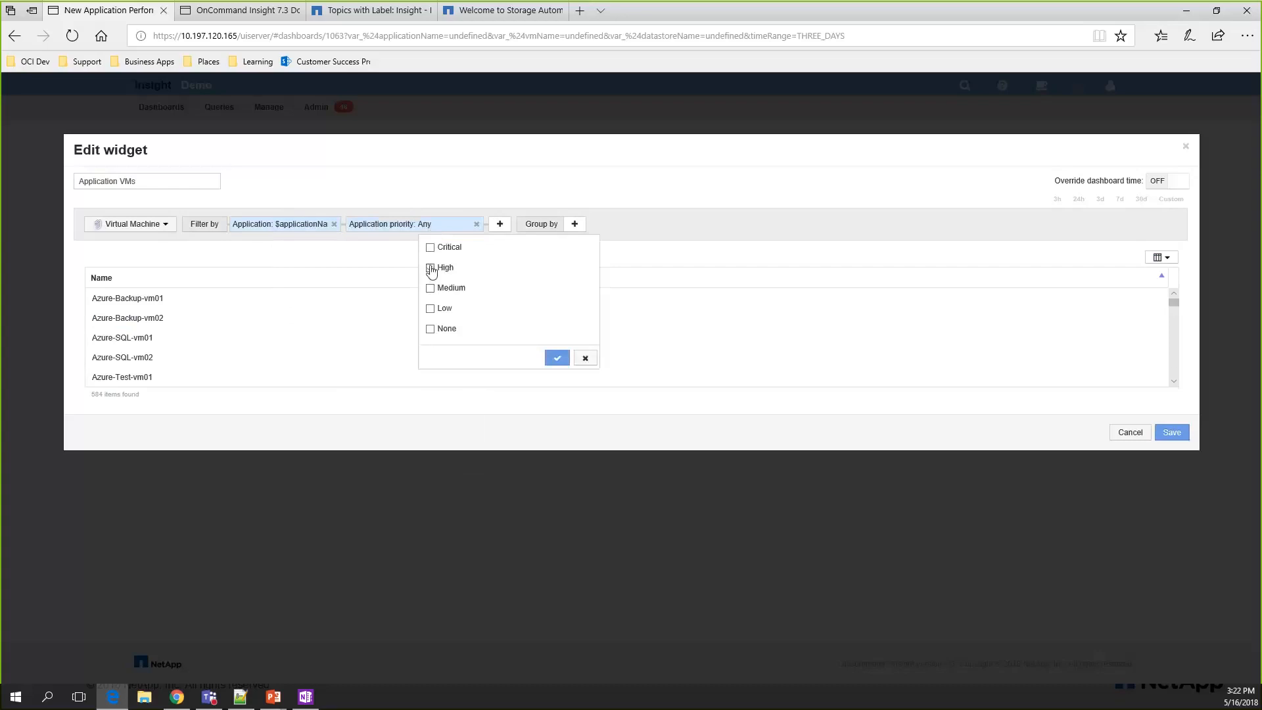
{"action": "left_click", "coordinate": [431, 268]}
{"action": "left_click", "coordinate": [557, 358]}
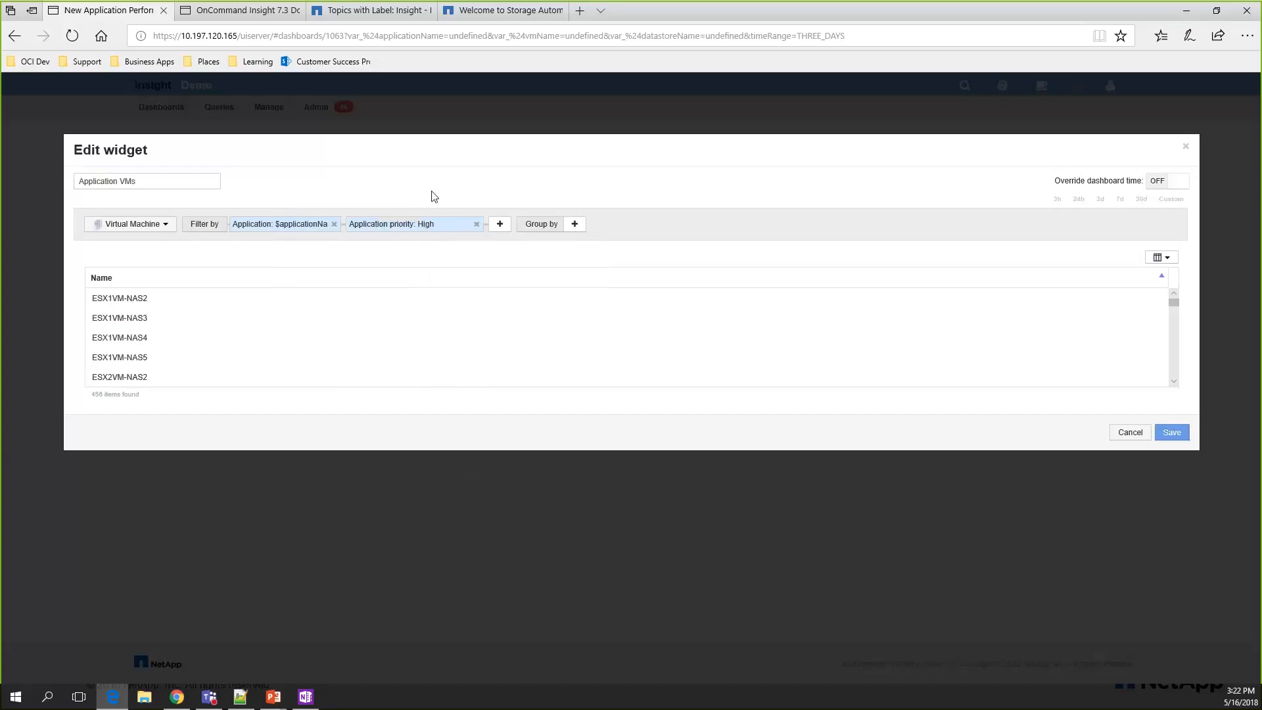
Step: Add a Name filter to the Application VMs table and set it to the $vmName variable
{"action": "left_click", "coordinate": [501, 224]}
{"action": "type", "text": "name"}
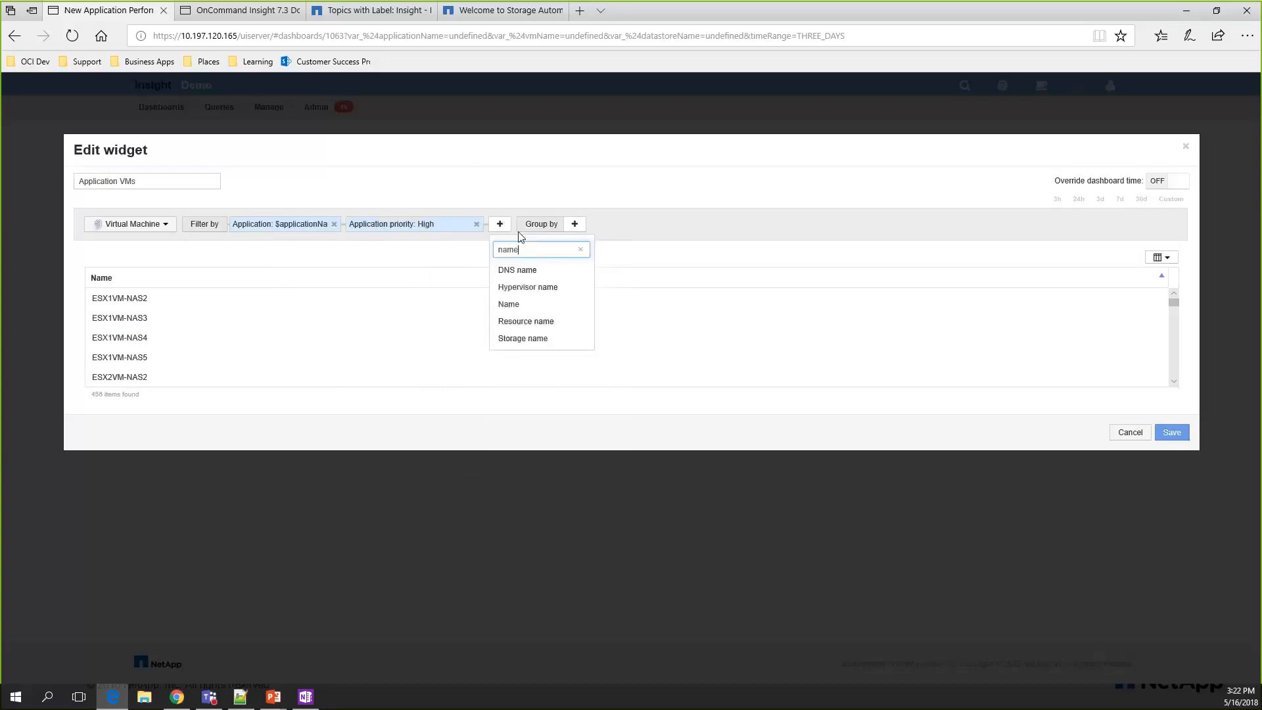
{"action": "left_click", "coordinate": [516, 305]}
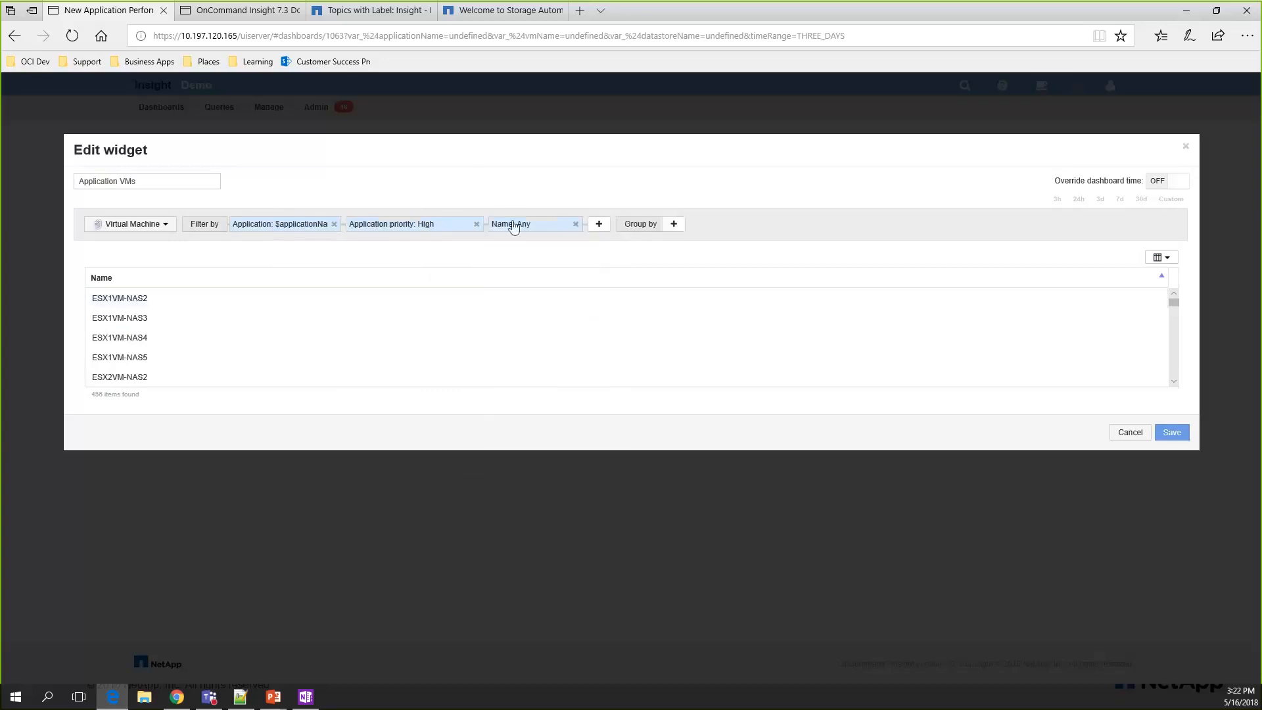
{"action": "left_click", "coordinate": [513, 224]}
{"action": "left_click", "coordinate": [556, 275]}
Step: Add a Datastore filter to the Application VMs table and set it to the $datastoreName variable
{"action": "left_click", "coordinate": [601, 225]}
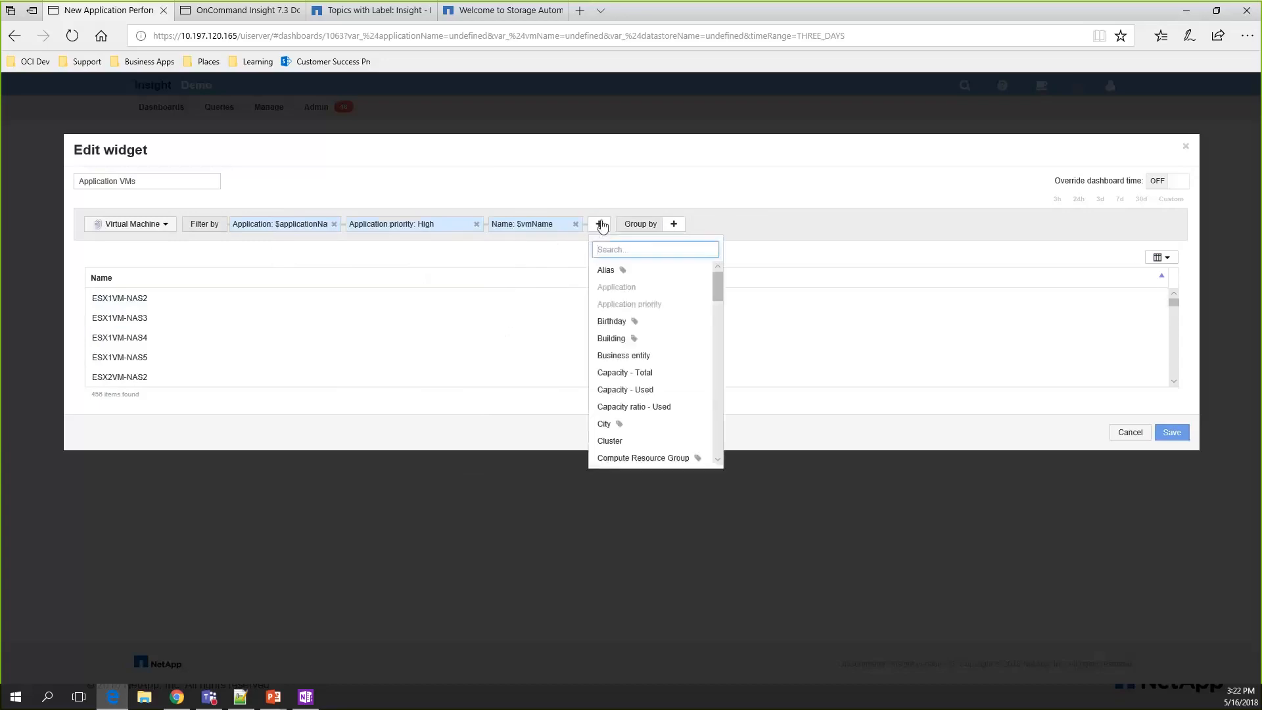
{"action": "type", "text": "data"}
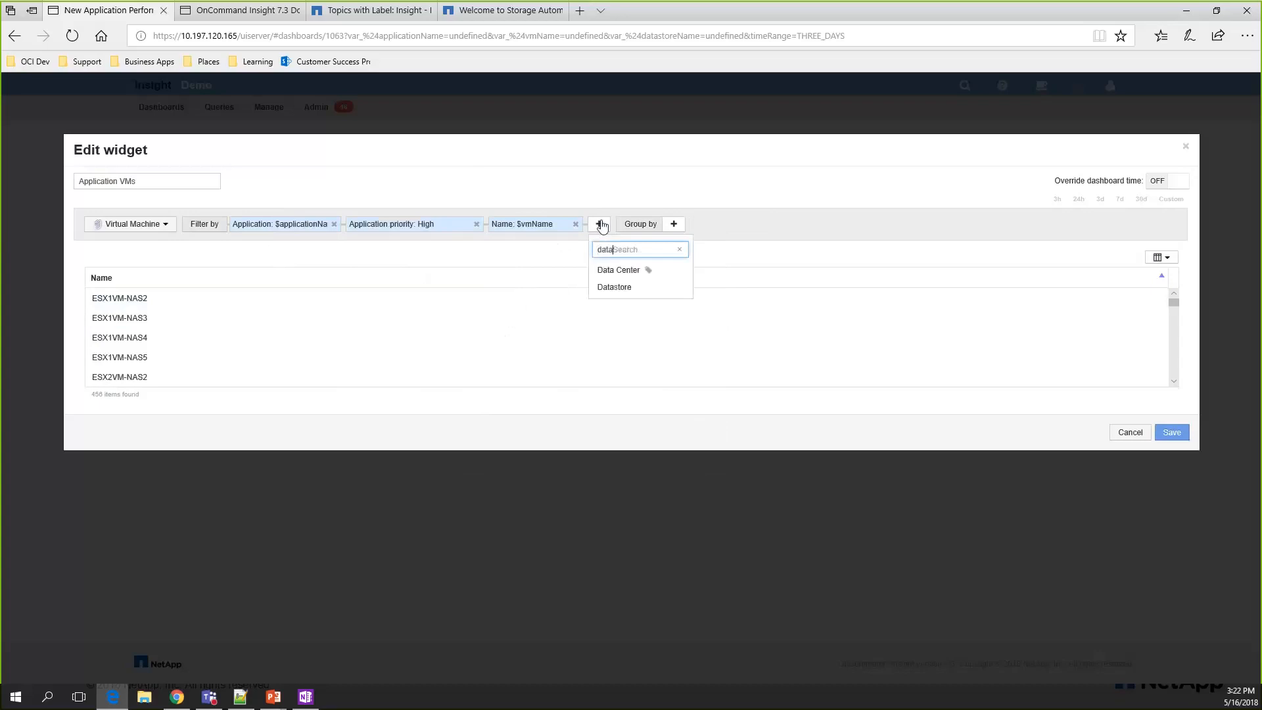
{"action": "left_click", "coordinate": [615, 287]}
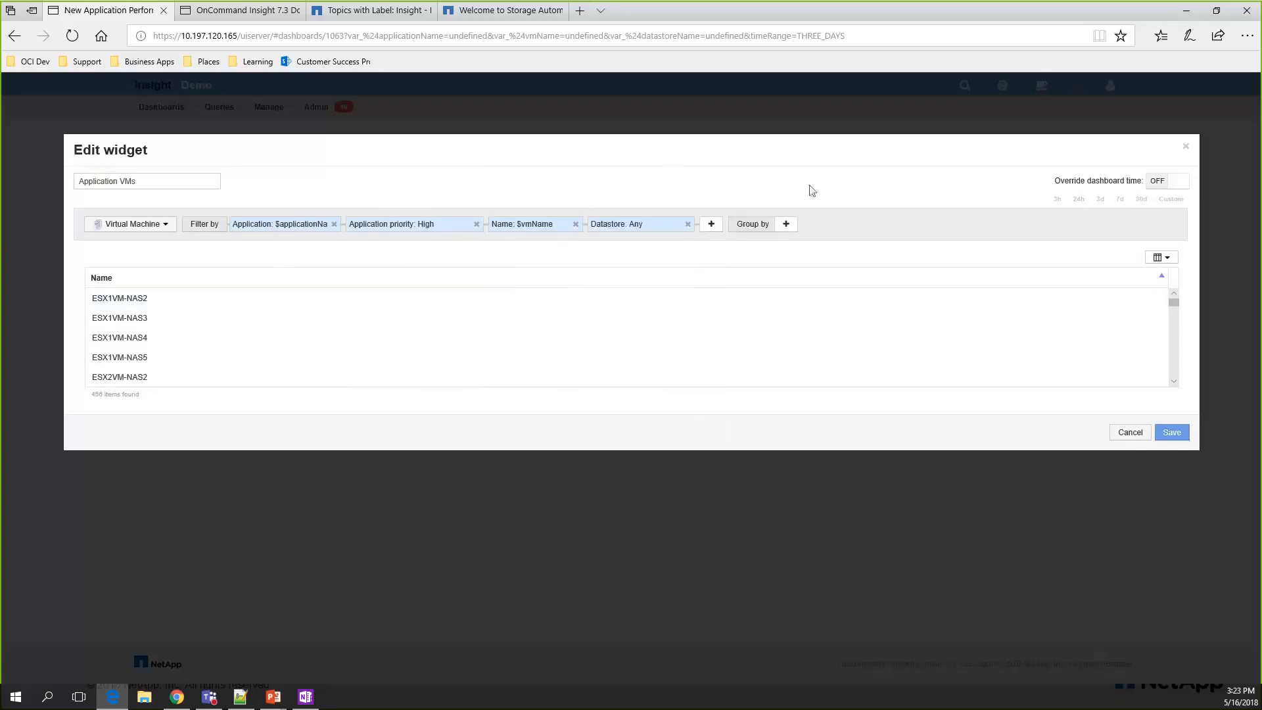
{"action": "left_click", "coordinate": [632, 221]}
{"action": "left_click", "coordinate": [674, 290]}
Step: Add the Application, Hypervisor name and Datastore columns to the Application VMs table and save the widget
{"action": "left_click", "coordinate": [1158, 257]}
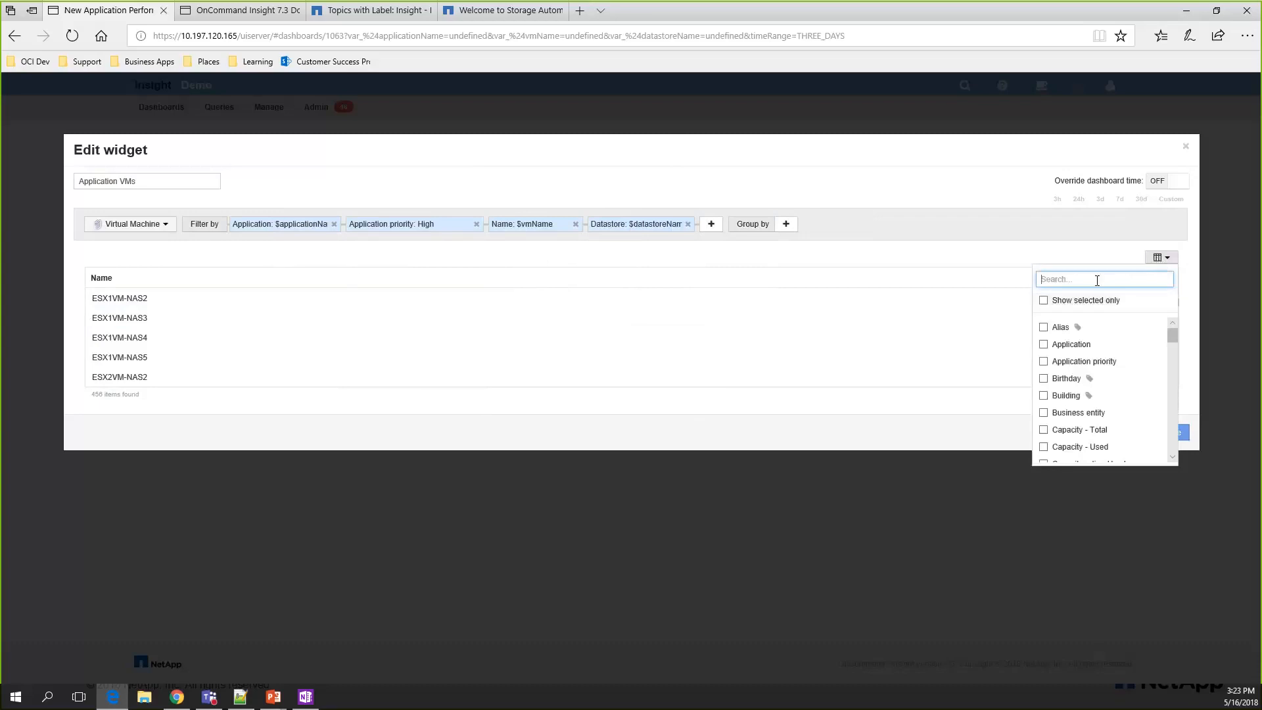
{"action": "left_click", "coordinate": [1044, 345]}
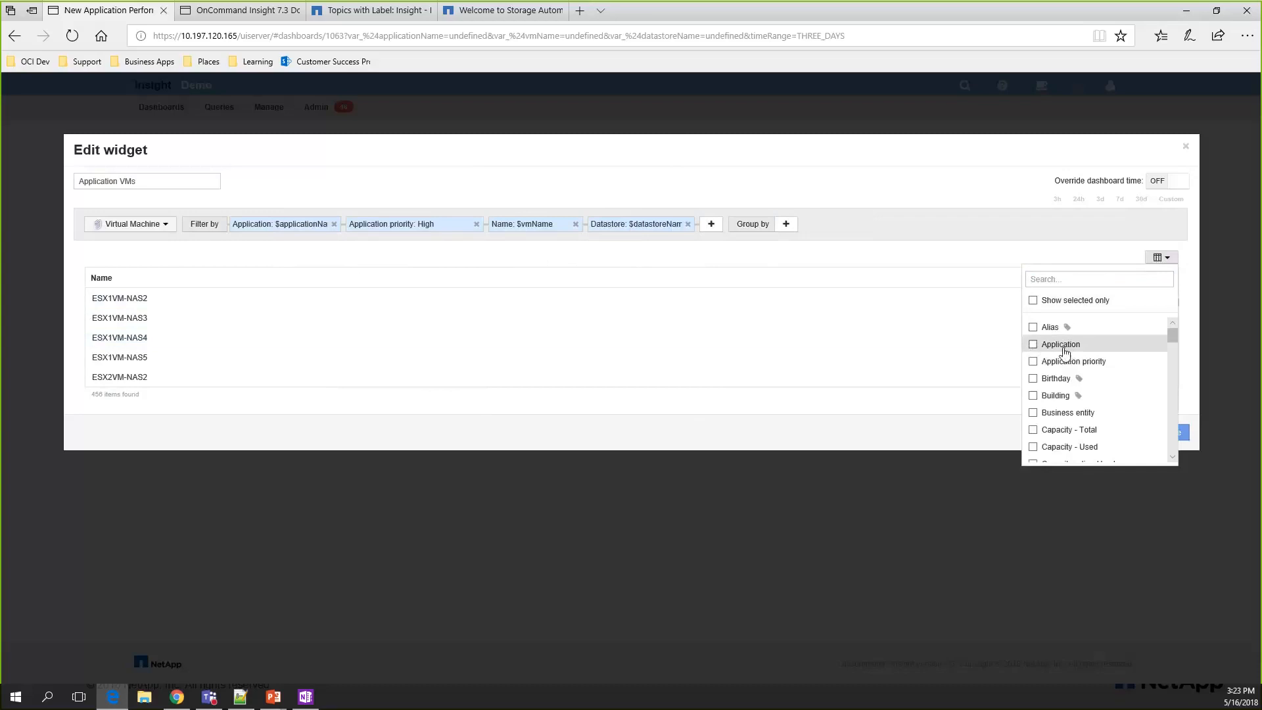
{"action": "left_click", "coordinate": [1052, 344]}
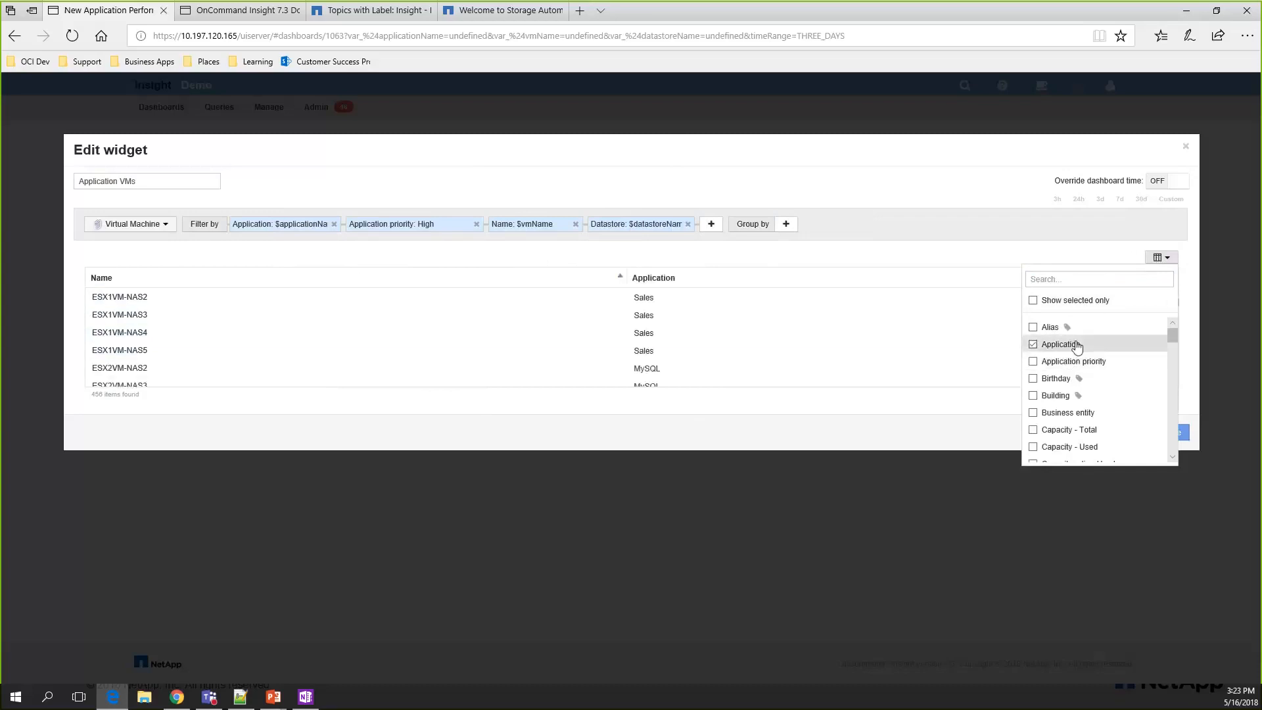
{"action": "scroll", "coordinate": [1077, 346], "scroll_direction": "down", "scroll_amount": 10}
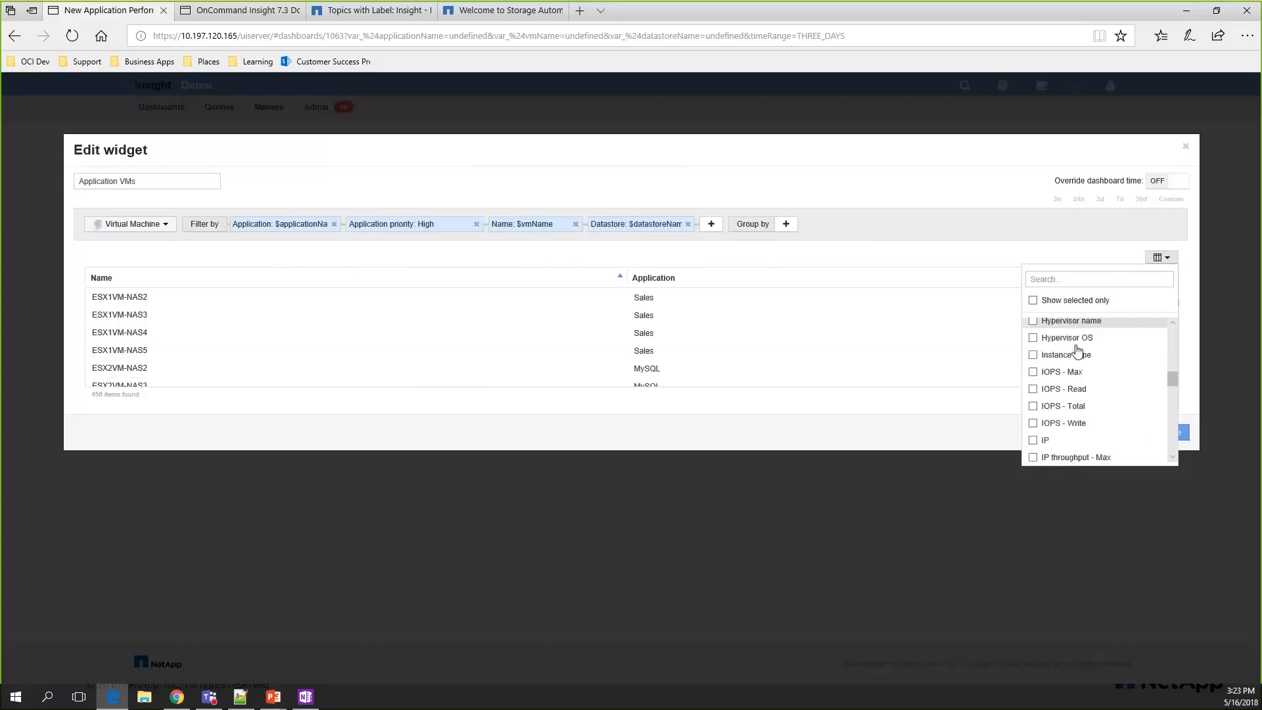
{"action": "scroll", "coordinate": [1078, 352], "scroll_direction": "up", "scroll_amount": 1}
{"action": "left_click", "coordinate": [1048, 347]}
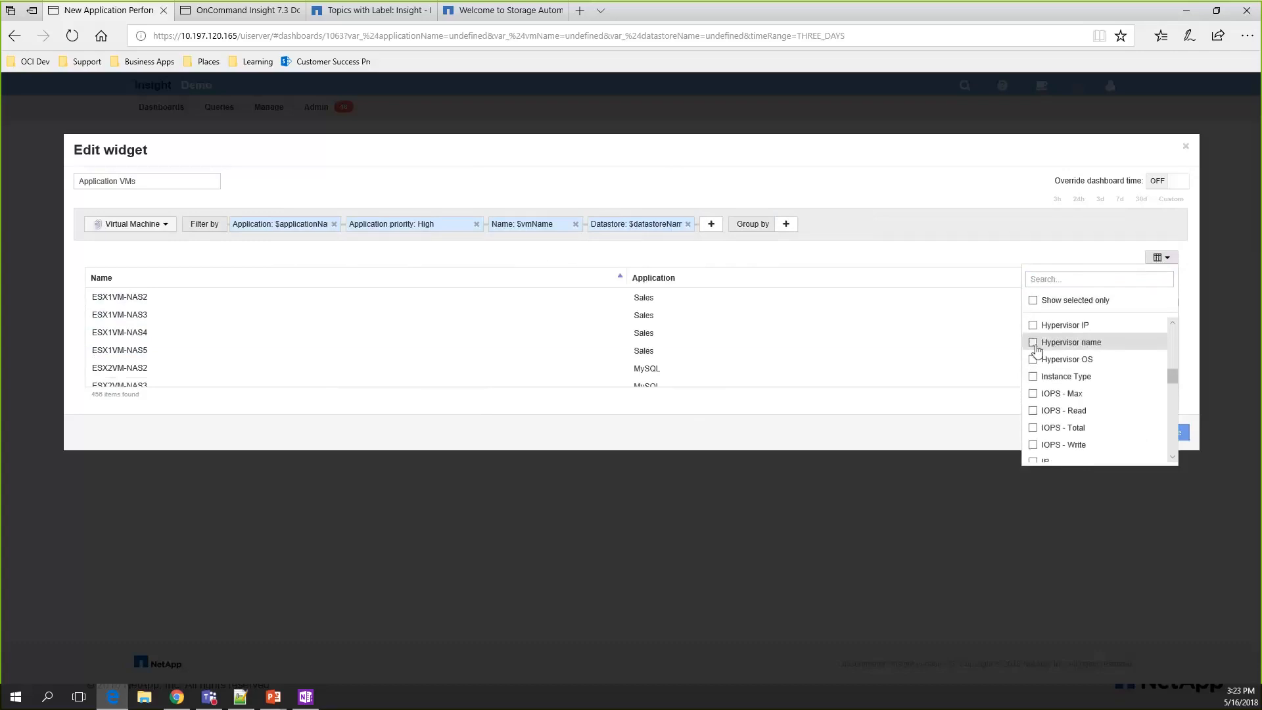
{"action": "scroll", "coordinate": [1055, 345], "scroll_direction": "down", "scroll_amount": 1}
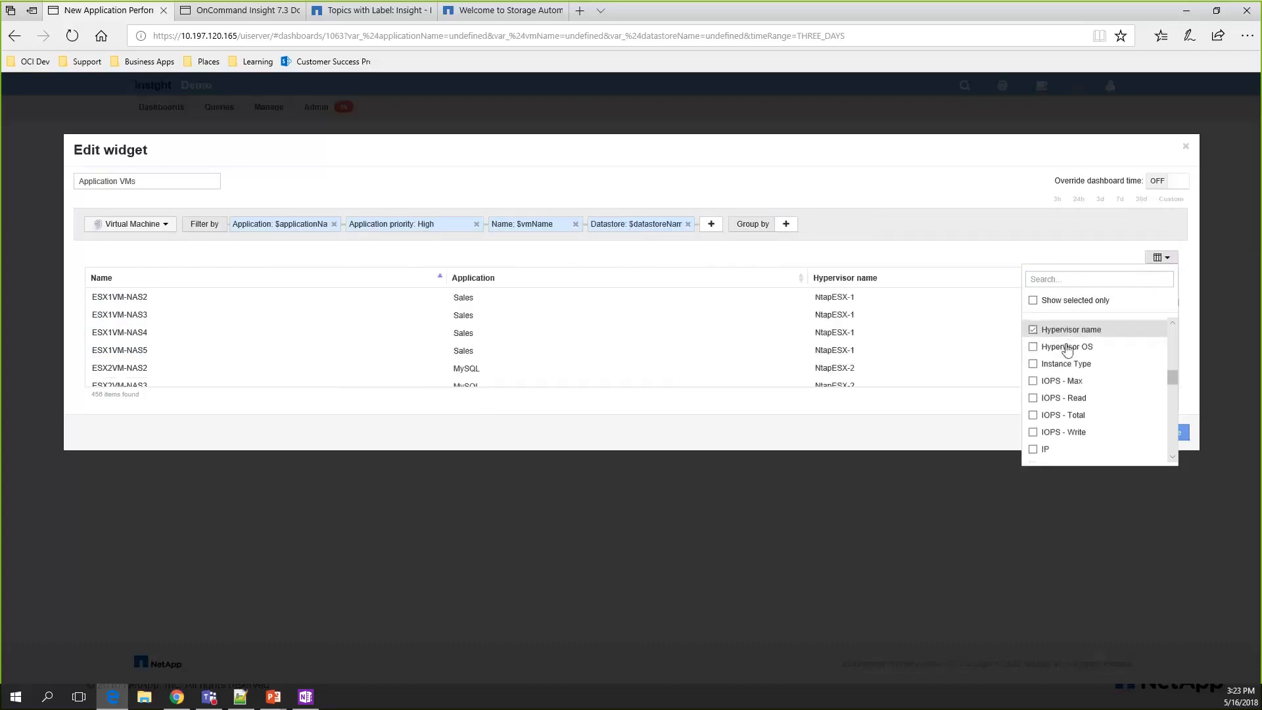
{"action": "scroll", "coordinate": [1065, 349], "scroll_direction": "up", "scroll_amount": 7}
{"action": "scroll", "coordinate": [1079, 384], "scroll_direction": "up", "scroll_amount": 6}
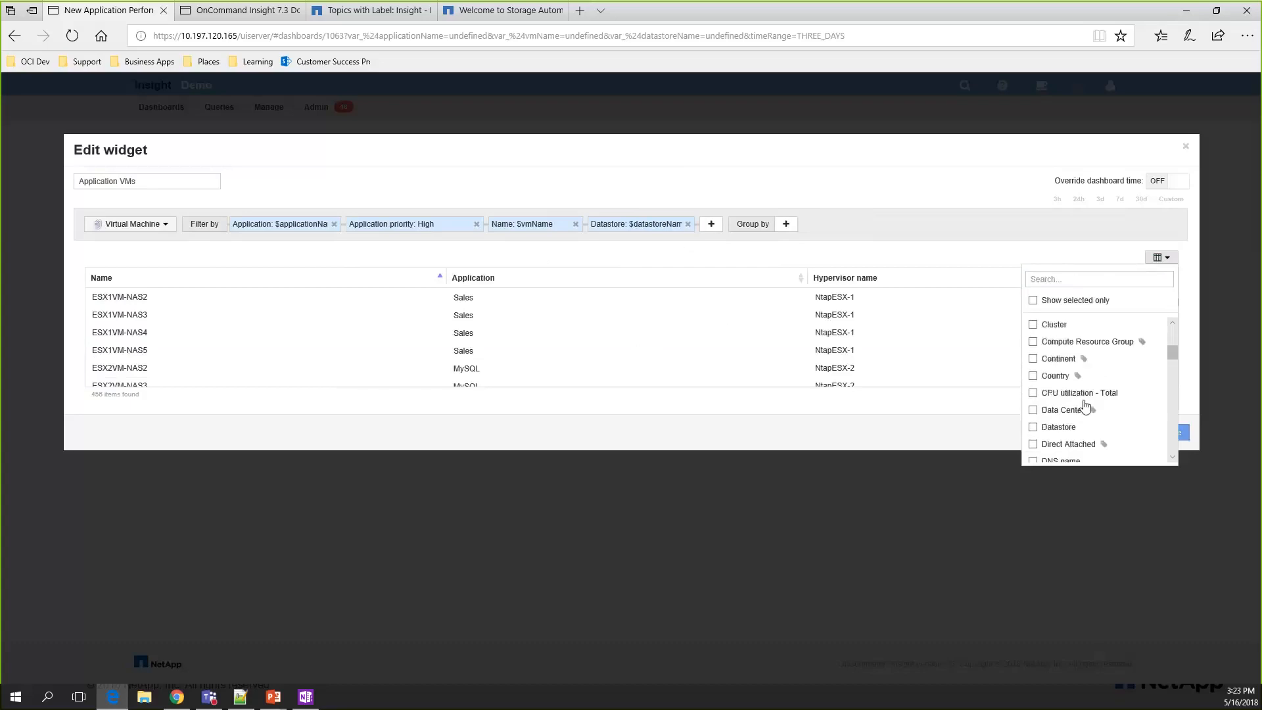
{"action": "left_click", "coordinate": [1053, 412]}
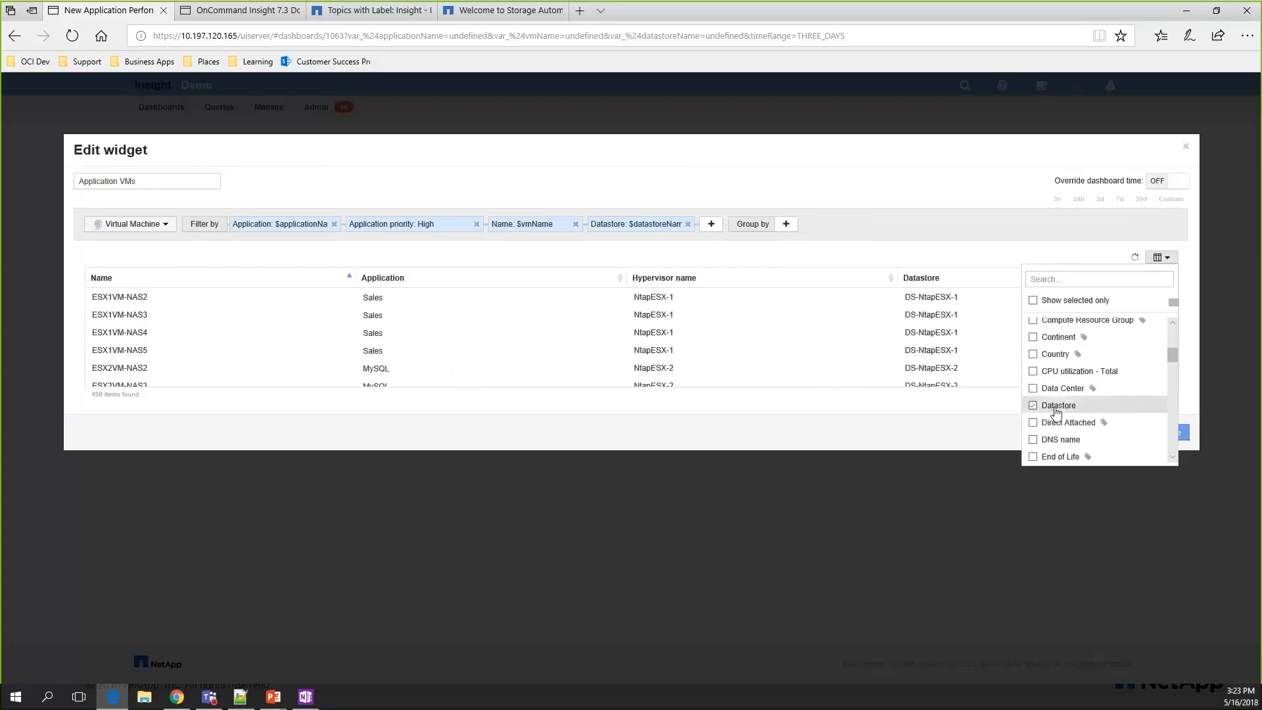
{"action": "left_click", "coordinate": [907, 428]}
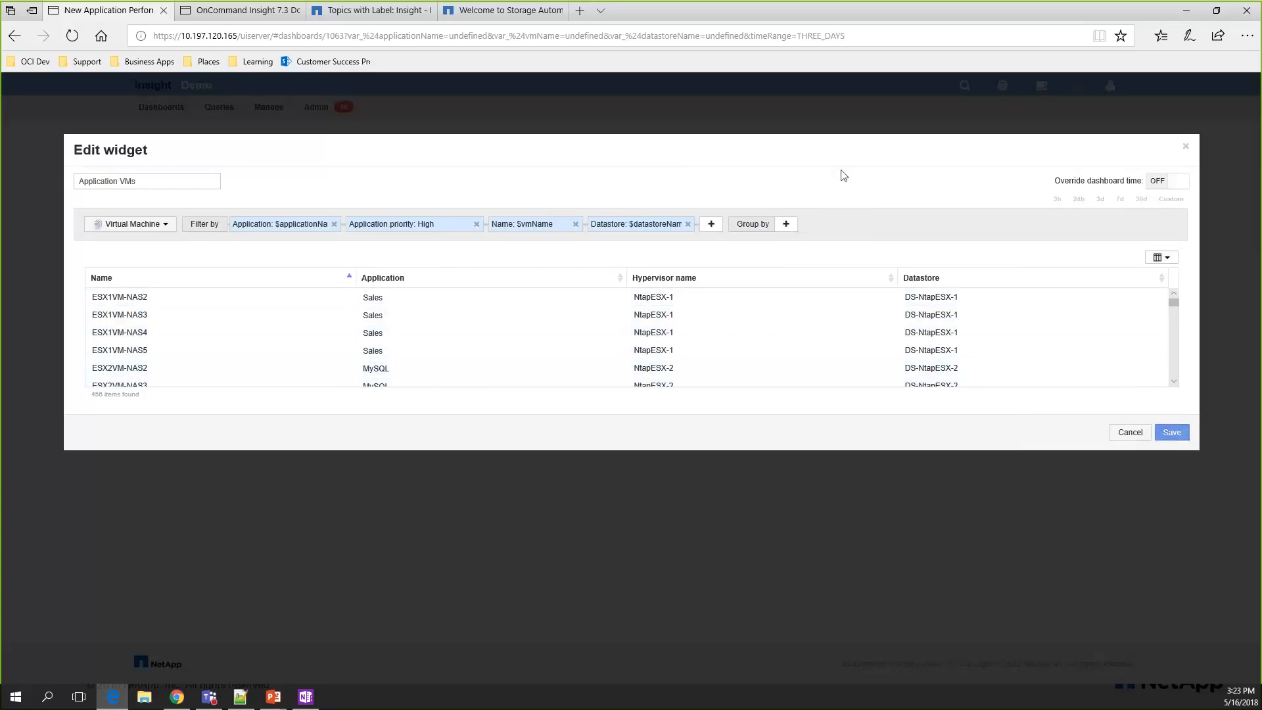
{"action": "left_click", "coordinate": [1172, 433]}
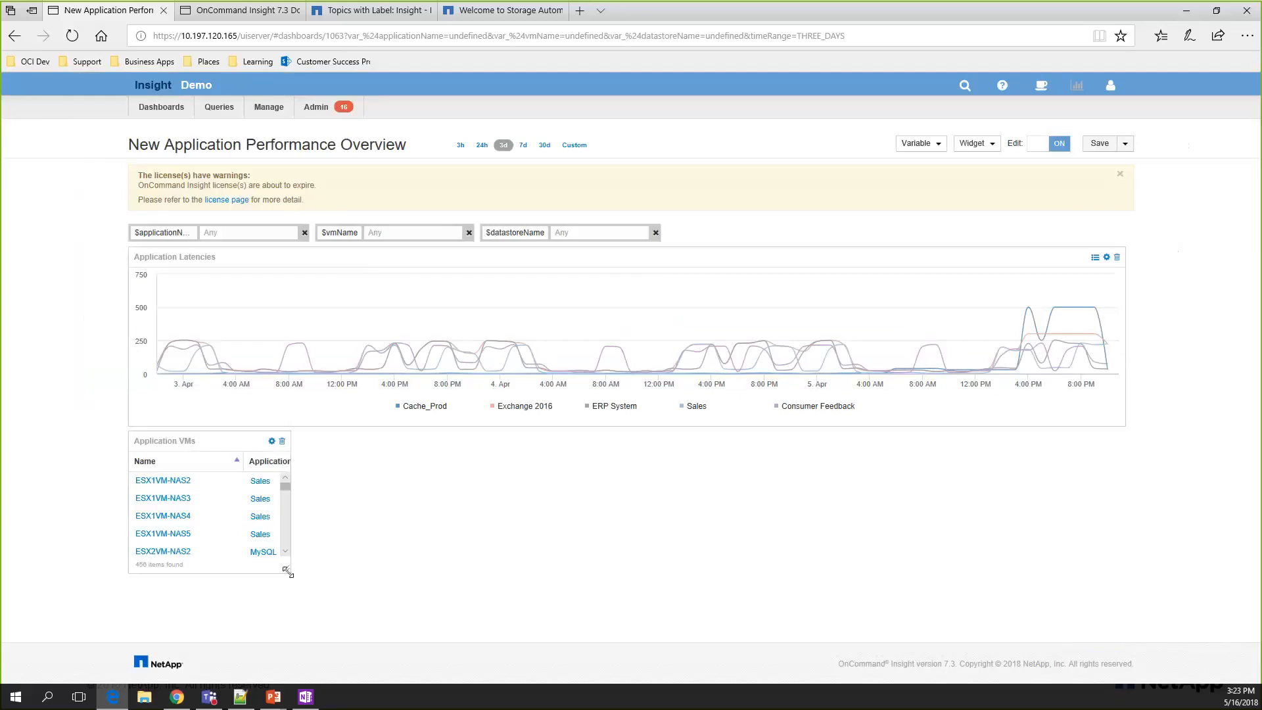
Step: Enlarge the Application VMs widget until all four columns fit, and save the dashboard
{"action": "left_click_drag", "start_coordinate": [293, 572], "coordinate": [490, 592]}
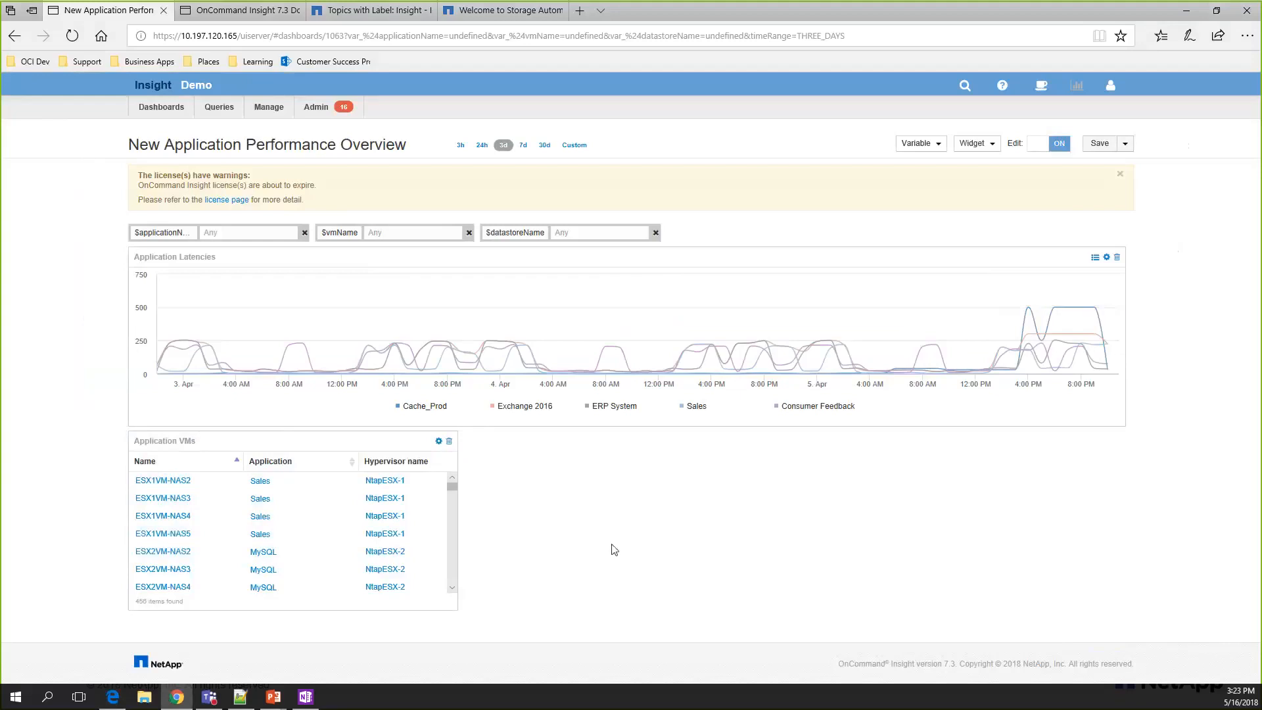
{"action": "left_click_drag", "start_coordinate": [453, 605], "coordinate": [598, 586]}
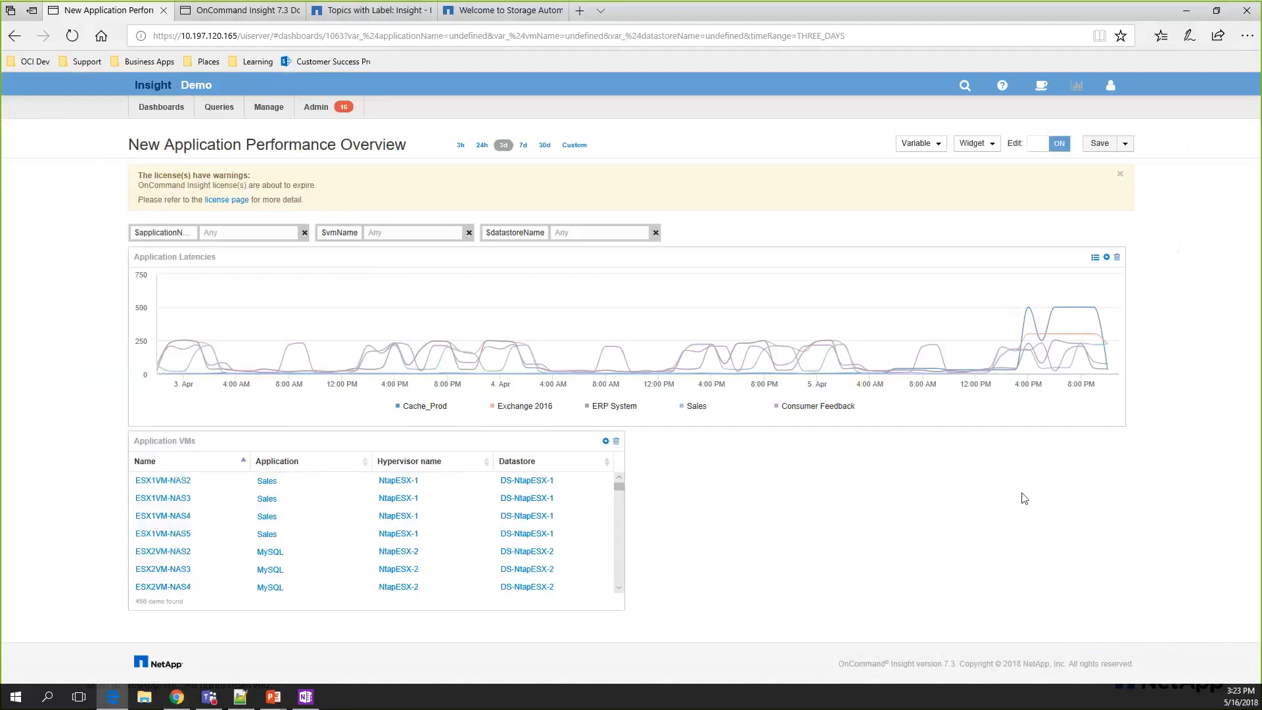
{"action": "left_click", "coordinate": [1092, 146]}
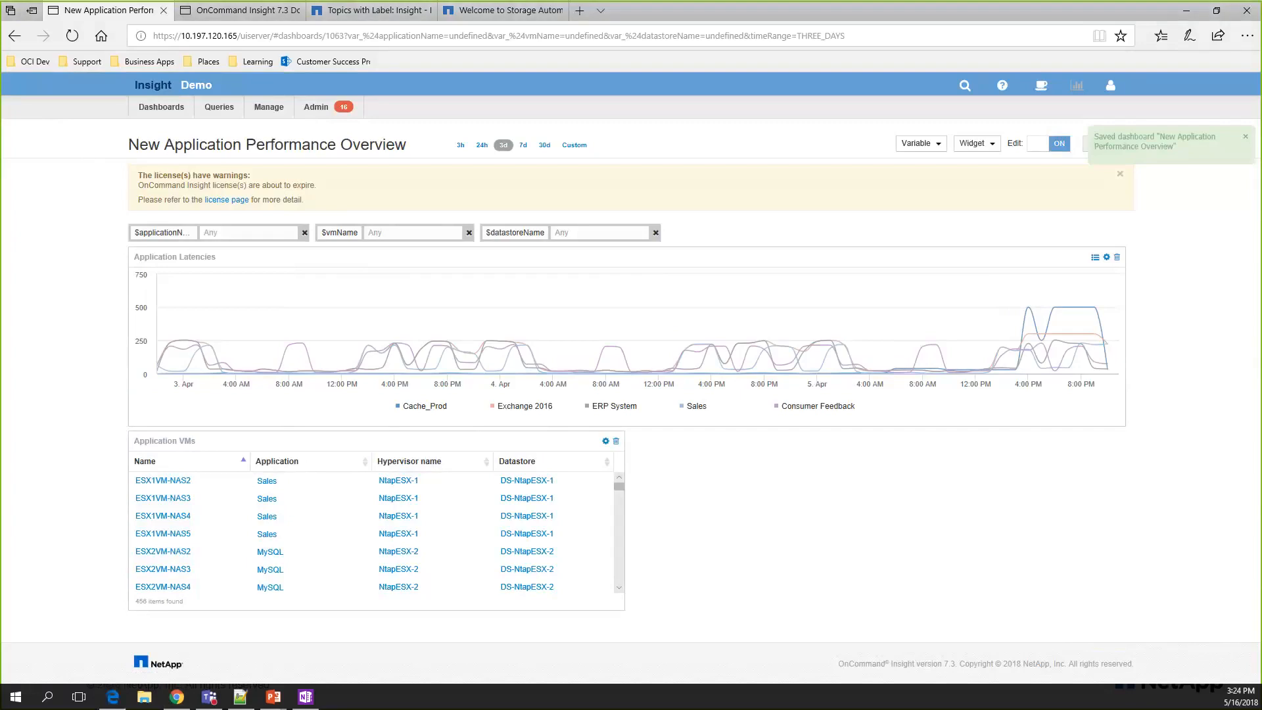
{"action": "left_click", "coordinate": [12, 318]}
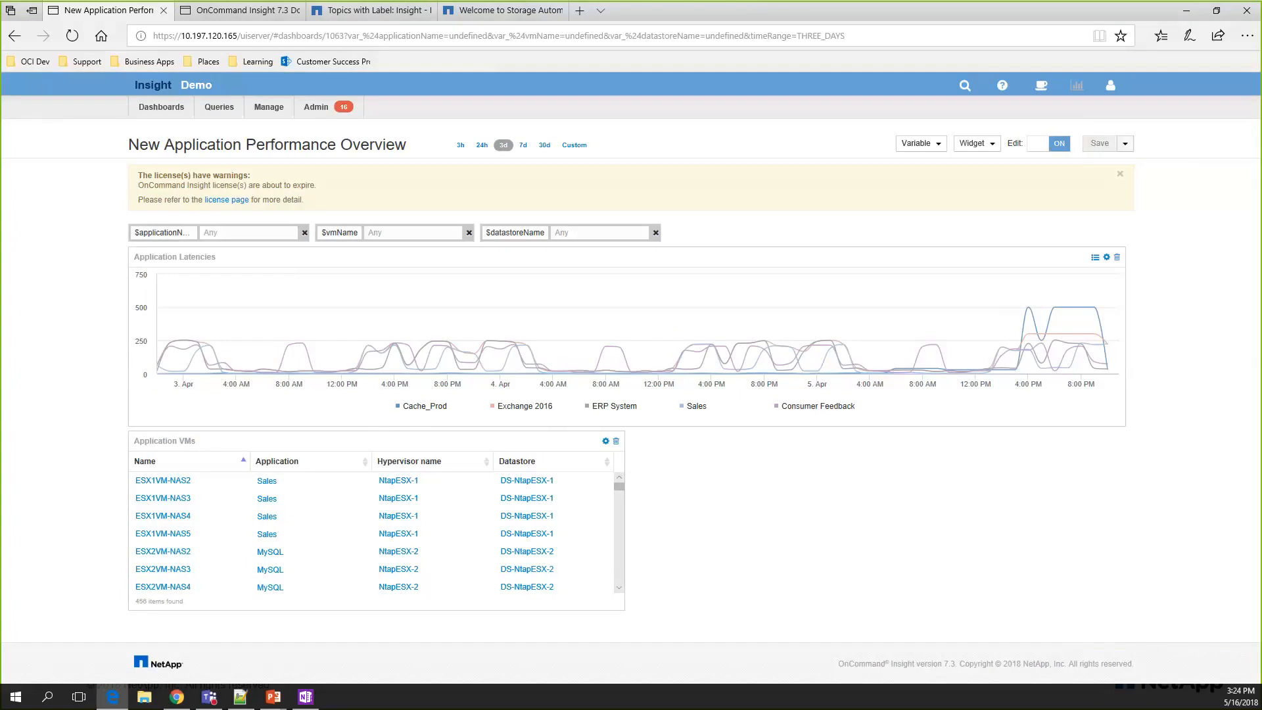
{"action": "key", "text": "alt+Tab"}
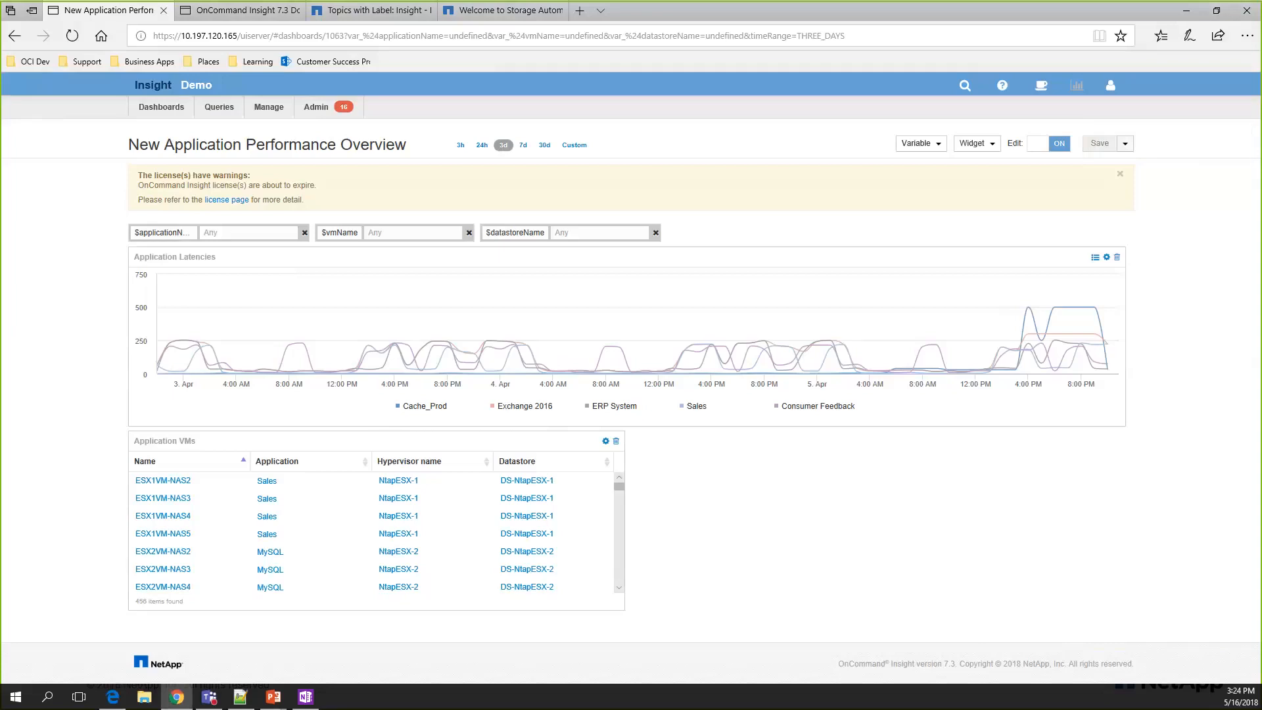
{"action": "left_click", "coordinate": [57, 313]}
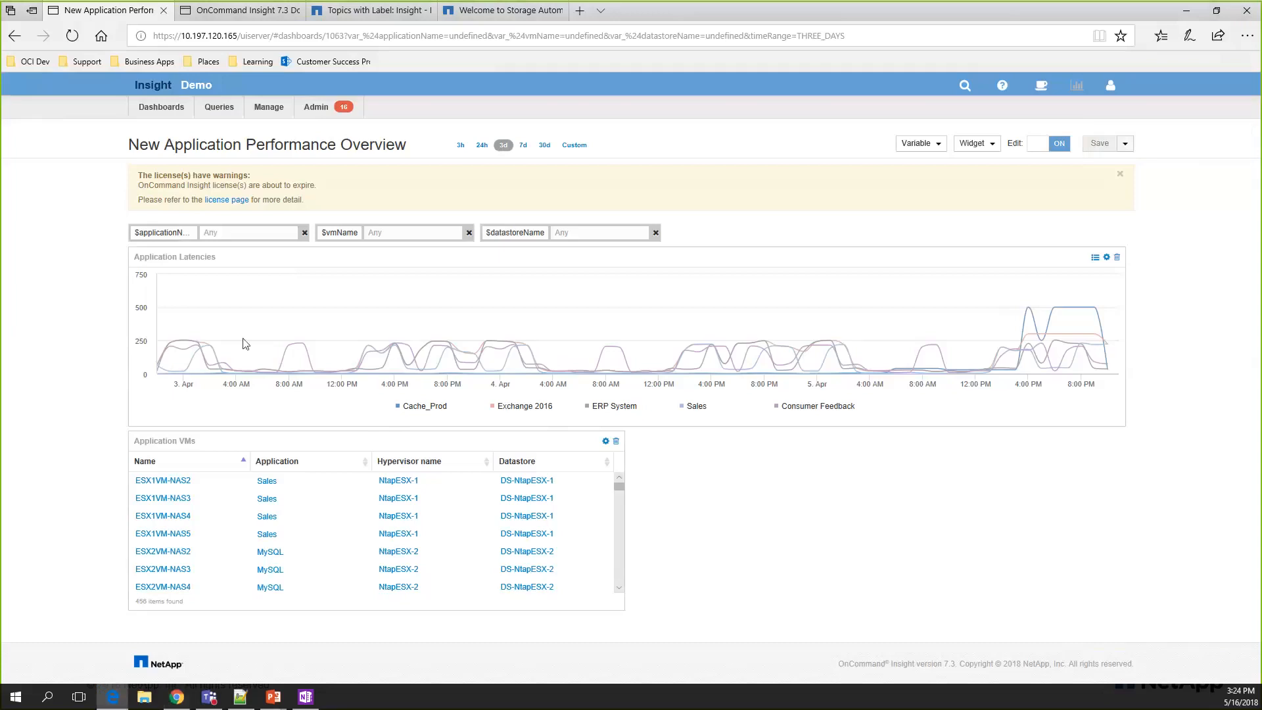
Step: Review the Application Latencies widget's additional options, including its aggregation and roll-up settings, and close the editor without saving
{"action": "left_click", "coordinate": [1107, 258]}
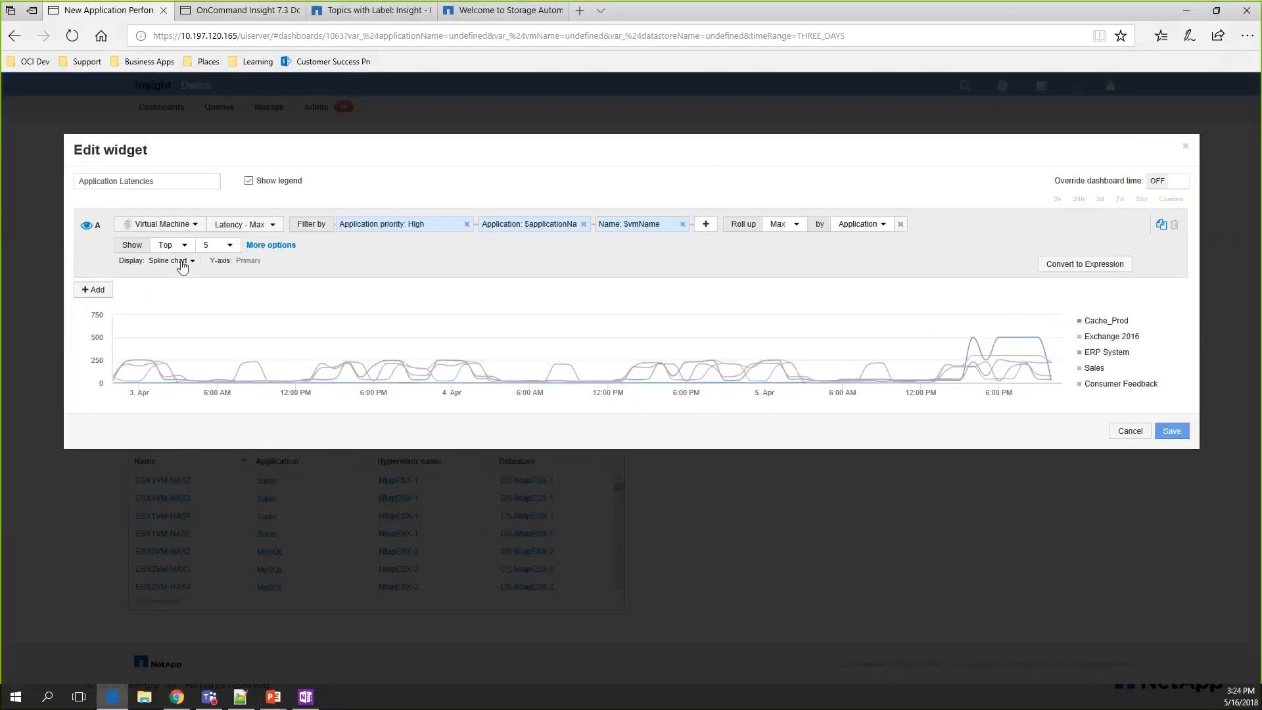
{"action": "left_click", "coordinate": [272, 245]}
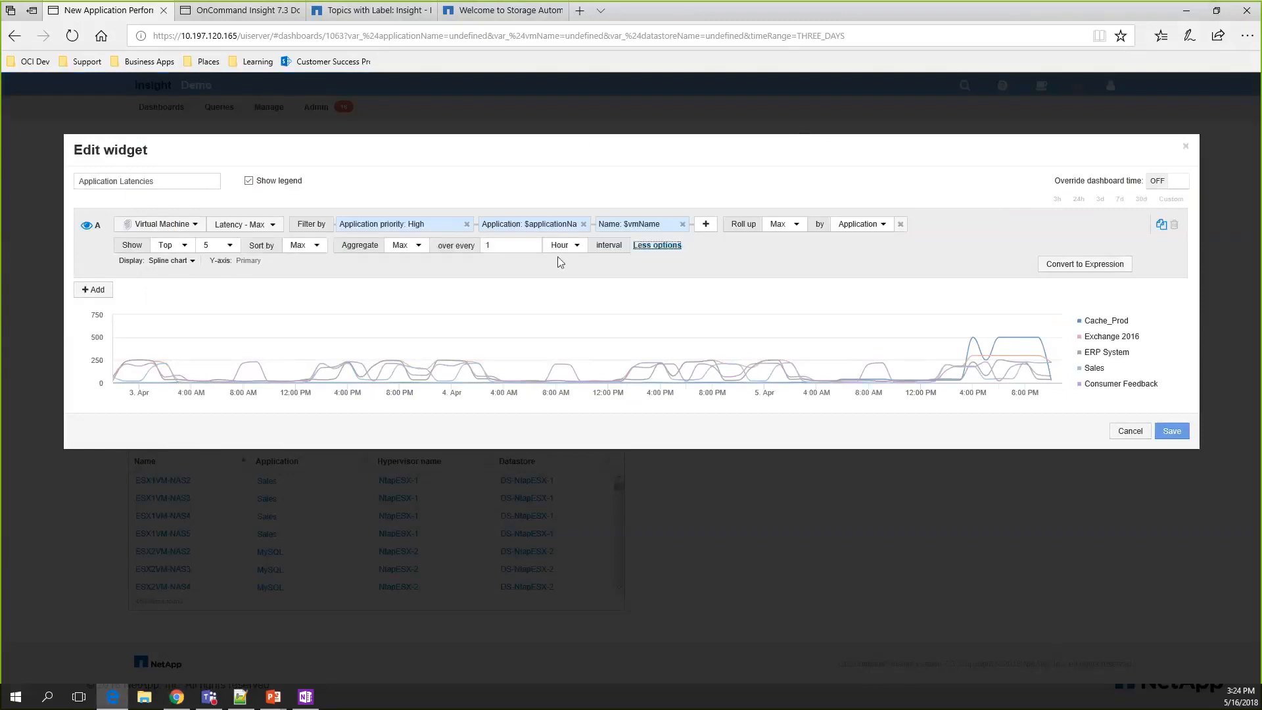
{"action": "left_click", "coordinate": [401, 252]}
{"action": "left_click", "coordinate": [419, 248]}
{"action": "left_click", "coordinate": [789, 226]}
{"action": "left_click", "coordinate": [783, 225]}
{"action": "left_click", "coordinate": [861, 224]}
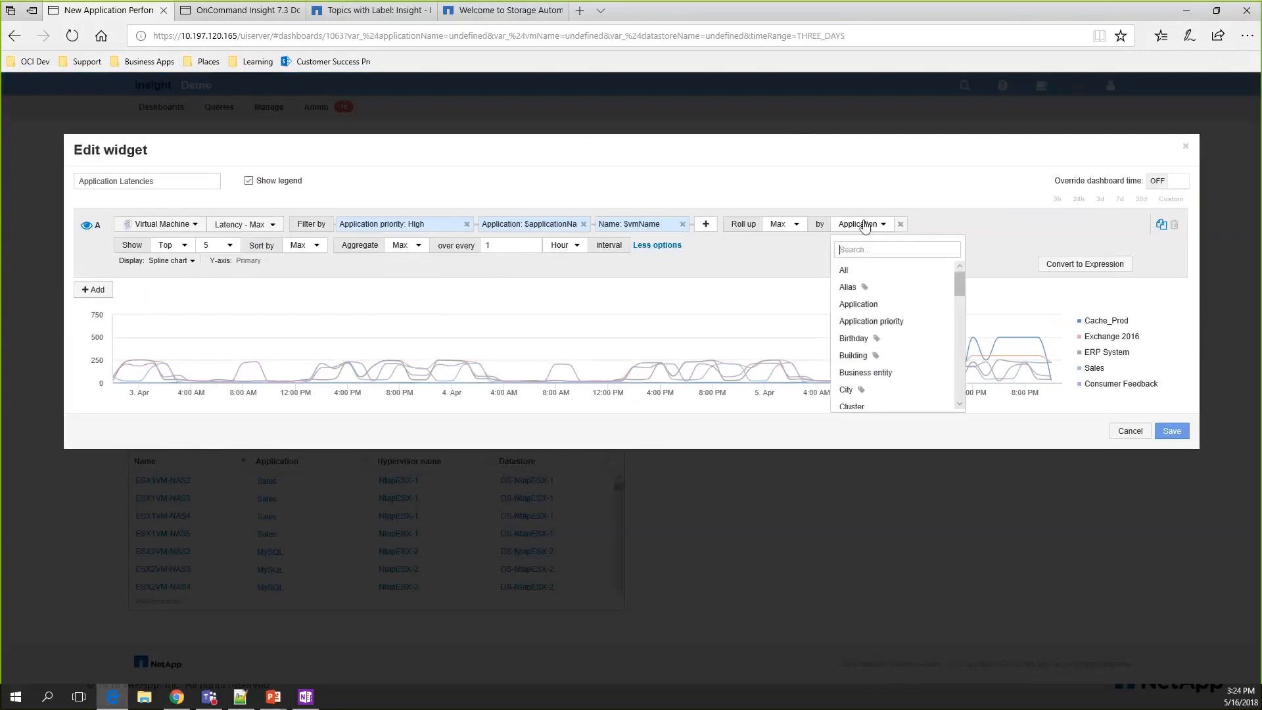
{"action": "left_click", "coordinate": [876, 180]}
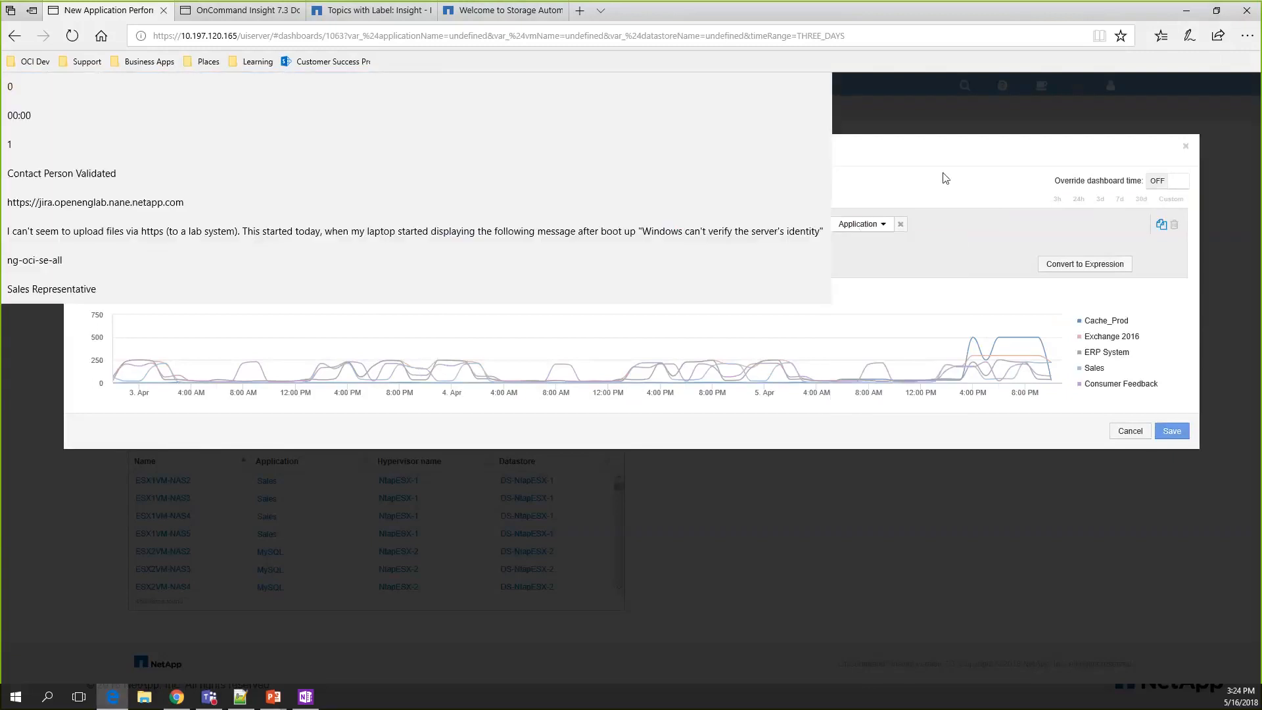
{"action": "left_click", "coordinate": [967, 260]}
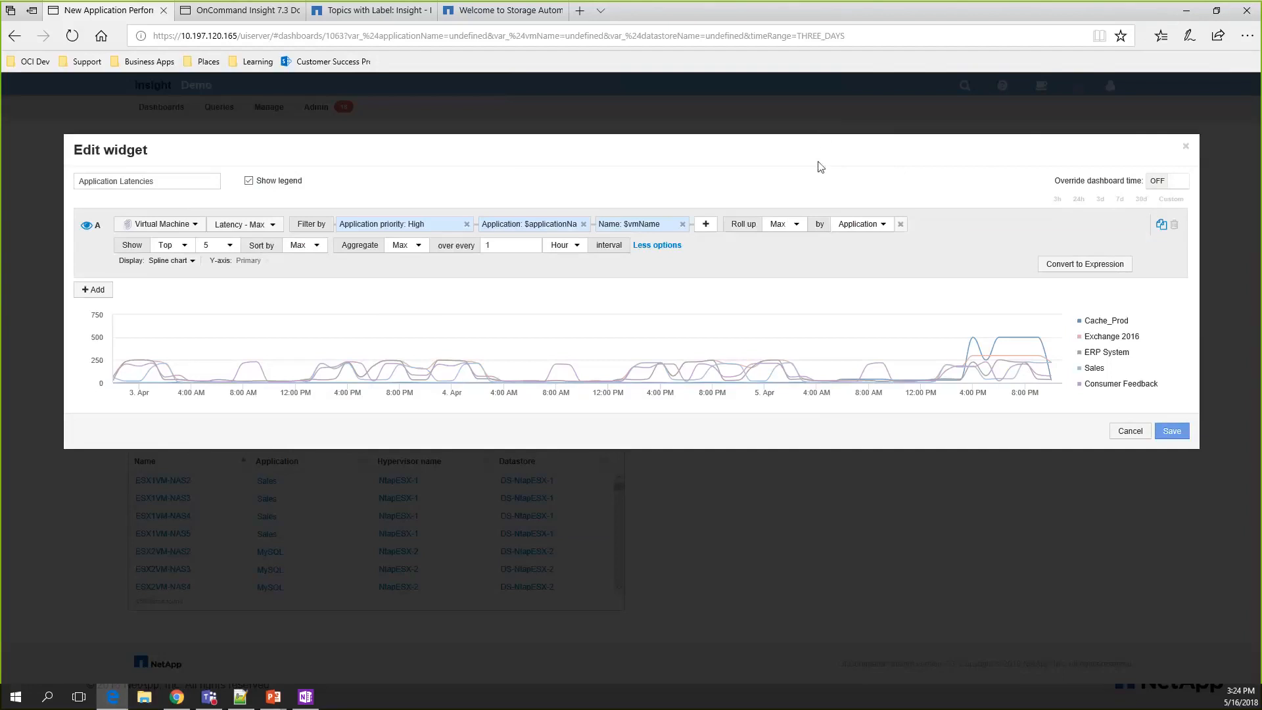
{"action": "left_click", "coordinate": [1129, 431]}
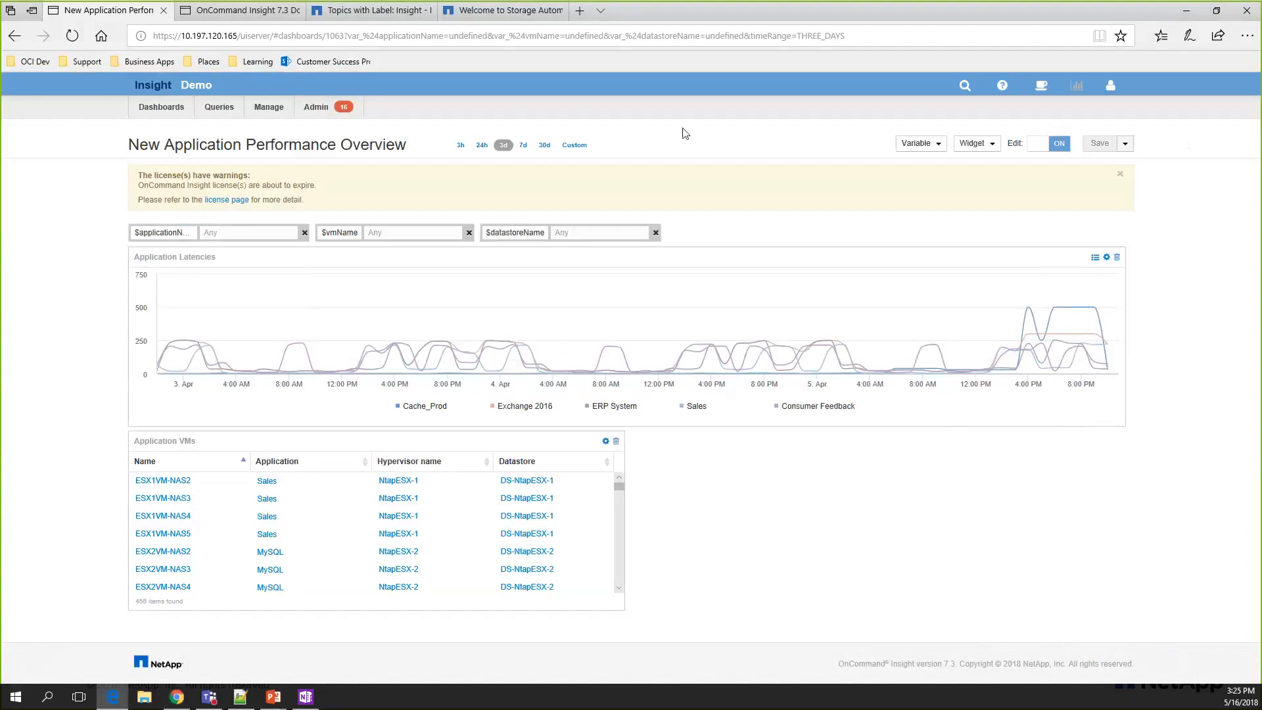
Step: Add a scatter plot chart to the dashboard and title it VM Utilization
{"action": "left_click", "coordinate": [971, 144]}
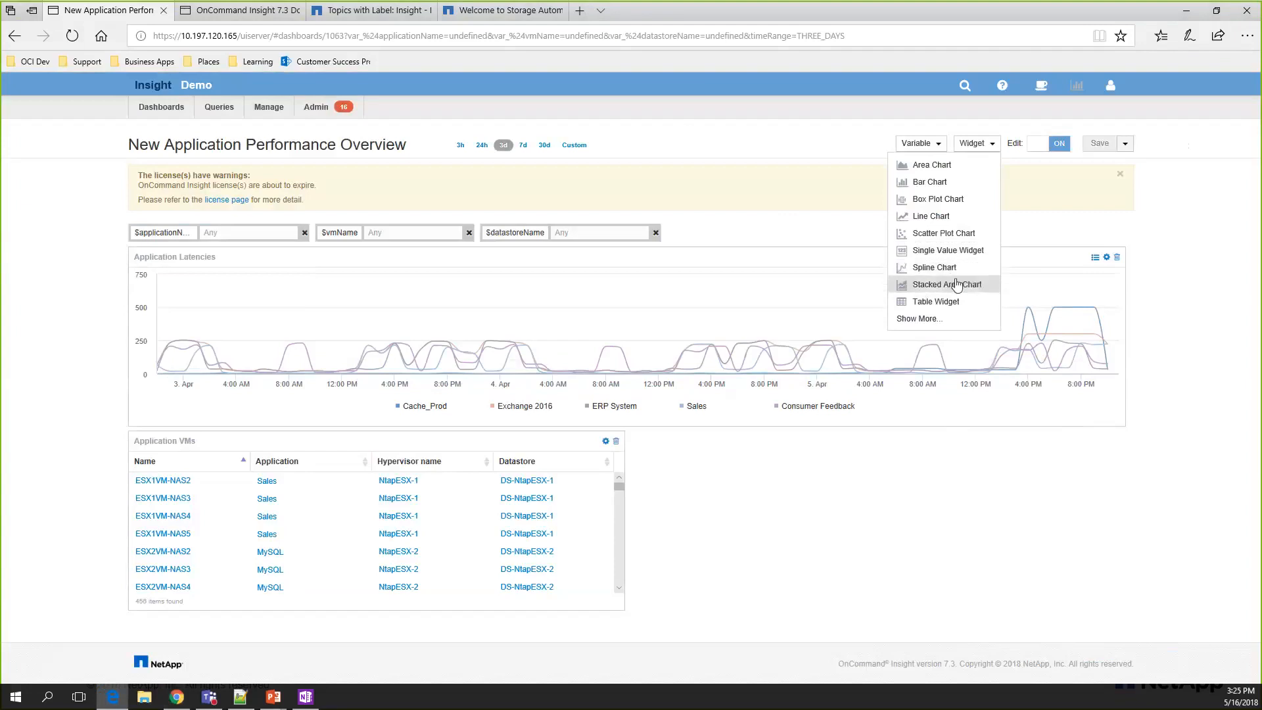
{"action": "left_click", "coordinate": [919, 236]}
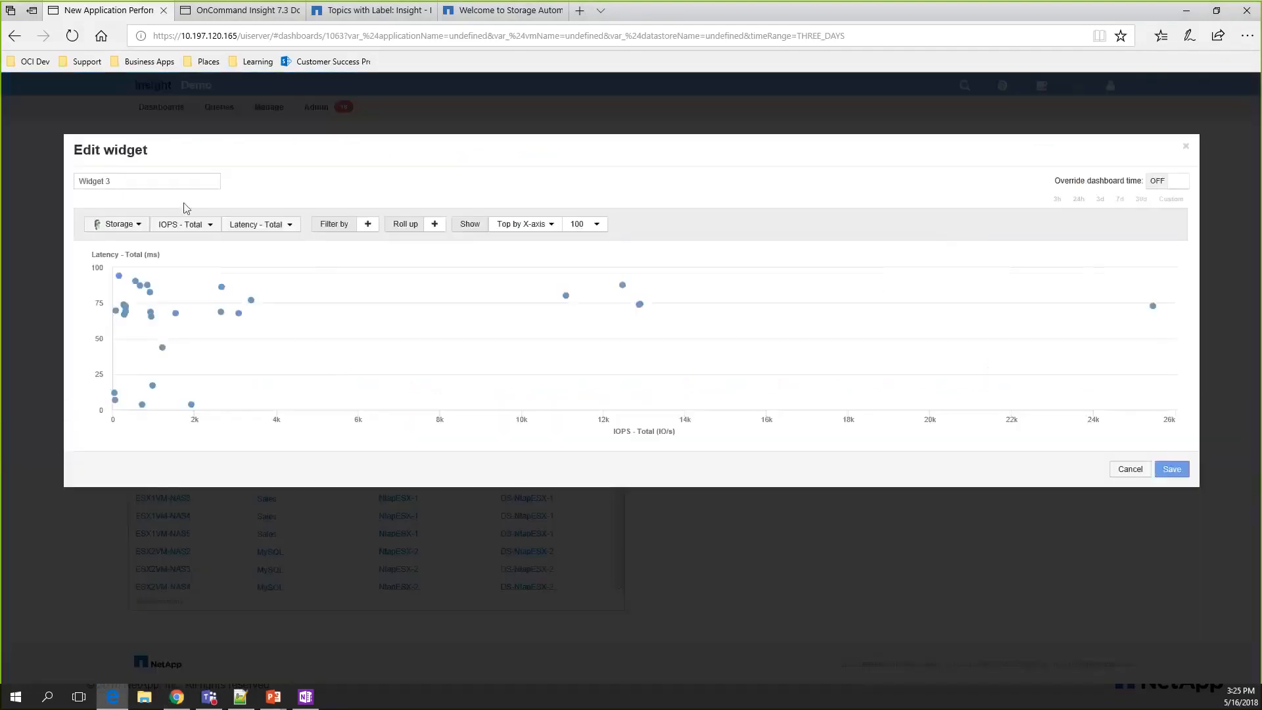
{"action": "triple_click", "coordinate": [152, 186]}
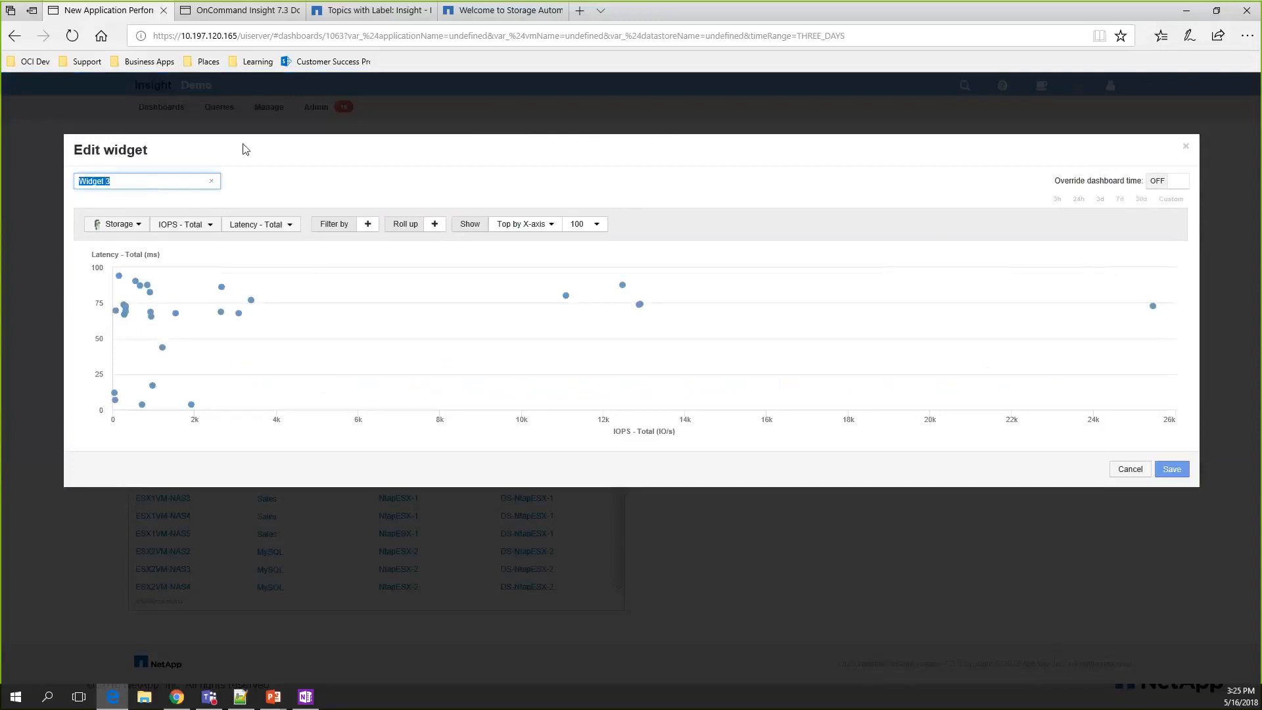
{"action": "type", "text": "VM Utilization"}
Step: Set the asset type of the VM Utilization scatter plot to Virtual Machine
{"action": "left_click", "coordinate": [134, 235]}
{"action": "scroll", "coordinate": [138, 355], "scroll_direction": "down", "scroll_amount": 3}
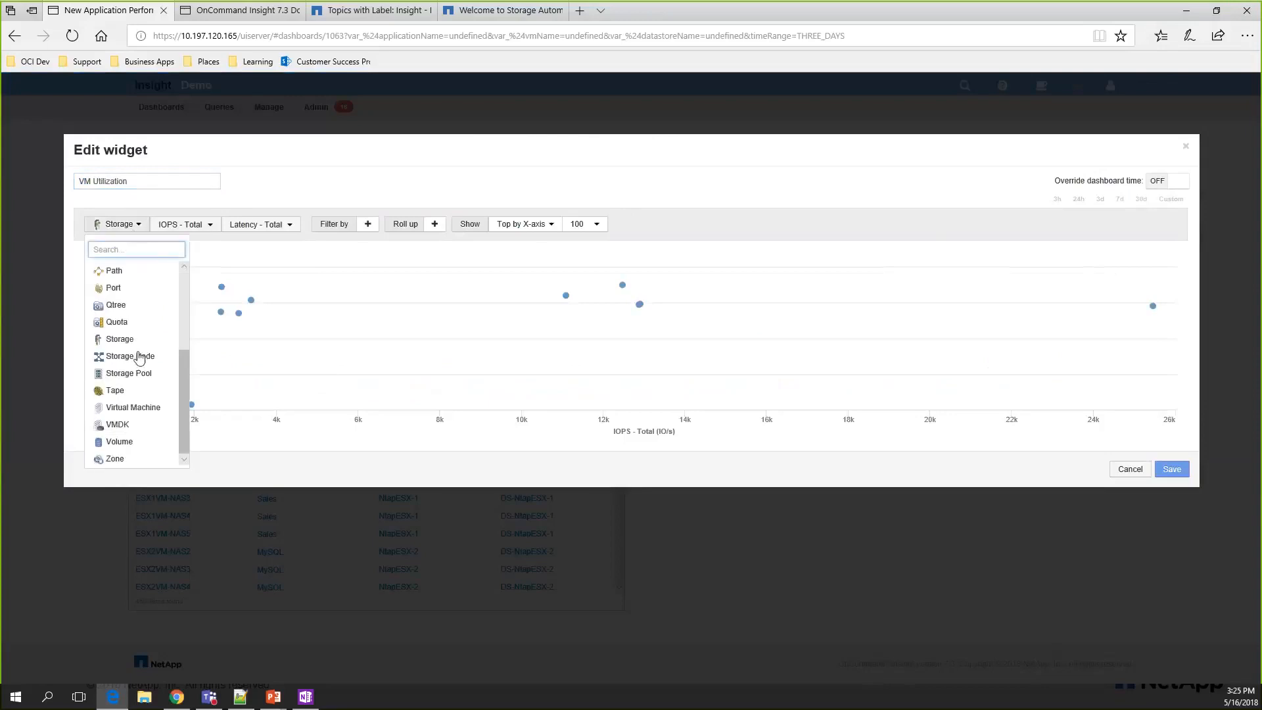
{"action": "left_click", "coordinate": [133, 406]}
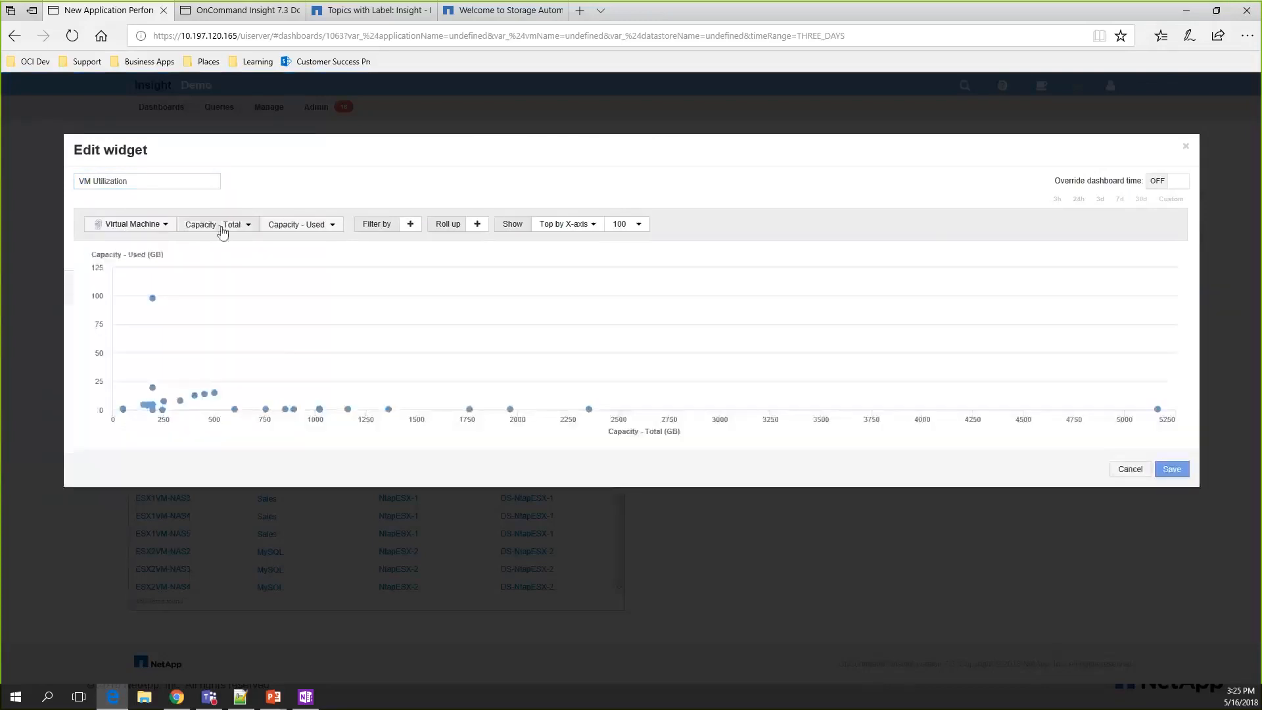
Step: Set the VM Utilization scatter plot's X-axis to Memory utilization - Total and its Y-axis to CPU utilization - Total
{"action": "left_click", "coordinate": [225, 226]}
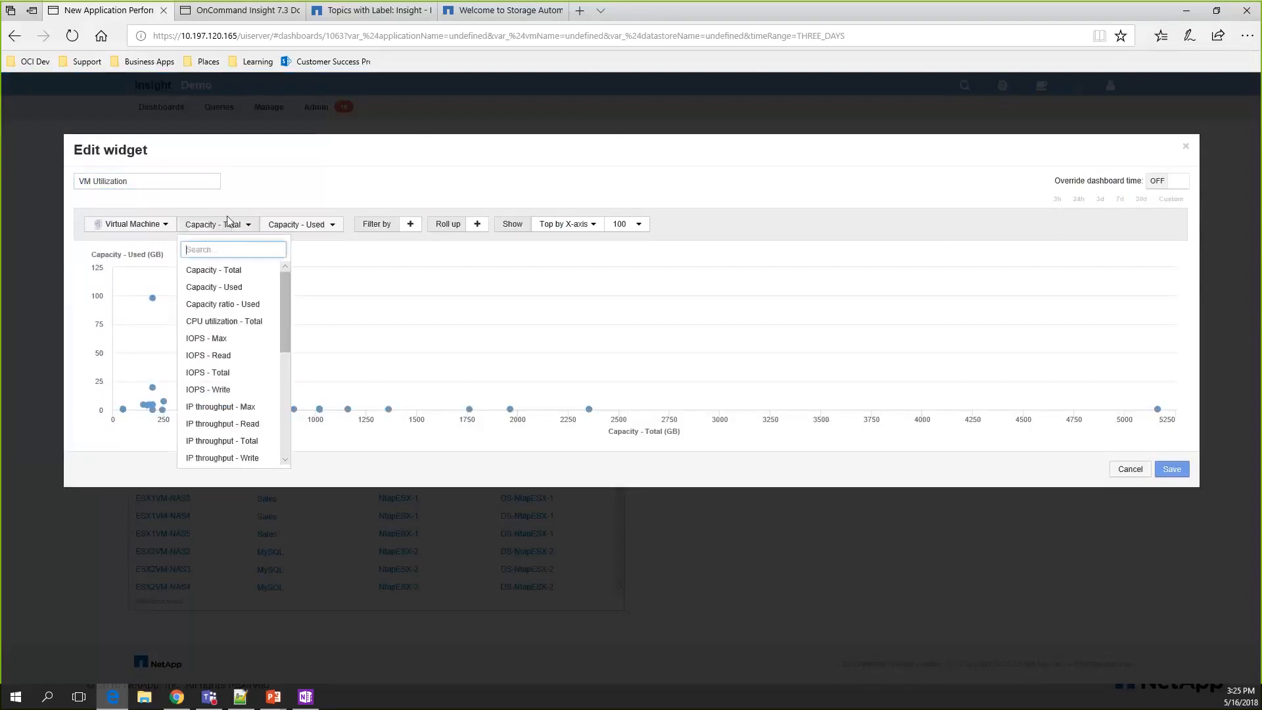
{"action": "scroll", "coordinate": [235, 360], "scroll_direction": "down", "scroll_amount": 5}
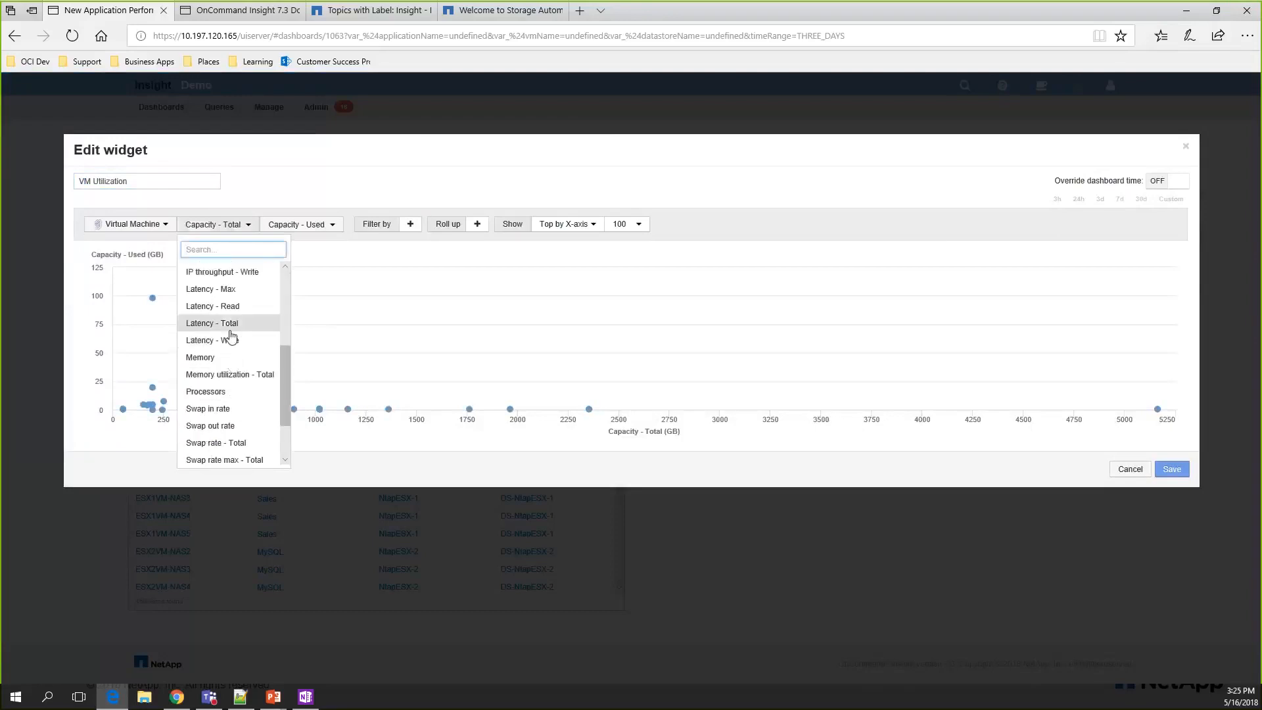
{"action": "scroll", "coordinate": [233, 342], "scroll_direction": "down", "scroll_amount": 1}
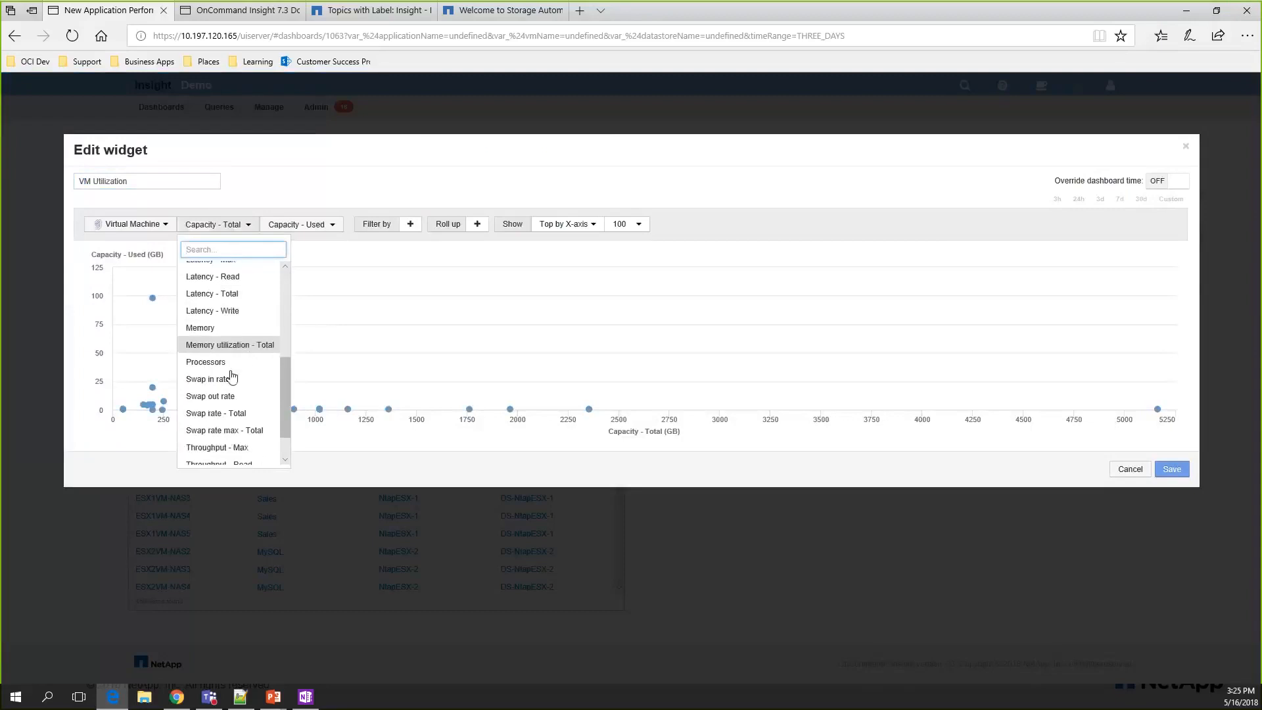
{"action": "left_click", "coordinate": [245, 354]}
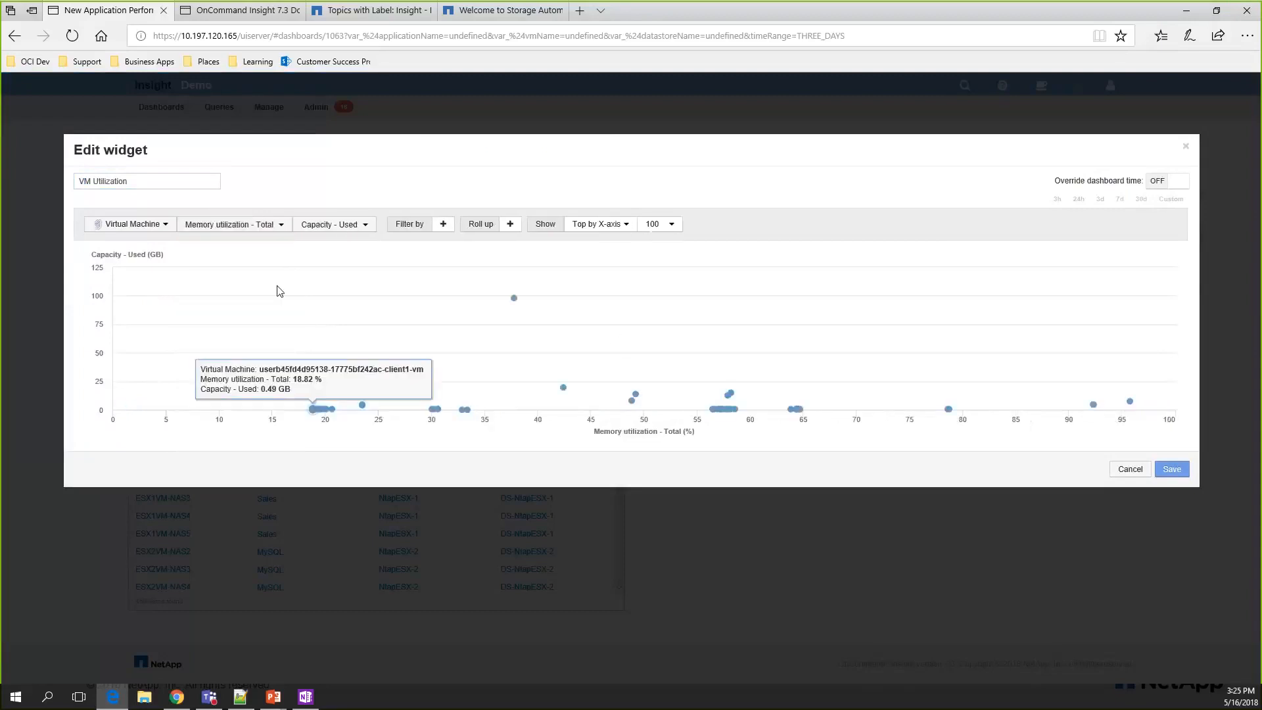
{"action": "left_click", "coordinate": [344, 229]}
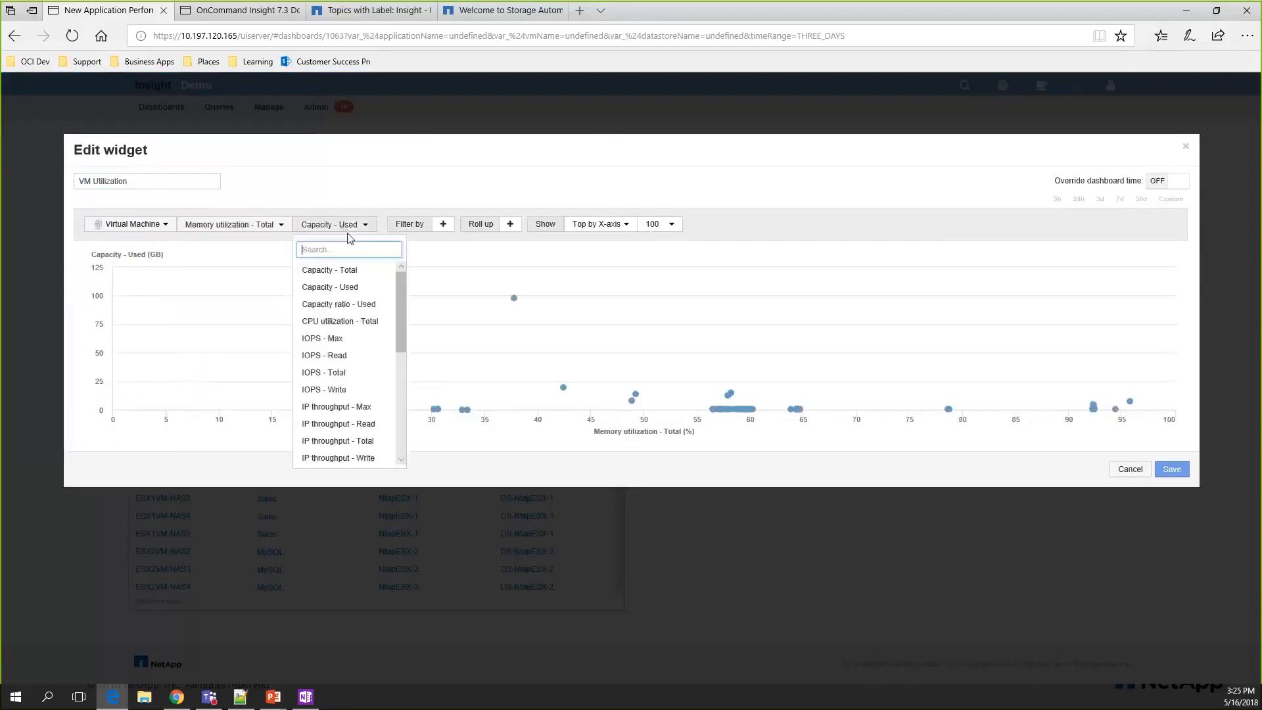
{"action": "left_click", "coordinate": [360, 322]}
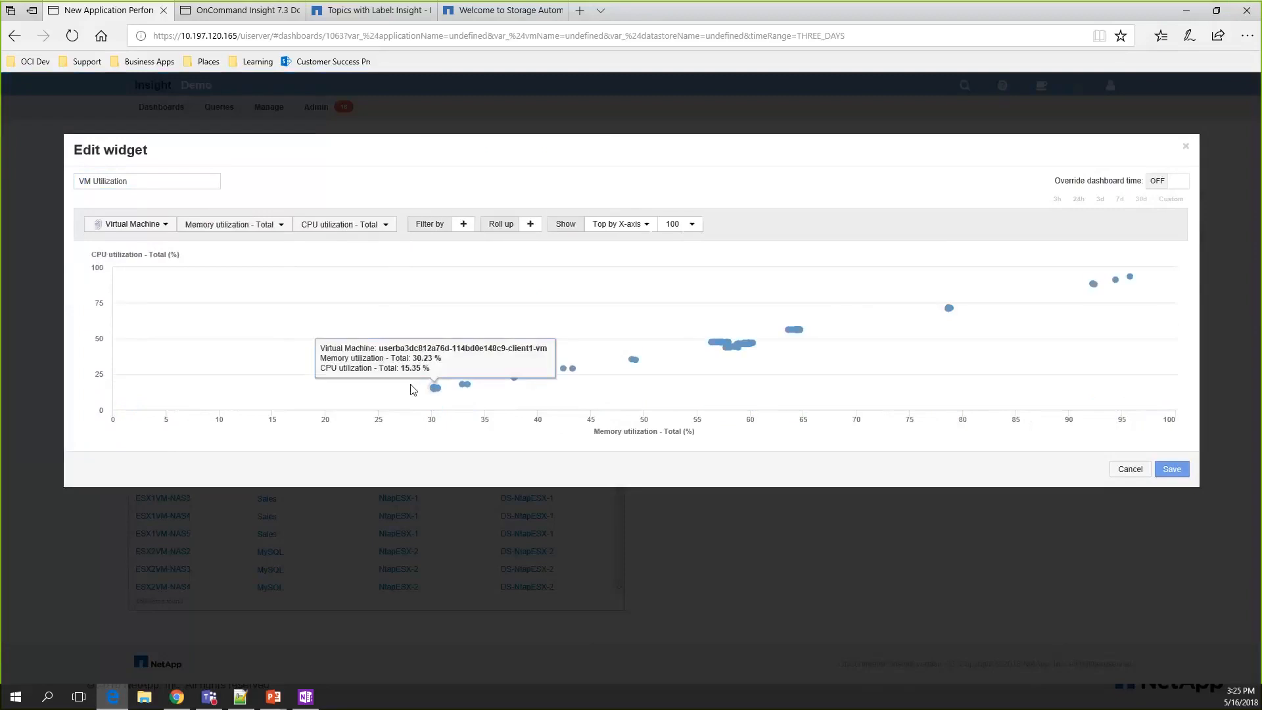
{"action": "mouse_move", "coordinate": [655, 356]}
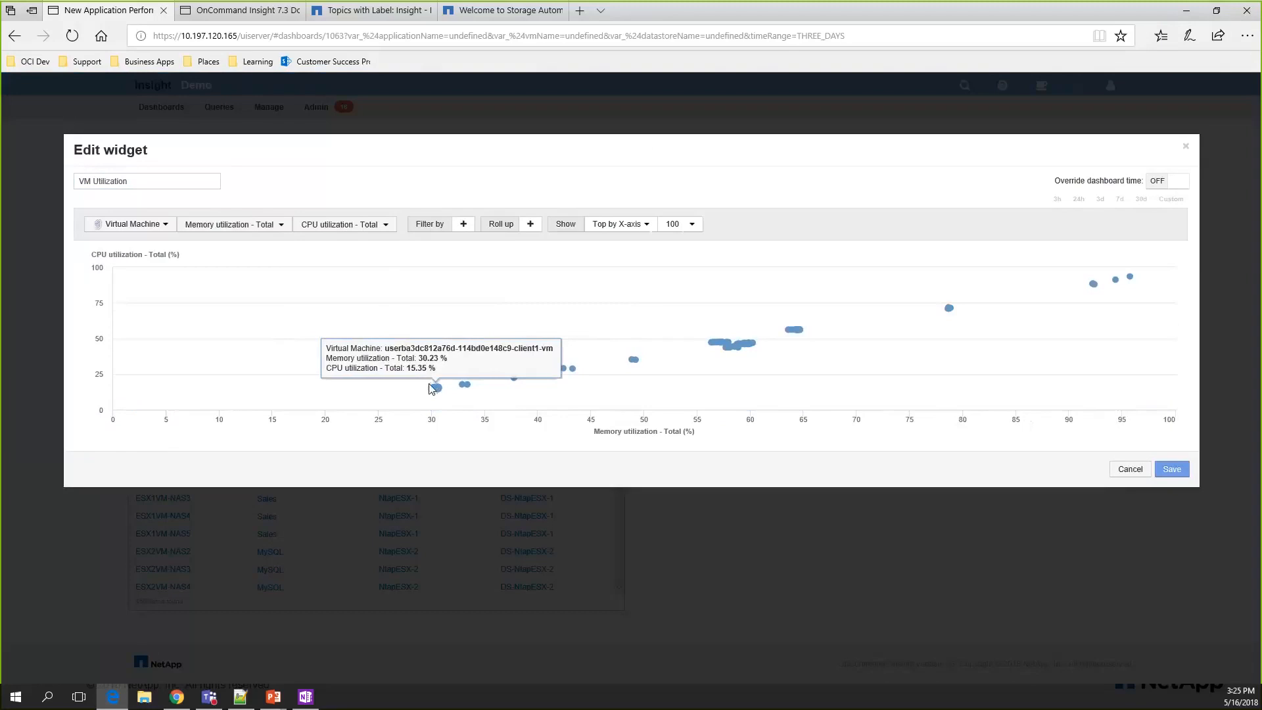
{"action": "mouse_move", "coordinate": [438, 387]}
{"action": "mouse_move", "coordinate": [1126, 282]}
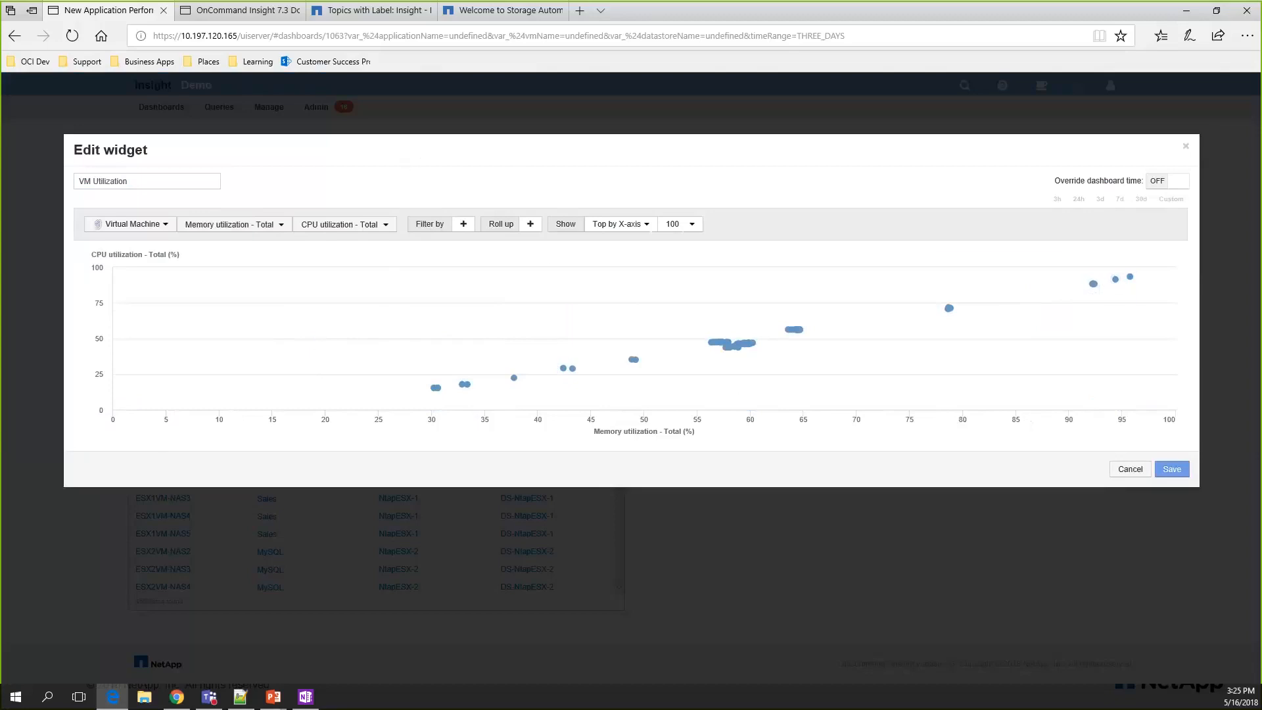
{"action": "key", "text": "alt+Tab"}
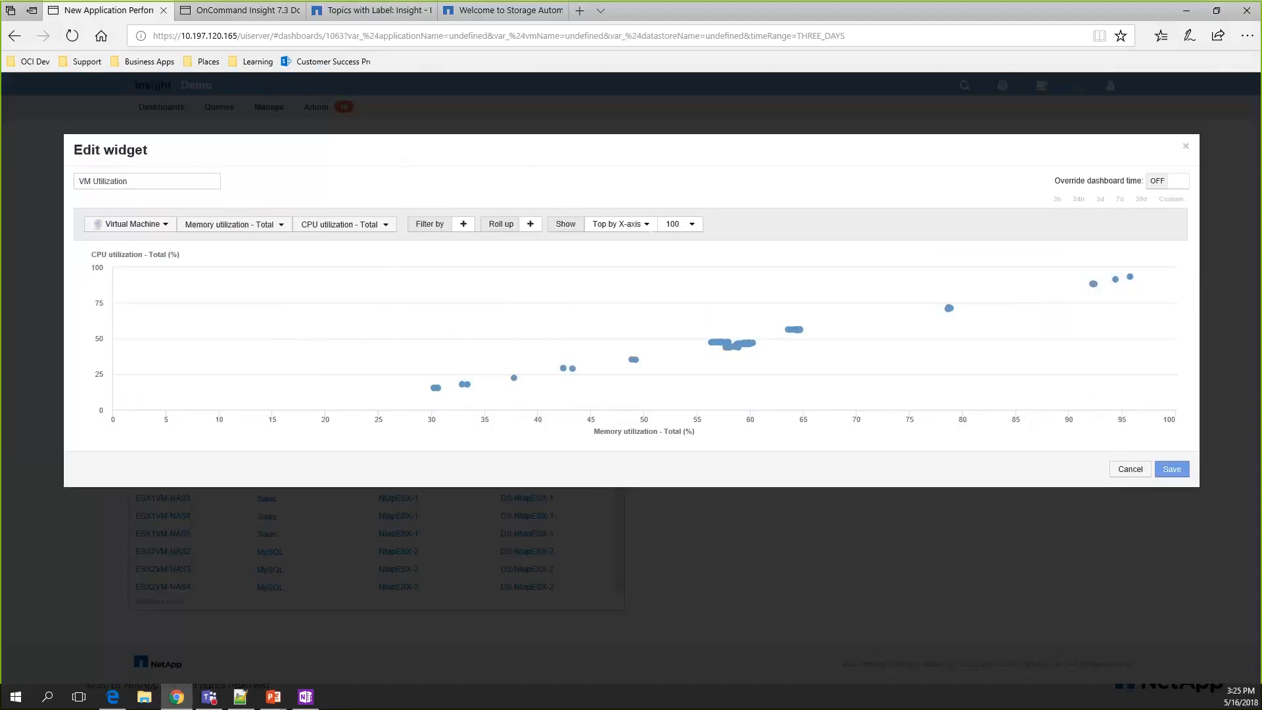
{"action": "left_click", "coordinate": [554, 95]}
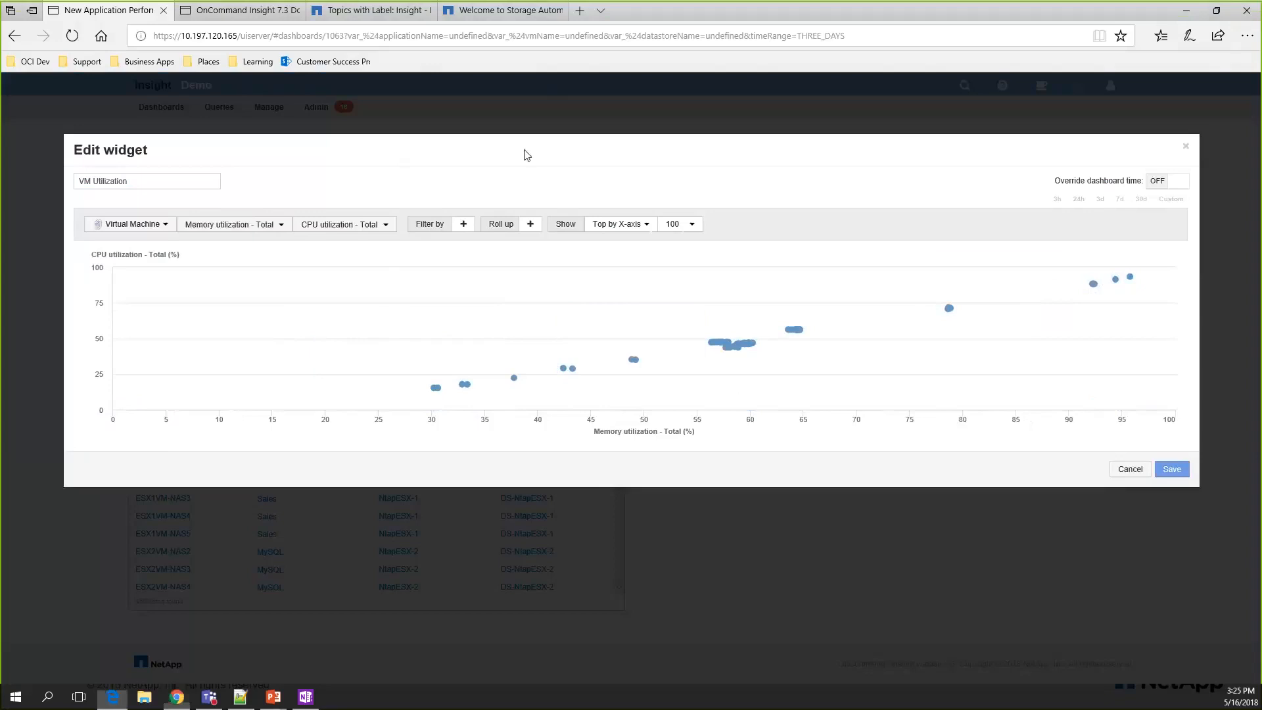
Step: Filter the VM Utilization scatter plot by Application using the $applicationName variable
{"action": "left_click", "coordinate": [465, 224]}
{"action": "left_click", "coordinate": [488, 250]}
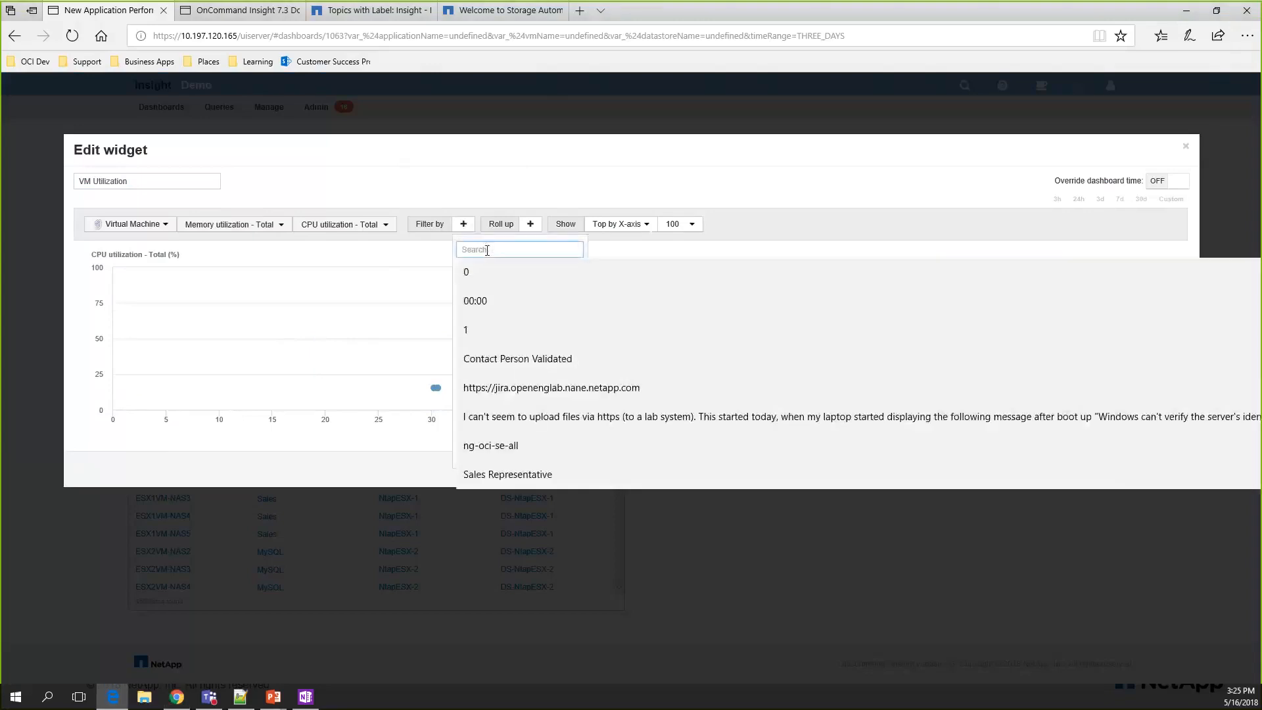
{"action": "type", "text": "appli"}
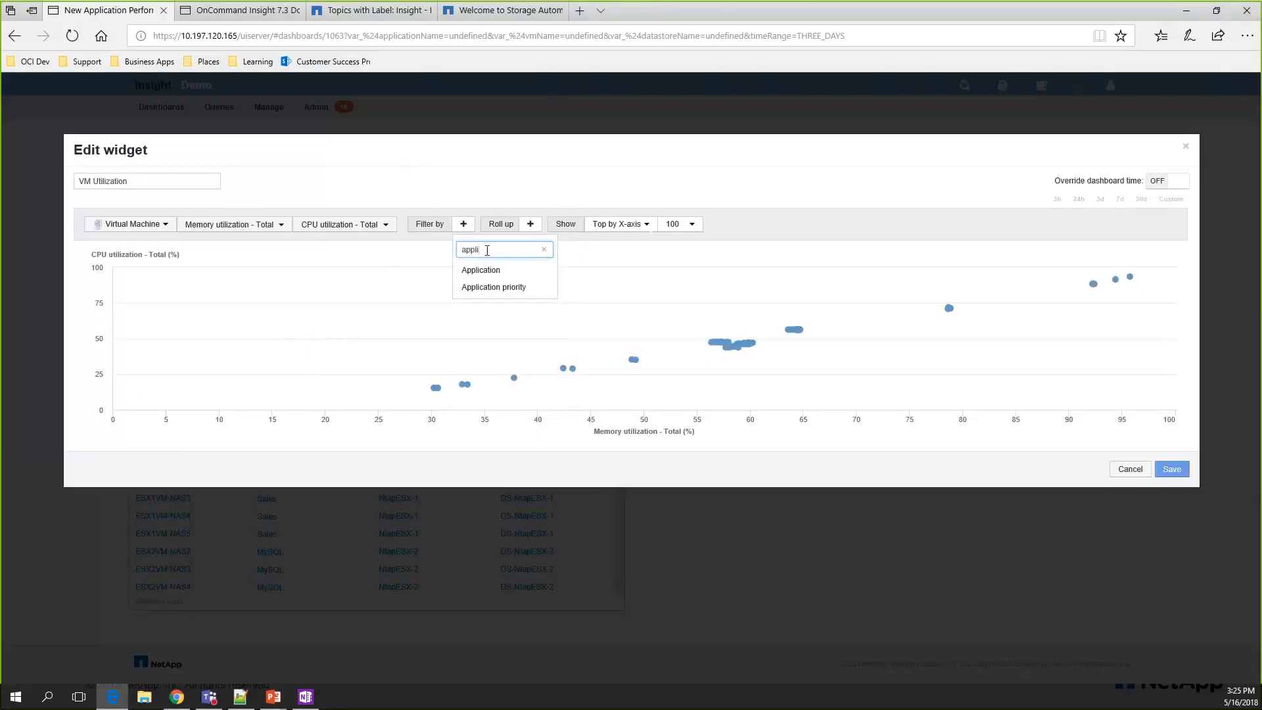
{"action": "left_click", "coordinate": [485, 277]}
{"action": "left_click", "coordinate": [526, 224]}
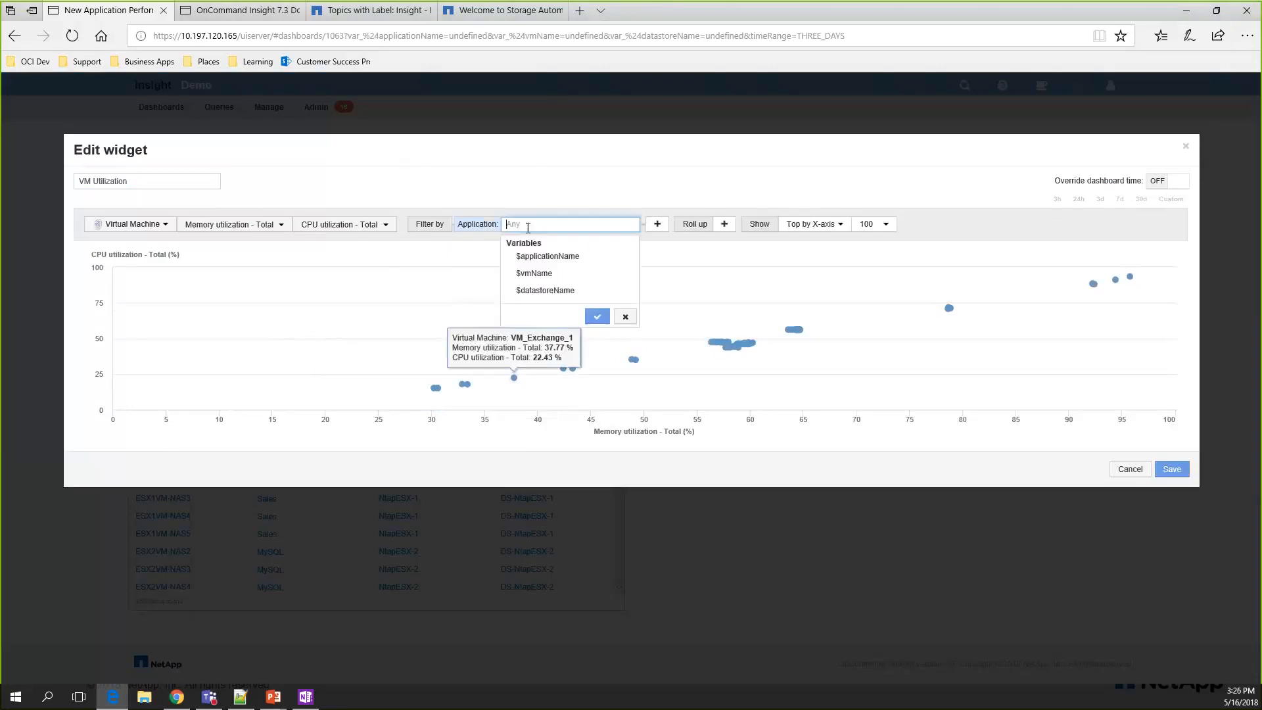
{"action": "left_click", "coordinate": [544, 255]}
Step: Add an Application priority filter to the scatter plot and set it to High
{"action": "left_click", "coordinate": [579, 224]}
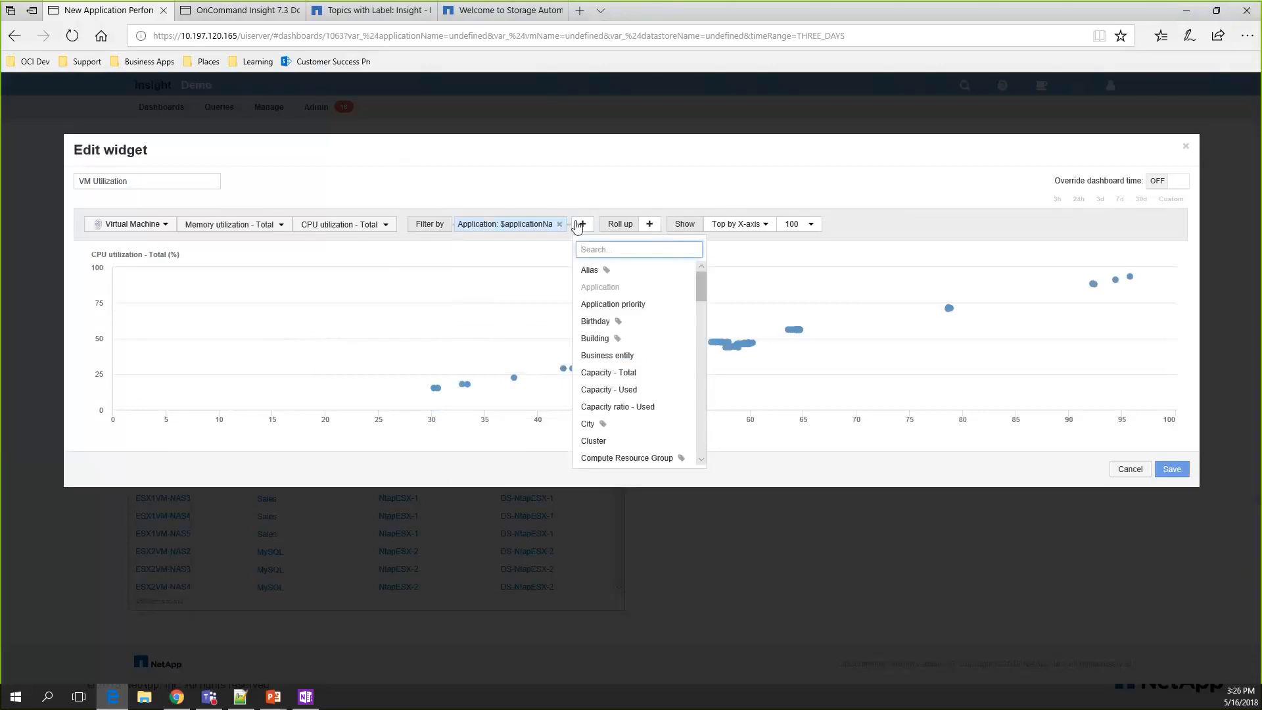
{"action": "type", "text": "applica"}
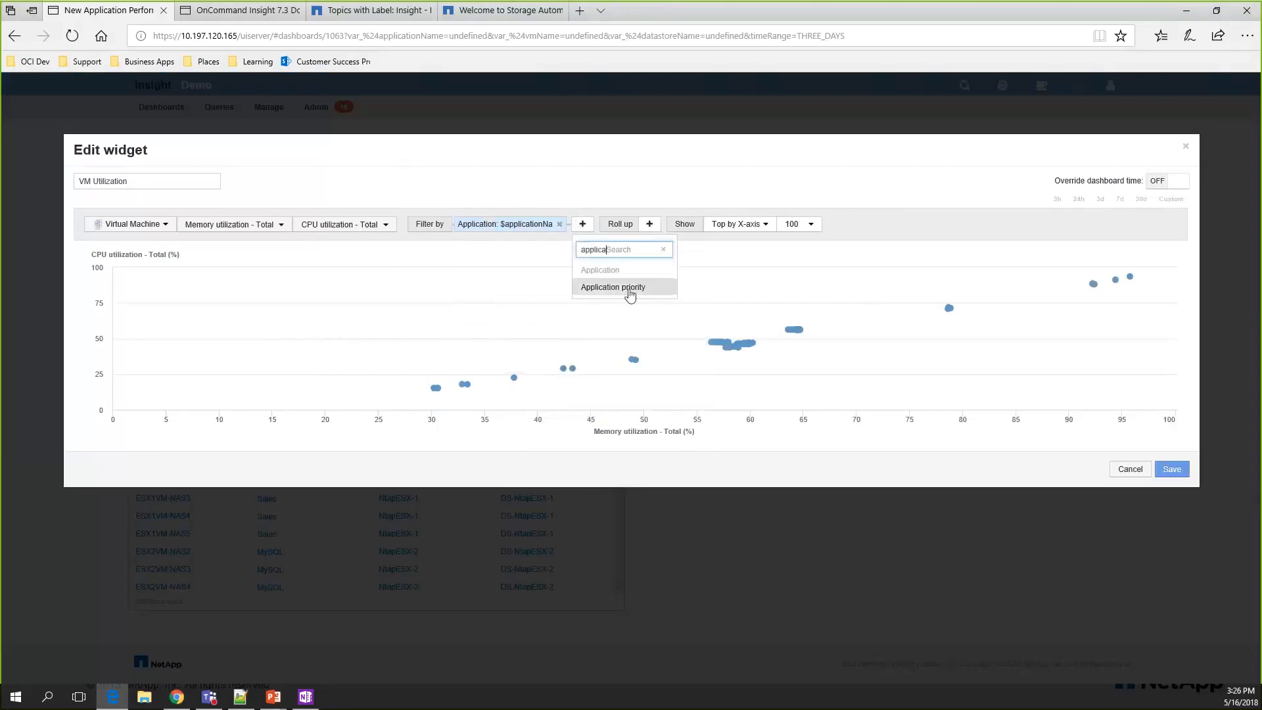
{"action": "left_click", "coordinate": [630, 287]}
{"action": "left_click", "coordinate": [645, 224]}
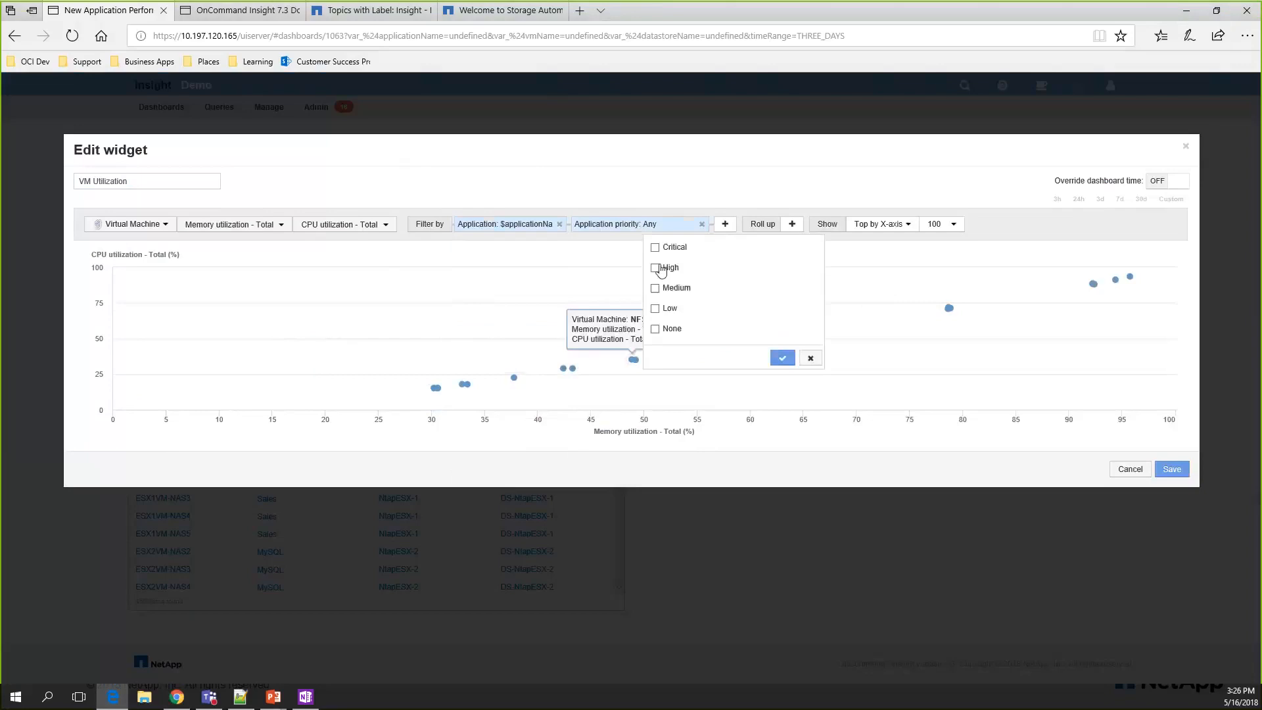
{"action": "left_click", "coordinate": [655, 268]}
{"action": "left_click", "coordinate": [783, 358]}
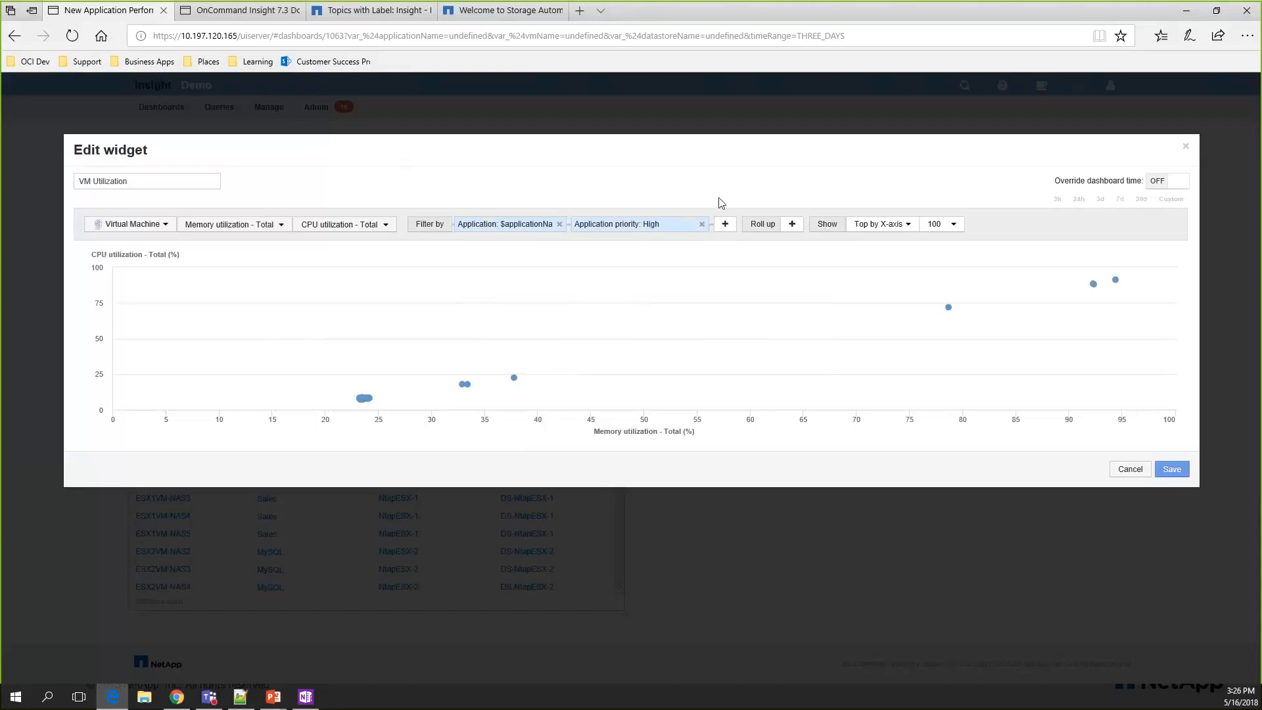
Step: Add a Name filter to the scatter plot using the $vmName variable
{"action": "left_click", "coordinate": [725, 225]}
{"action": "type", "text": "name"}
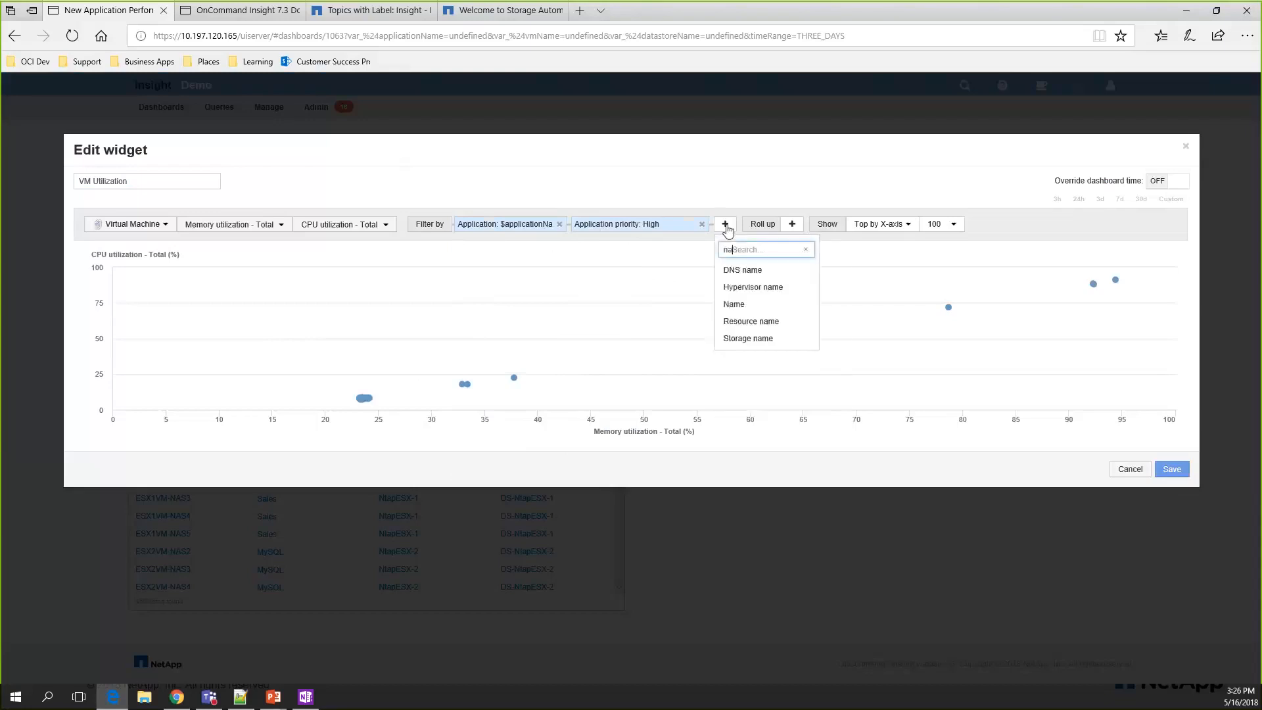
{"action": "left_click", "coordinate": [743, 305]}
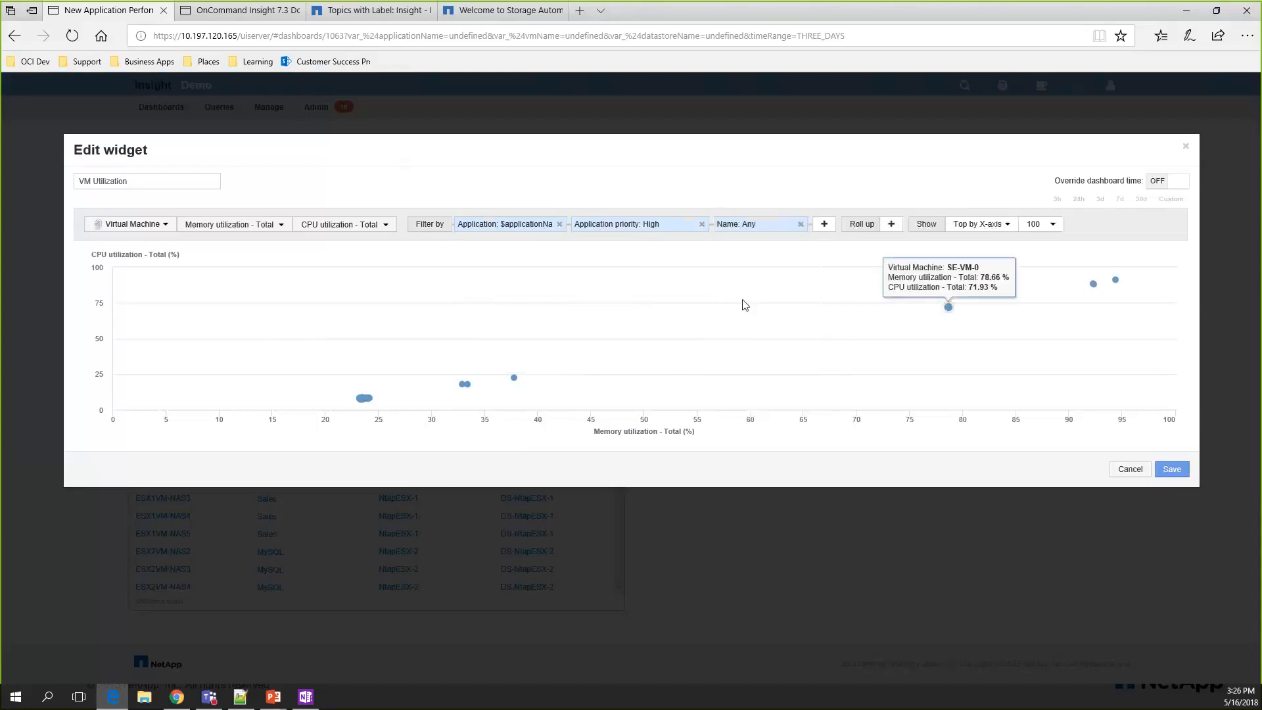
{"action": "left_click", "coordinate": [745, 223]}
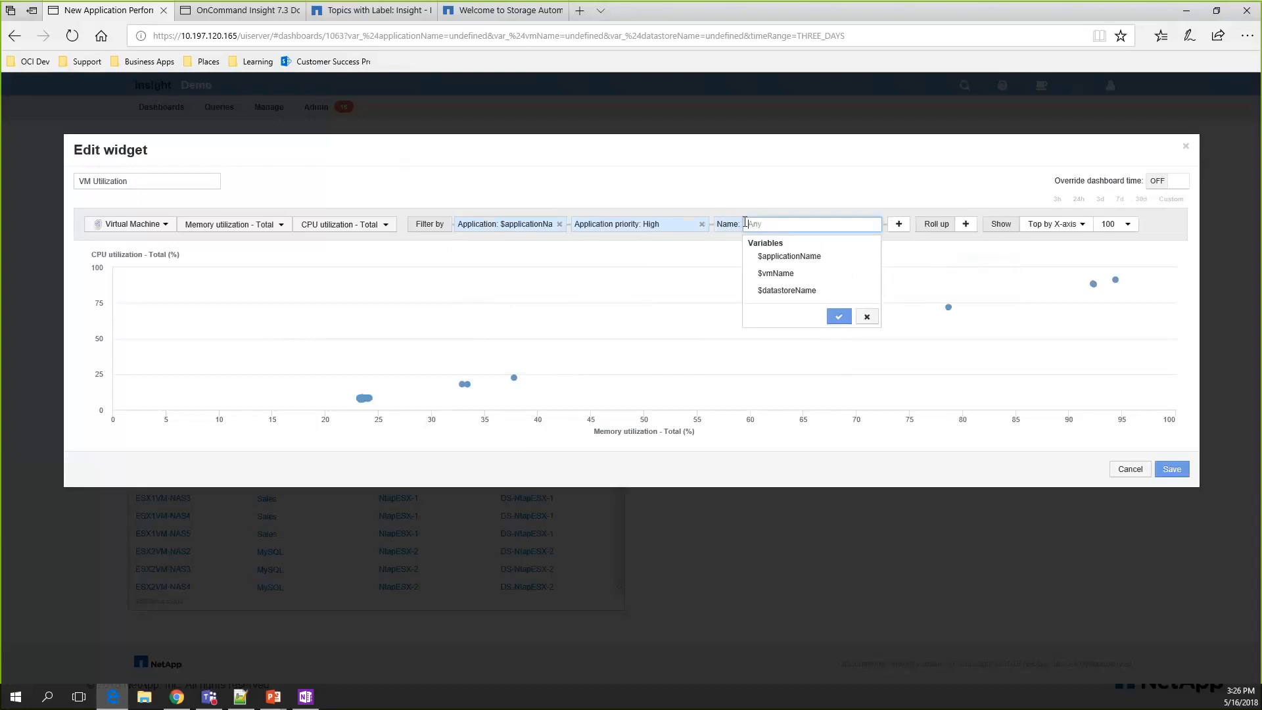
{"action": "left_click", "coordinate": [776, 273]}
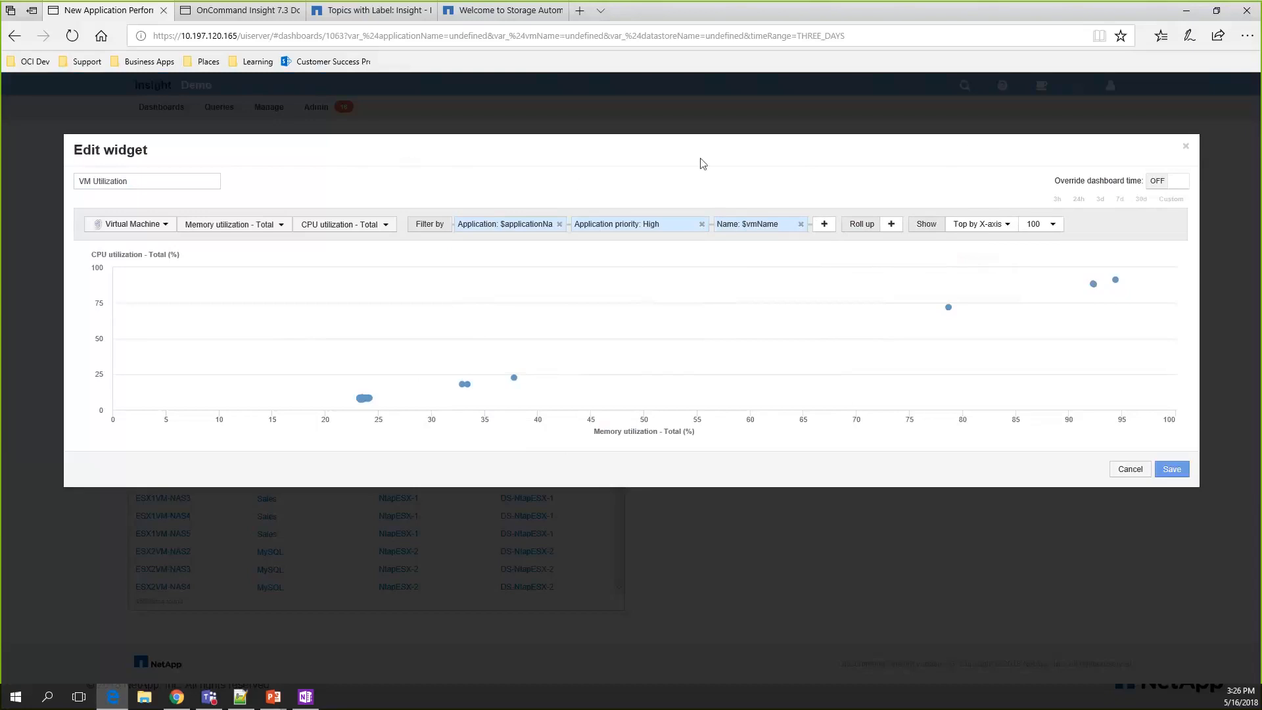
Step: Add a roll-up to the scatter plot to review its aggregation options, and remove the roll-up again
{"action": "left_click", "coordinate": [892, 225]}
{"action": "left_click", "coordinate": [906, 224]}
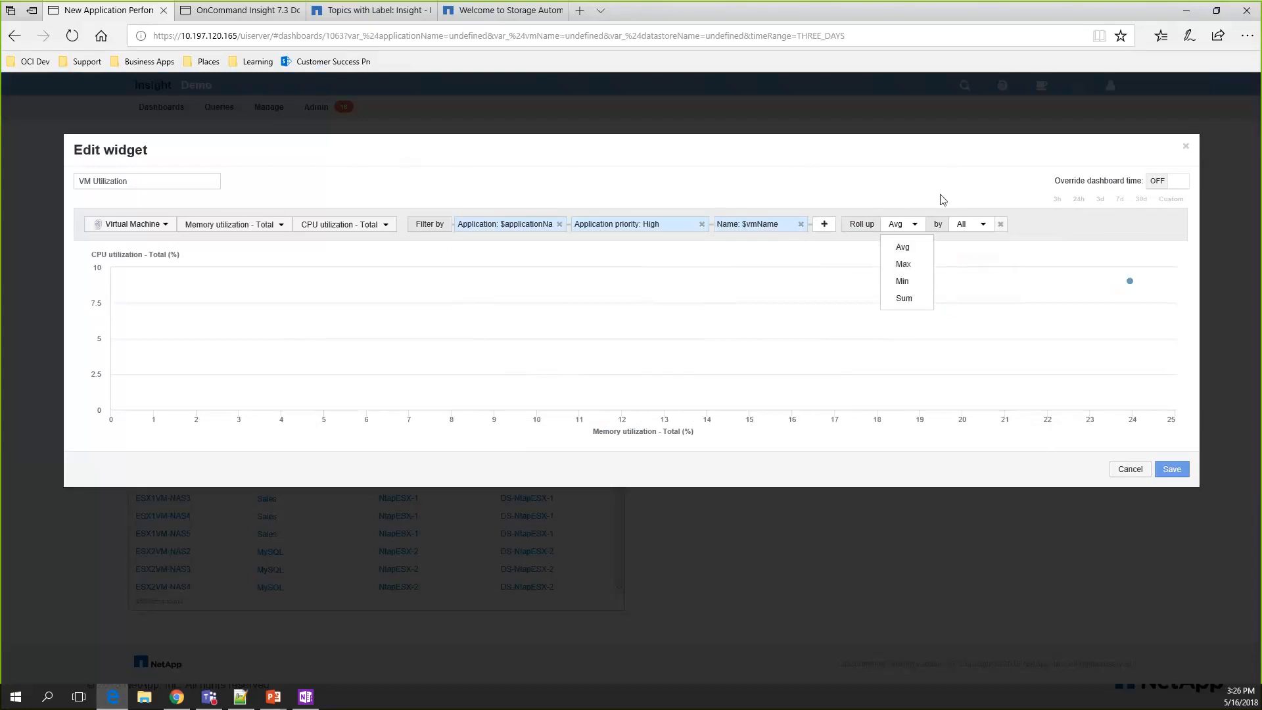
{"action": "left_click", "coordinate": [901, 229]}
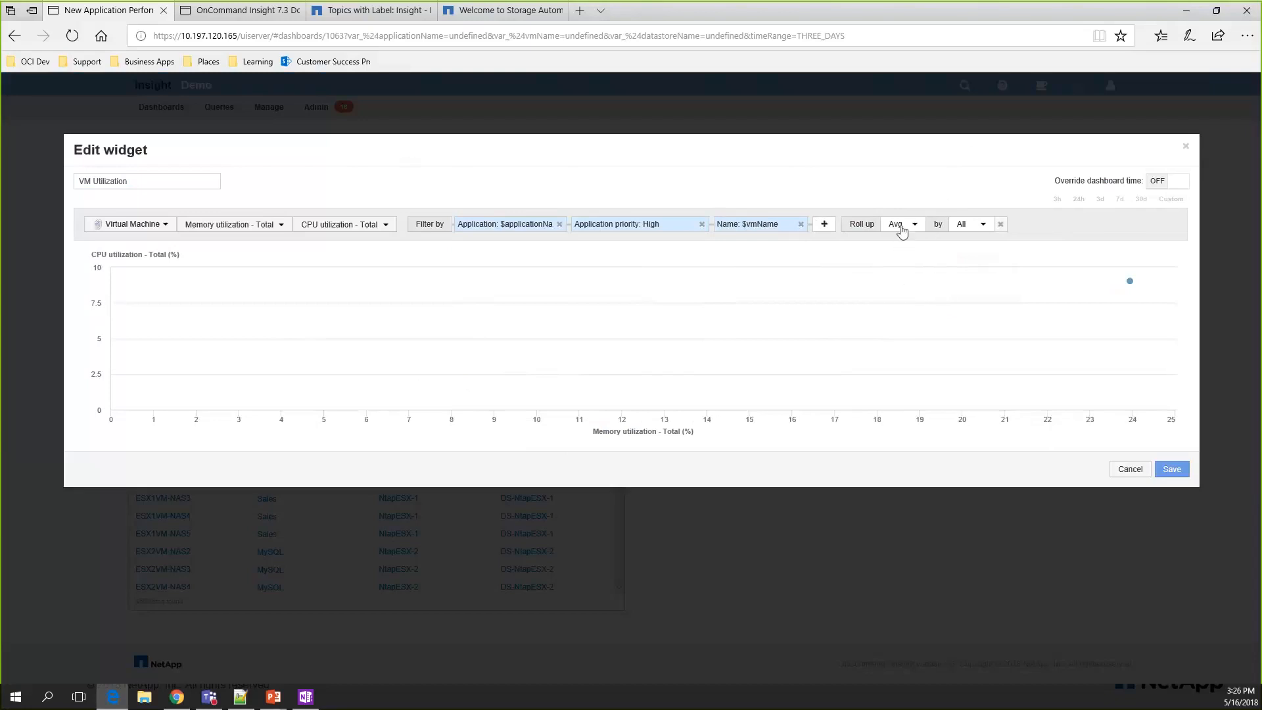
{"action": "left_click", "coordinate": [989, 224]}
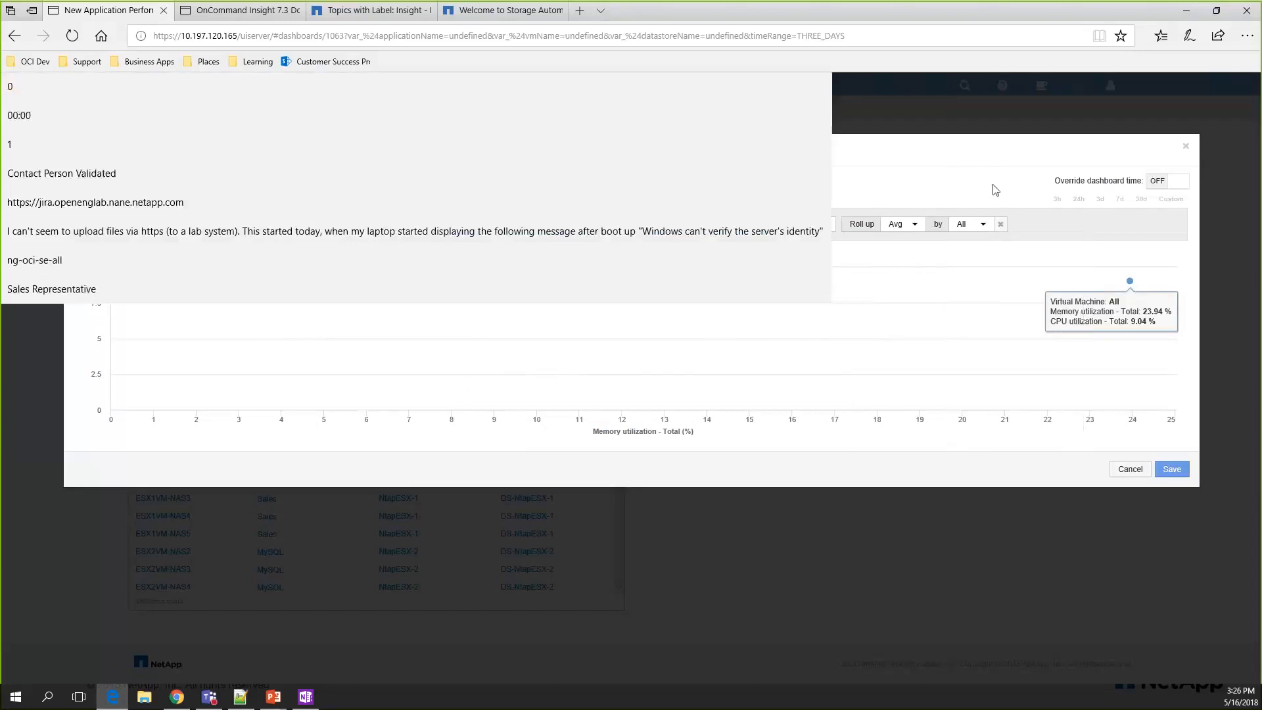
{"action": "left_click", "coordinate": [1000, 224]}
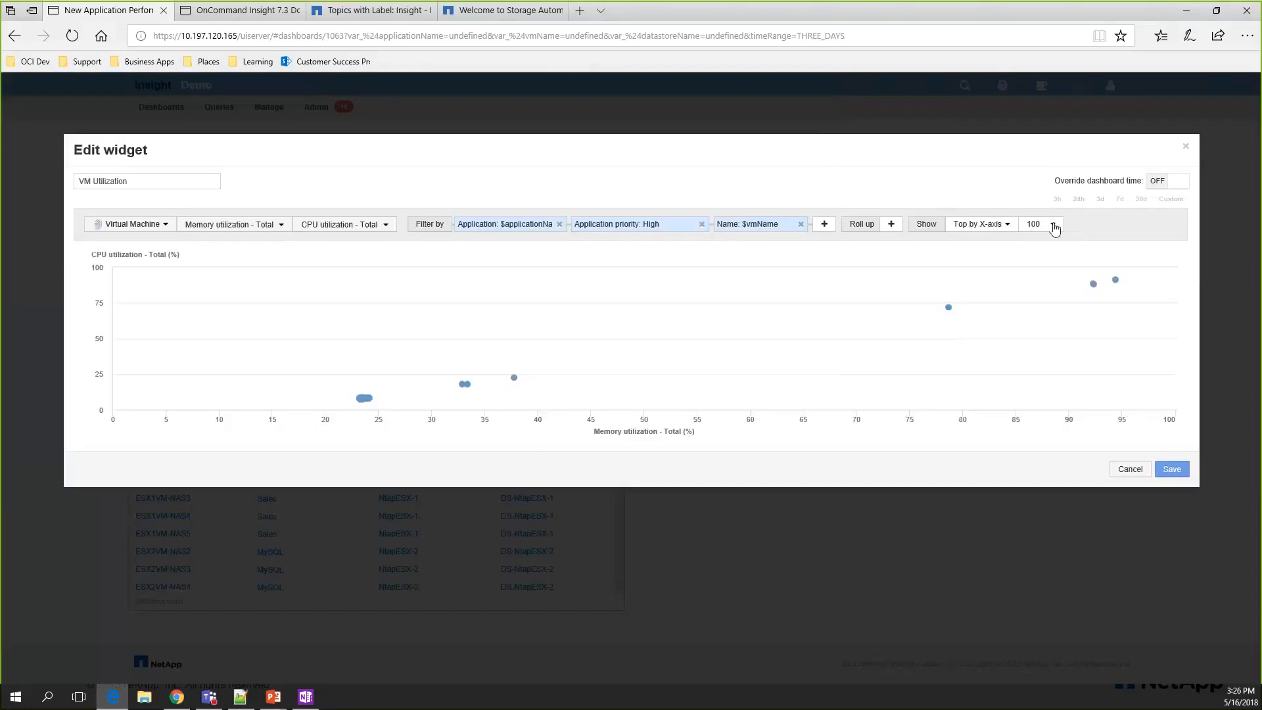
Step: Save the VM Utilization widget and enlarge it on the dashboard to match the height of the Application VMs table
{"action": "left_click", "coordinate": [1173, 470]}
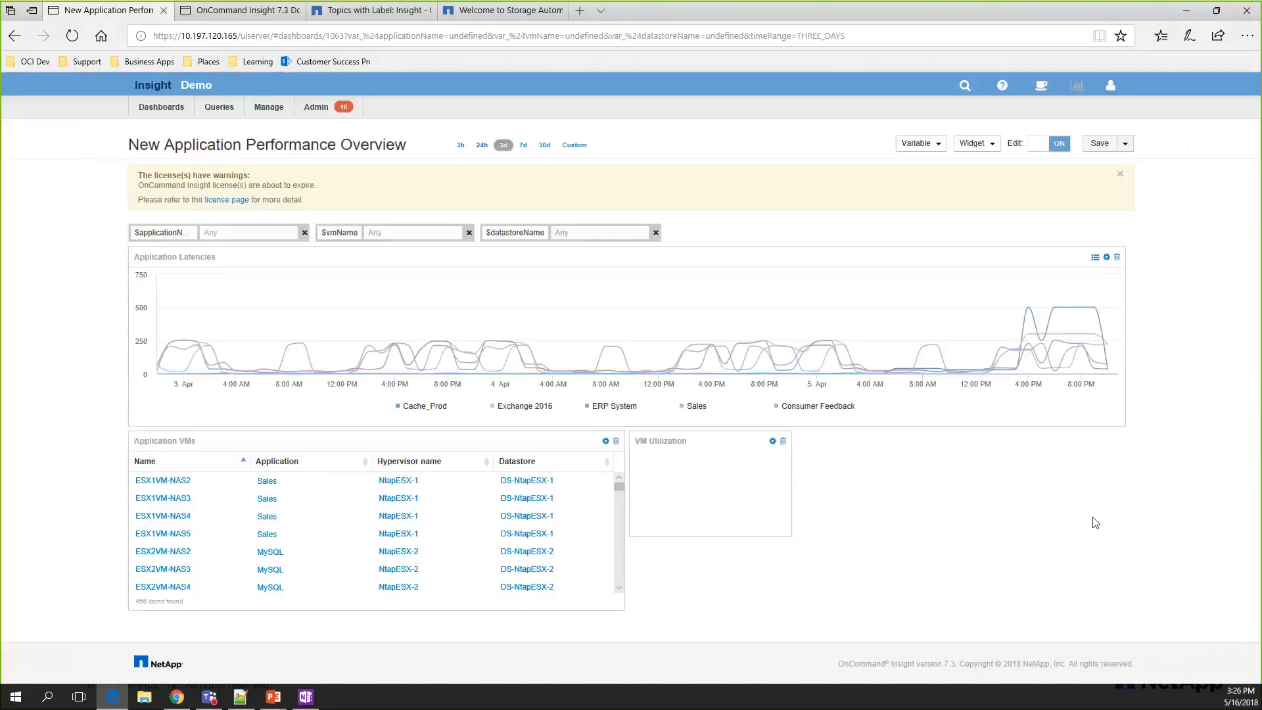
{"action": "left_click_drag", "start_coordinate": [789, 535], "coordinate": [926, 606]}
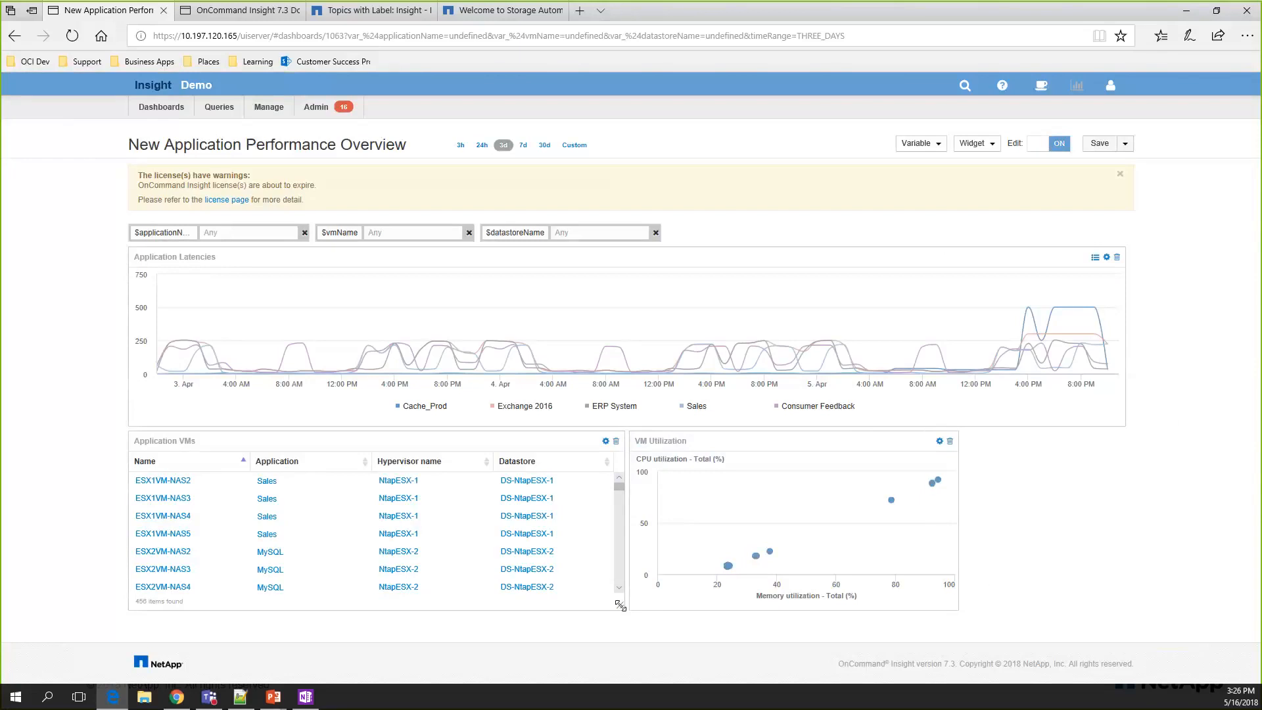
Step: Narrow the Application VMs widget with VM Utilization placed directly beside it, and save the dashboard
{"action": "left_click_drag", "start_coordinate": [621, 606], "coordinate": [551, 603]}
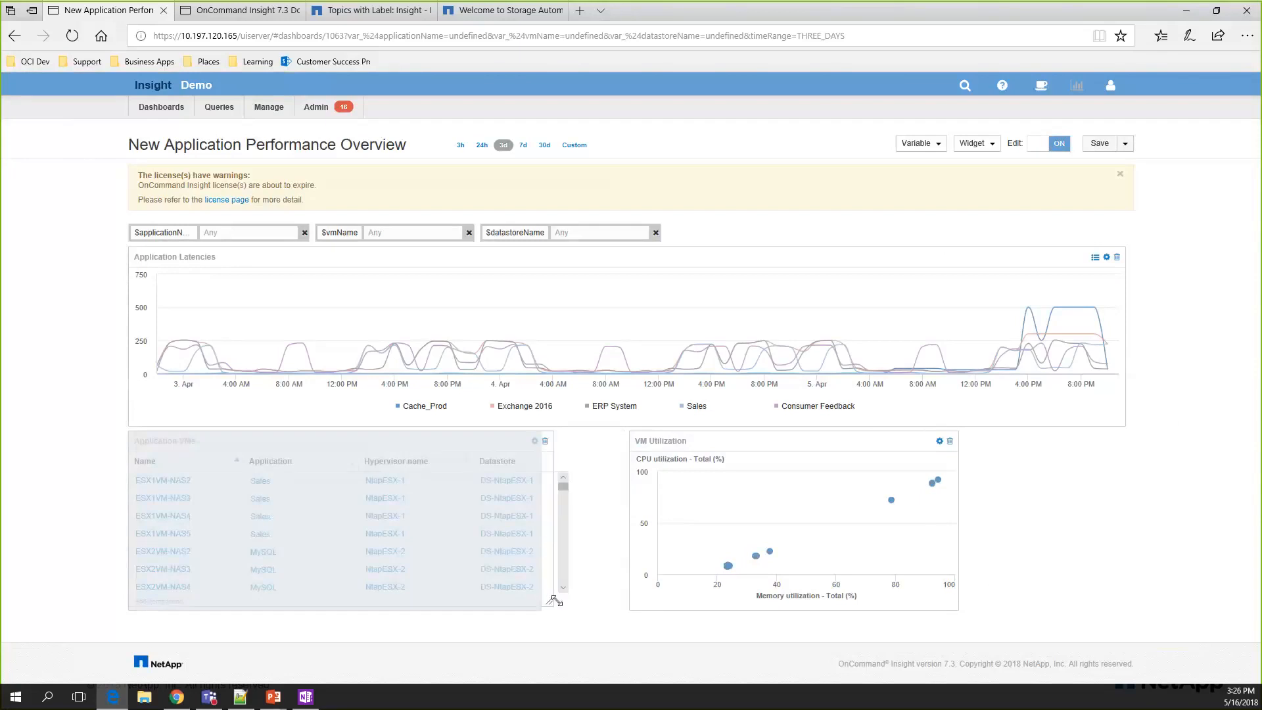
{"action": "left_click_drag", "start_coordinate": [682, 442], "coordinate": [664, 441]}
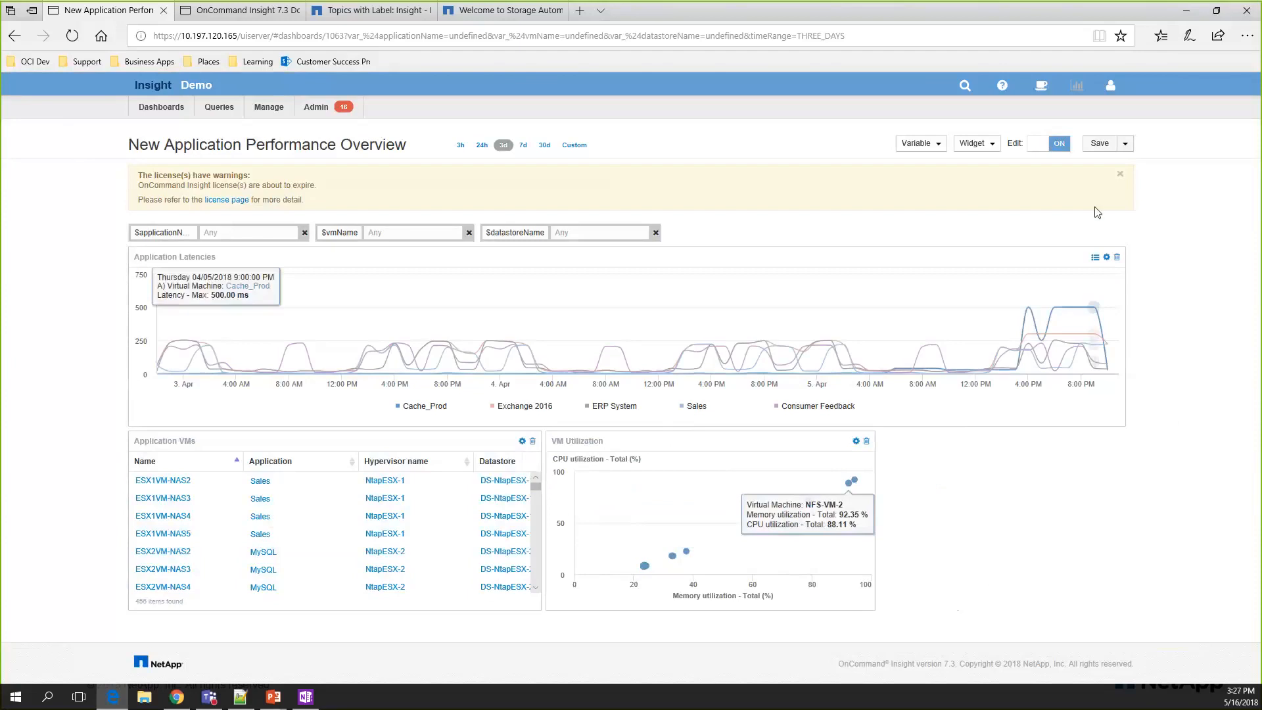
{"action": "left_click", "coordinate": [1099, 143]}
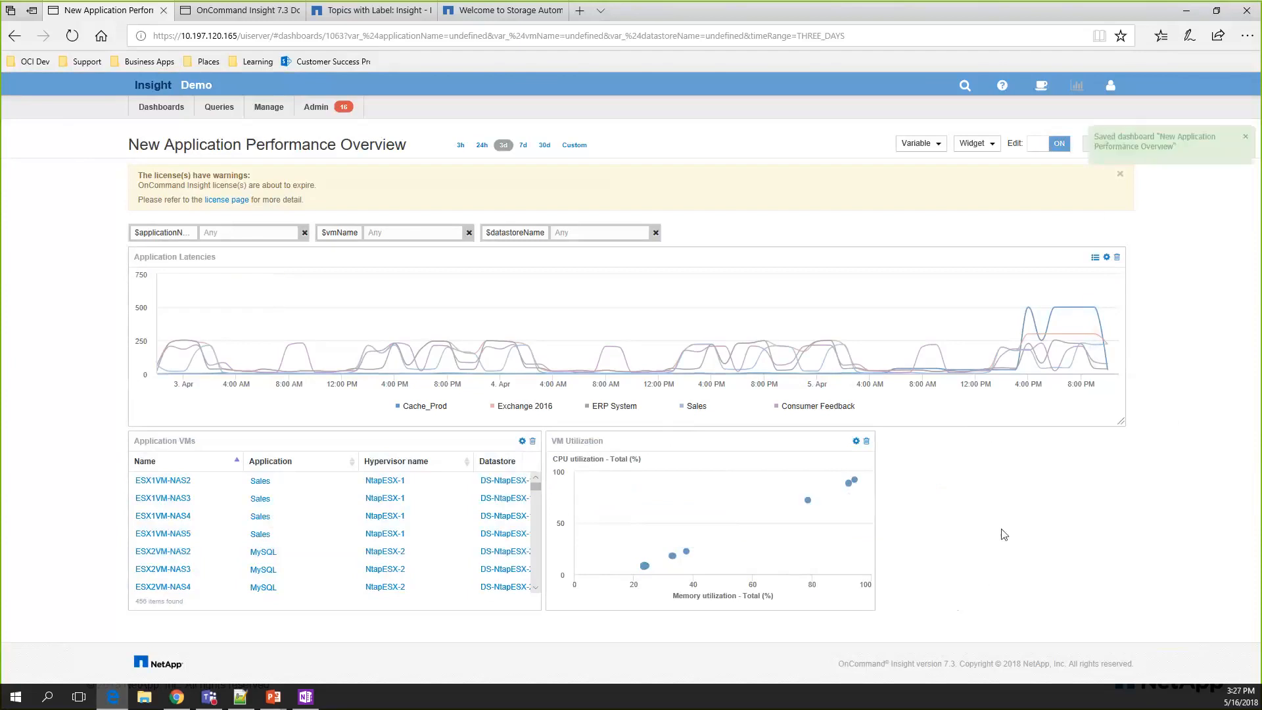
Step: Set the $applicationName variable to ERP and inspect the data points in the VM Utilization scatter plot
{"action": "left_click", "coordinate": [239, 236]}
{"action": "type", "text": "S"}
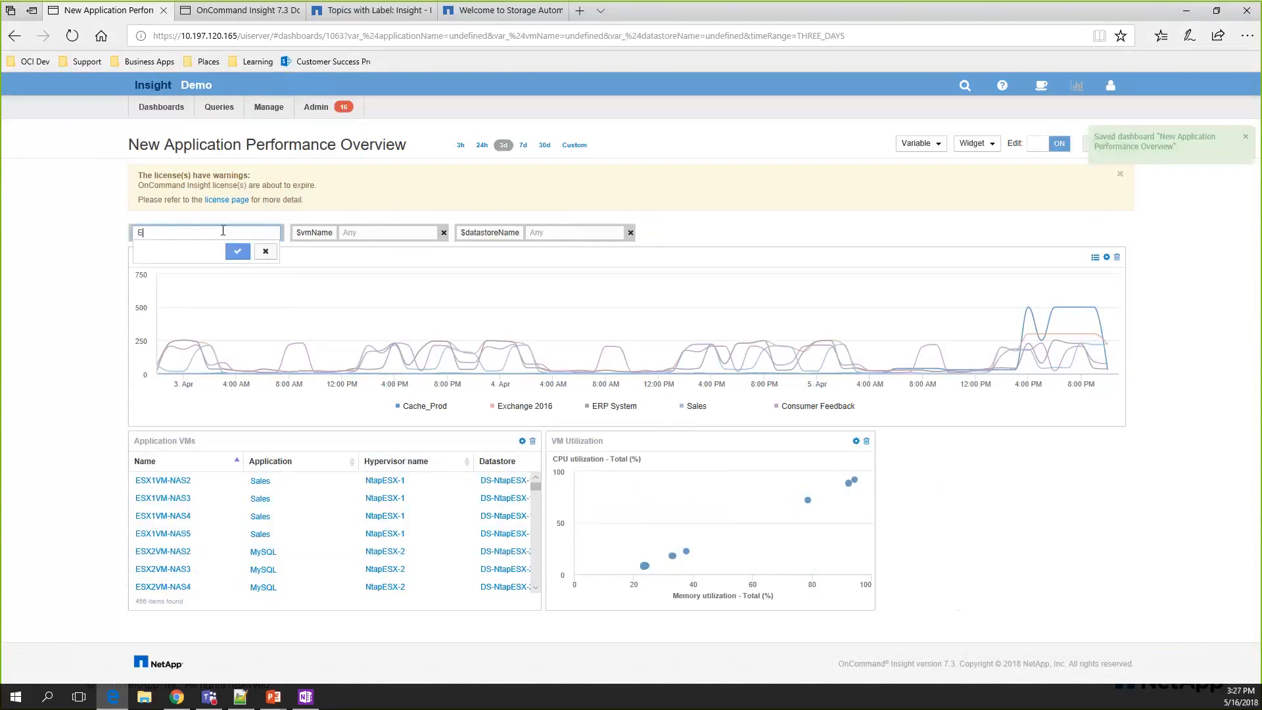
{"action": "type", "text": "RP"}
{"action": "key", "text": "Return"}
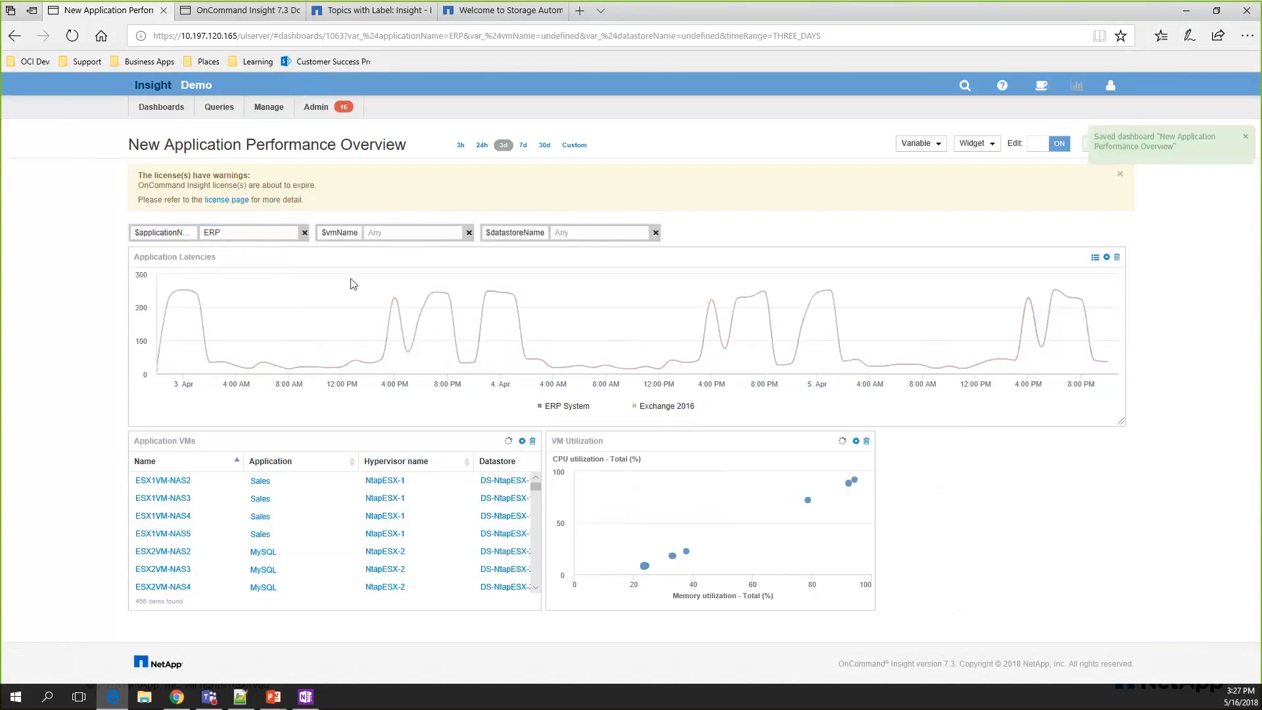
{"action": "mouse_move", "coordinate": [696, 562]}
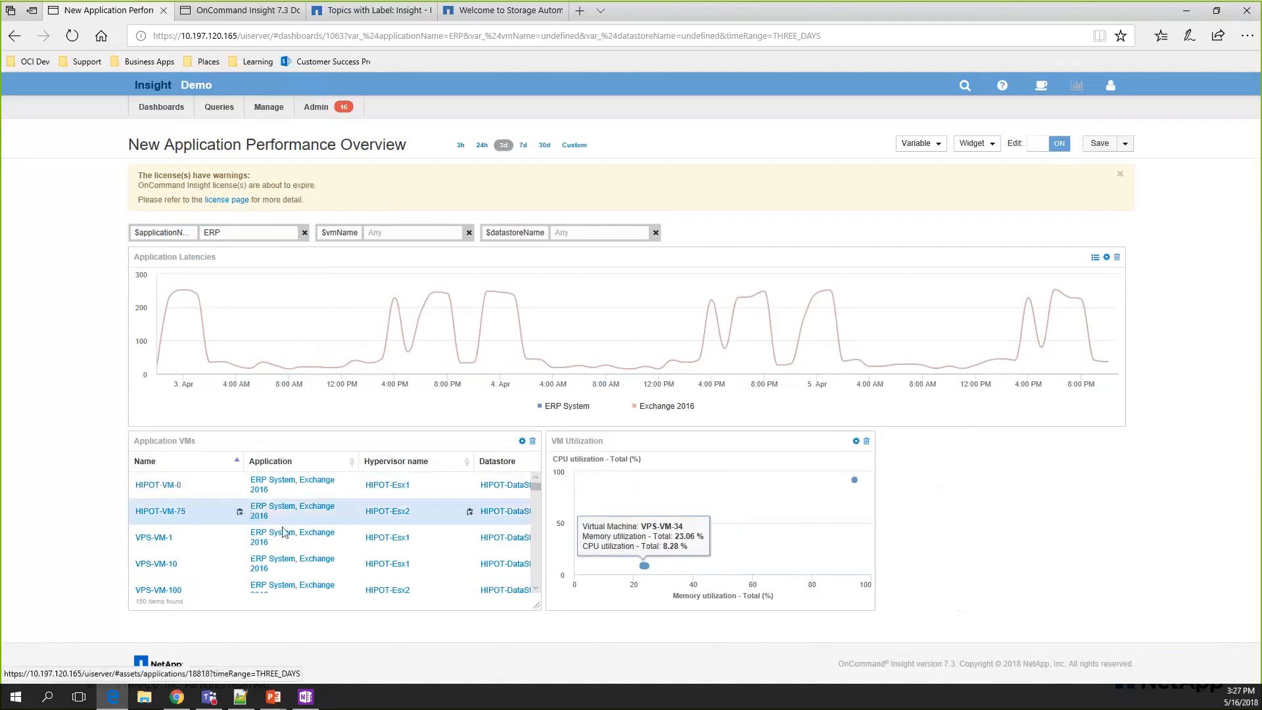
{"action": "mouse_move", "coordinate": [848, 479]}
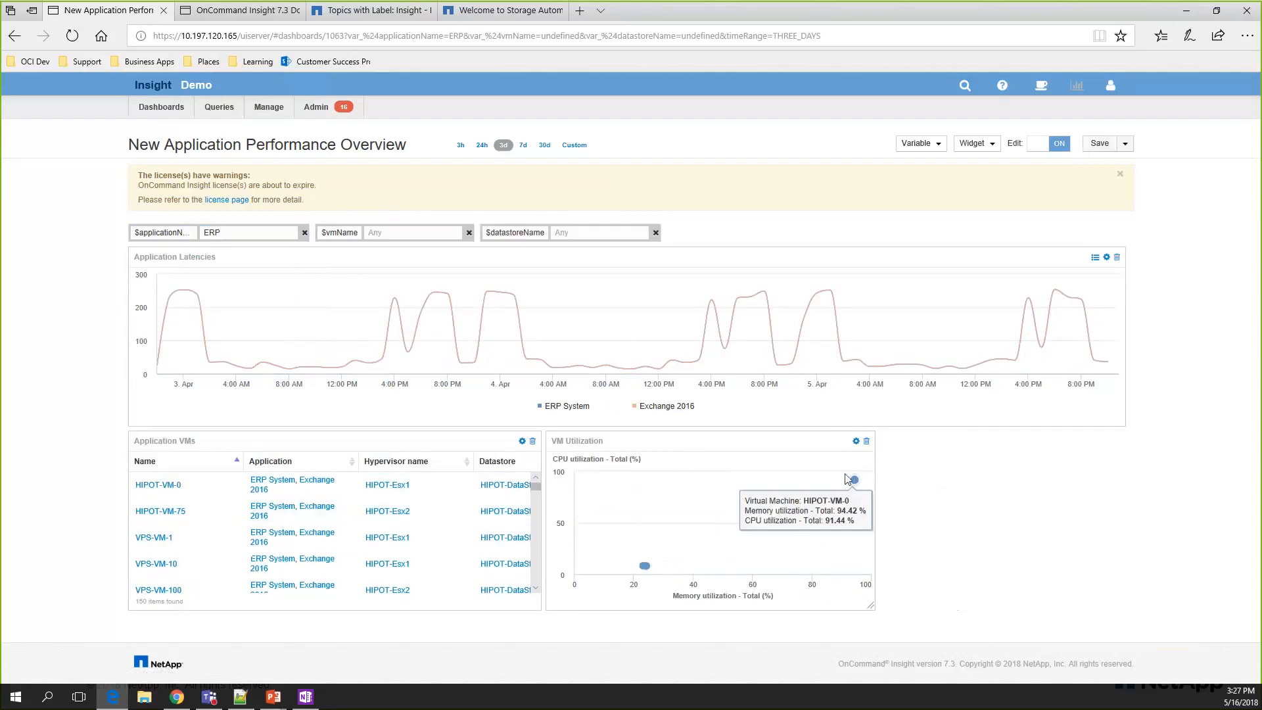
Step: Clear the ERP value from the $applicationName variable so the dashboard covers all applications
{"action": "left_click", "coordinate": [236, 233]}
{"action": "double_click", "coordinate": [203, 234]}
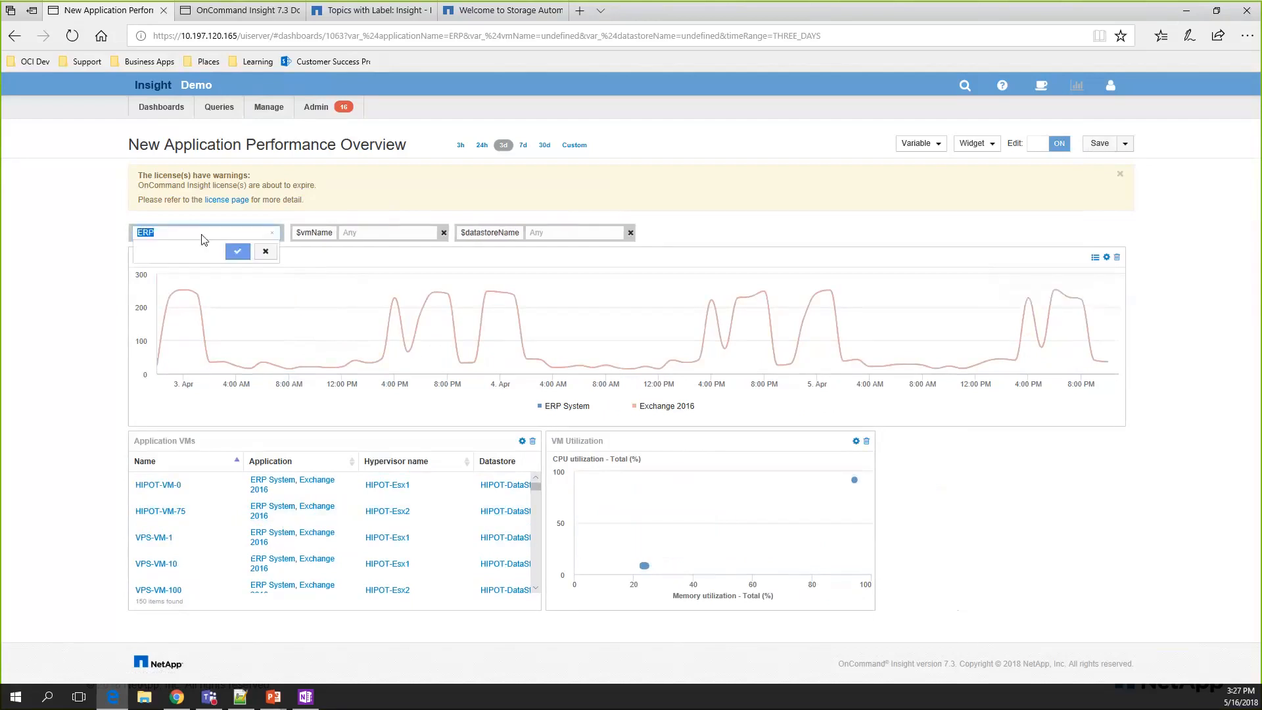
{"action": "key", "text": "BackSpace"}
{"action": "key", "text": "Return"}
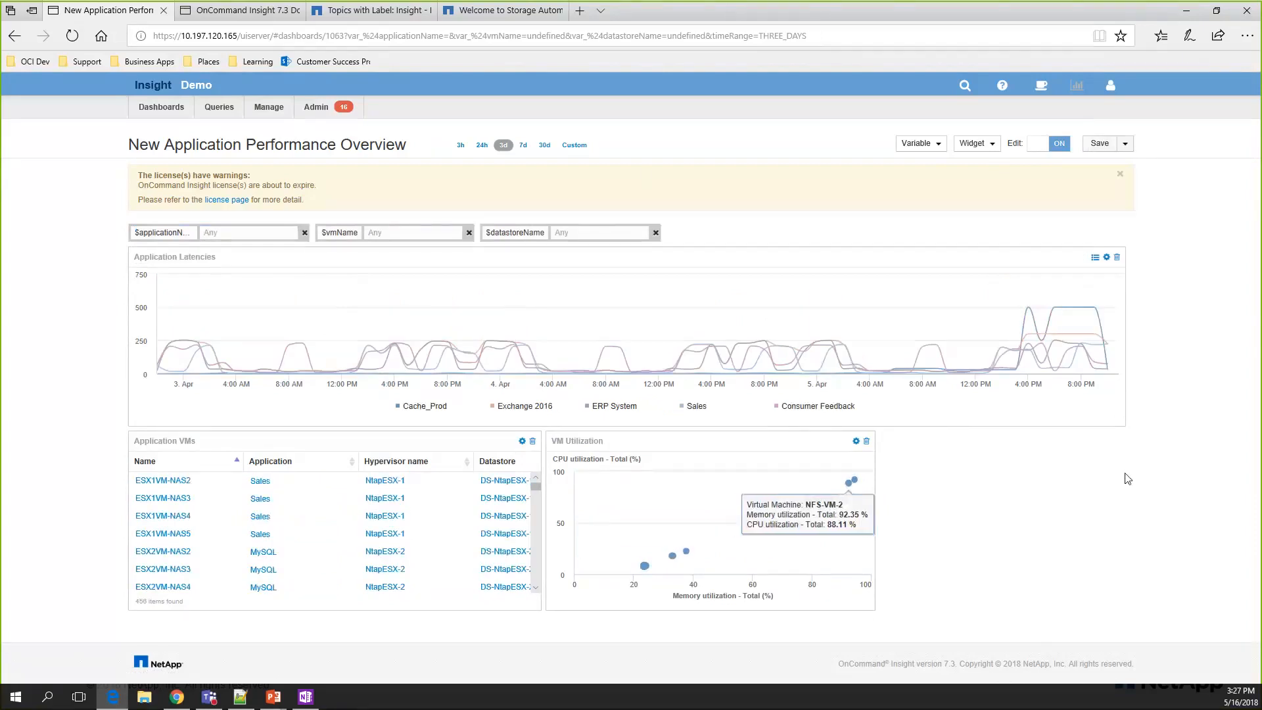
{"action": "left_click", "coordinate": [974, 143]}
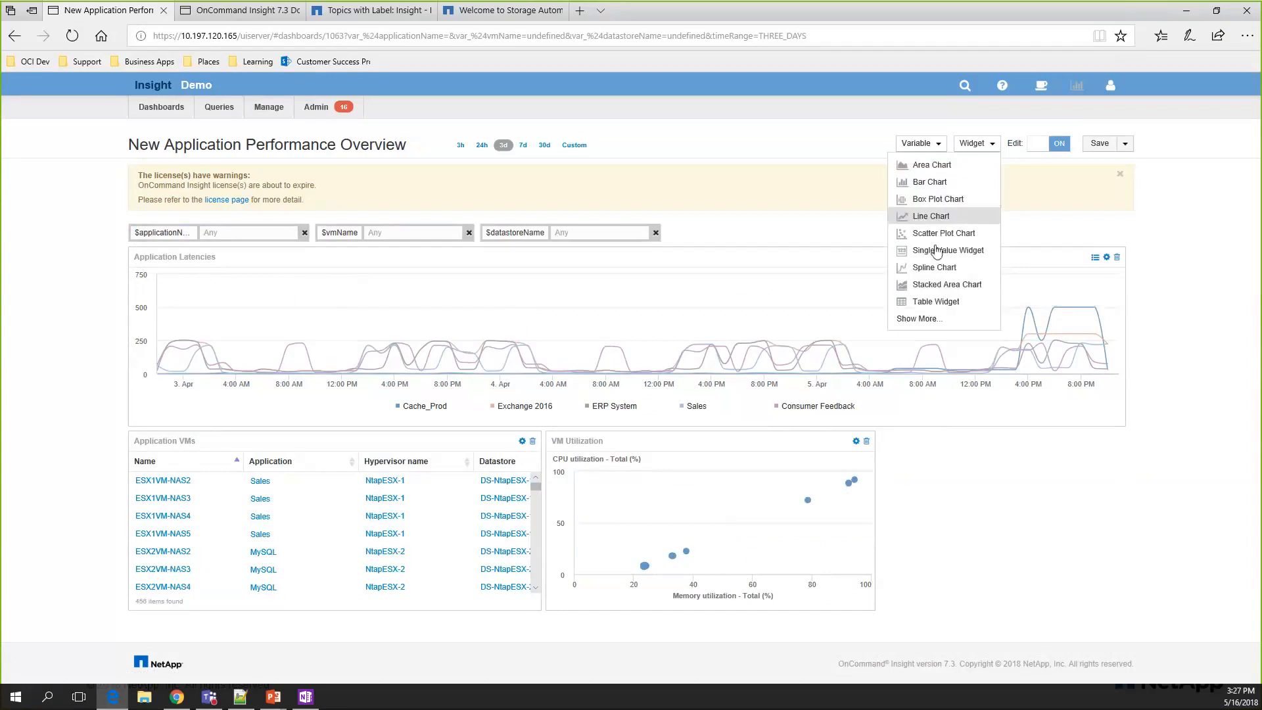
{"action": "left_click", "coordinate": [940, 302]}
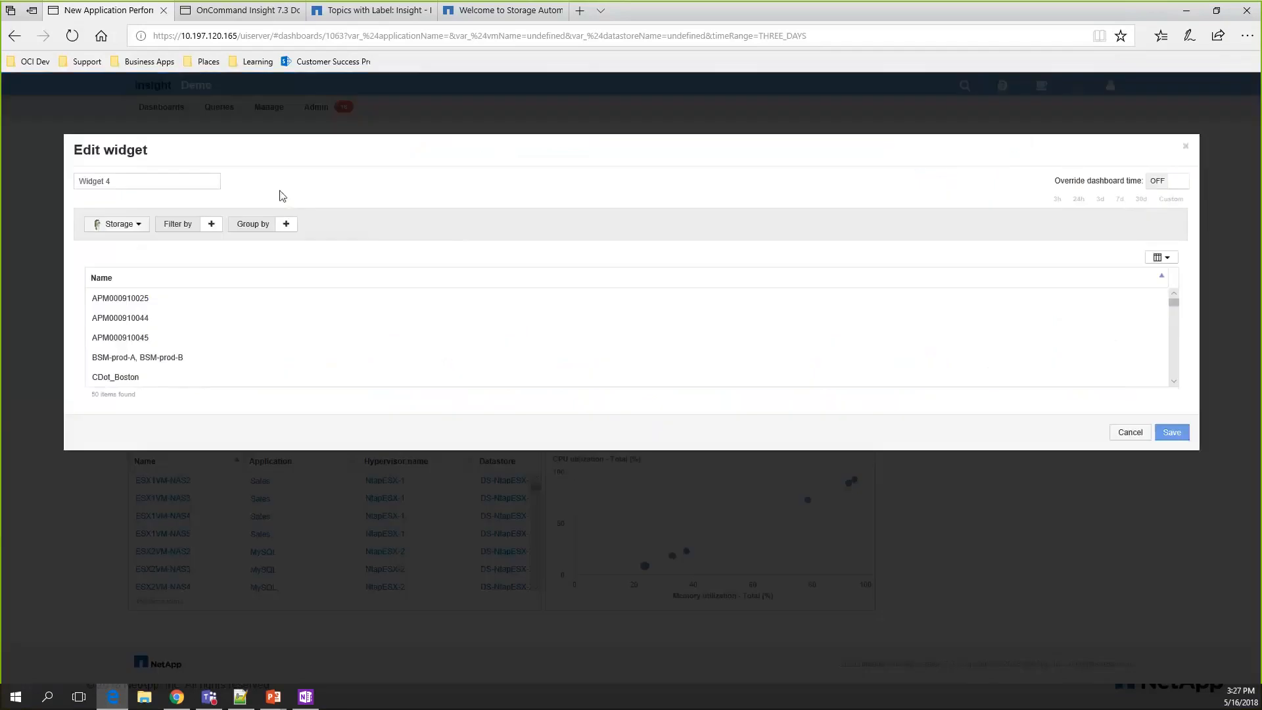
{"action": "left_click", "coordinate": [129, 222]}
{"action": "scroll", "coordinate": [152, 333], "scroll_direction": "down", "scroll_amount": 5}
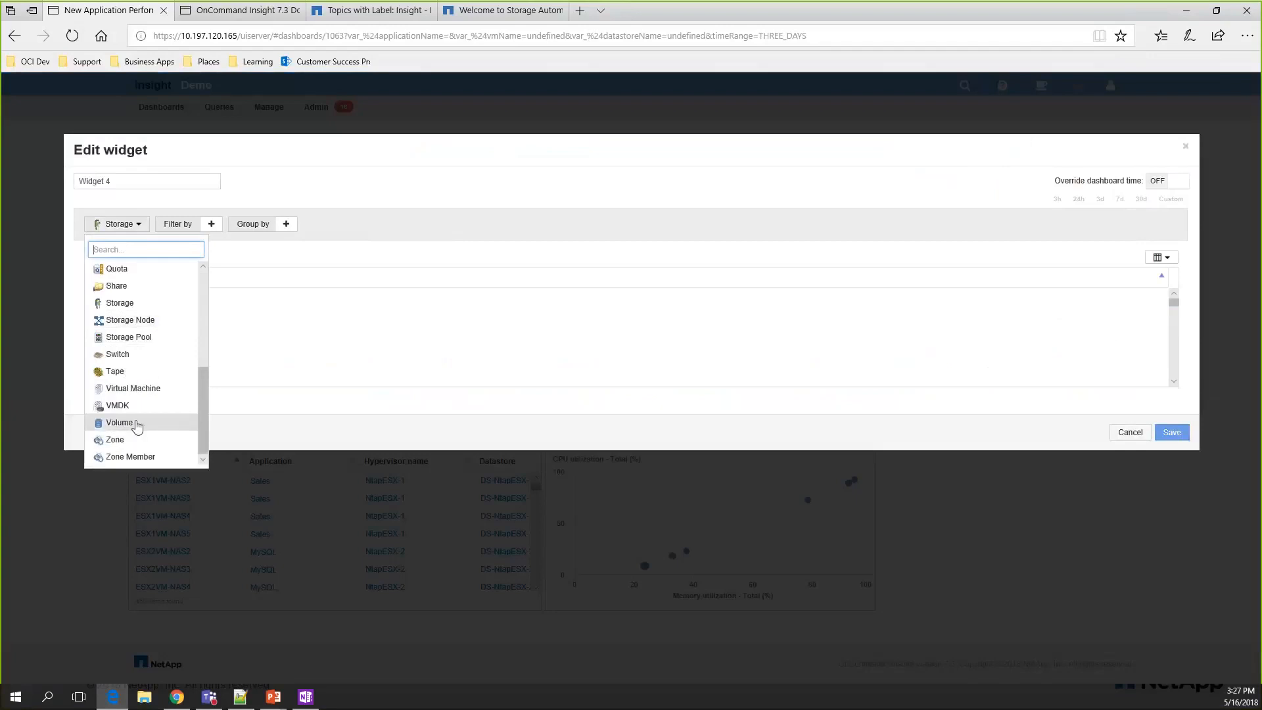
{"action": "left_click", "coordinate": [144, 388]}
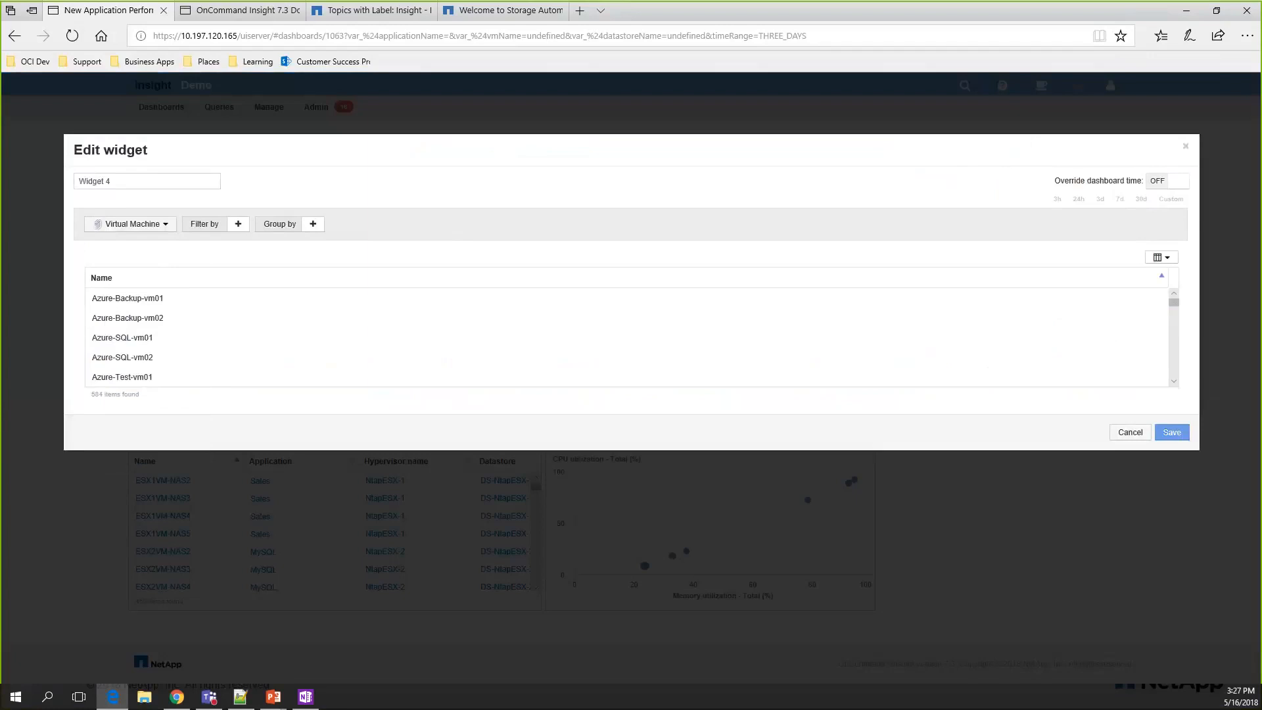
{"action": "key", "text": "alt+Tab"}
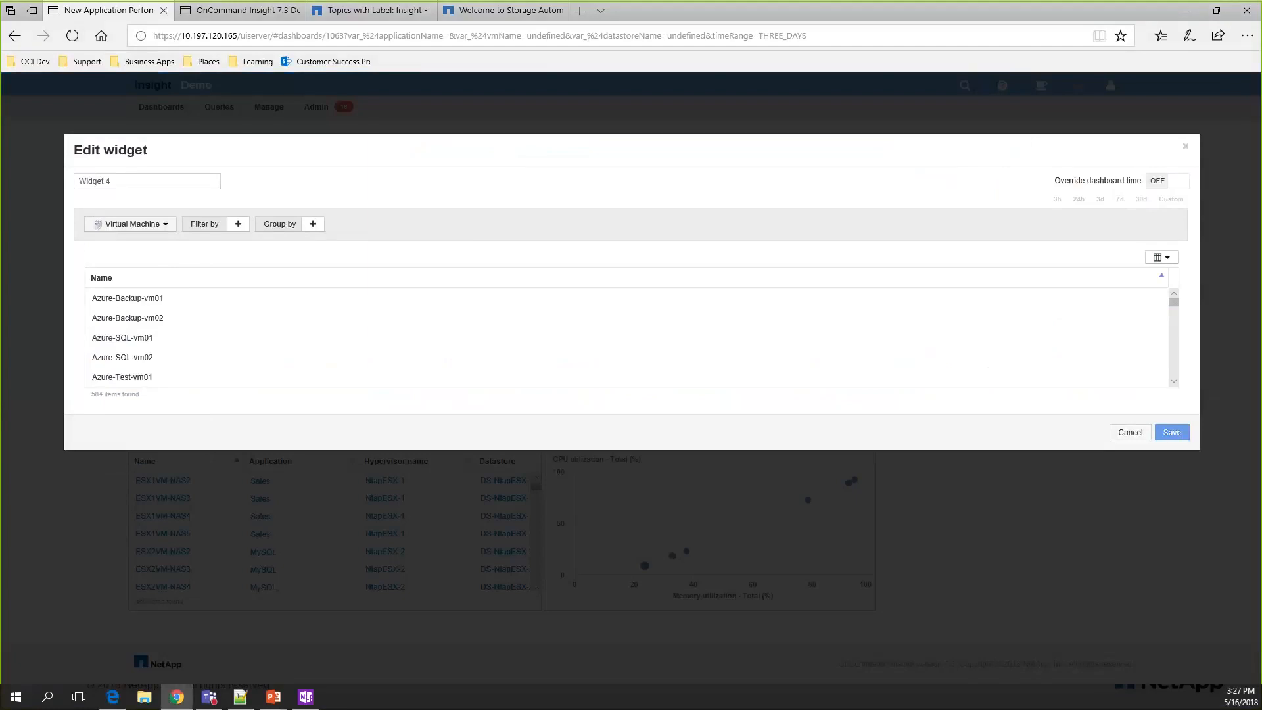
{"action": "left_click", "coordinate": [225, 221]}
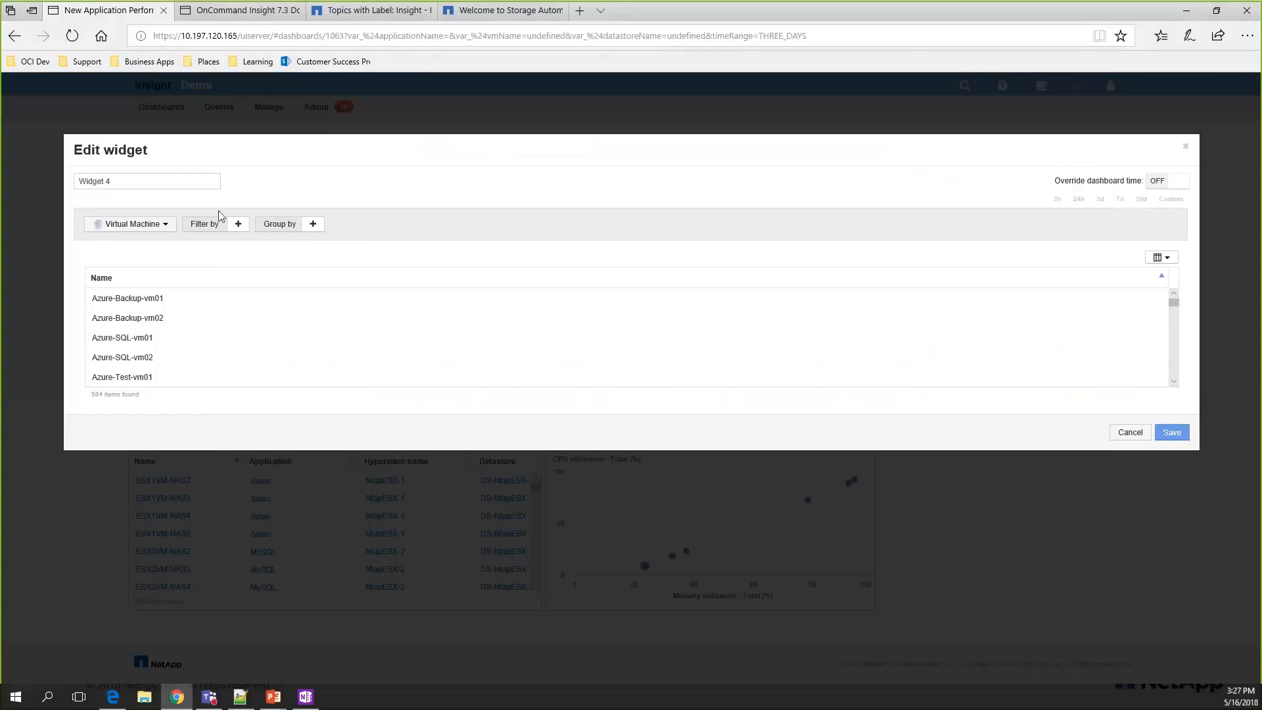
{"action": "left_click", "coordinate": [238, 224]}
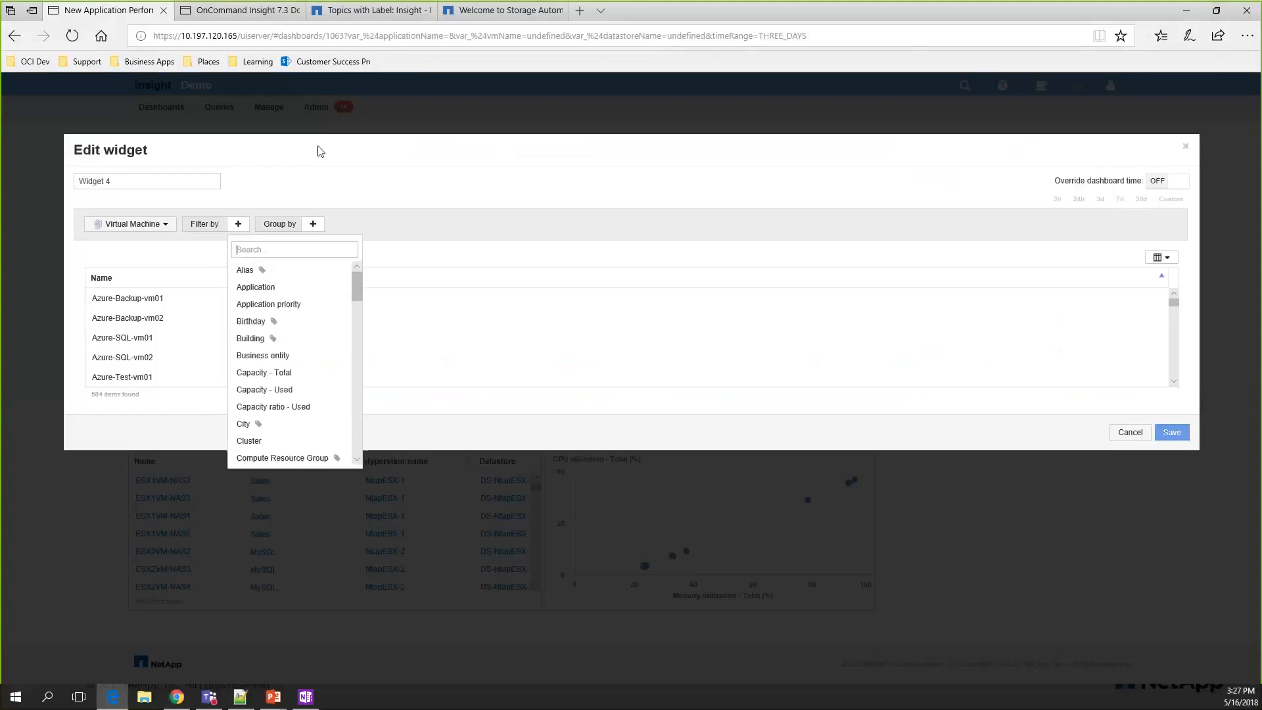
{"action": "left_click", "coordinate": [275, 250]}
{"action": "left_click", "coordinate": [269, 248]}
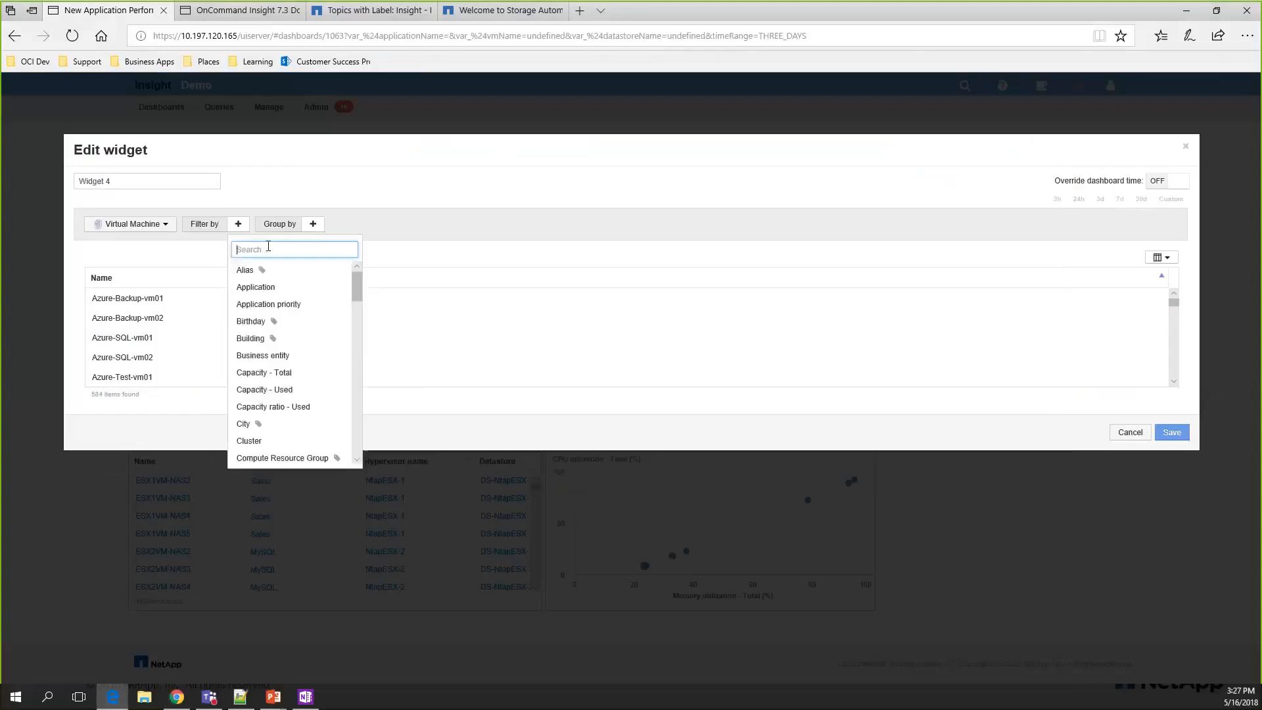
{"action": "type", "text": "appli"}
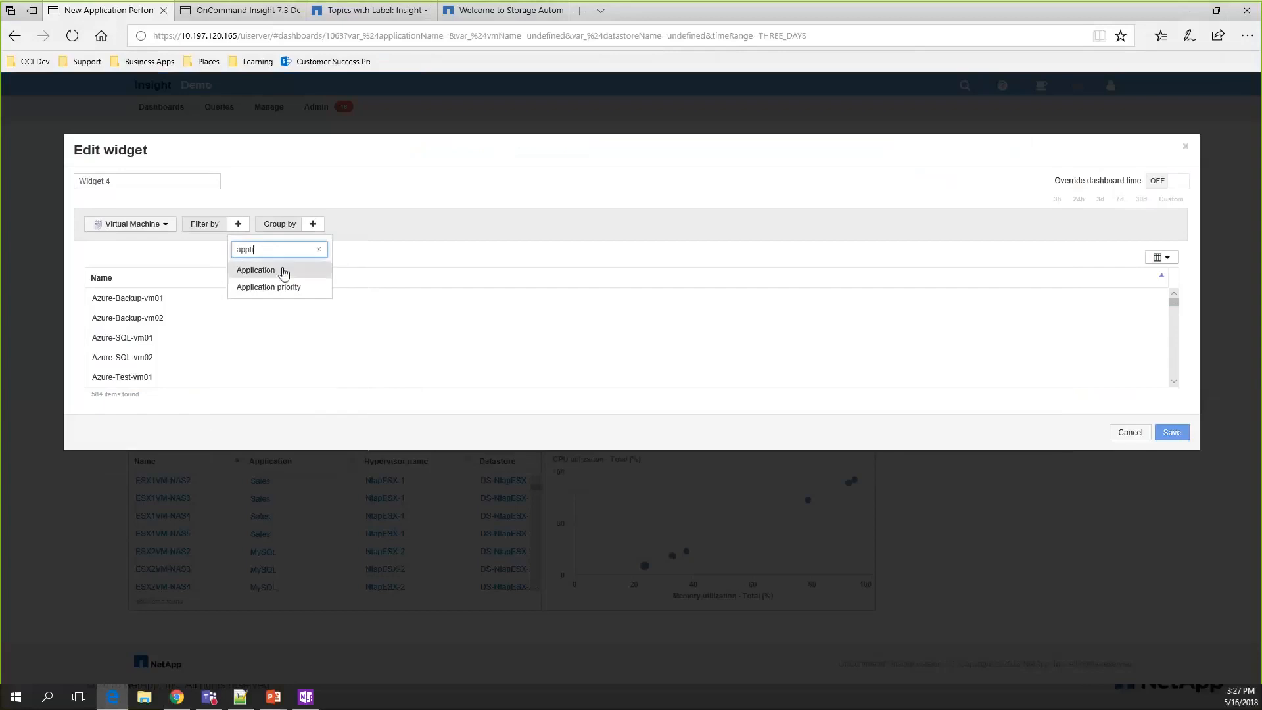
{"action": "left_click", "coordinate": [281, 271]}
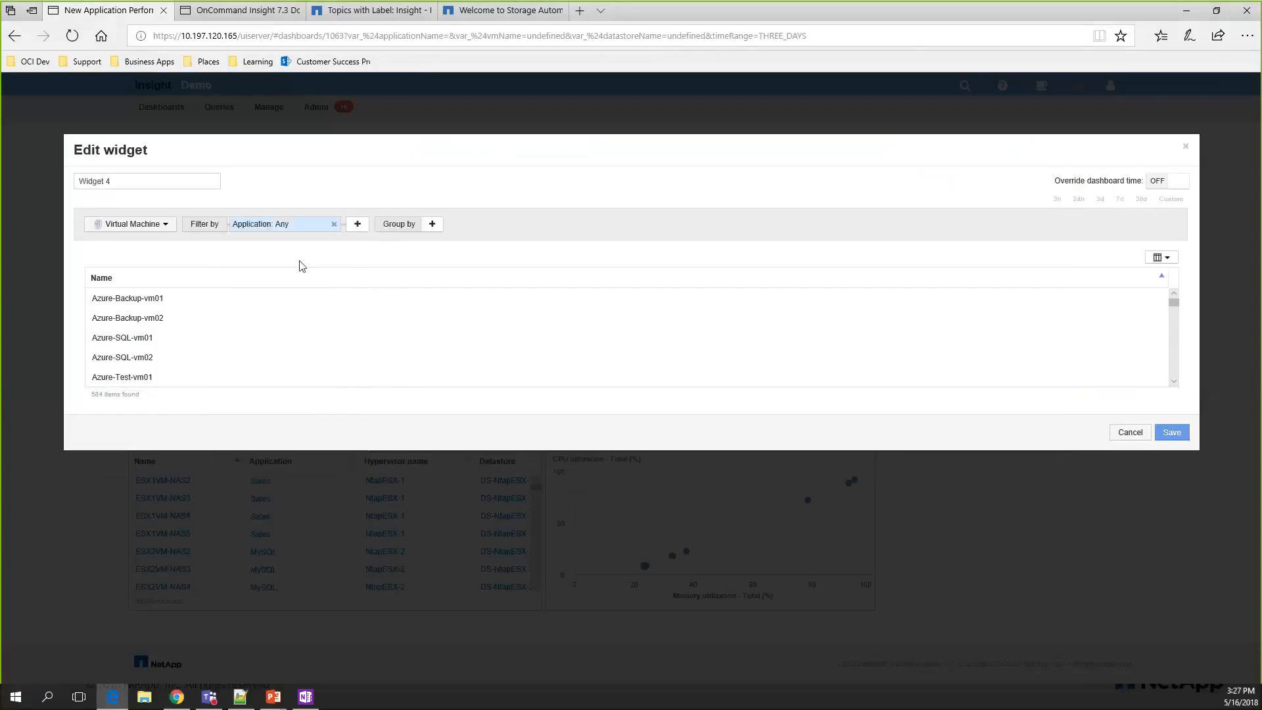
{"action": "left_click", "coordinate": [340, 217]}
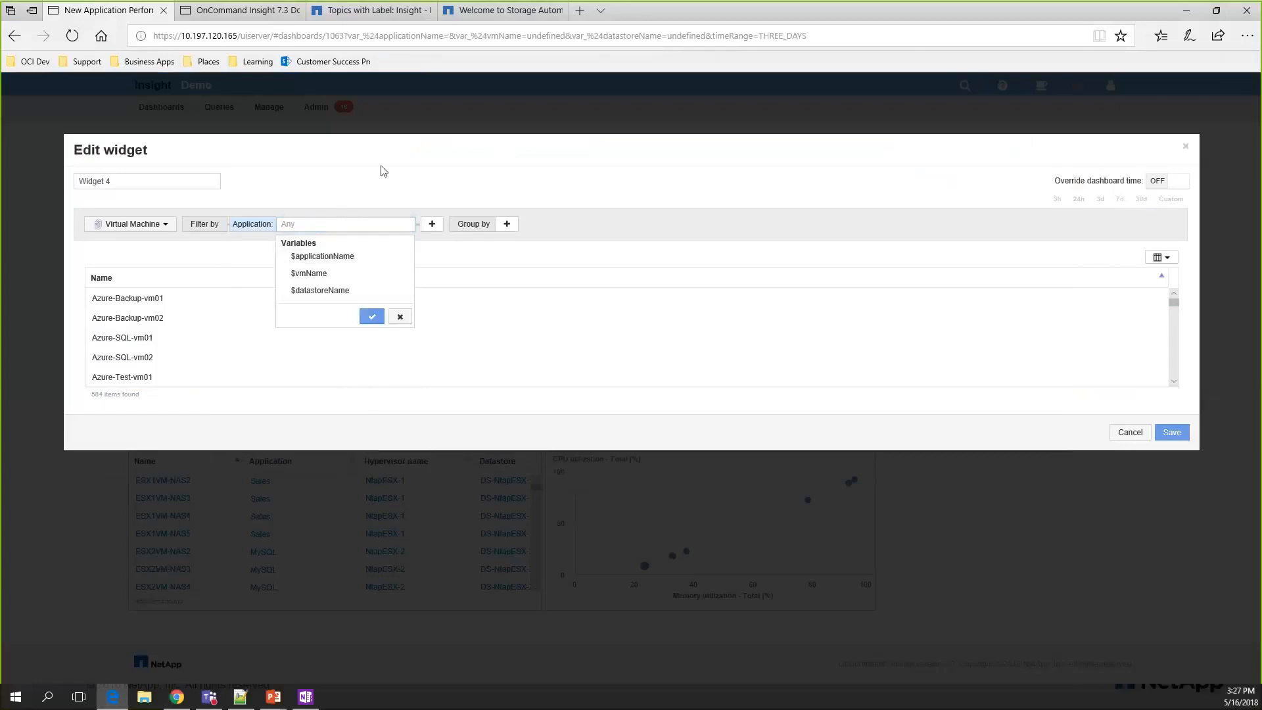
{"action": "left_click", "coordinate": [341, 257]}
{"action": "left_click", "coordinate": [357, 224]}
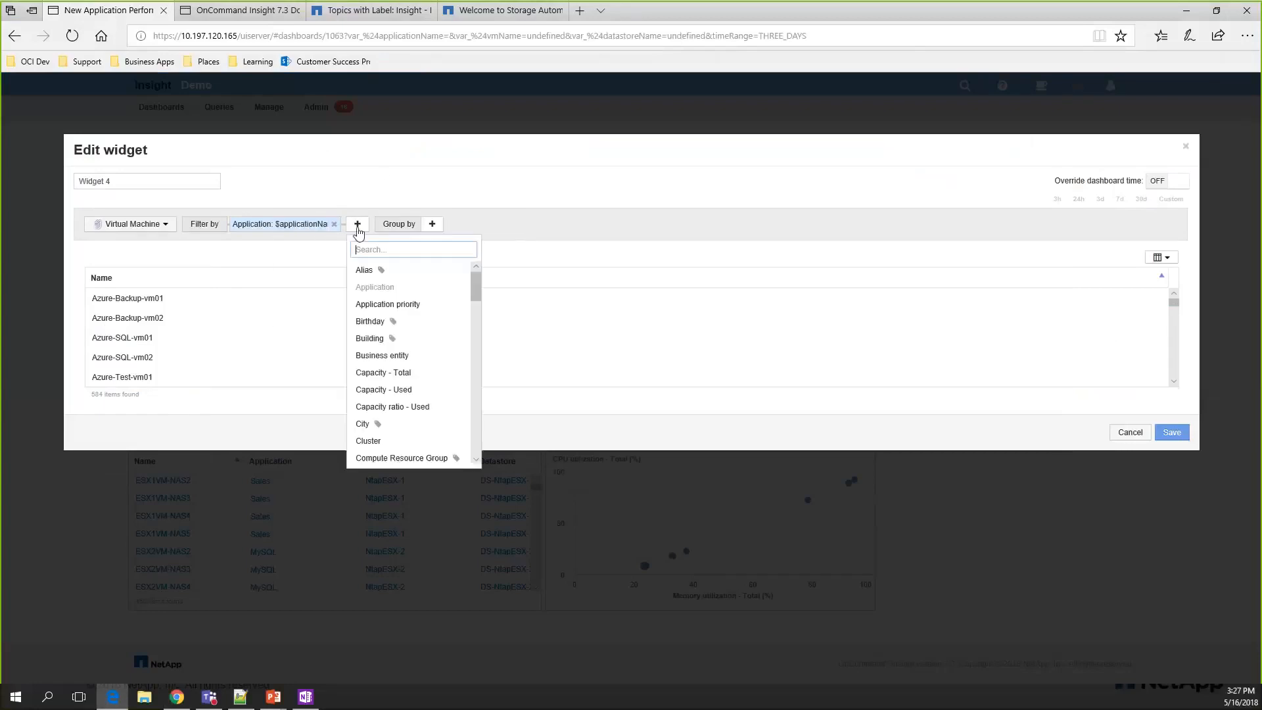
{"action": "left_click", "coordinate": [391, 306]}
{"action": "left_click", "coordinate": [442, 226]}
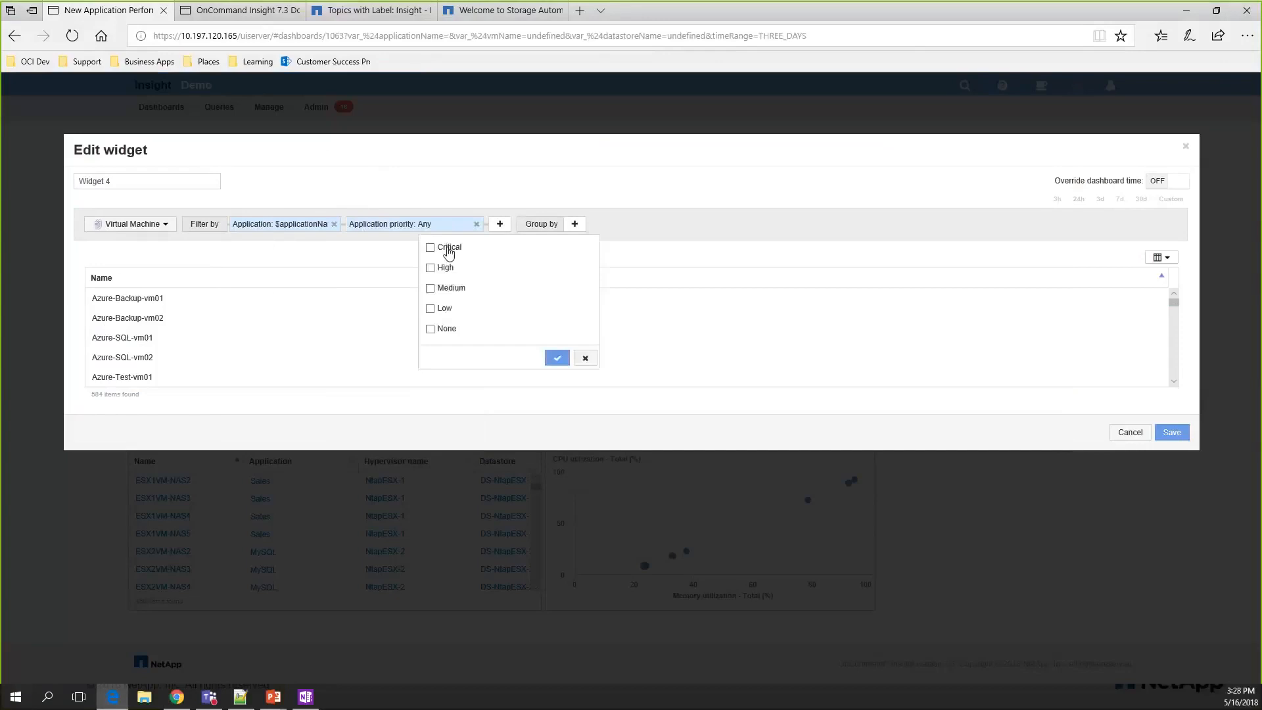
{"action": "left_click", "coordinate": [430, 267]}
{"action": "left_click", "coordinate": [555, 358]}
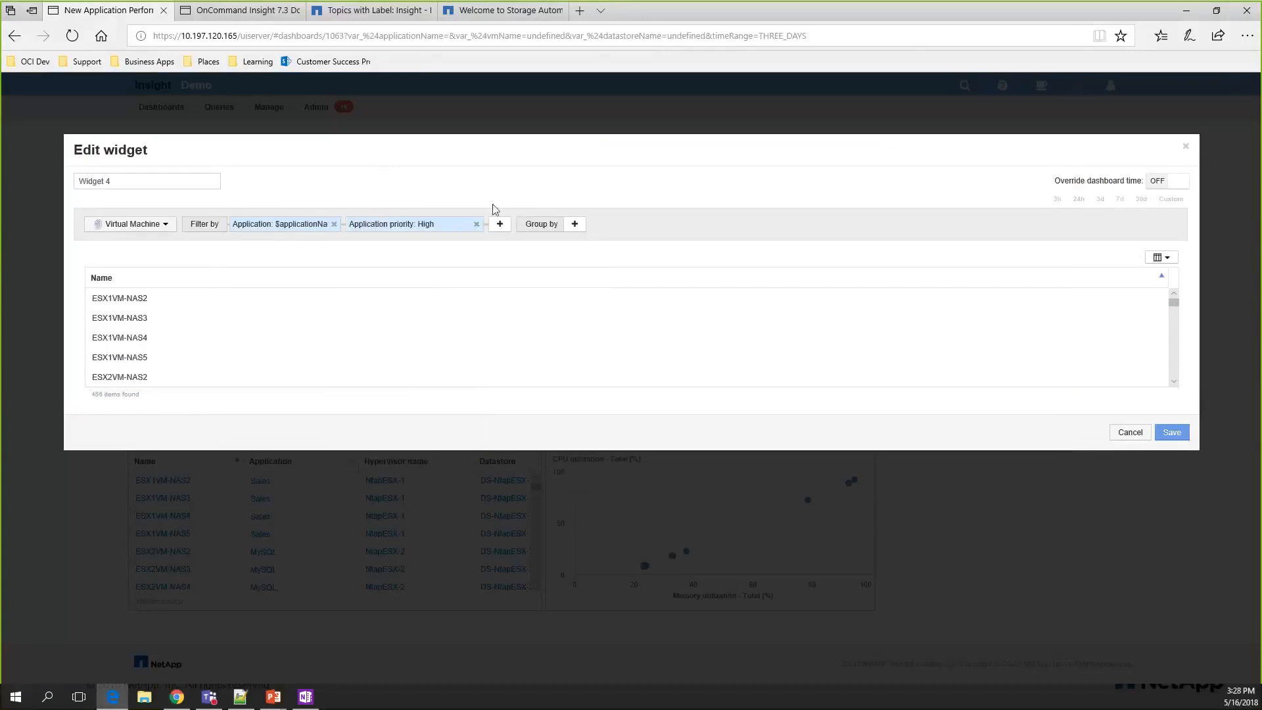
{"action": "left_click", "coordinate": [499, 224]}
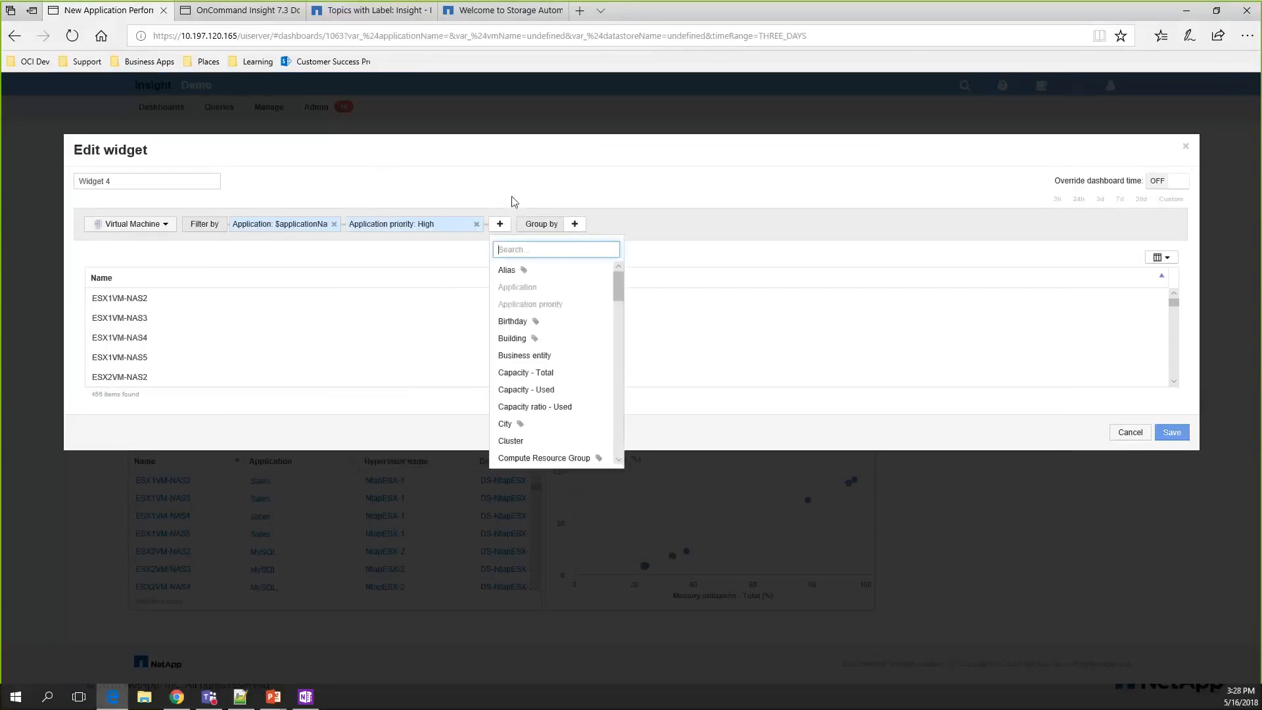
{"action": "scroll", "coordinate": [558, 355], "scroll_direction": "down", "scroll_amount": 1}
{"action": "scroll", "coordinate": [558, 355], "scroll_direction": "down", "scroll_amount": 8}
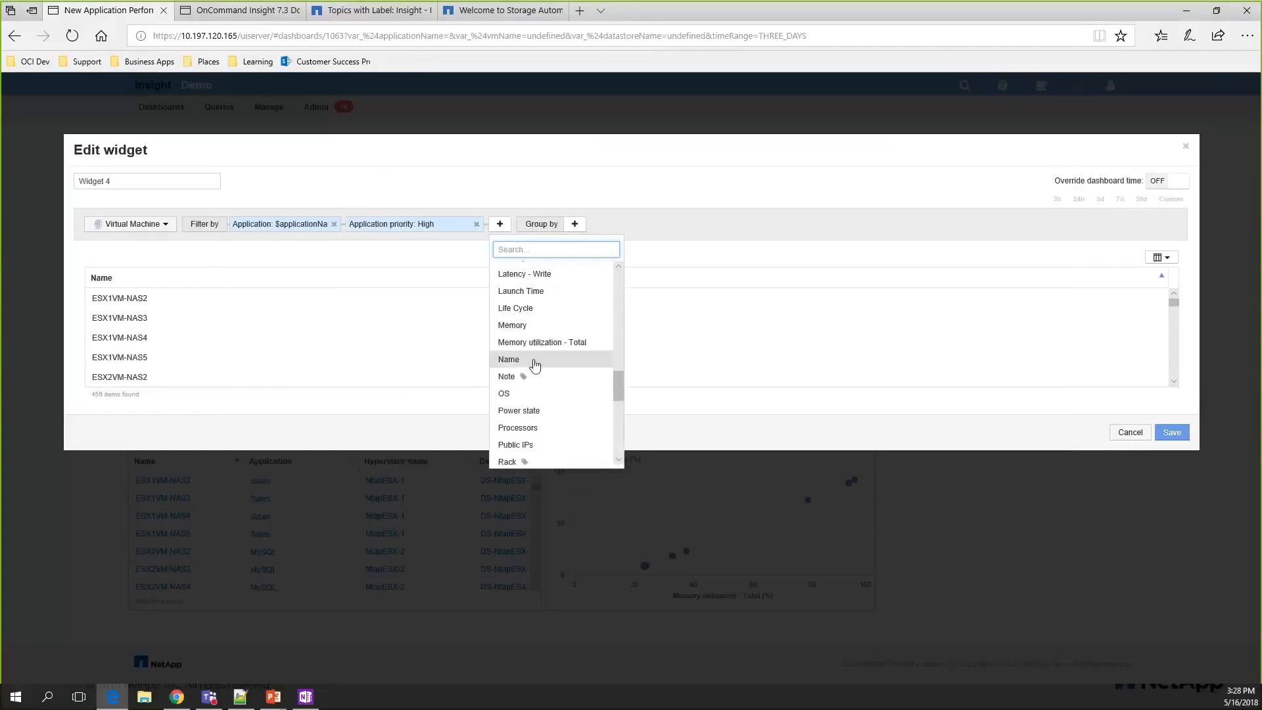
{"action": "left_click", "coordinate": [534, 360]}
{"action": "left_click", "coordinate": [543, 224]}
{"action": "left_click", "coordinate": [561, 270]}
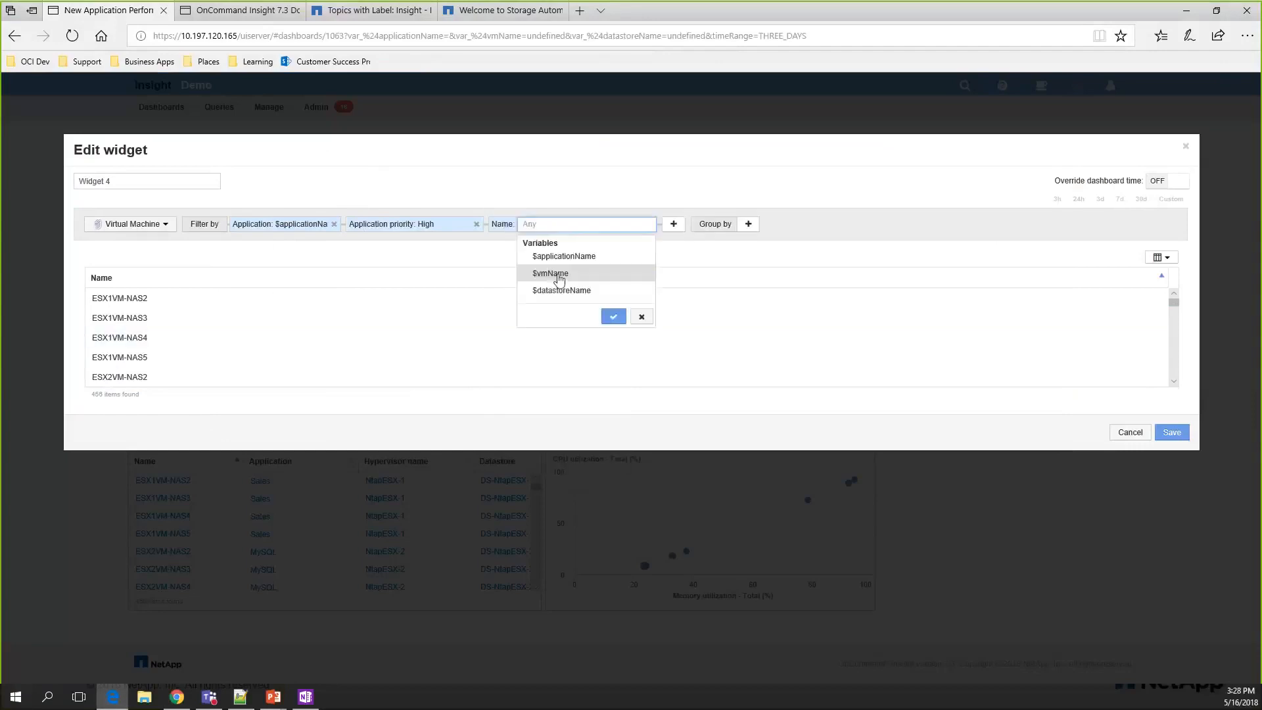
{"action": "left_click", "coordinate": [679, 175]}
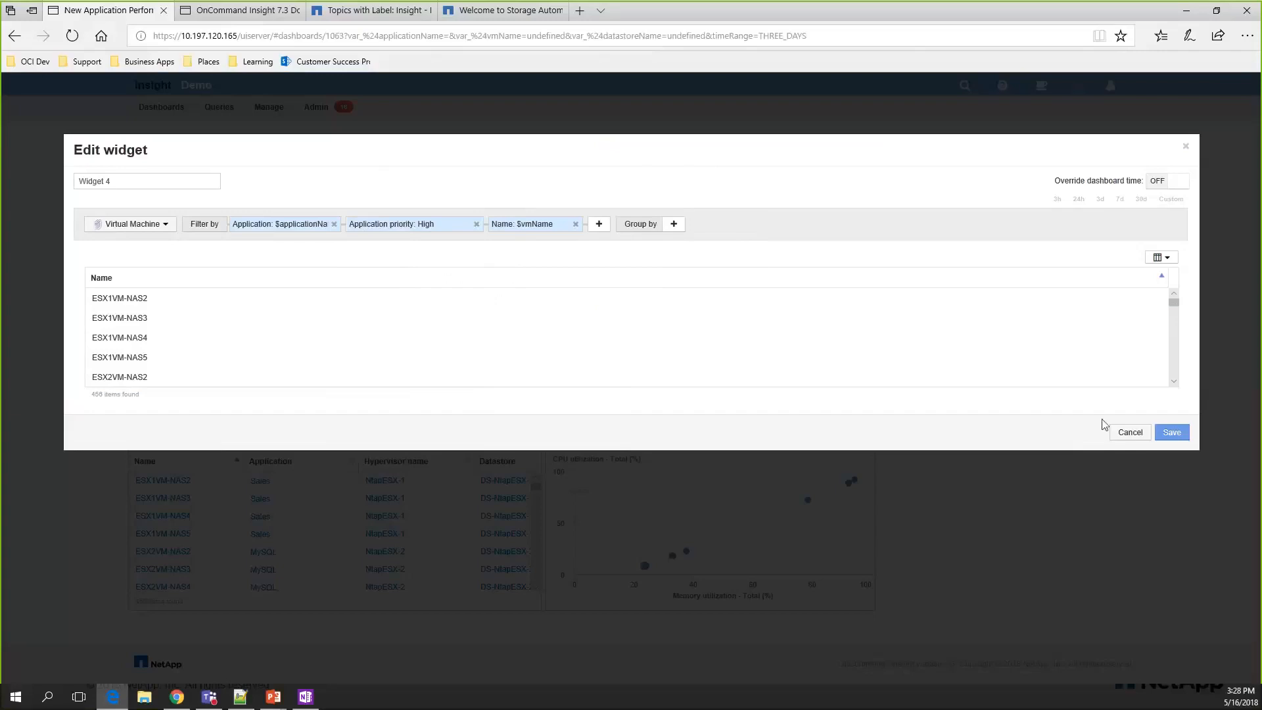
{"action": "left_click", "coordinate": [1128, 433]}
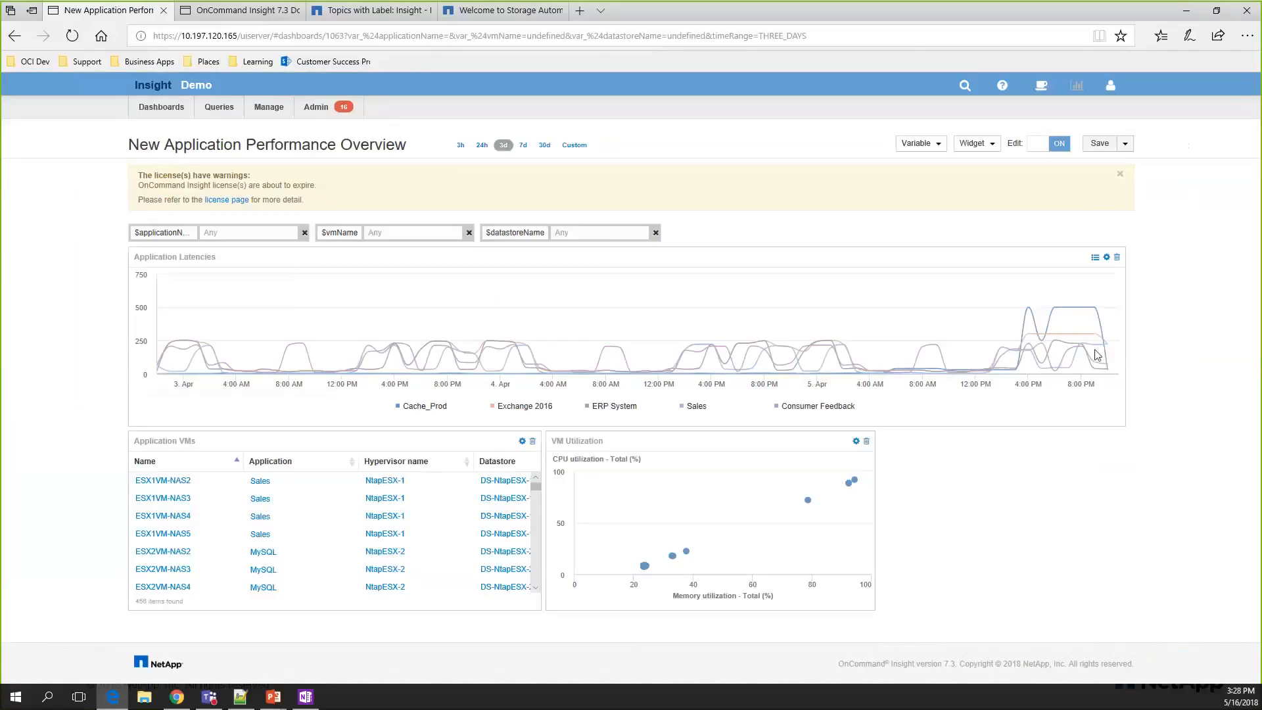
Step: Add a scatter plot widget for Virtual Machine with Swap rate max - Total on the X-axis
{"action": "left_click", "coordinate": [975, 143]}
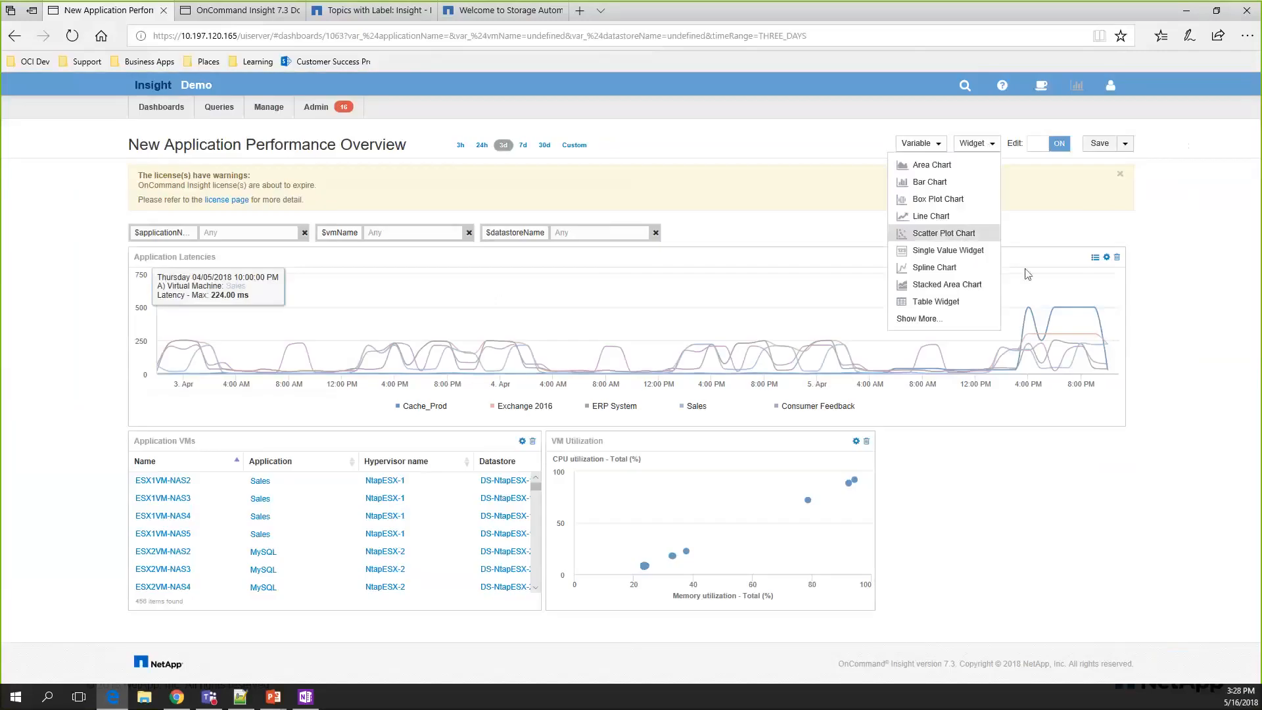
{"action": "left_click", "coordinate": [943, 233]}
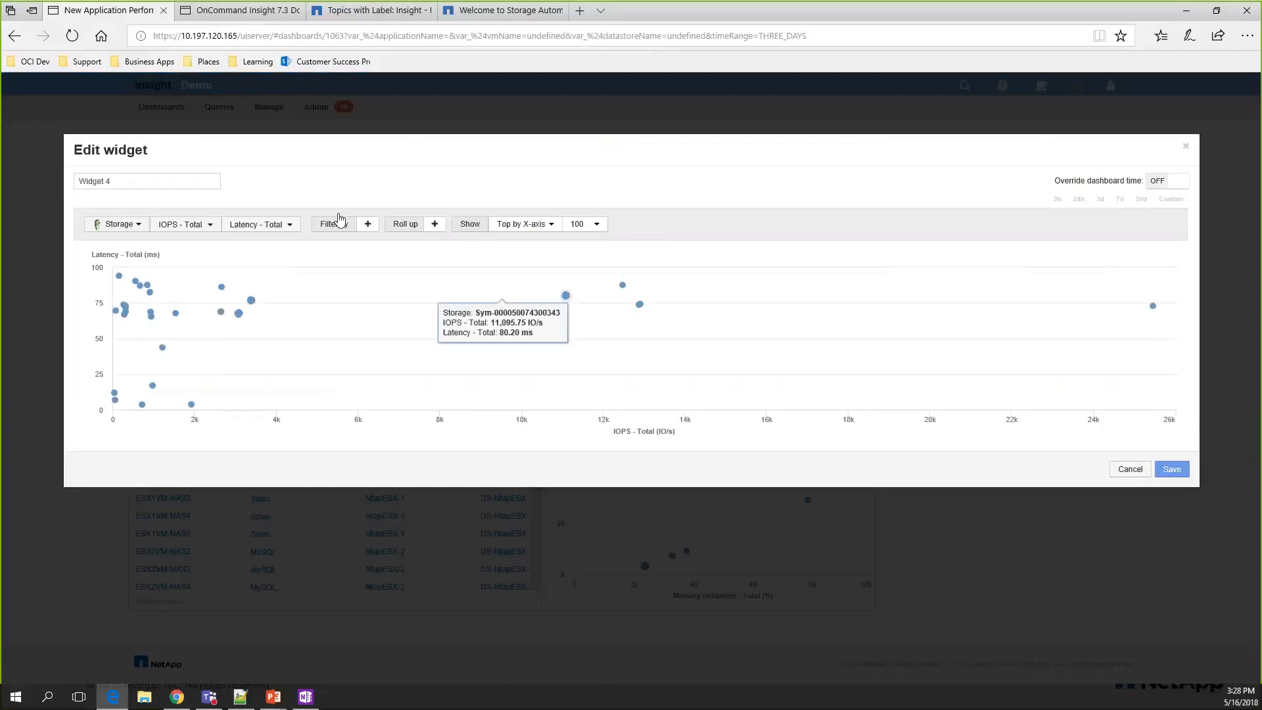
{"action": "left_click", "coordinate": [142, 230]}
{"action": "scroll", "coordinate": [158, 348], "scroll_direction": "down", "scroll_amount": 5}
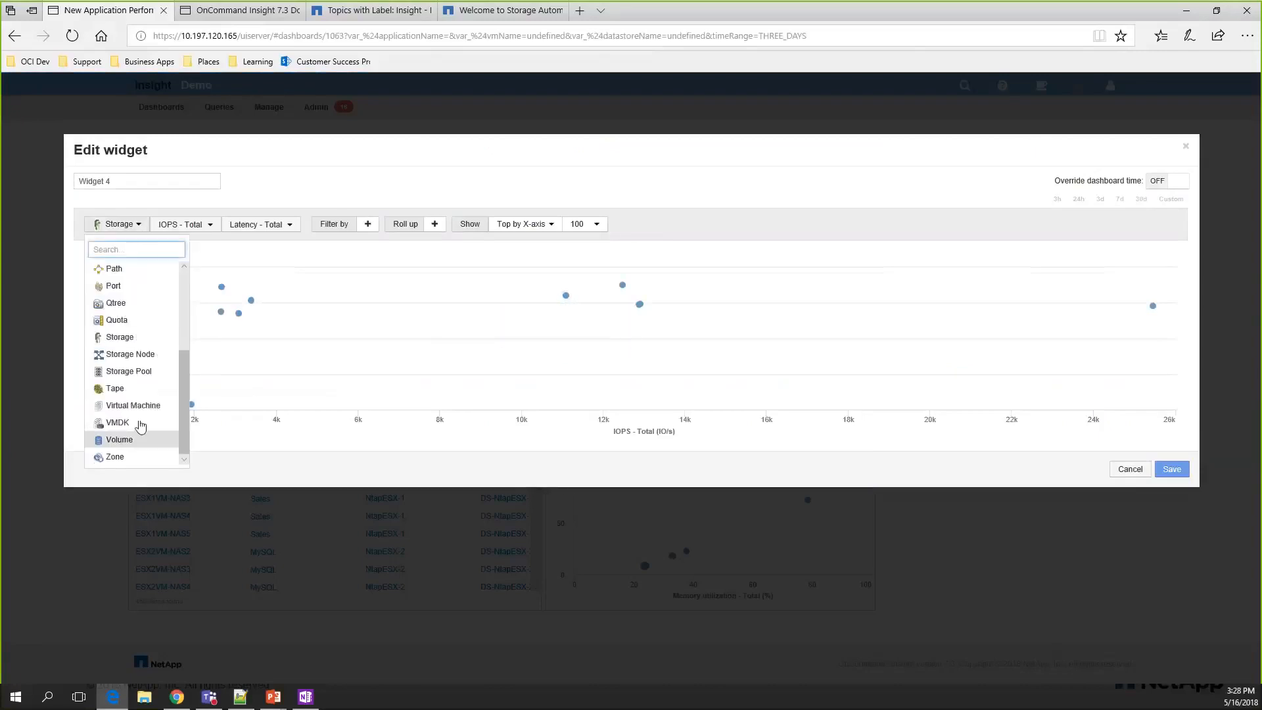
{"action": "left_click", "coordinate": [150, 403]}
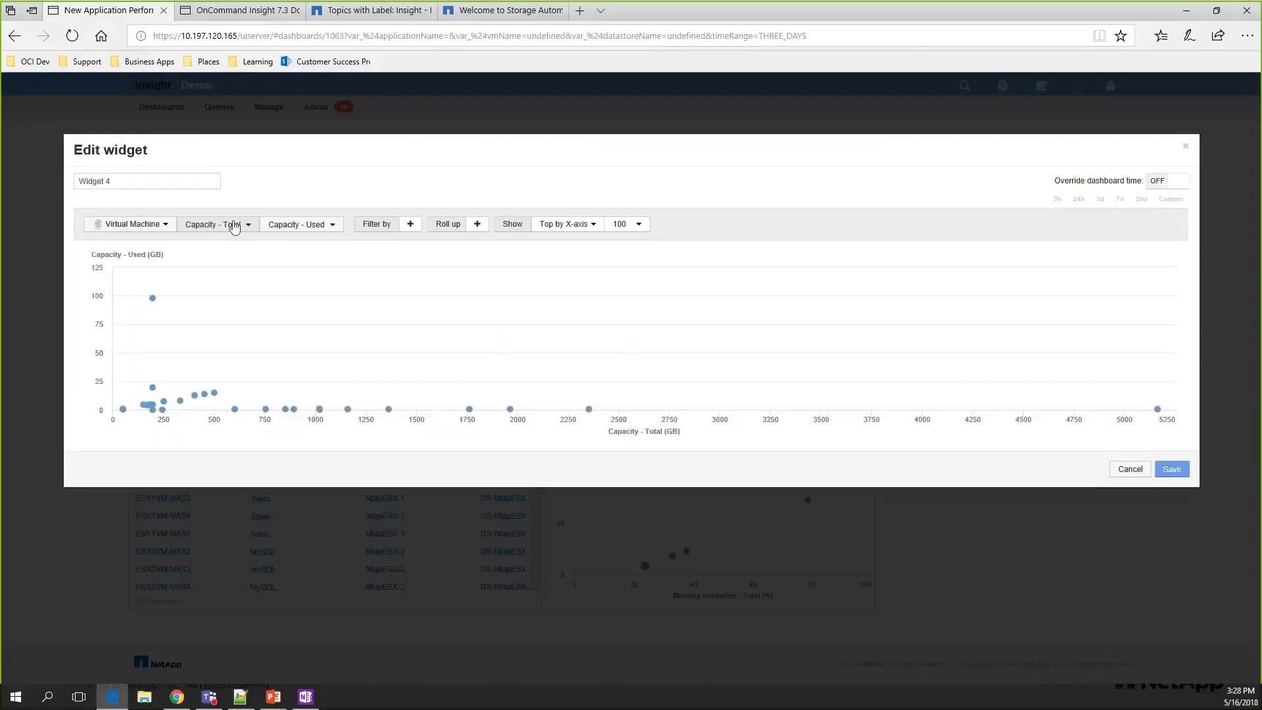
{"action": "left_click", "coordinate": [240, 225]}
{"action": "scroll", "coordinate": [248, 339], "scroll_direction": "down", "scroll_amount": 5}
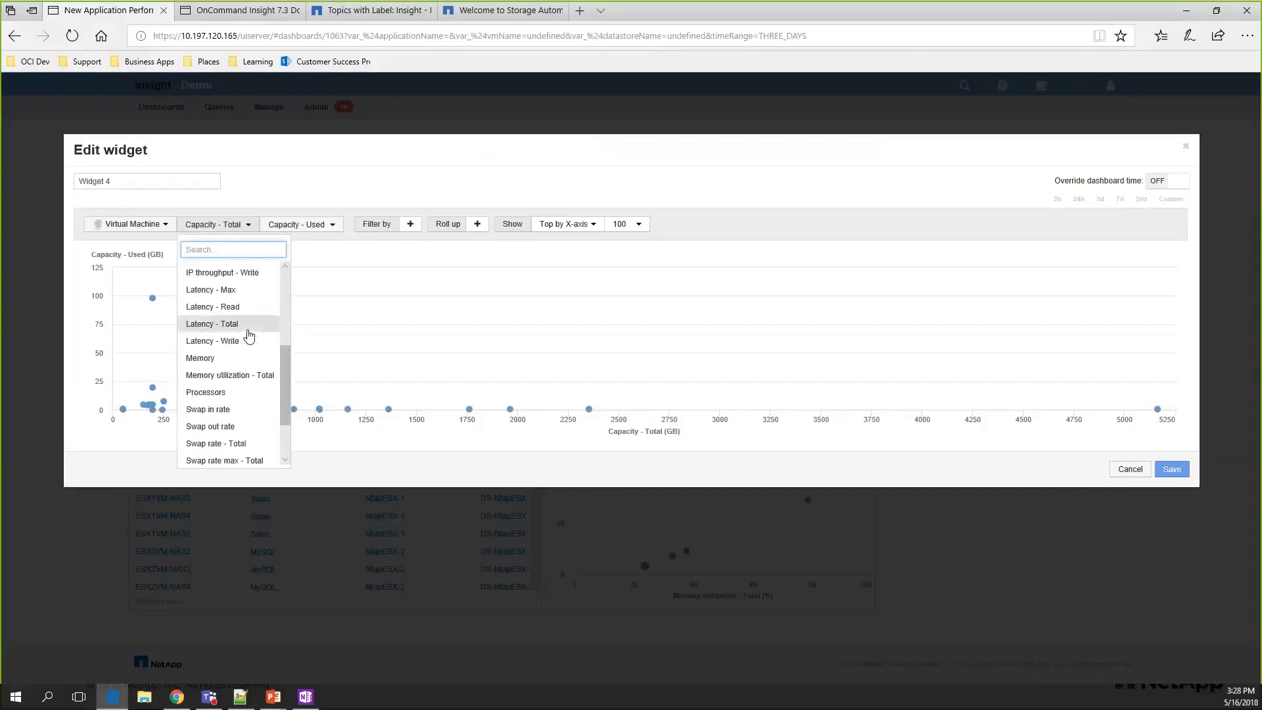
{"action": "scroll", "coordinate": [248, 355], "scroll_direction": "down", "scroll_amount": 2}
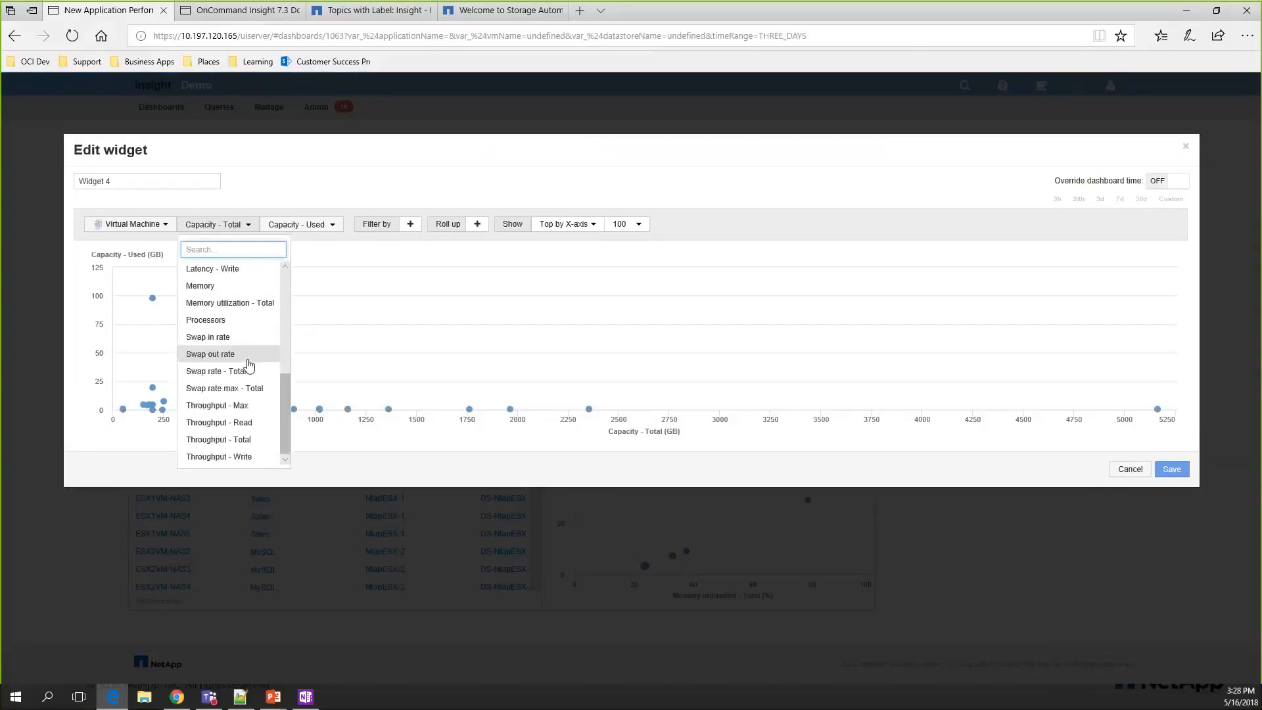
{"action": "left_click", "coordinate": [251, 392]}
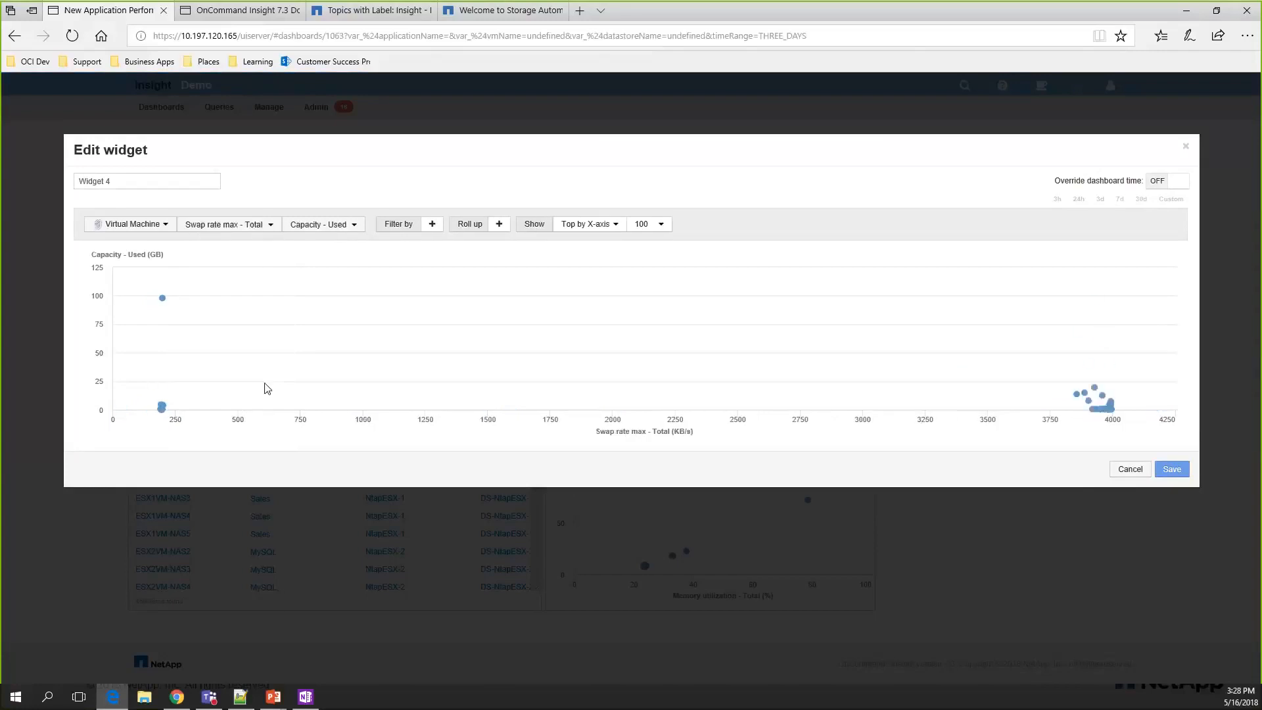
Step: Set the new scatter plot's Y-axis metric to Latency - Max
{"action": "left_click", "coordinate": [336, 227]}
{"action": "scroll", "coordinate": [355, 368], "scroll_direction": "down", "scroll_amount": 3}
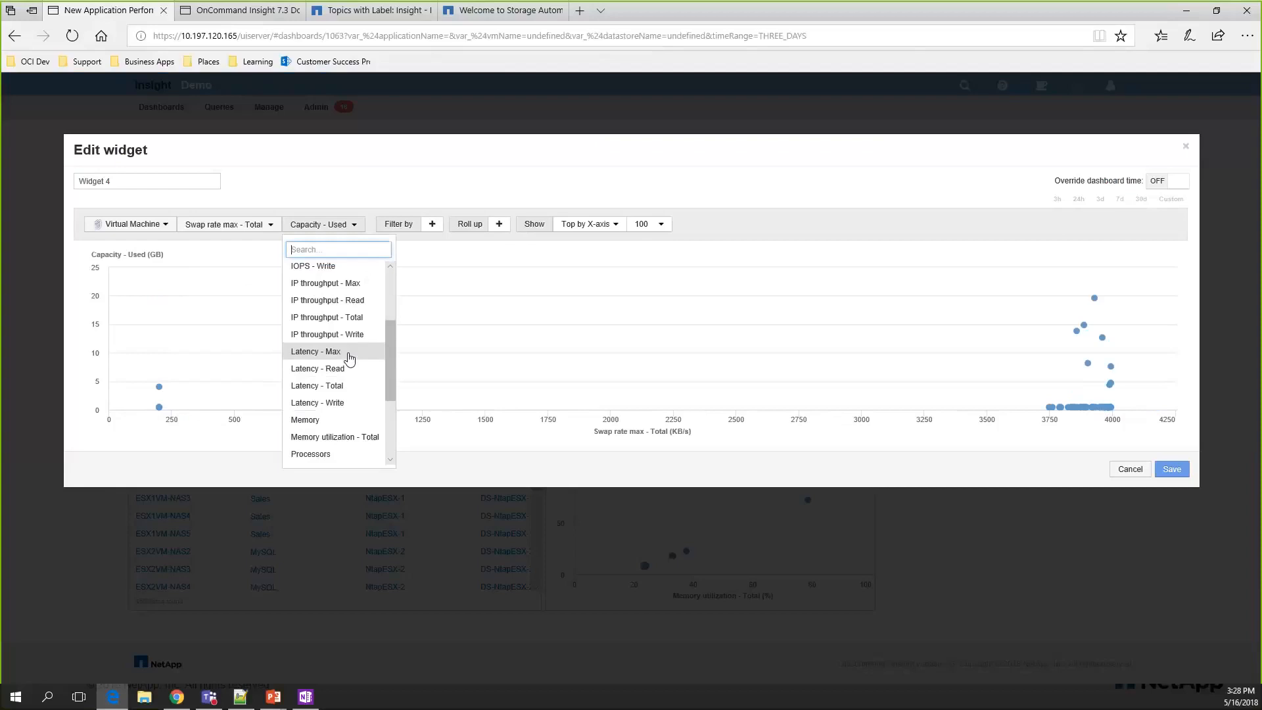
{"action": "left_click", "coordinate": [369, 385]}
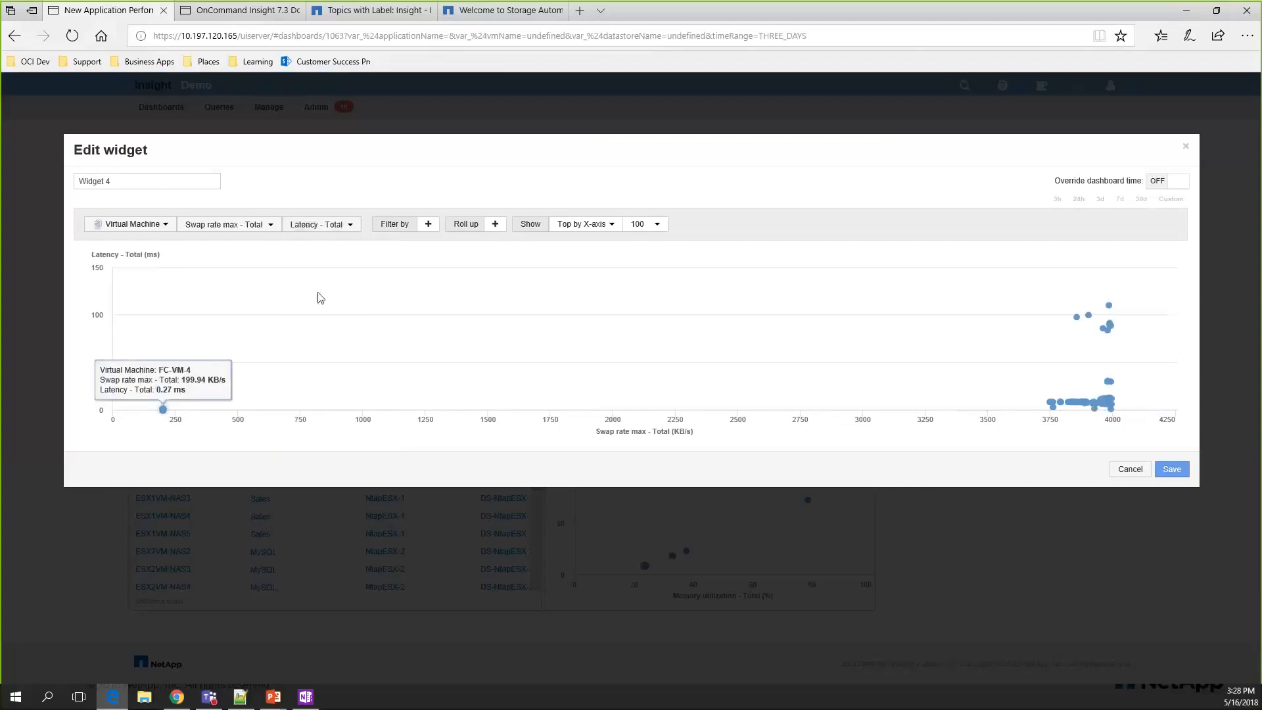
{"action": "left_click", "coordinate": [319, 224]}
{"action": "scroll", "coordinate": [334, 365], "scroll_direction": "down", "scroll_amount": 4}
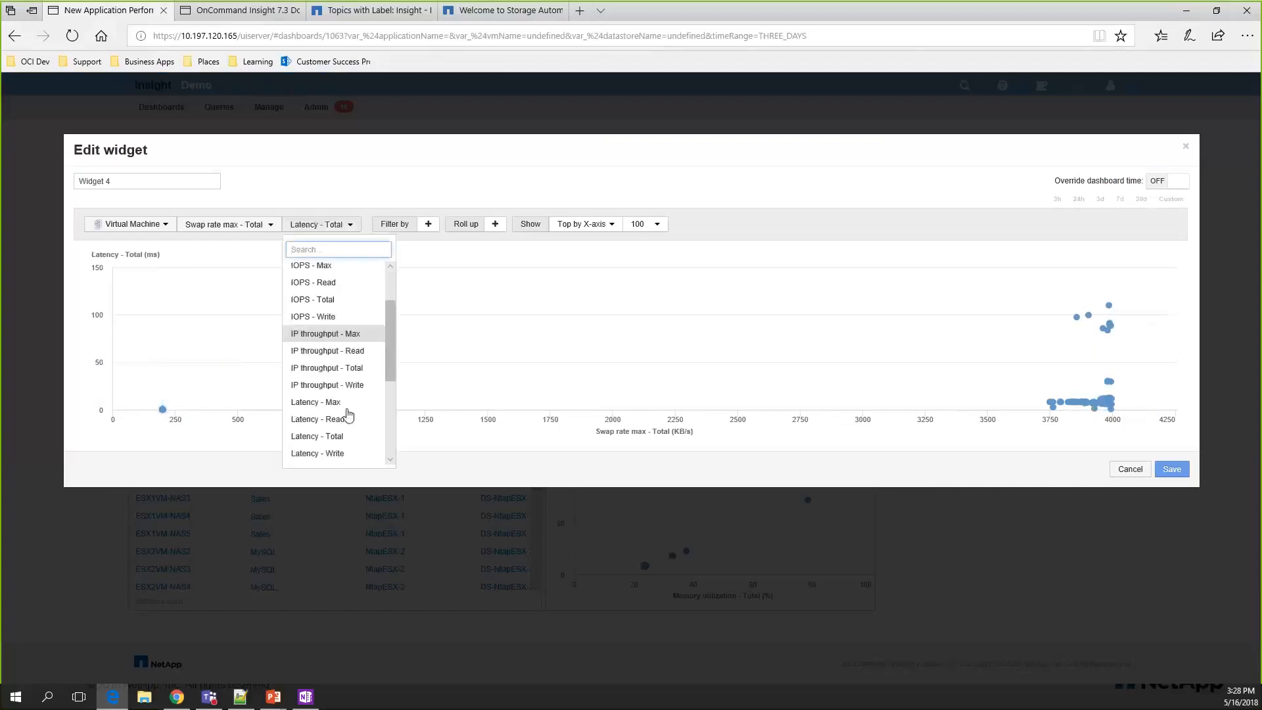
{"action": "left_click", "coordinate": [338, 383]}
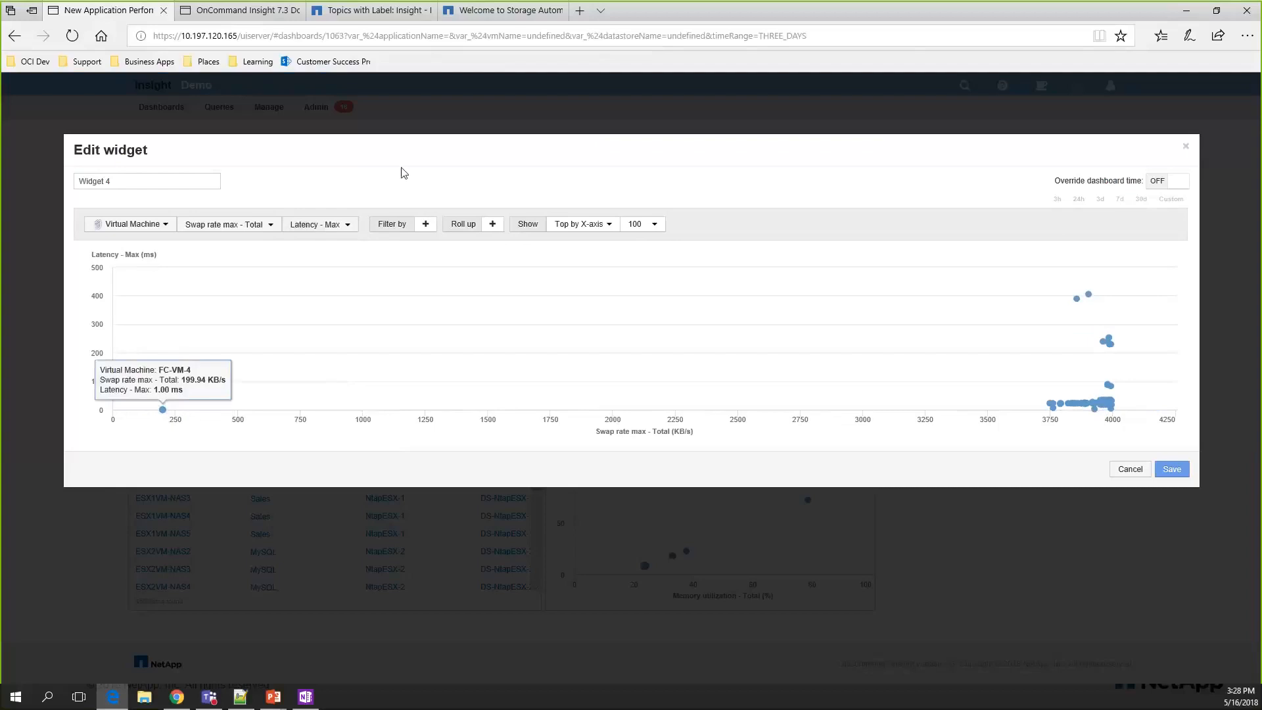
Step: Filter the new scatter plot by Application using the $applicationName variable and by Application priority High
{"action": "left_click", "coordinate": [426, 224]}
{"action": "left_click", "coordinate": [468, 289]}
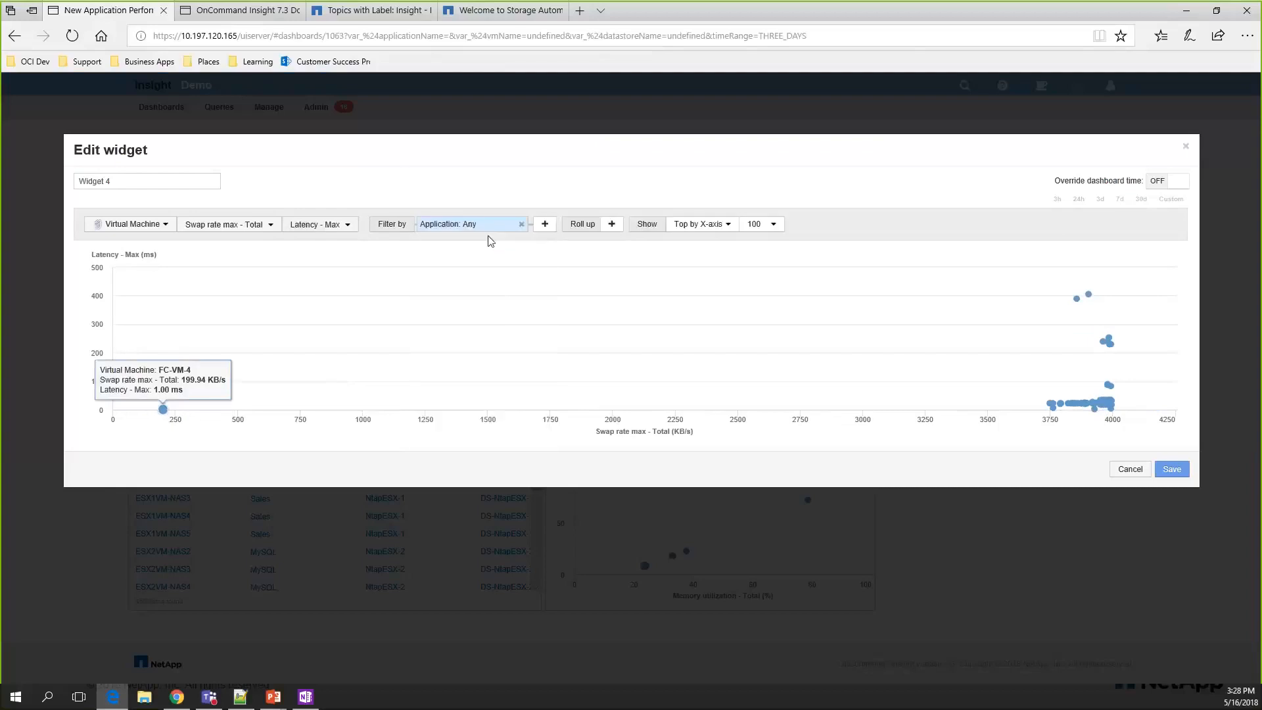
{"action": "left_click", "coordinate": [507, 257]}
{"action": "left_click", "coordinate": [545, 224]}
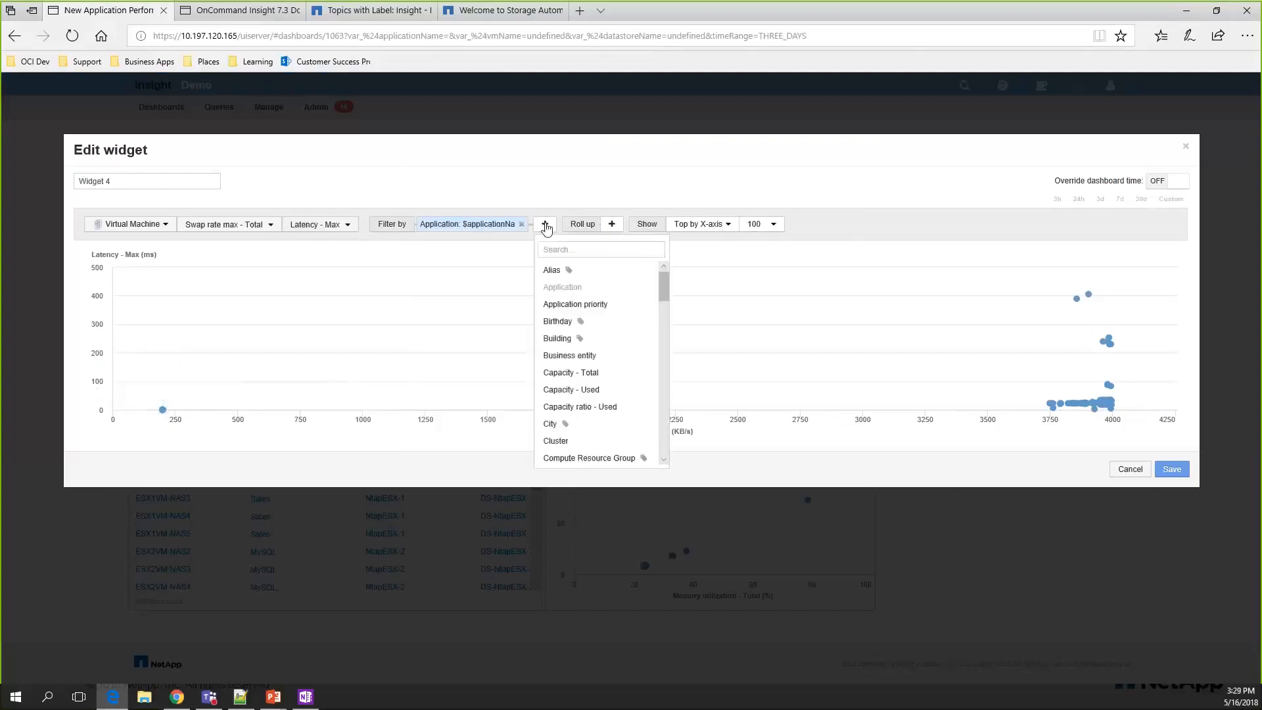
{"action": "left_click", "coordinate": [582, 302]}
{"action": "left_click", "coordinate": [595, 233]}
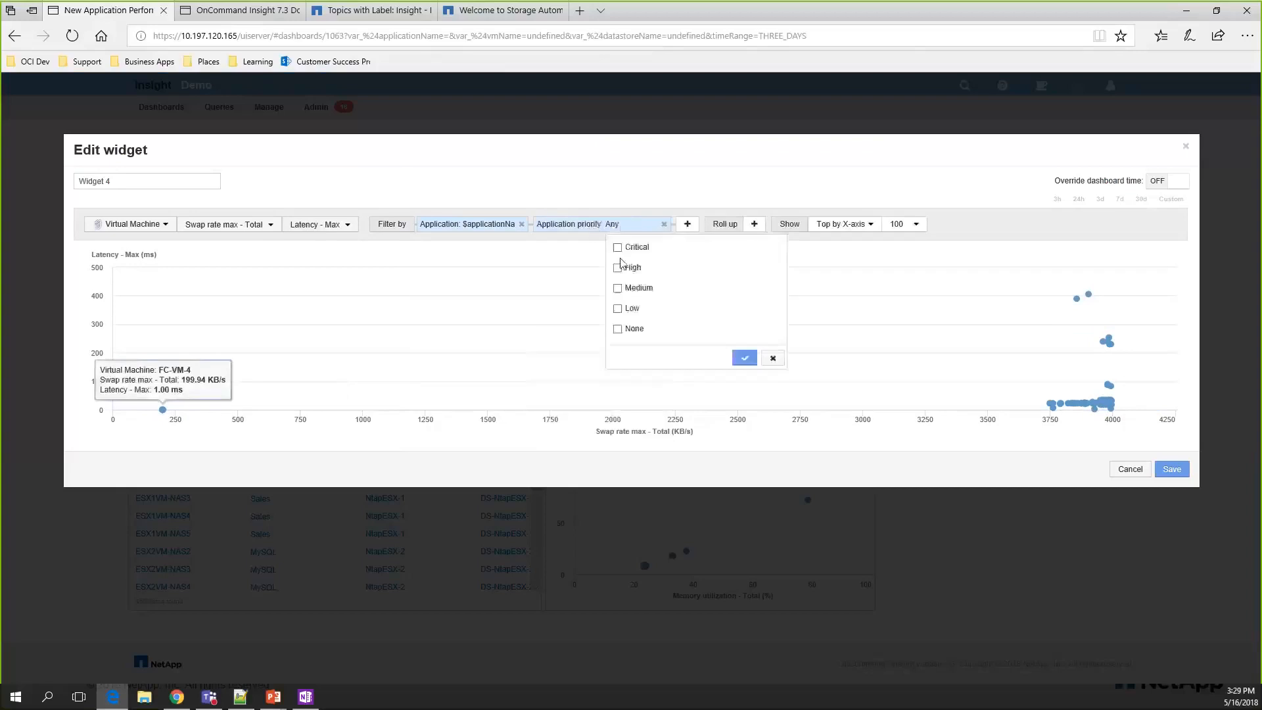
{"action": "left_click", "coordinate": [624, 267]}
{"action": "left_click", "coordinate": [743, 358]}
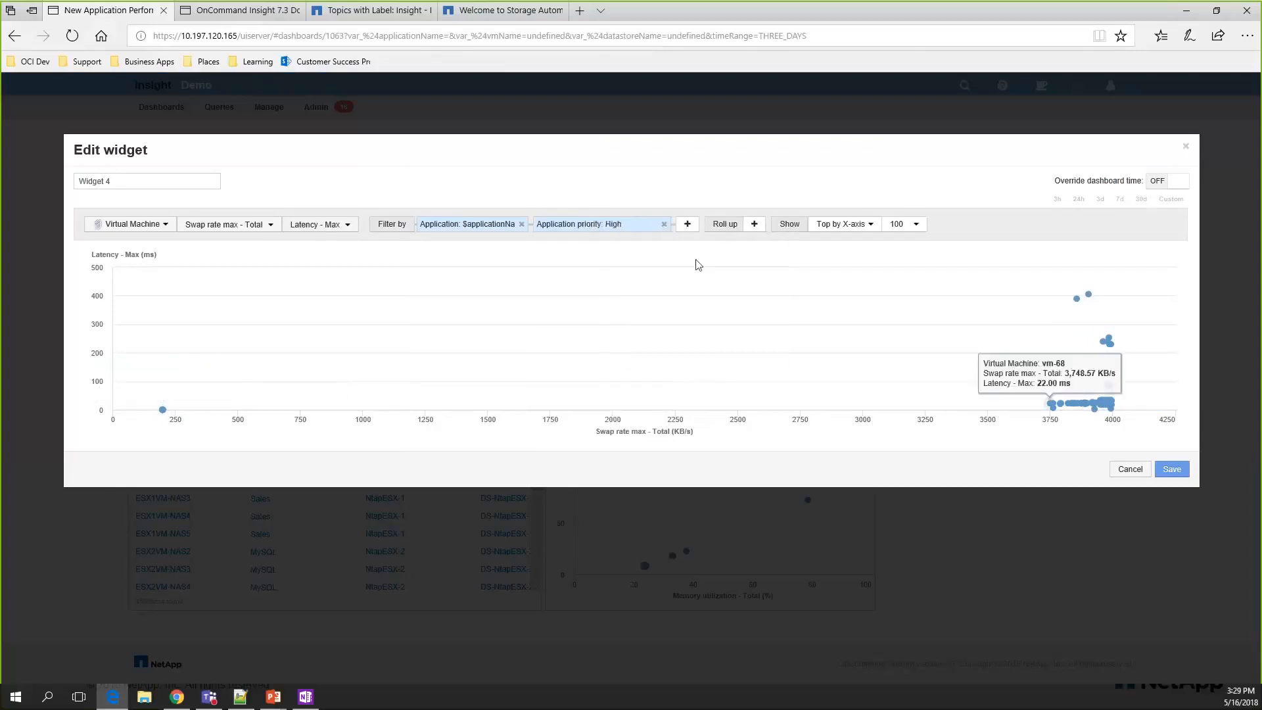
Step: Add a Name filter using the $vmName variable to the swap rate versus latency scatter plot
{"action": "left_click", "coordinate": [687, 225]}
{"action": "scroll", "coordinate": [735, 329], "scroll_direction": "down", "scroll_amount": 8}
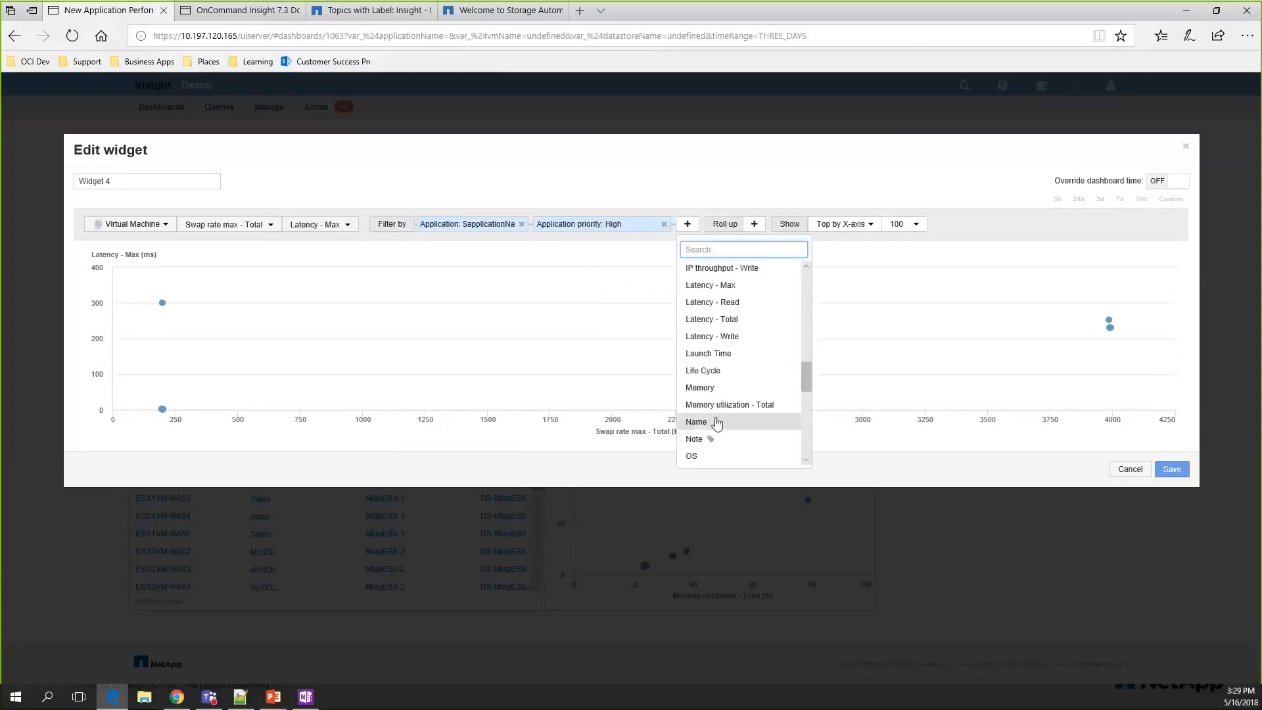
{"action": "left_click", "coordinate": [716, 423]}
{"action": "left_click", "coordinate": [753, 273]}
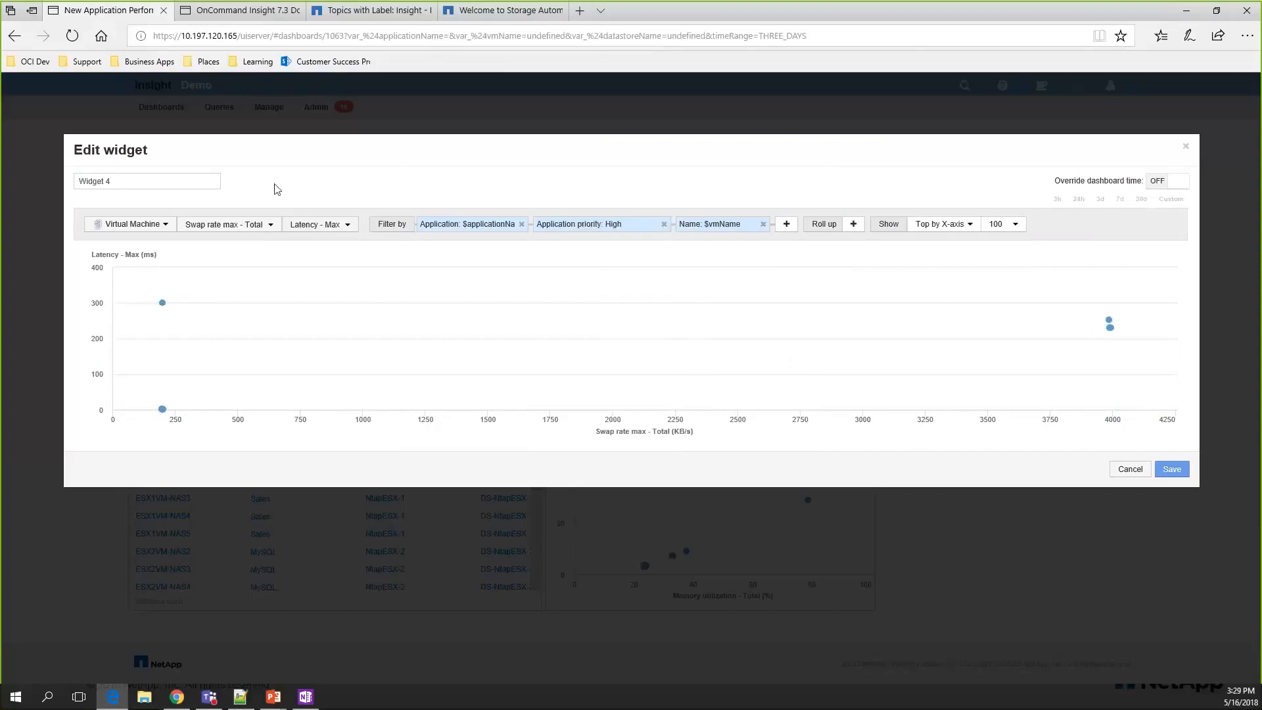
Step: Save the scatter plot widget as VM Latency to Swap Rate and enlarge it to fill the space beside VM Utilization
{"action": "triple_click", "coordinate": [145, 186]}
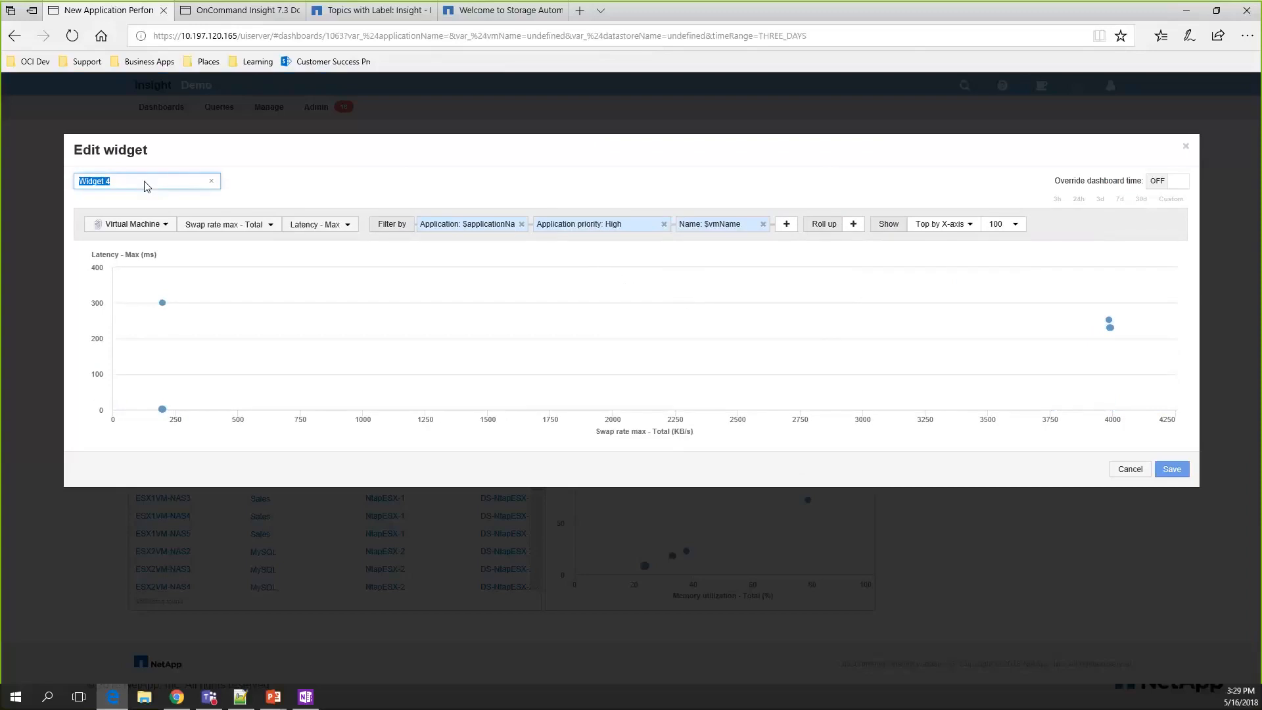
{"action": "type", "text": "VM Latency to Swap Rate"}
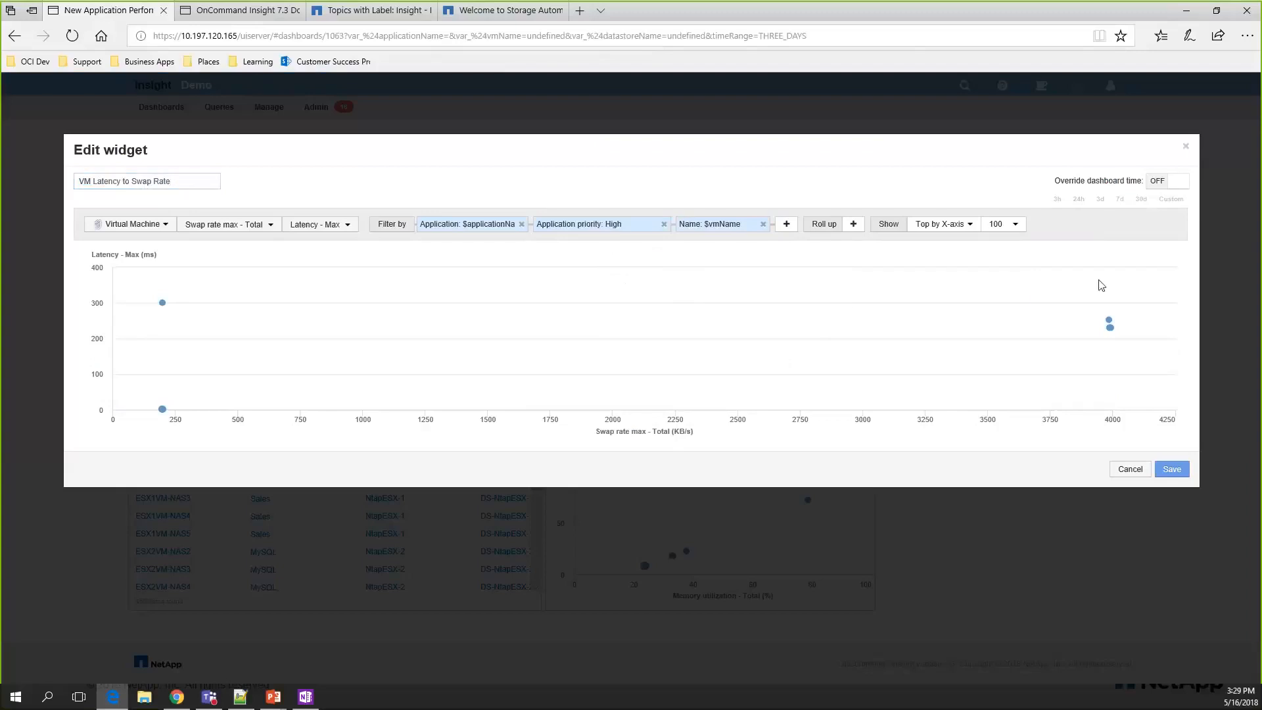
{"action": "left_click", "coordinate": [1174, 469]}
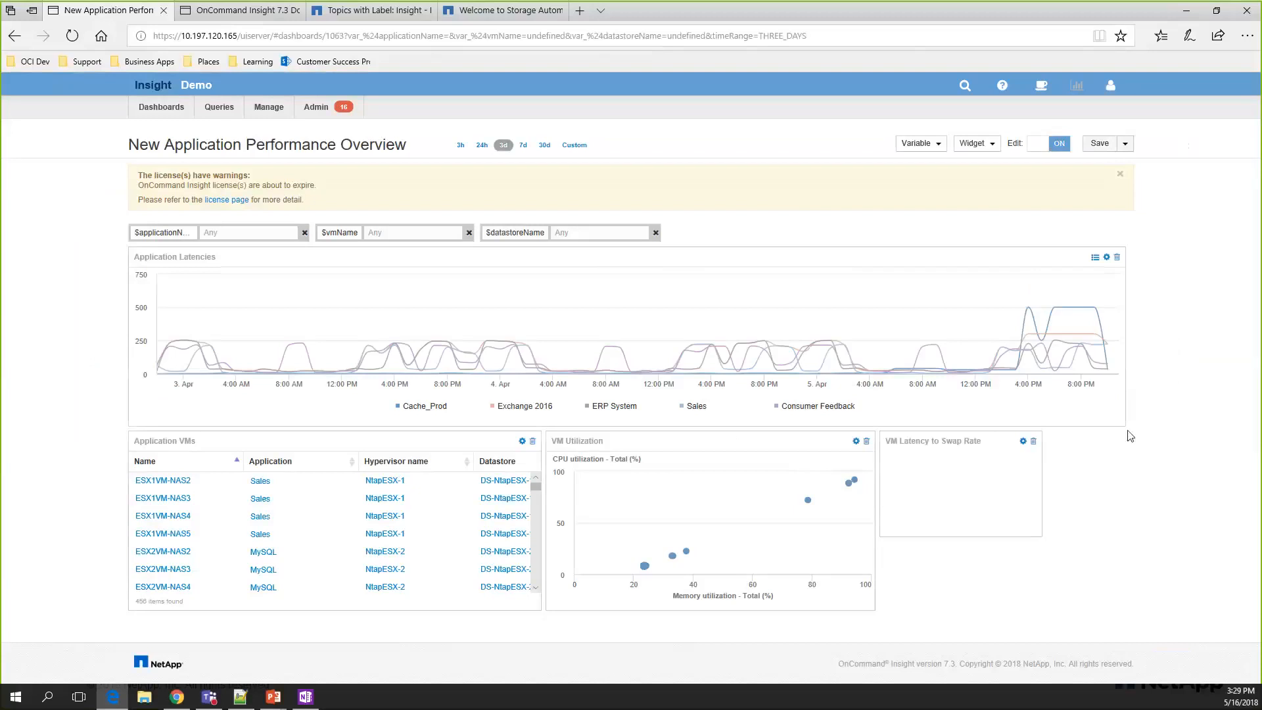
{"action": "left_click_drag", "start_coordinate": [1036, 532], "coordinate": [1147, 605]}
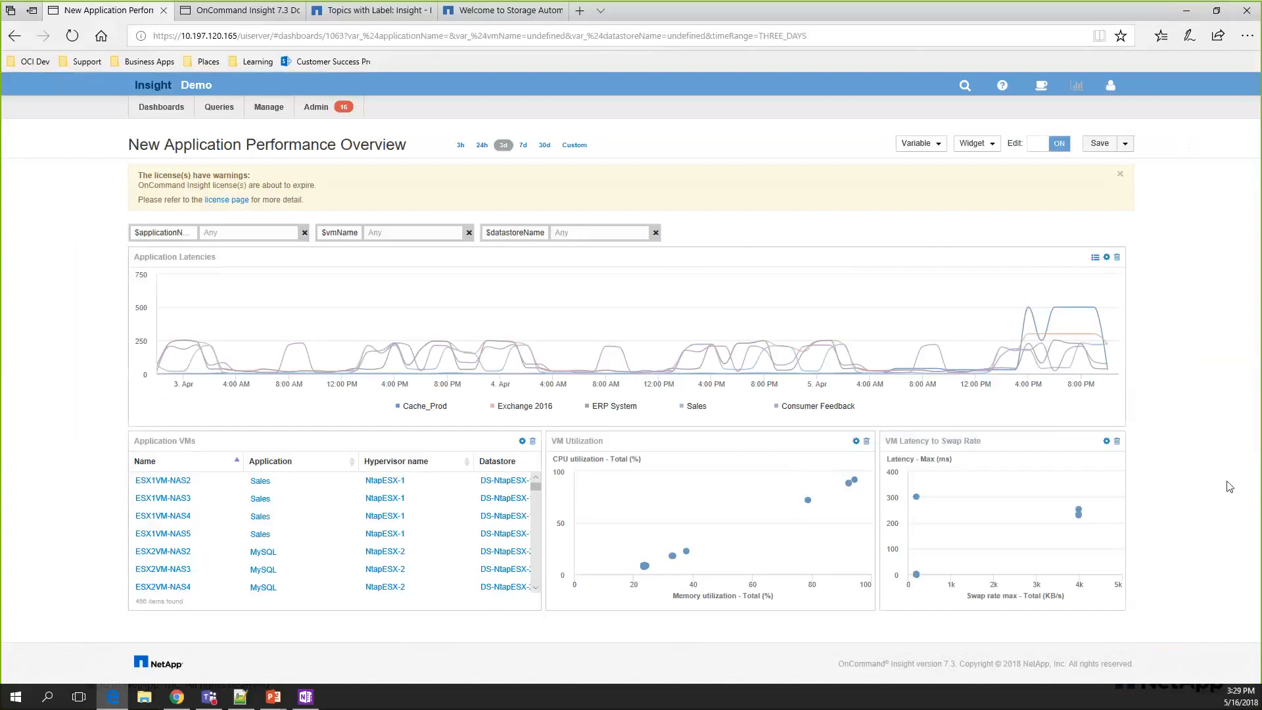
Step: Inspect data points in the VM Latency to Swap Rate and VM Utilization scatter plots and save the dashboard
{"action": "mouse_move", "coordinate": [919, 502]}
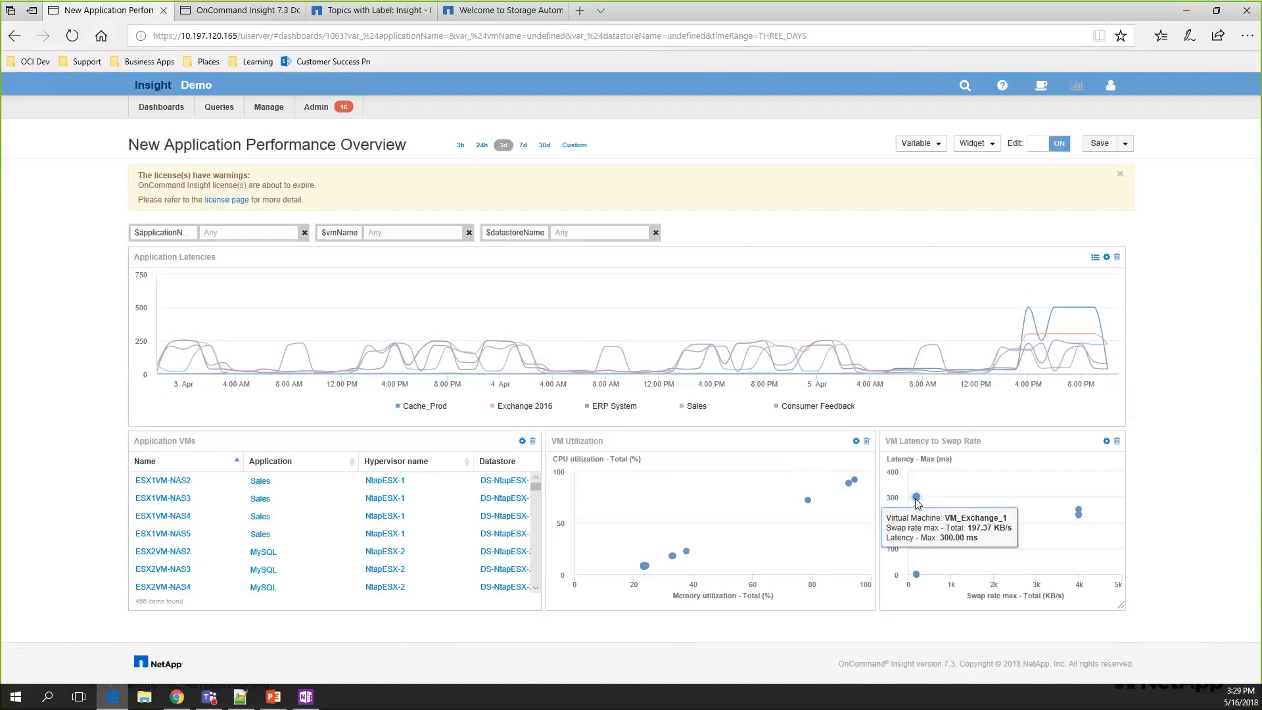
{"action": "mouse_move", "coordinate": [672, 557]}
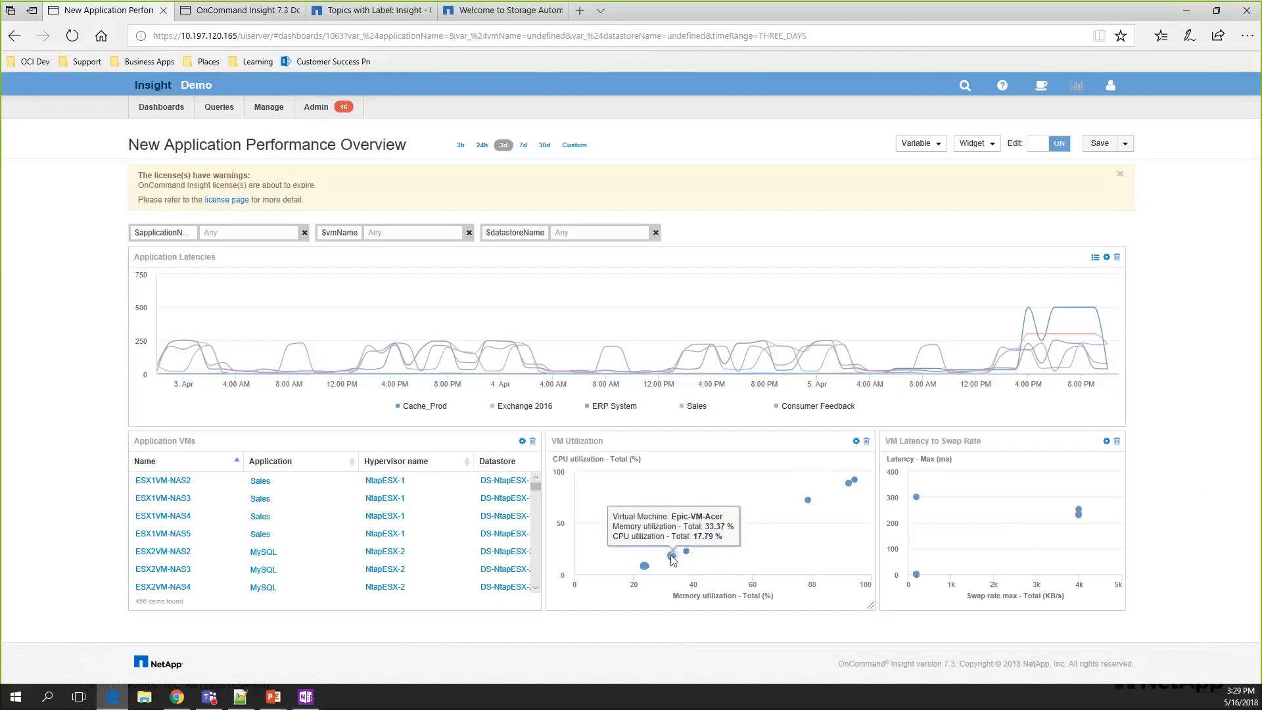
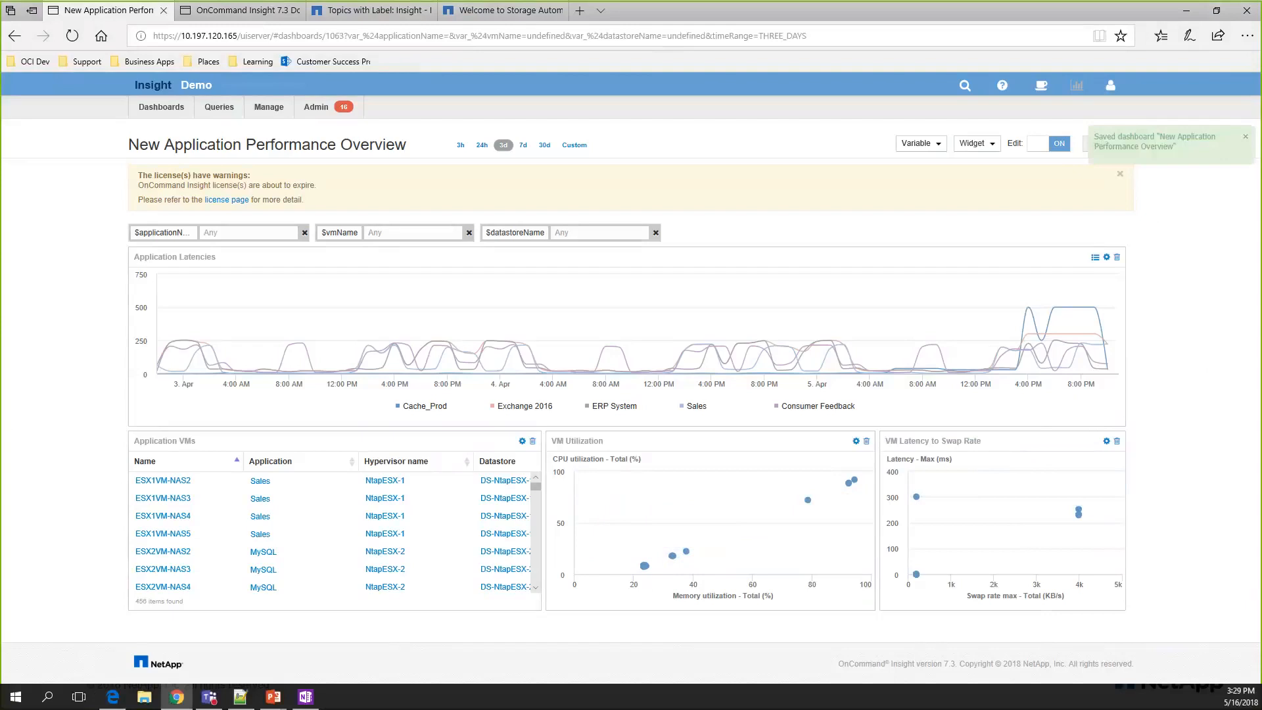
{"action": "left_click", "coordinate": [1193, 395]}
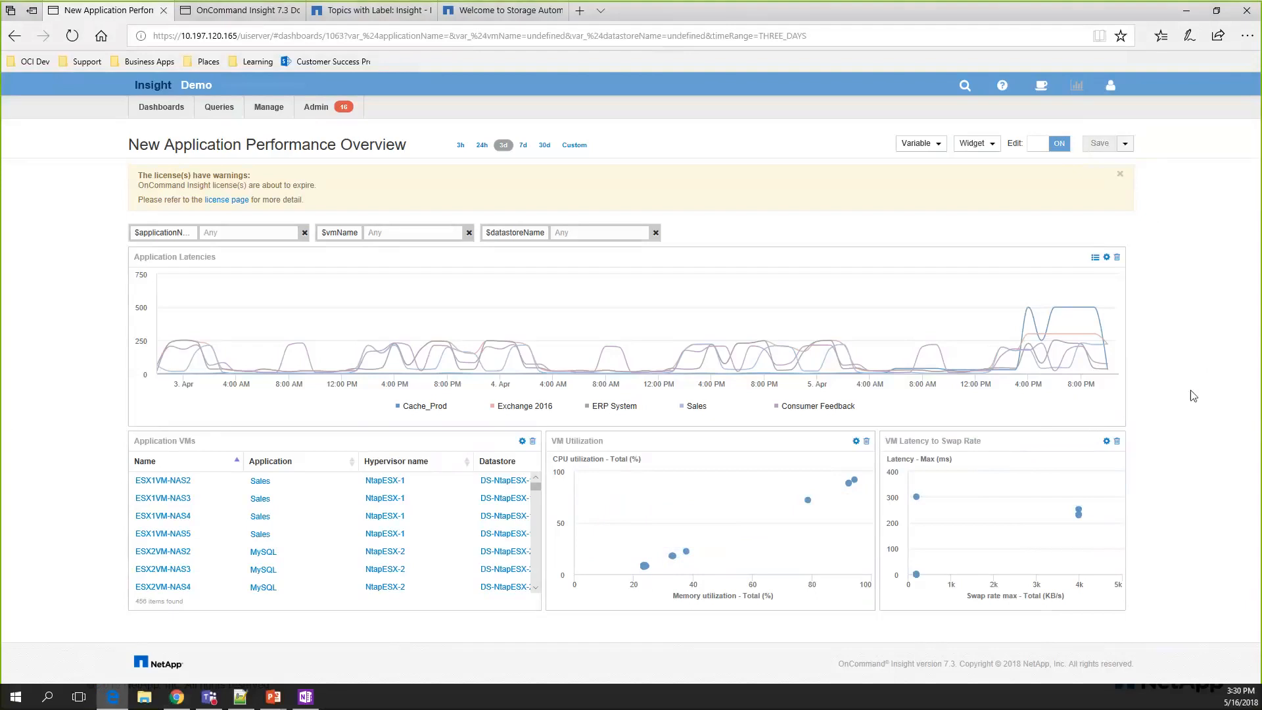
Step: Add a table widget titled VM Performance with Virtual Machine as its object type
{"action": "left_click", "coordinate": [975, 143]}
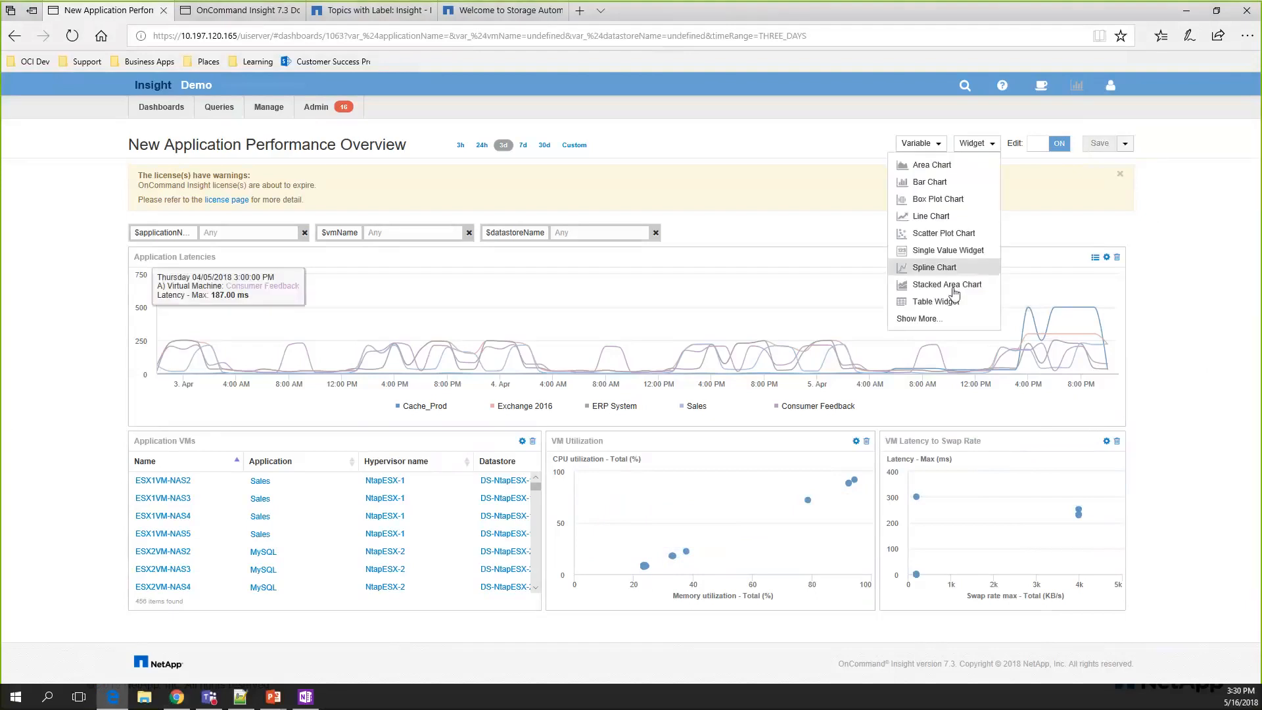
{"action": "left_click", "coordinate": [920, 302]}
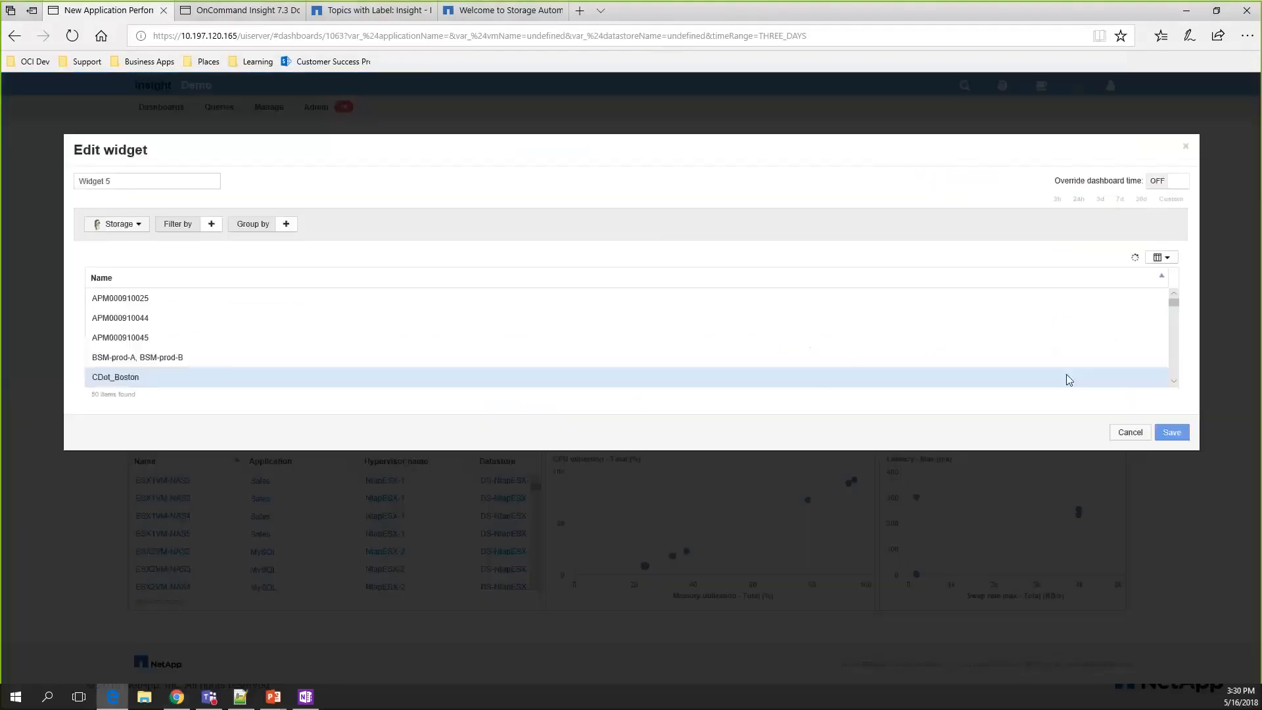
{"action": "left_click", "coordinate": [116, 181]}
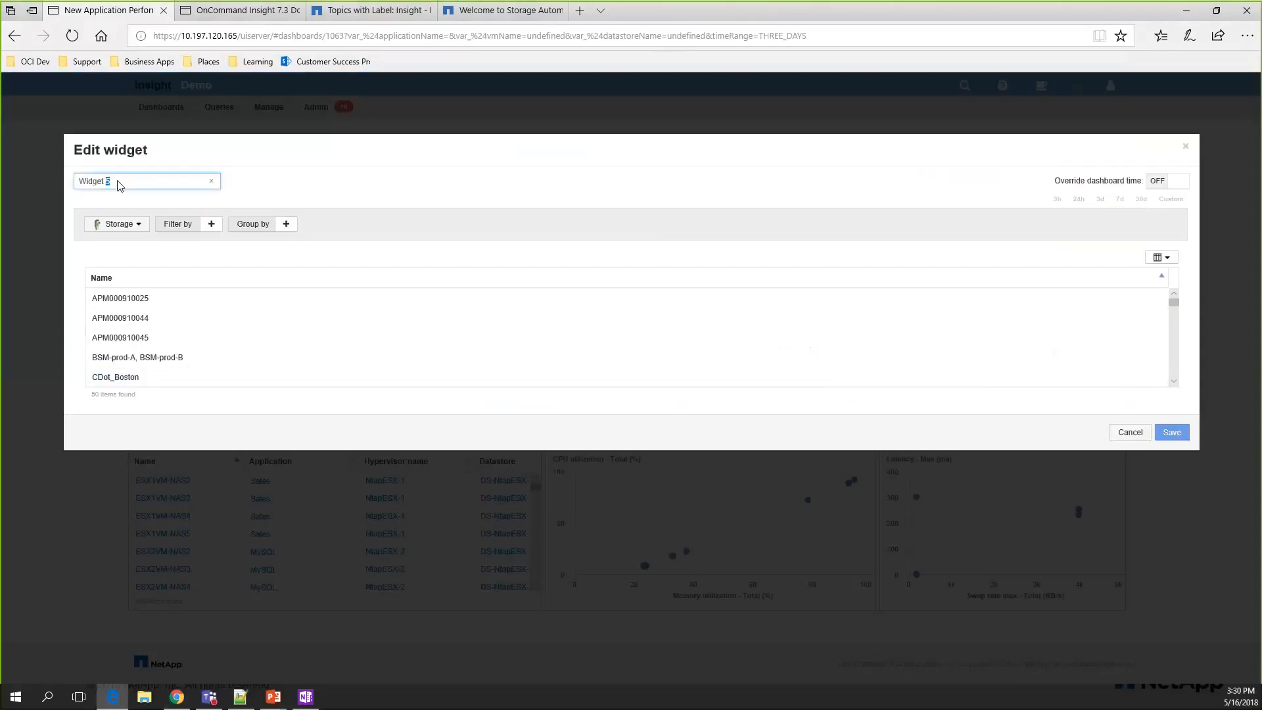
{"action": "key", "text": "ctrl+a"}
{"action": "type", "text": "VM Performance"}
{"action": "left_click", "coordinate": [129, 227]}
{"action": "scroll", "coordinate": [134, 382], "scroll_direction": "down", "scroll_amount": 5}
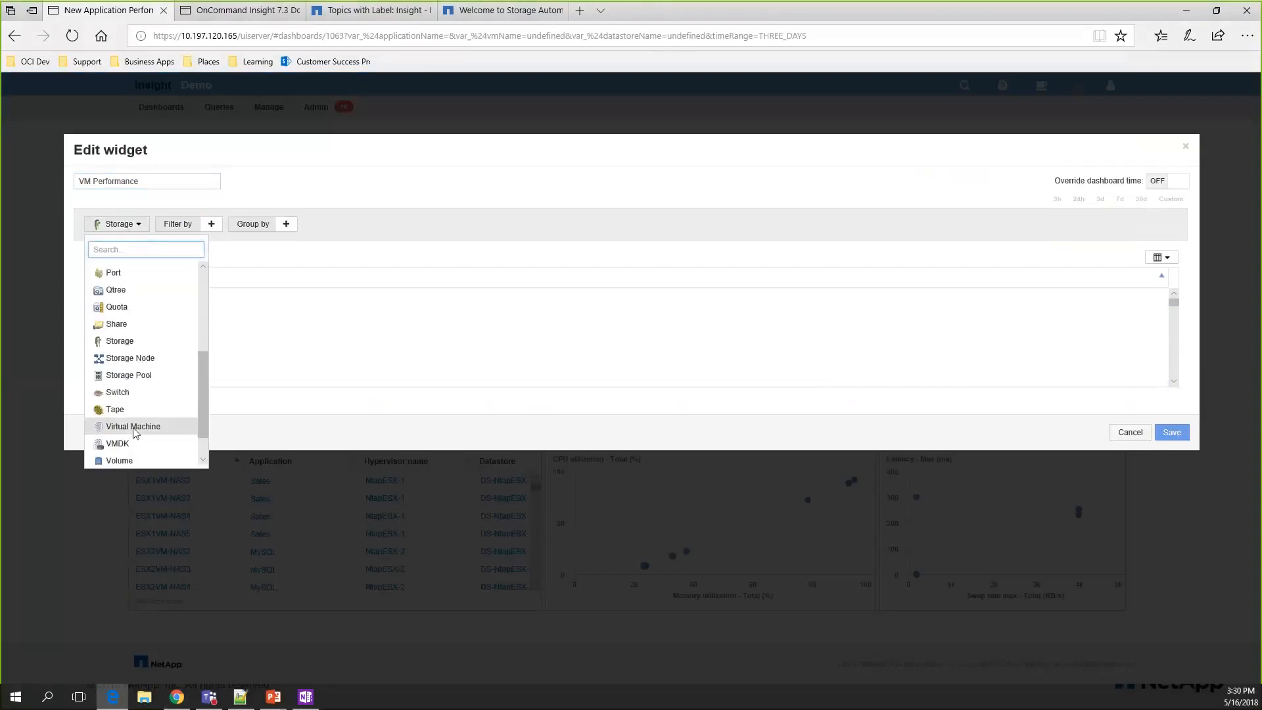
{"action": "left_click", "coordinate": [134, 427]}
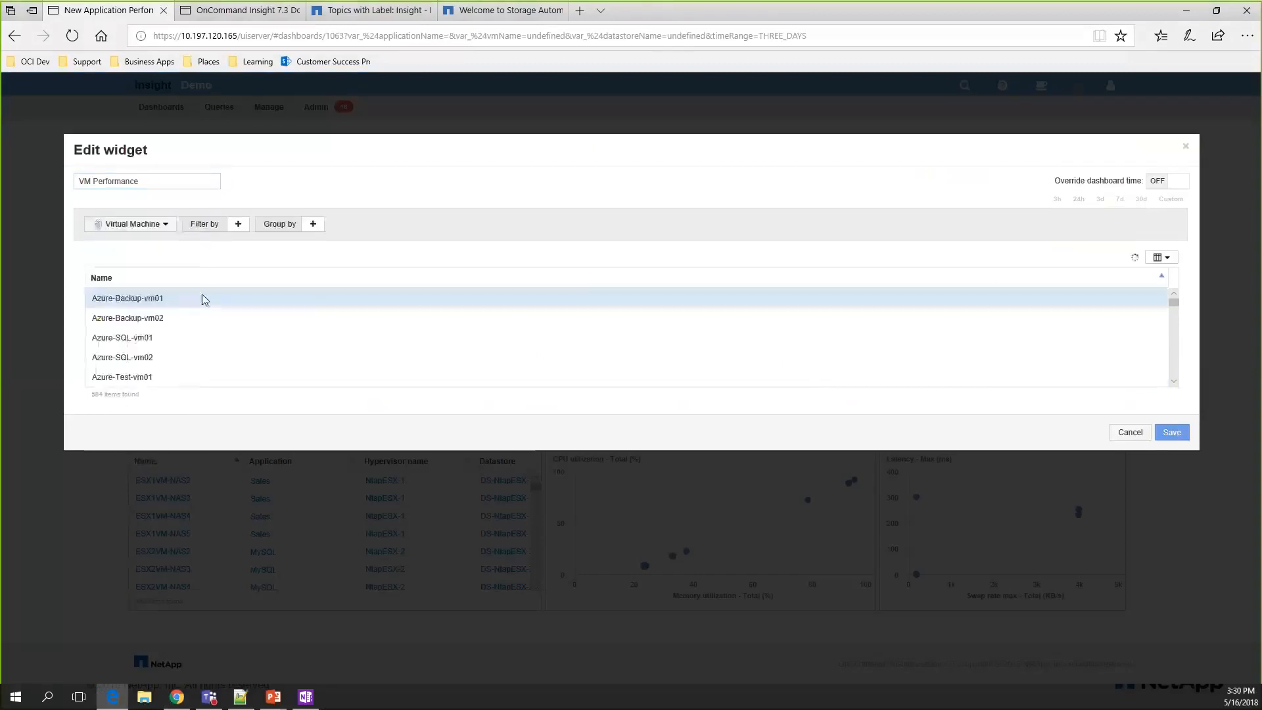
Step: Filter the VM Performance table by Name using $vmName and by Application using $applicationName
{"action": "left_click", "coordinate": [237, 224]}
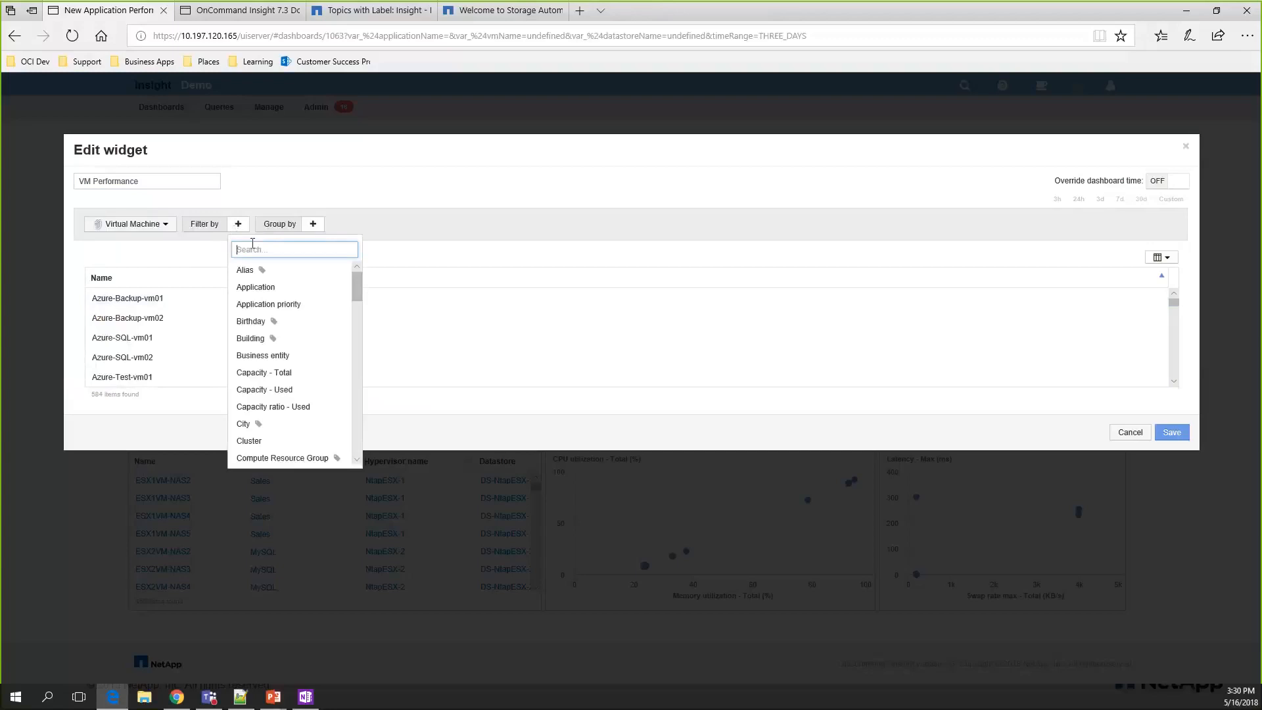
{"action": "scroll", "coordinate": [293, 361], "scroll_direction": "down", "scroll_amount": 6}
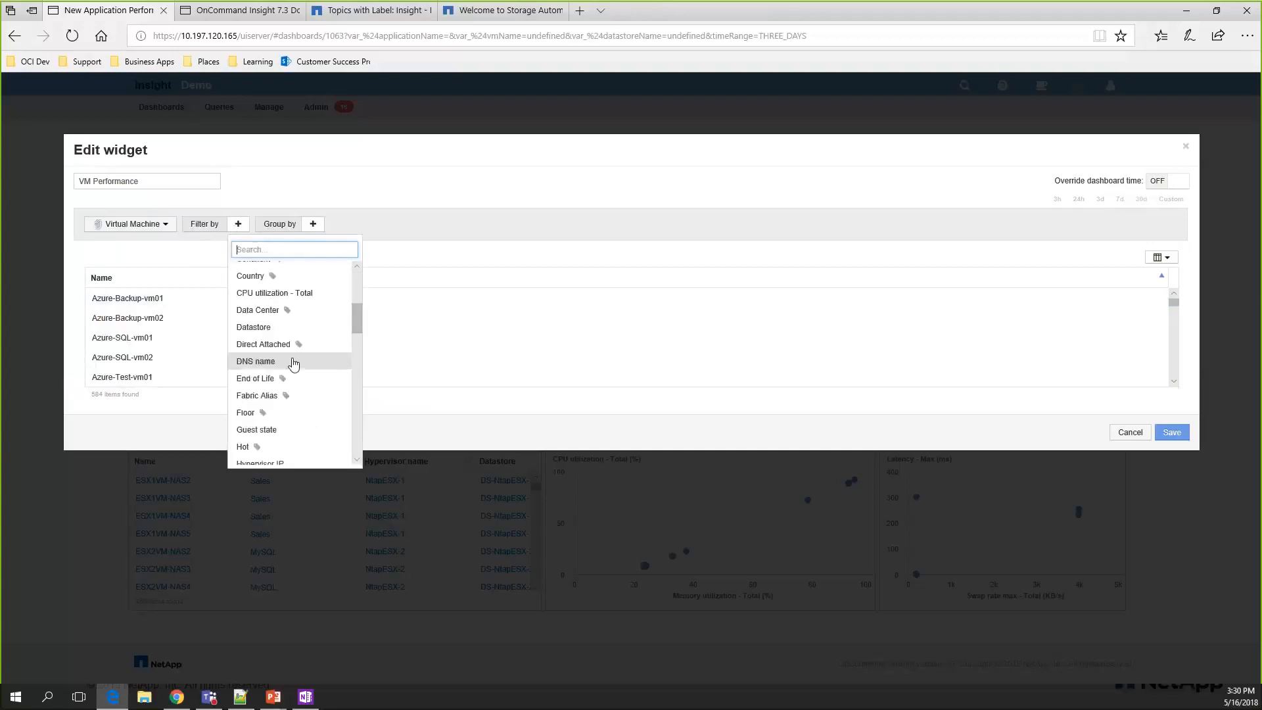
{"action": "scroll", "coordinate": [293, 370], "scroll_direction": "down", "scroll_amount": 8}
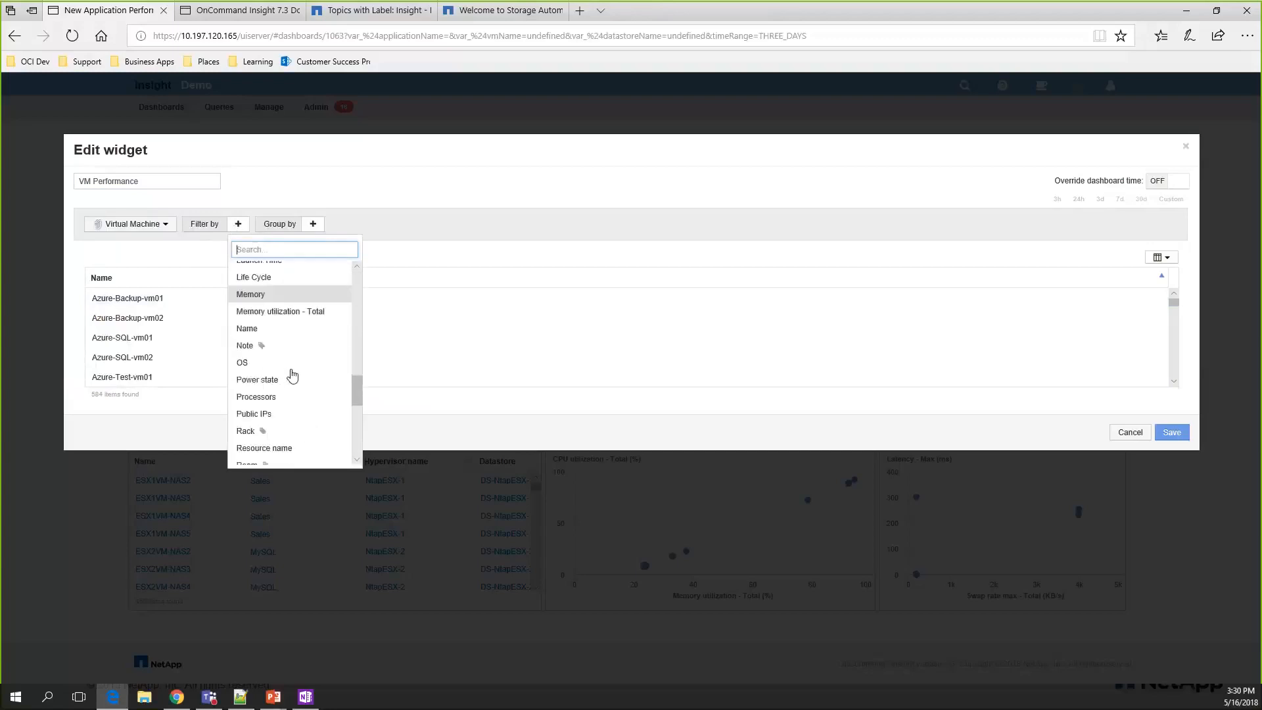
{"action": "left_click", "coordinate": [276, 329]}
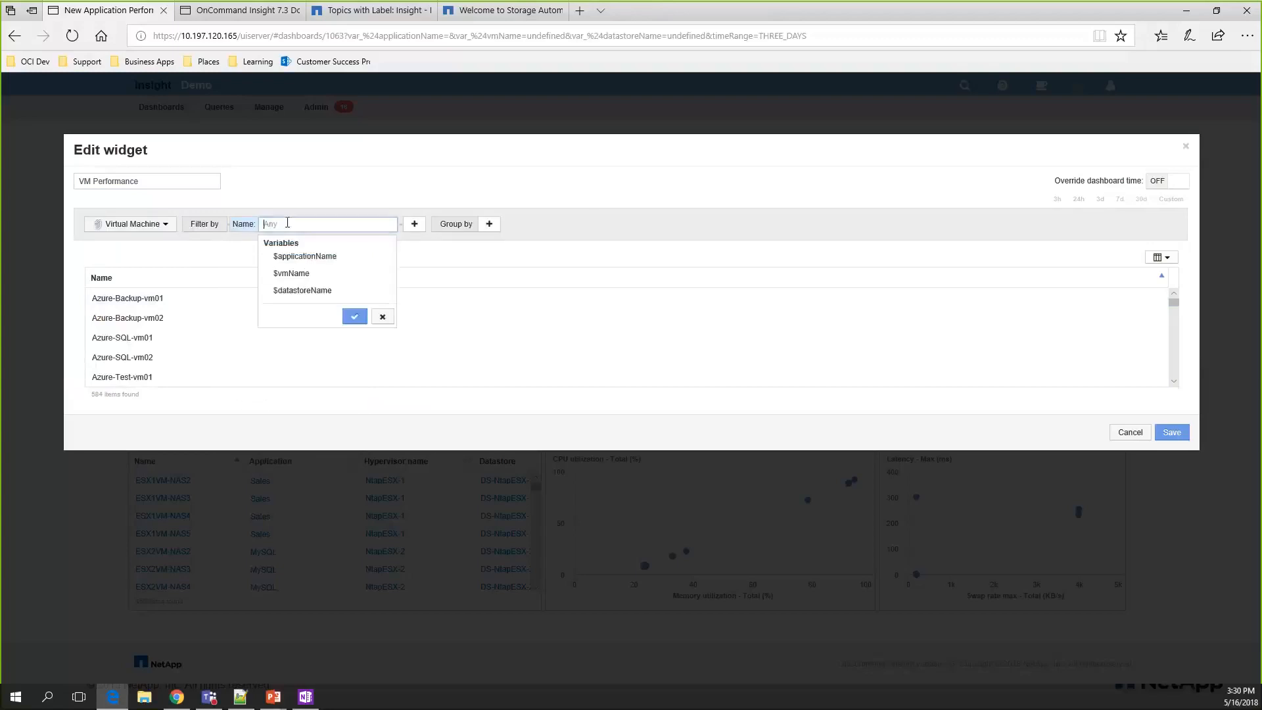
{"action": "left_click", "coordinate": [292, 273]}
{"action": "left_click", "coordinate": [340, 225]}
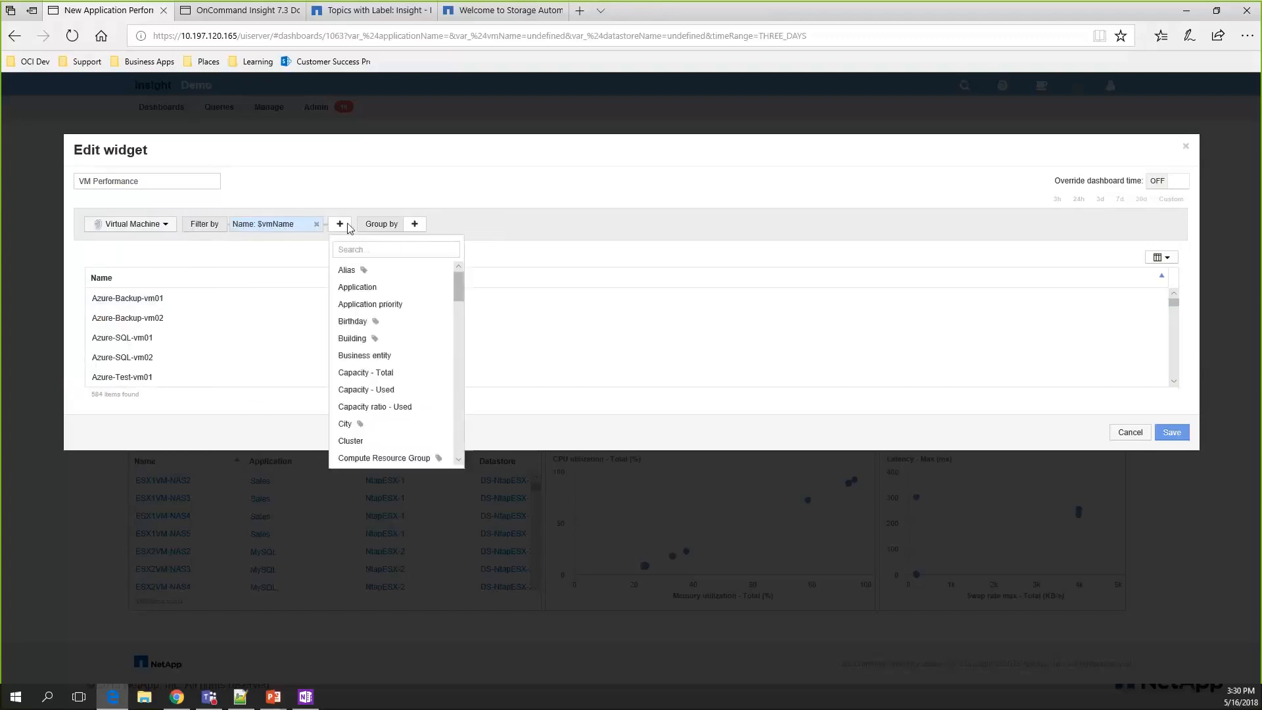
{"action": "left_click", "coordinate": [358, 288]}
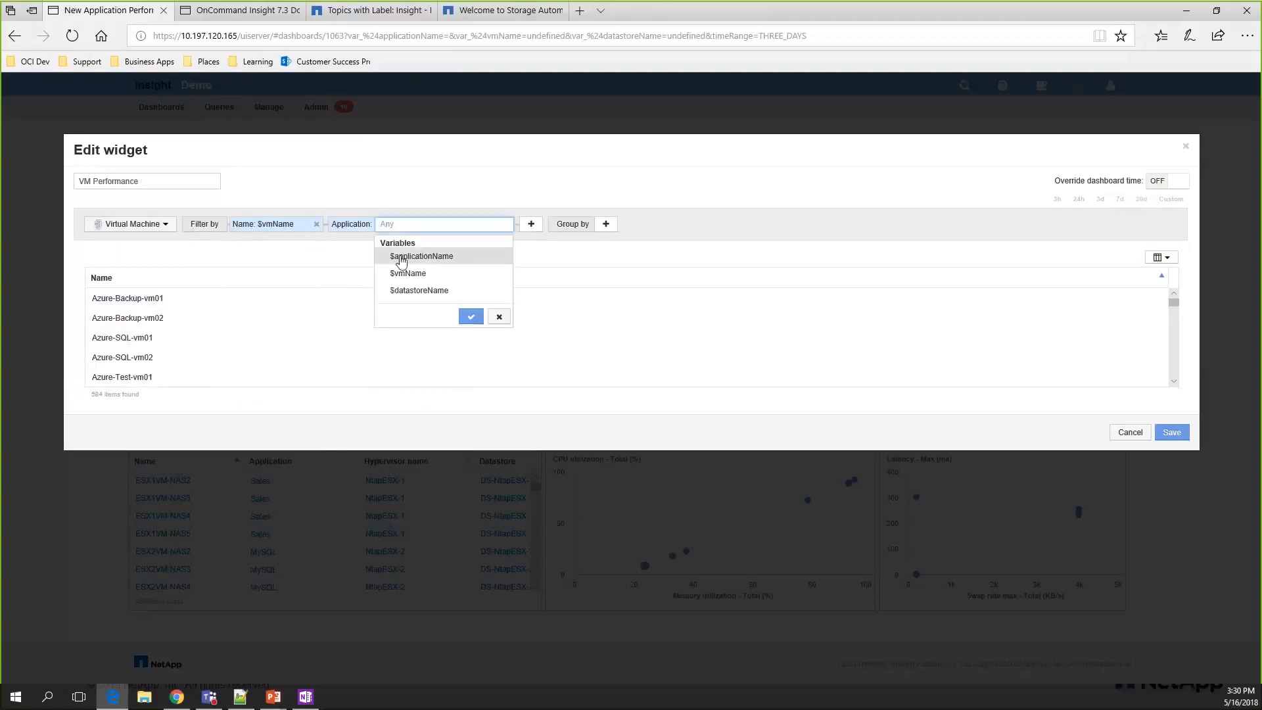
{"action": "left_click", "coordinate": [401, 256]}
Step: Add an Application priority filter set to High to the VM Performance table
{"action": "left_click", "coordinate": [455, 224]}
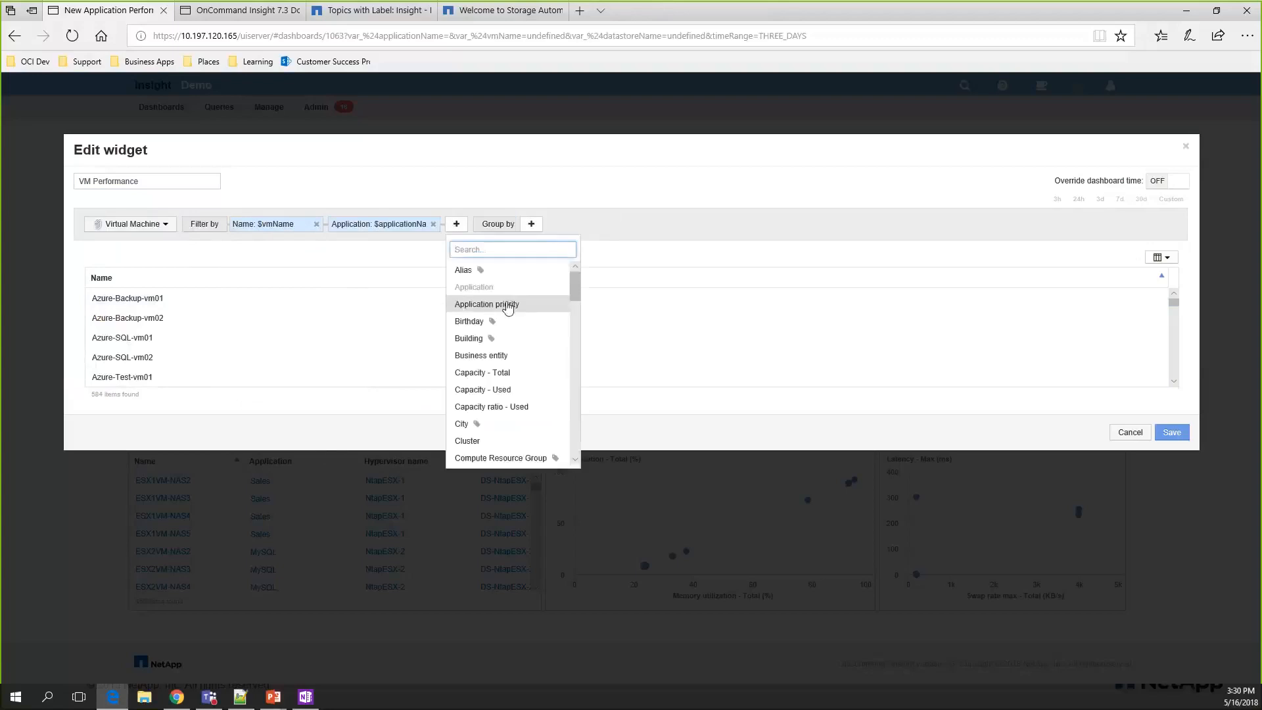
{"action": "left_click", "coordinate": [472, 304]}
{"action": "left_click", "coordinate": [506, 228]}
{"action": "left_click", "coordinate": [529, 268]}
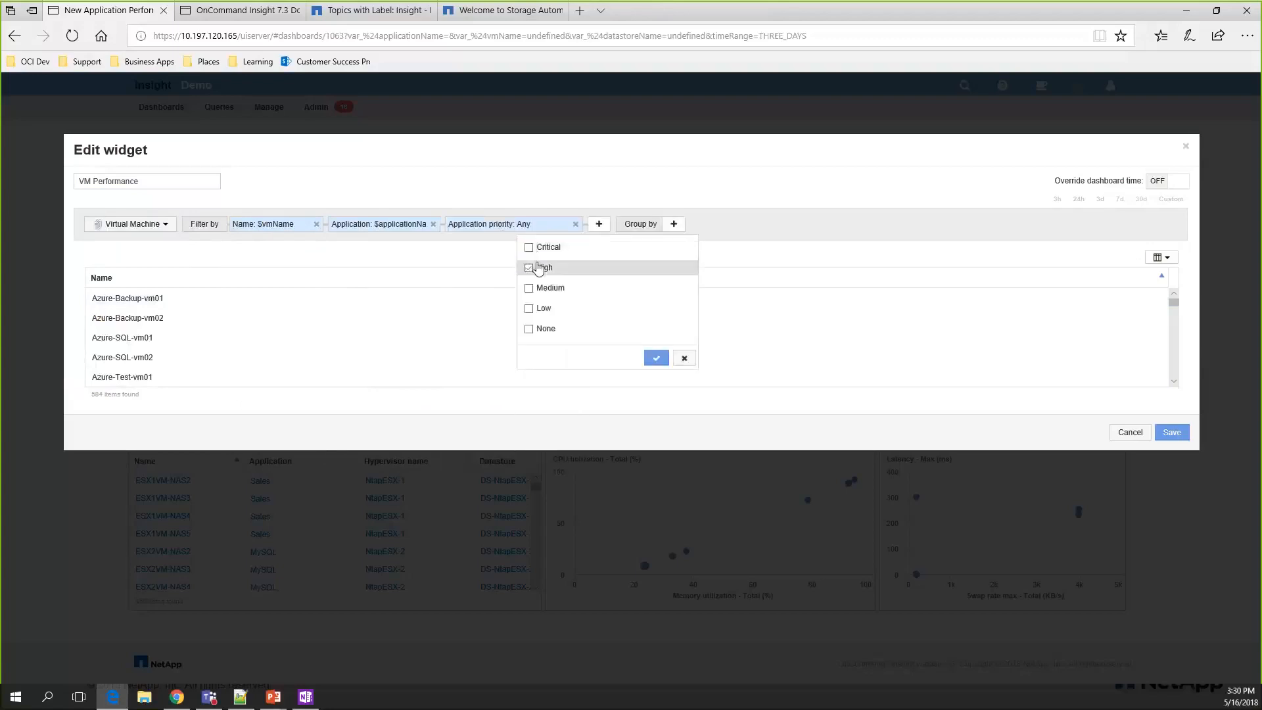
{"action": "left_click", "coordinate": [656, 358]}
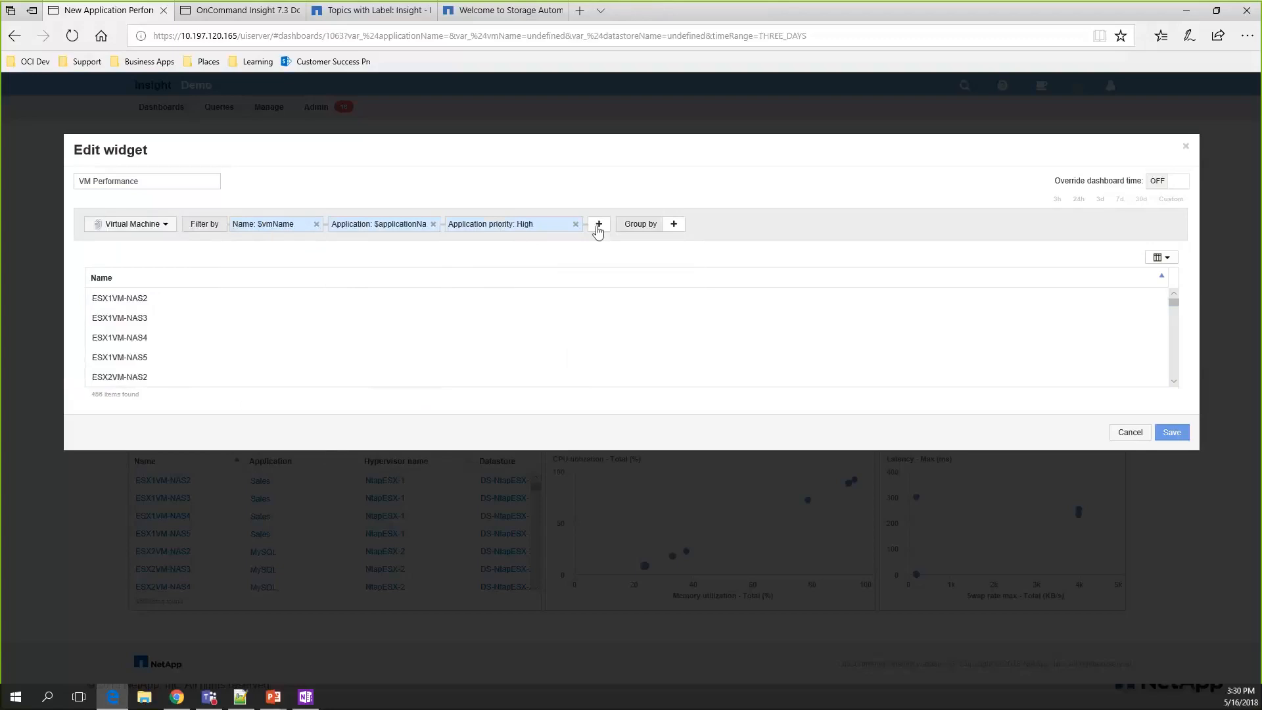
Step: Add a Datastore filter using the $datastoreName variable to the VM Performance table
{"action": "left_click", "coordinate": [599, 225]}
{"action": "scroll", "coordinate": [641, 349], "scroll_direction": "down", "scroll_amount": 3}
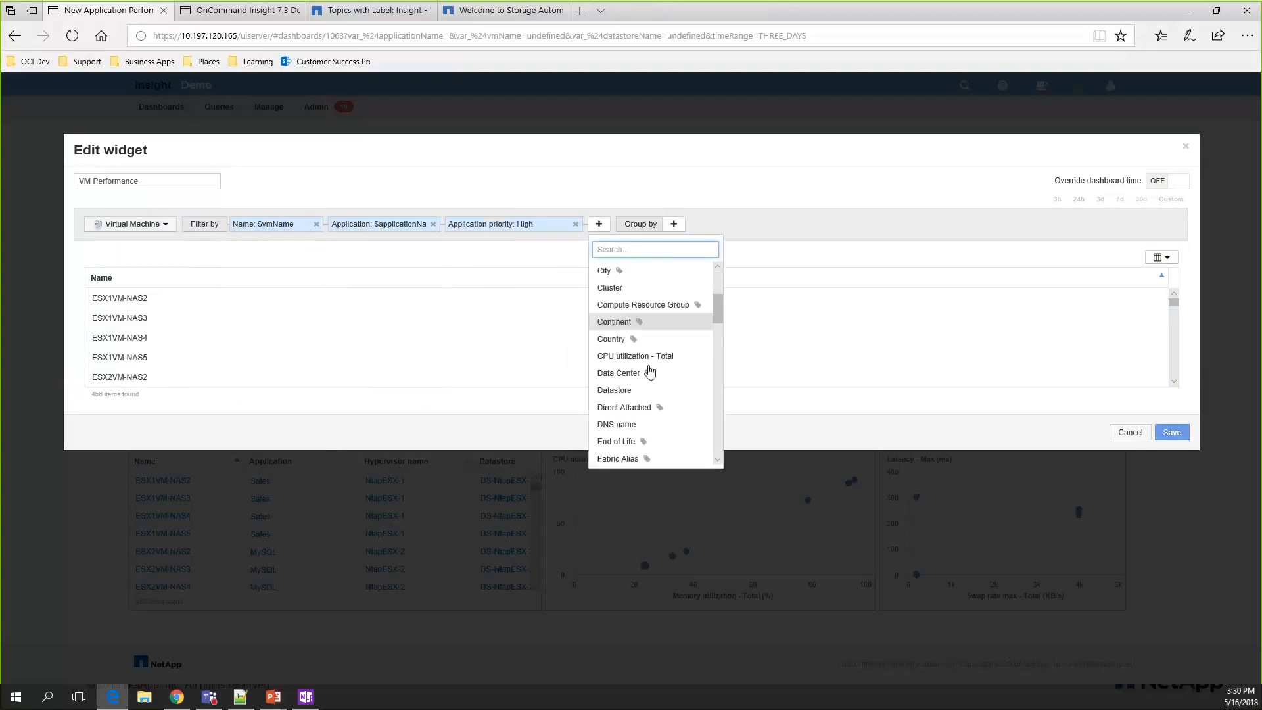
{"action": "left_click", "coordinate": [642, 359]}
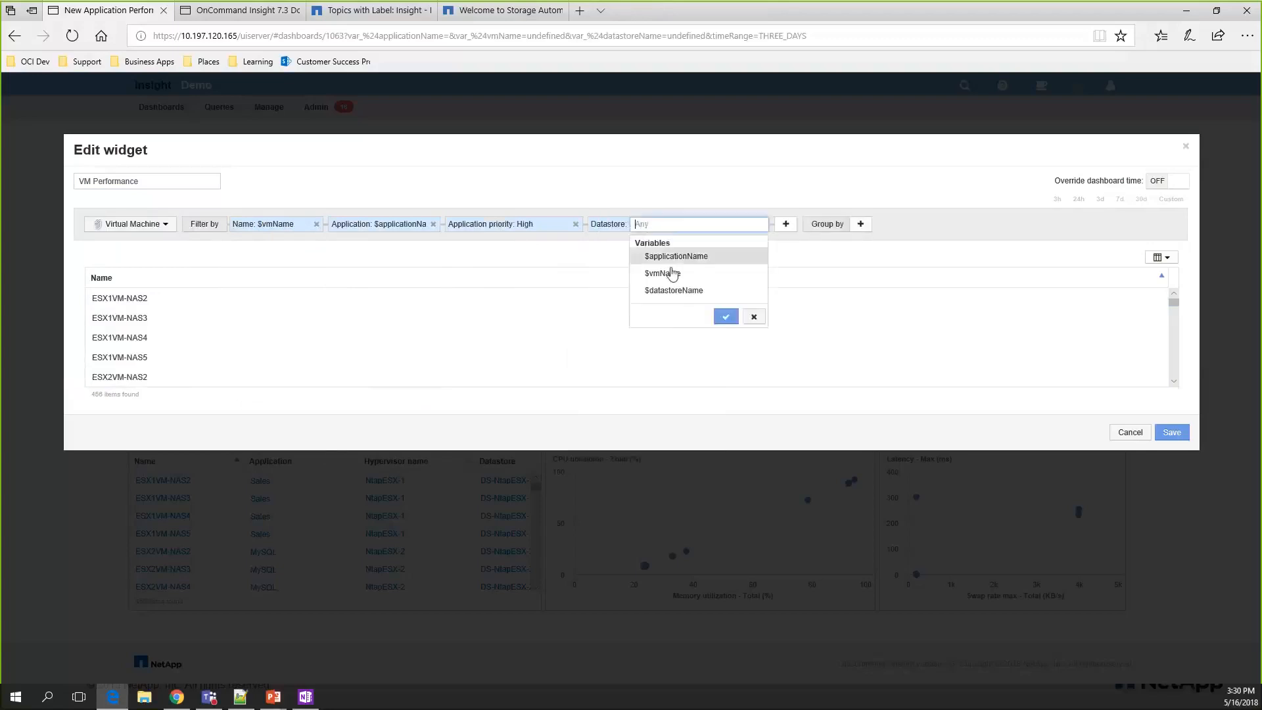
{"action": "left_click", "coordinate": [674, 291]}
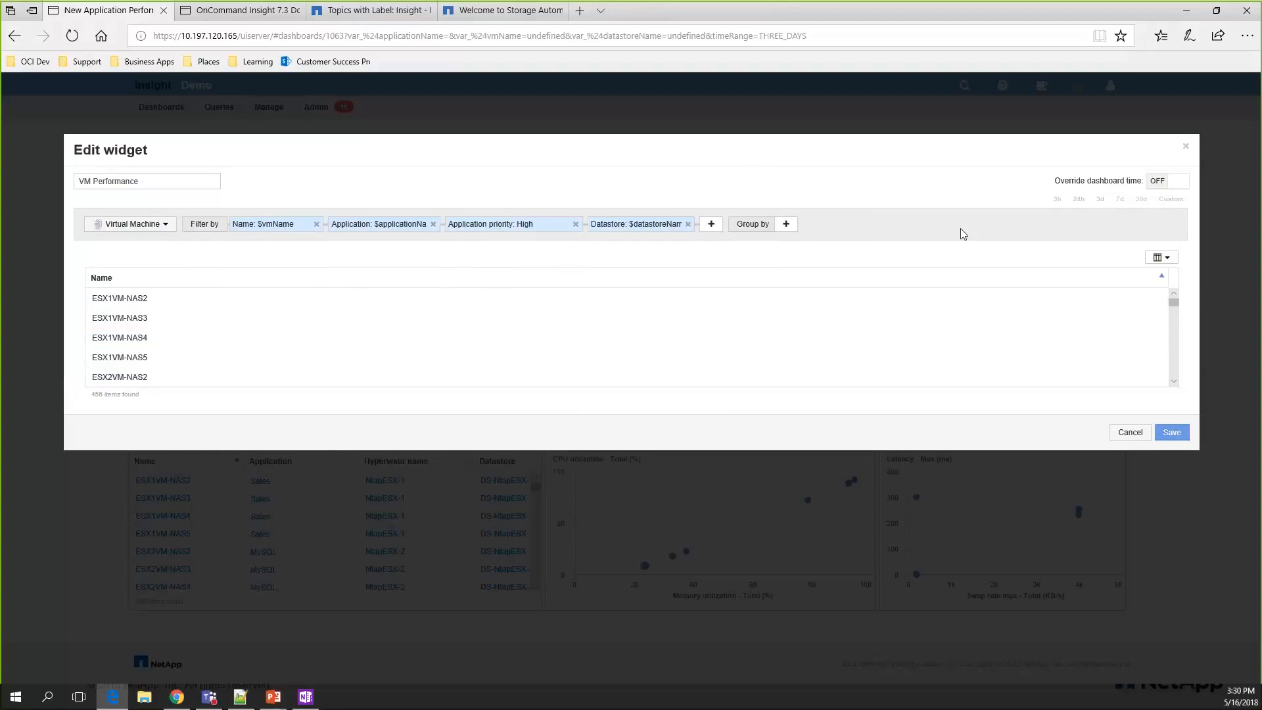
Step: Add the CPU utilization - Total and Memory utilization - Total columns to the VM Performance table
{"action": "left_click", "coordinate": [1162, 257]}
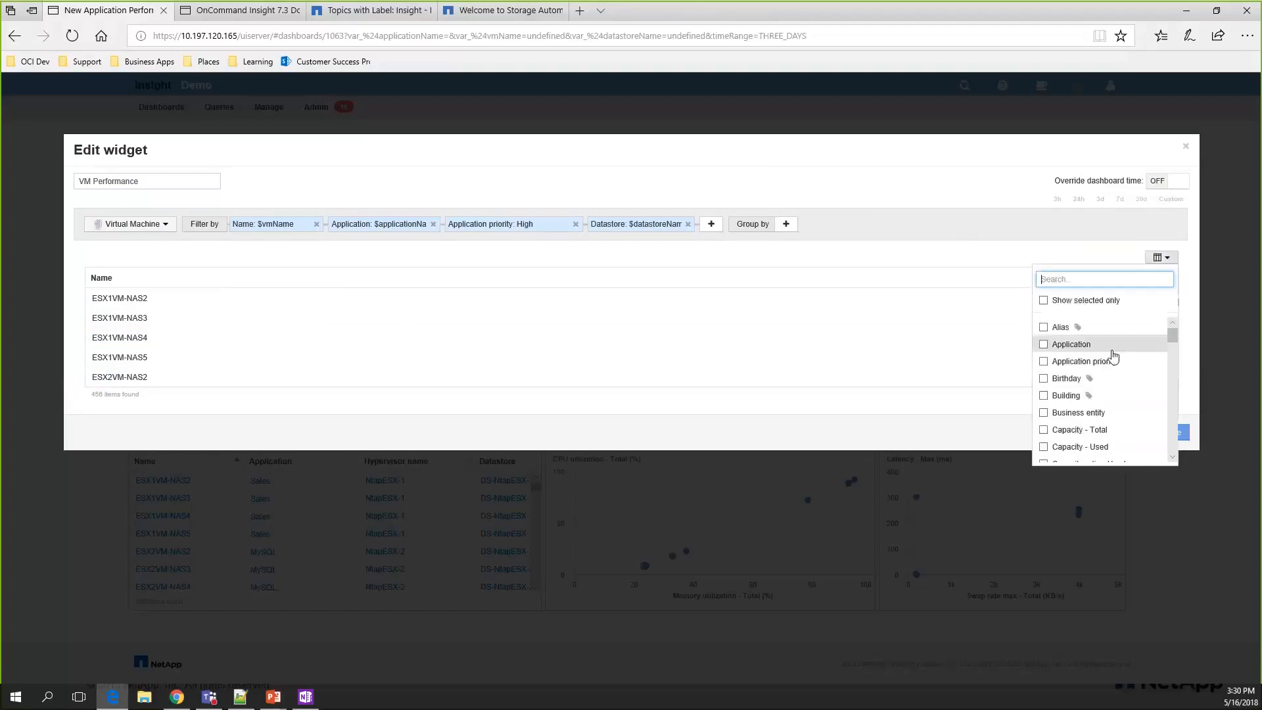
{"action": "scroll", "coordinate": [1111, 359], "scroll_direction": "down", "scroll_amount": 3}
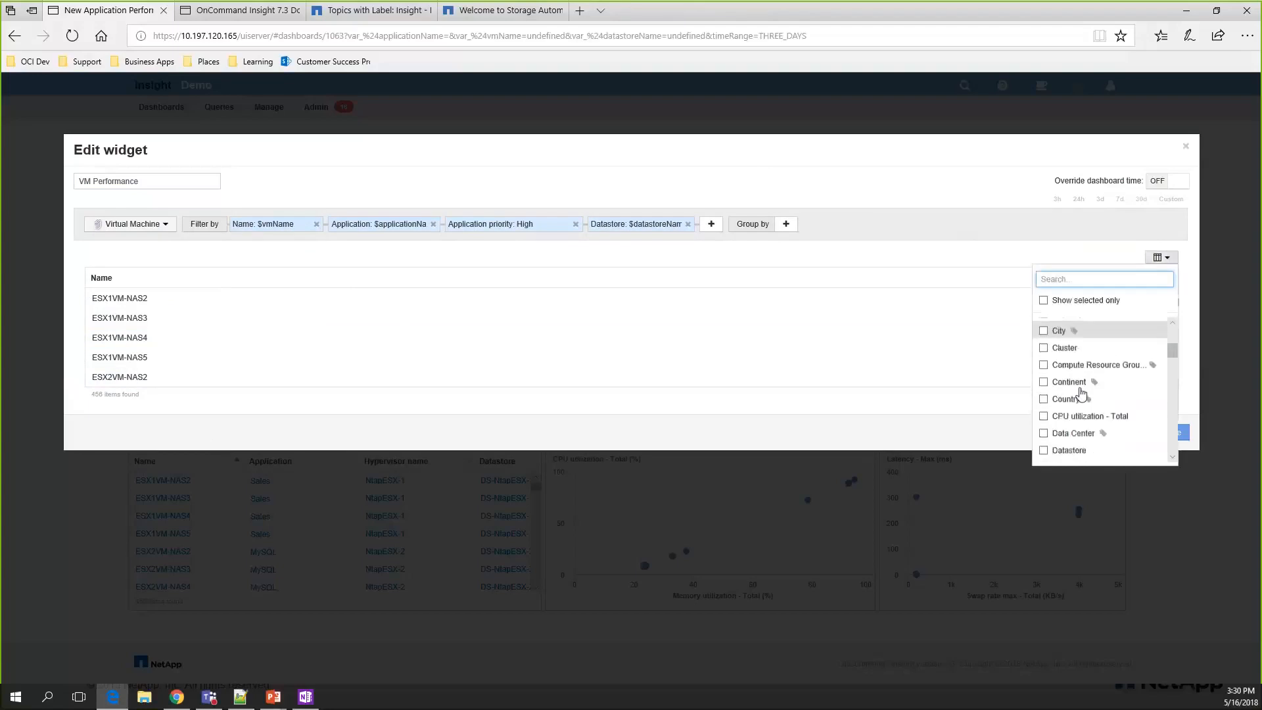
{"action": "left_click", "coordinate": [1081, 415]}
{"action": "scroll", "coordinate": [1082, 407], "scroll_direction": "down", "scroll_amount": 3}
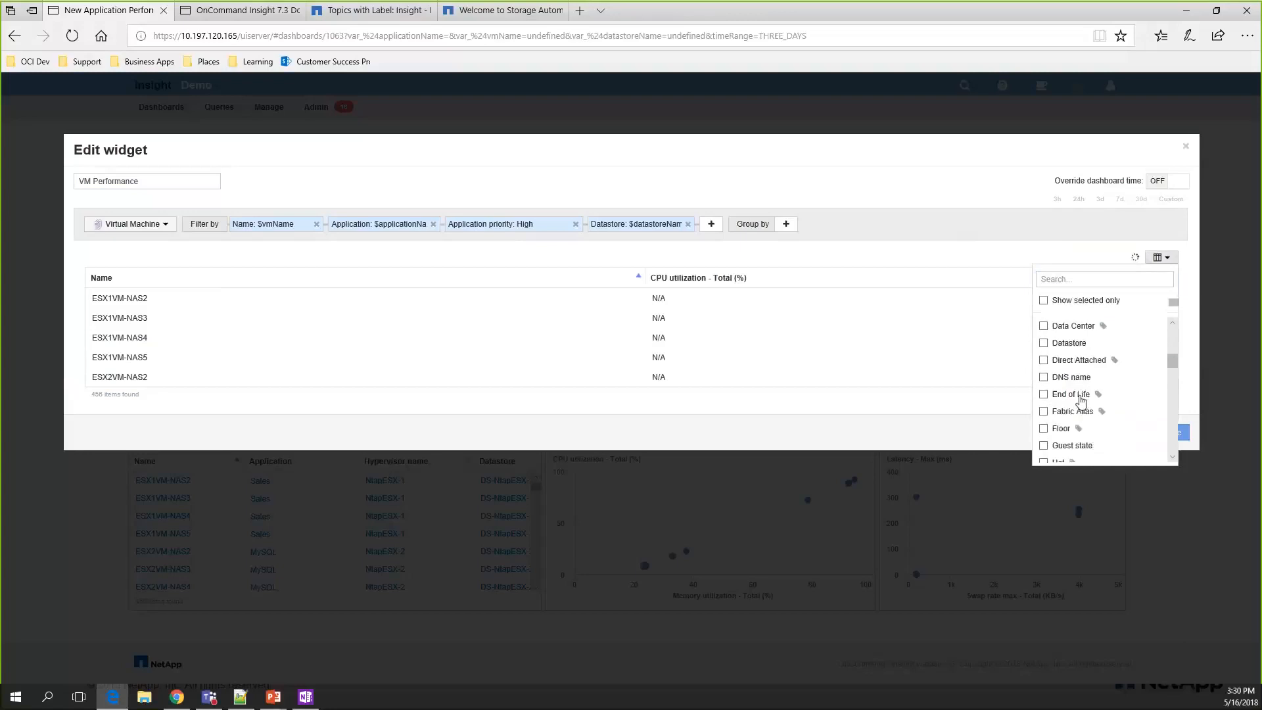
{"action": "scroll", "coordinate": [1080, 400], "scroll_direction": "down", "scroll_amount": 3}
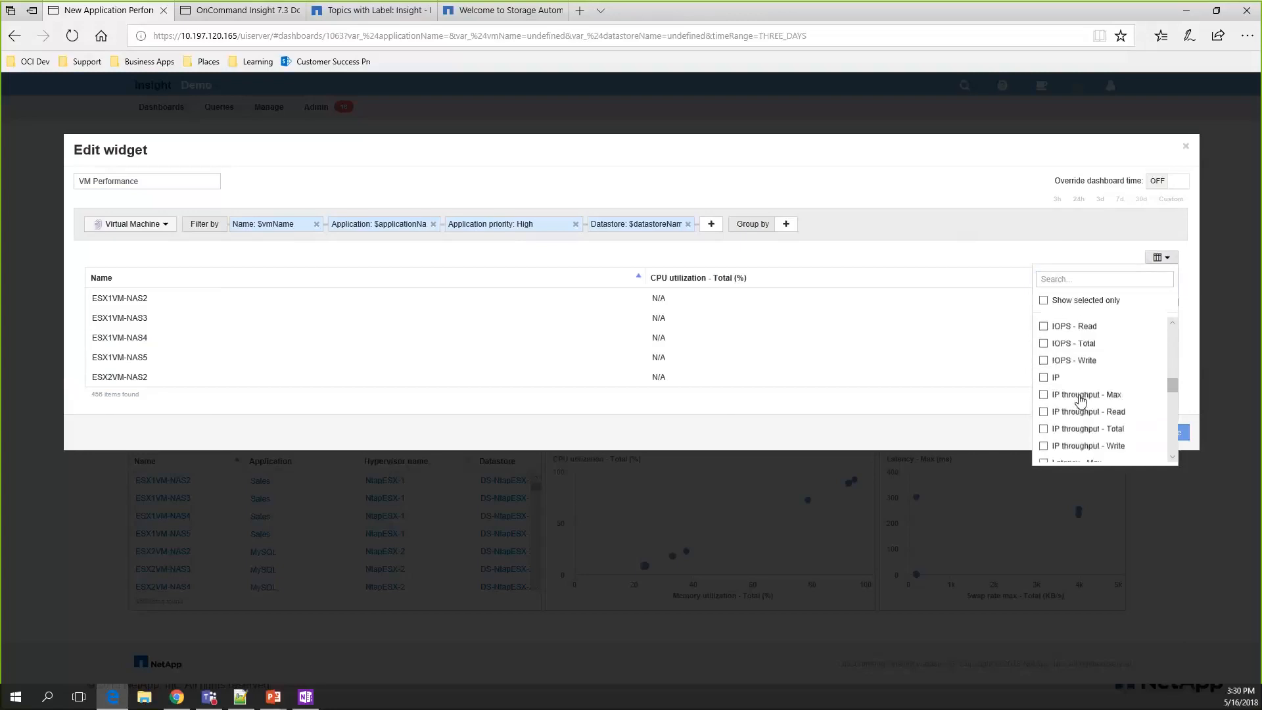
{"action": "scroll", "coordinate": [1080, 399], "scroll_direction": "down", "scroll_amount": 3}
{"action": "left_click", "coordinate": [1081, 386]}
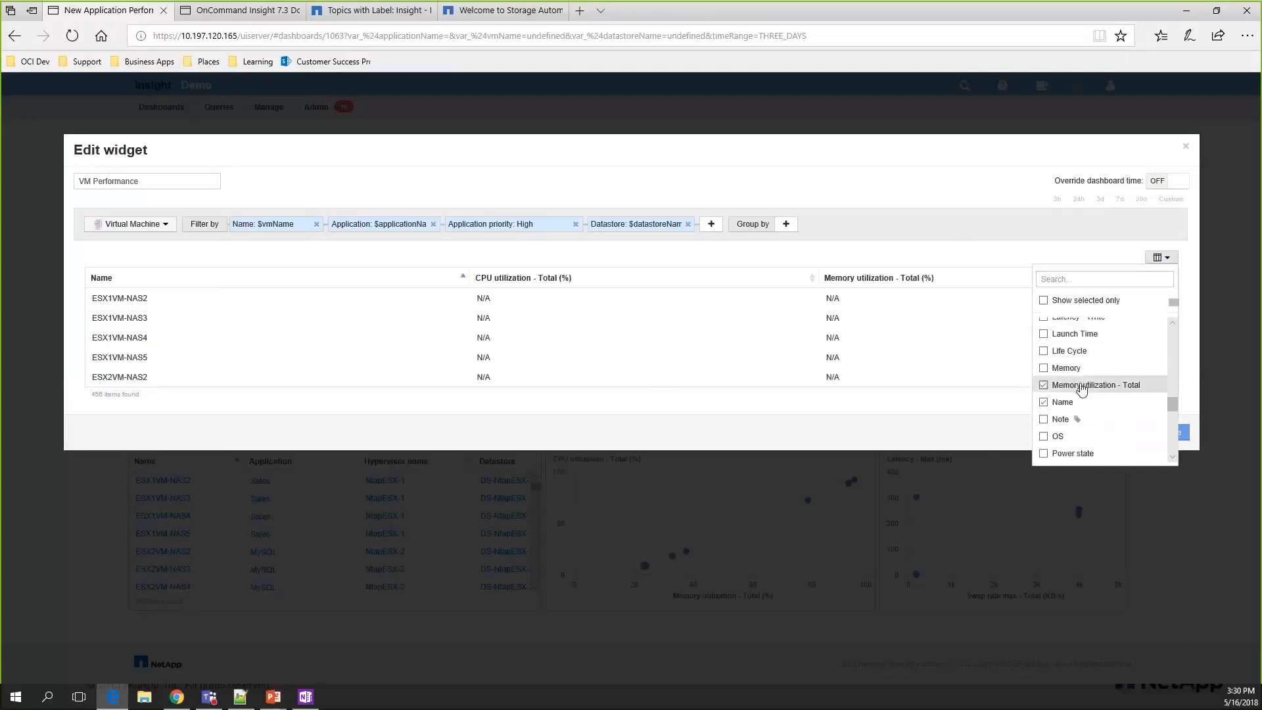
Step: Add the Latency - Total and Swap rate - Total columns to the VM Performance table
{"action": "scroll", "coordinate": [1075, 358], "scroll_direction": "up", "scroll_amount": 1}
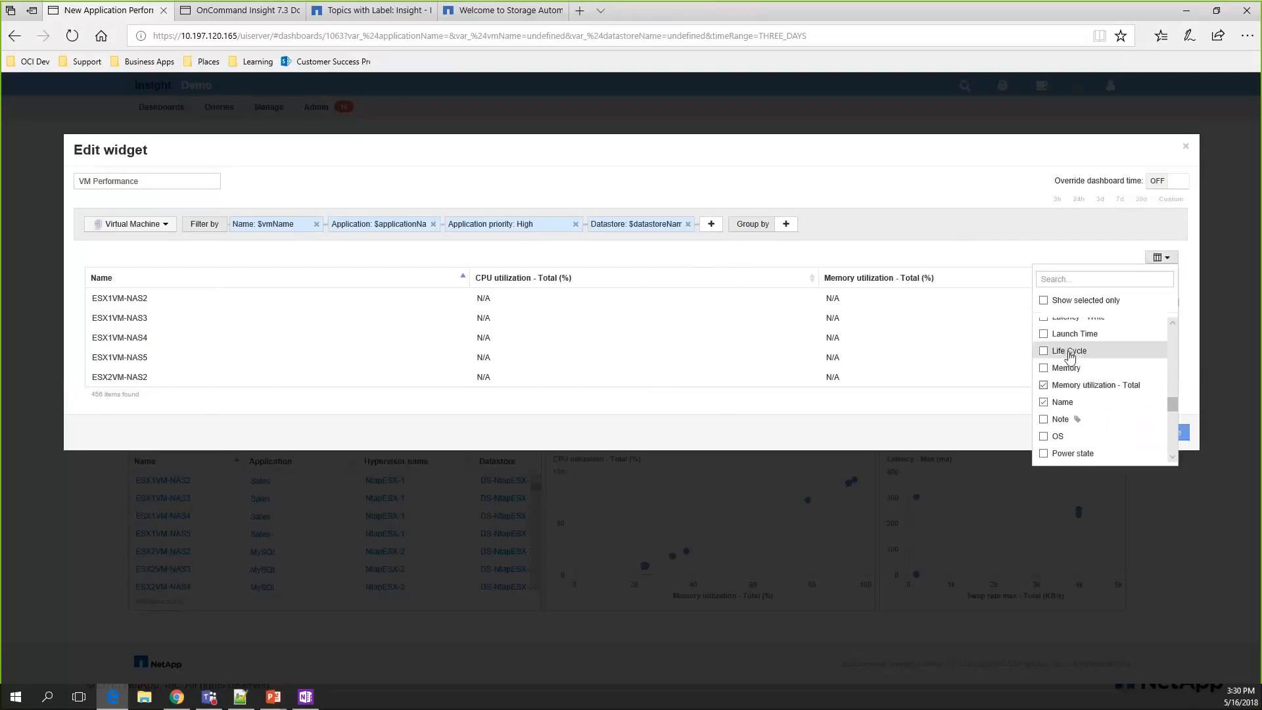
{"action": "scroll", "coordinate": [1072, 355], "scroll_direction": "up", "scroll_amount": 2}
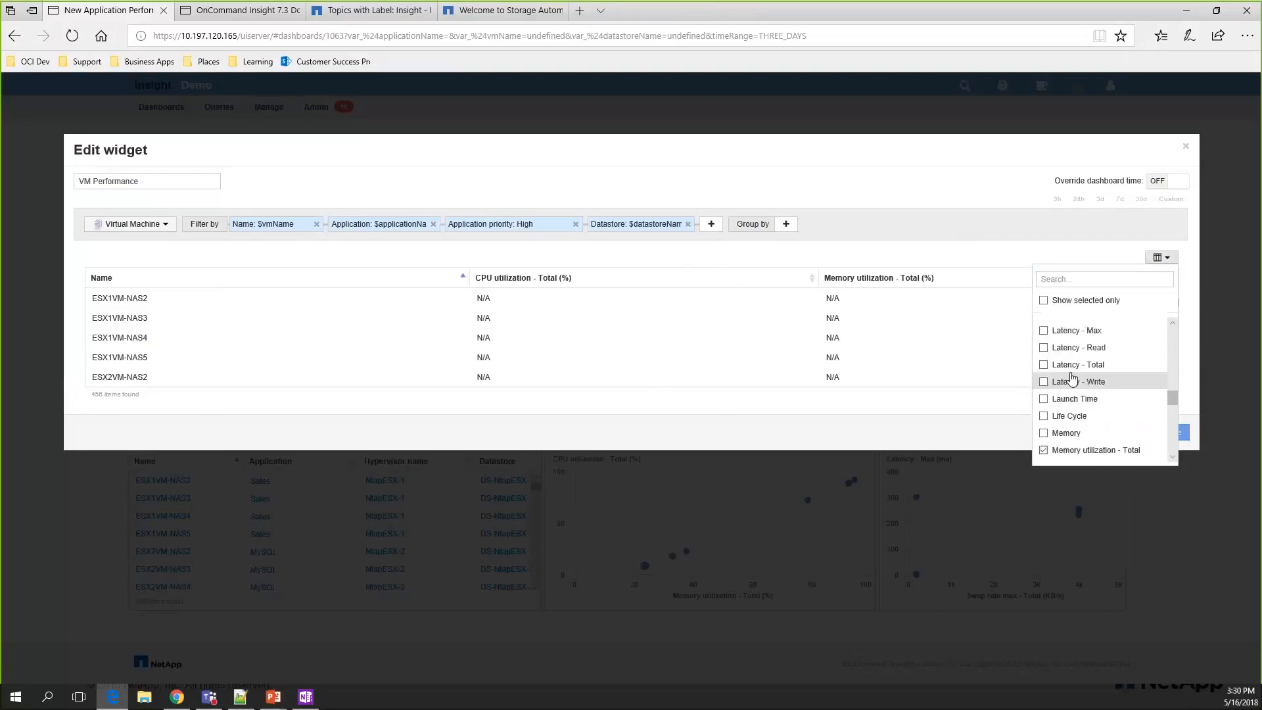
{"action": "left_click", "coordinate": [1069, 369]}
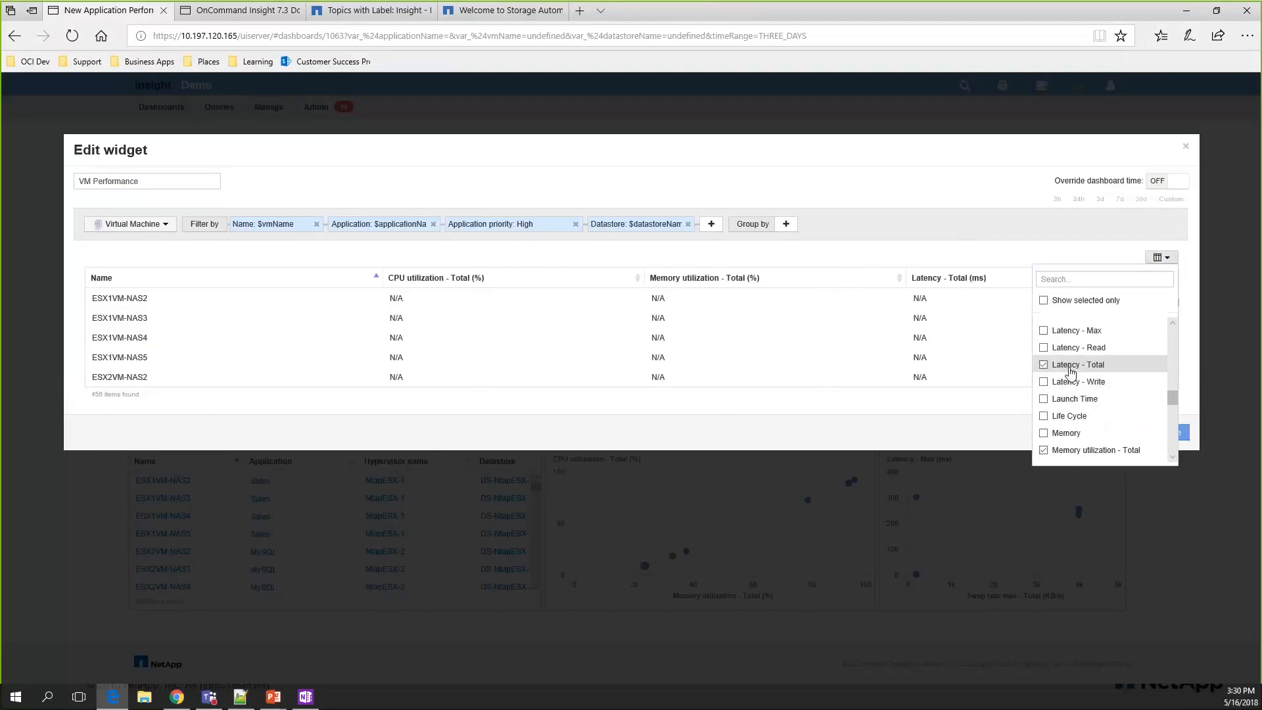
{"action": "scroll", "coordinate": [1072, 375], "scroll_direction": "down", "scroll_amount": 8}
{"action": "scroll", "coordinate": [1073, 382], "scroll_direction": "down", "scroll_amount": 3}
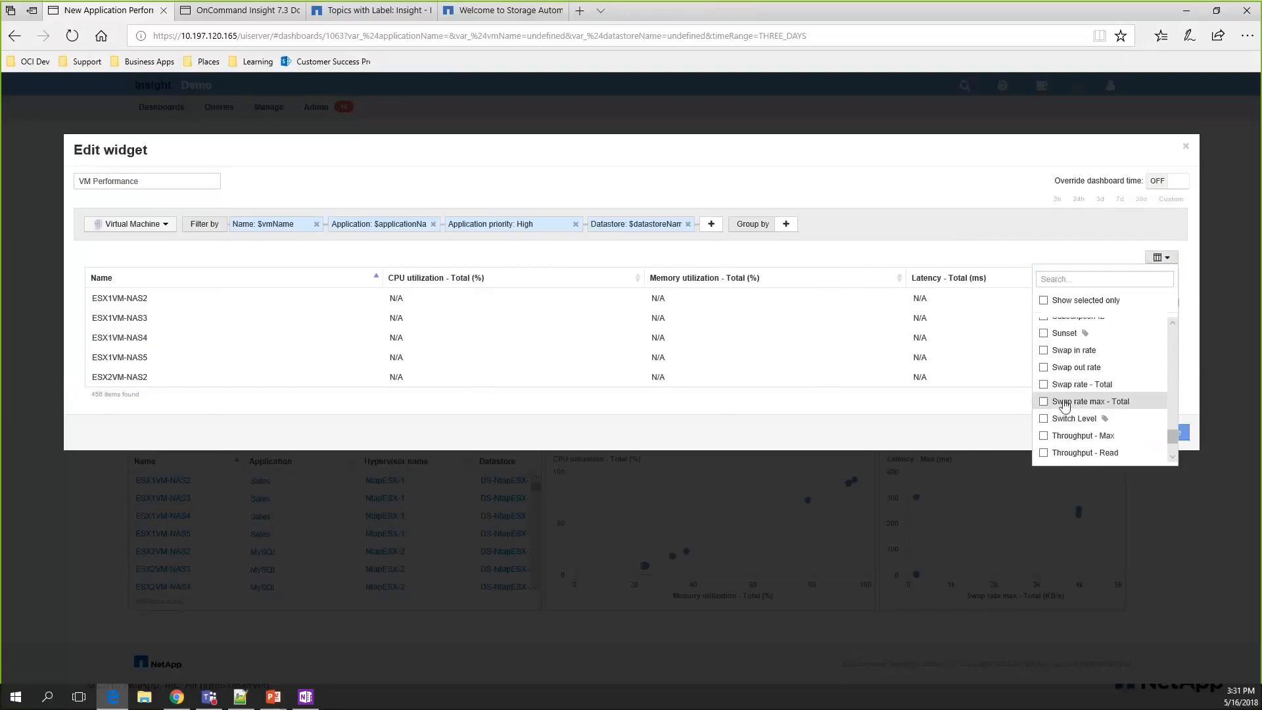
{"action": "left_click", "coordinate": [1058, 391]}
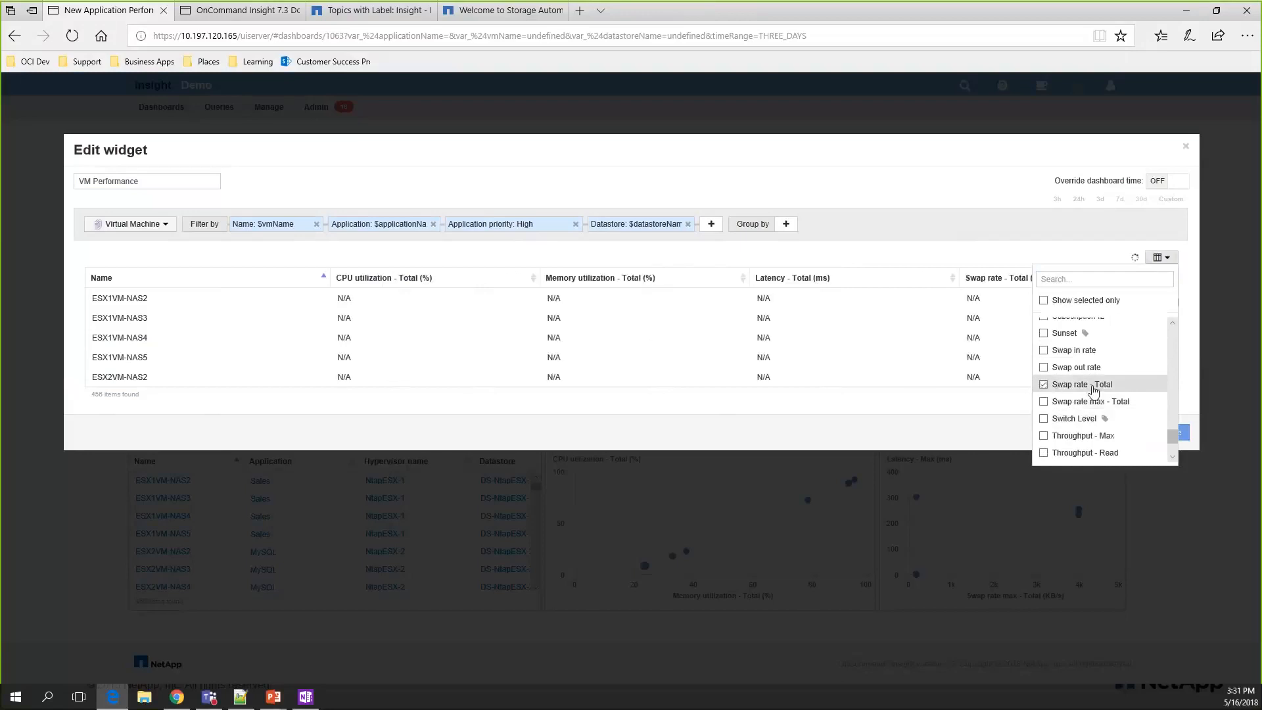
Step: Add the IOPS - Total and IP throughput - Total columns to the VM Performance table
{"action": "scroll", "coordinate": [1108, 378], "scroll_direction": "up", "scroll_amount": 2}
{"action": "scroll", "coordinate": [1110, 379], "scroll_direction": "up", "scroll_amount": 5}
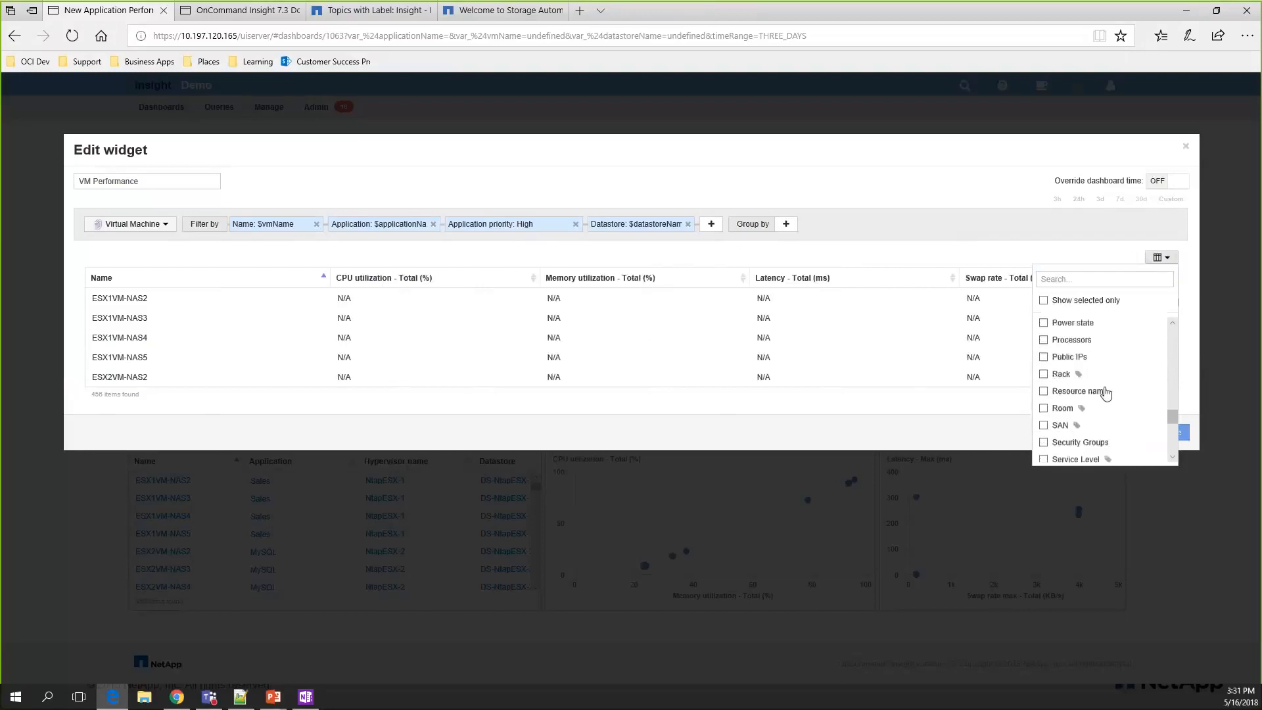
{"action": "scroll", "coordinate": [1091, 414], "scroll_direction": "up", "scroll_amount": 4}
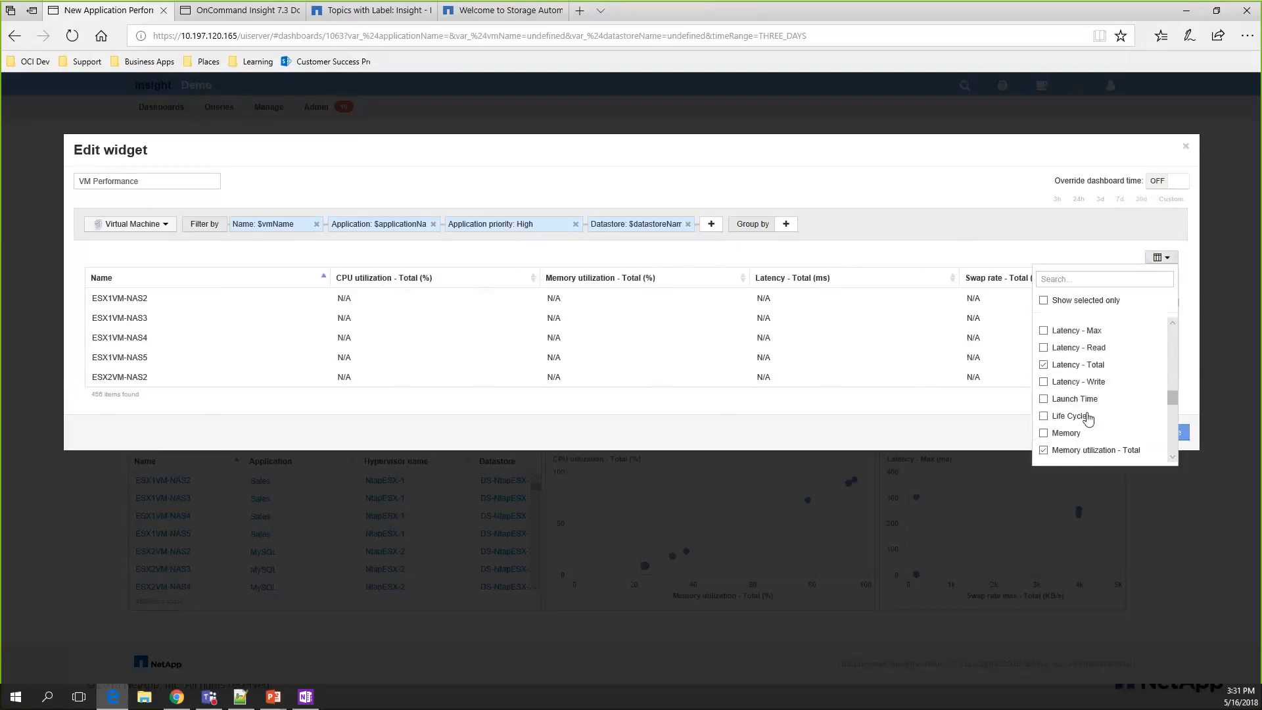
{"action": "scroll", "coordinate": [1099, 405], "scroll_direction": "up", "scroll_amount": 1}
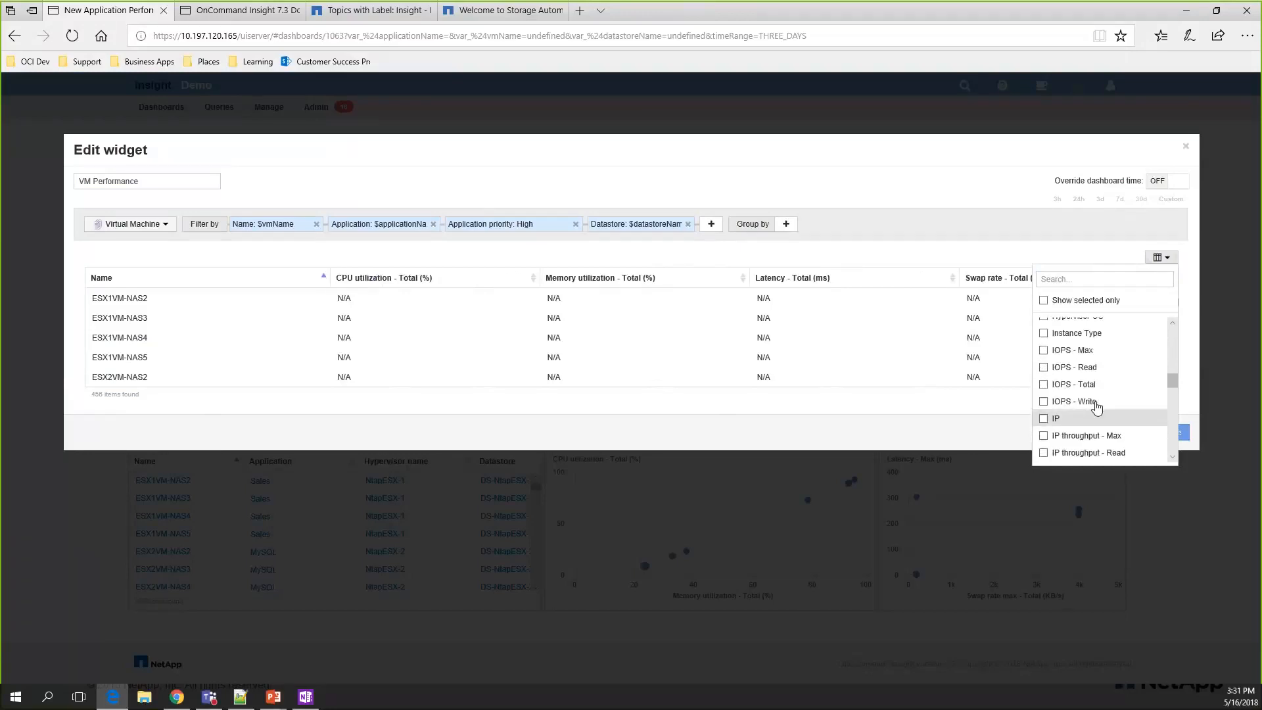
{"action": "left_click", "coordinate": [1078, 388]}
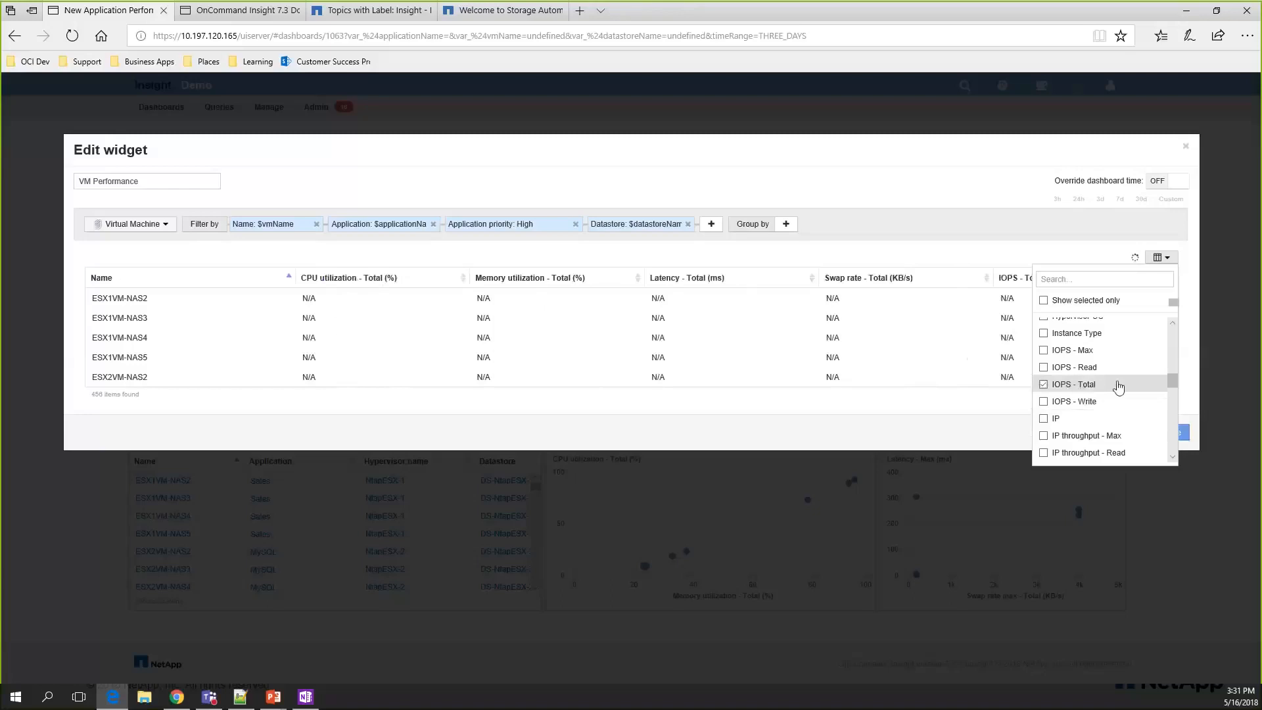
{"action": "scroll", "coordinate": [1118, 393], "scroll_direction": "down", "scroll_amount": 3}
{"action": "left_click", "coordinate": [1058, 361]}
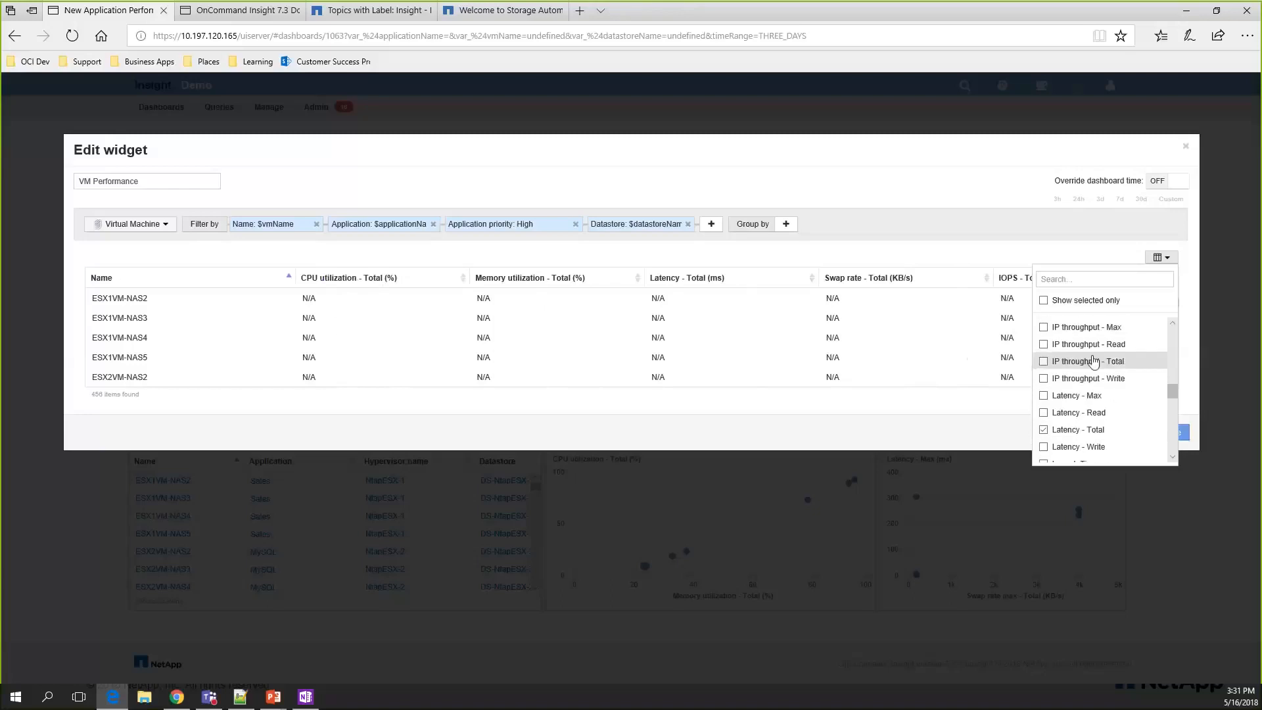
{"action": "left_click", "coordinate": [925, 430]}
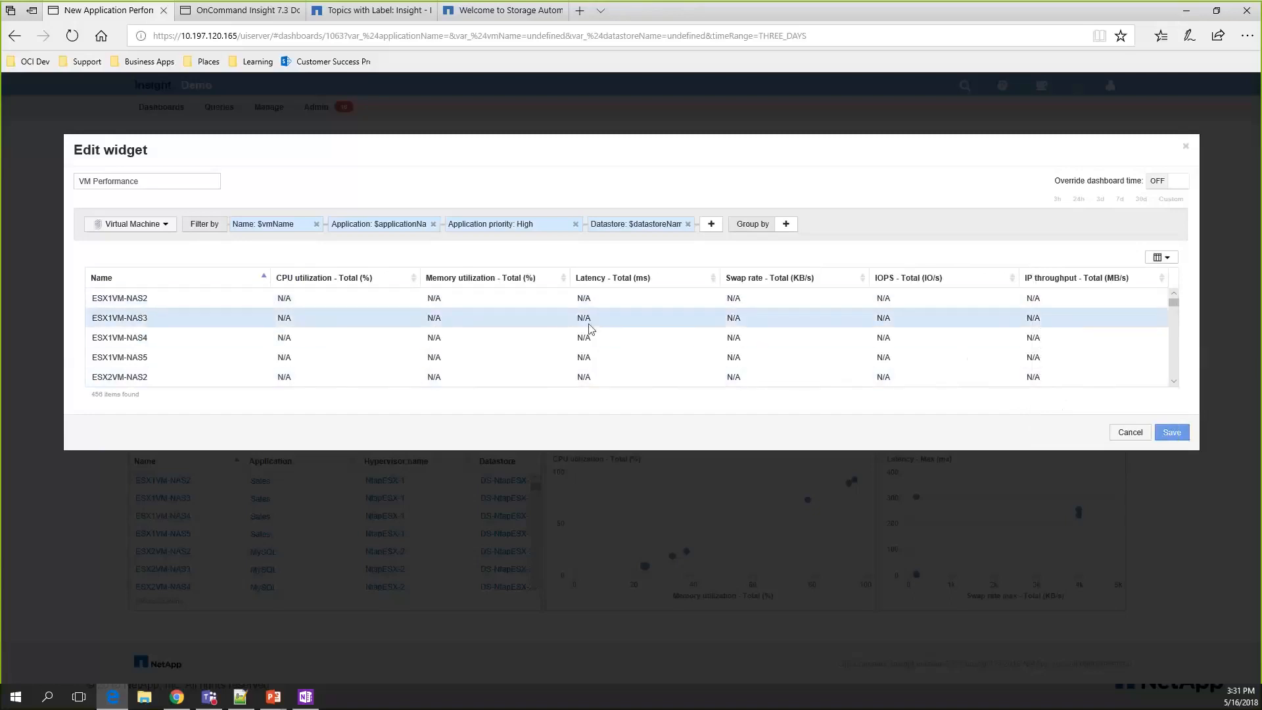
Step: Sort the VM Performance table by Latency - Total in descending order and save the widget
{"action": "left_click", "coordinate": [662, 281]}
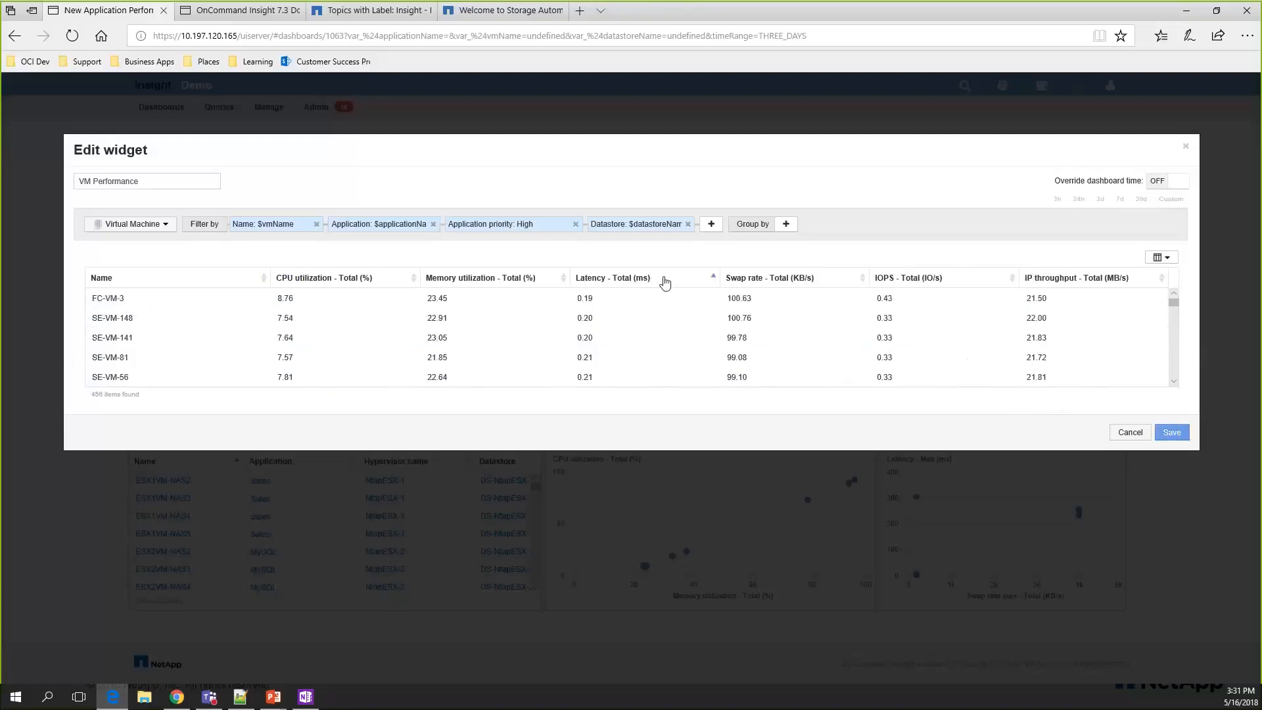
{"action": "left_click", "coordinate": [664, 280]}
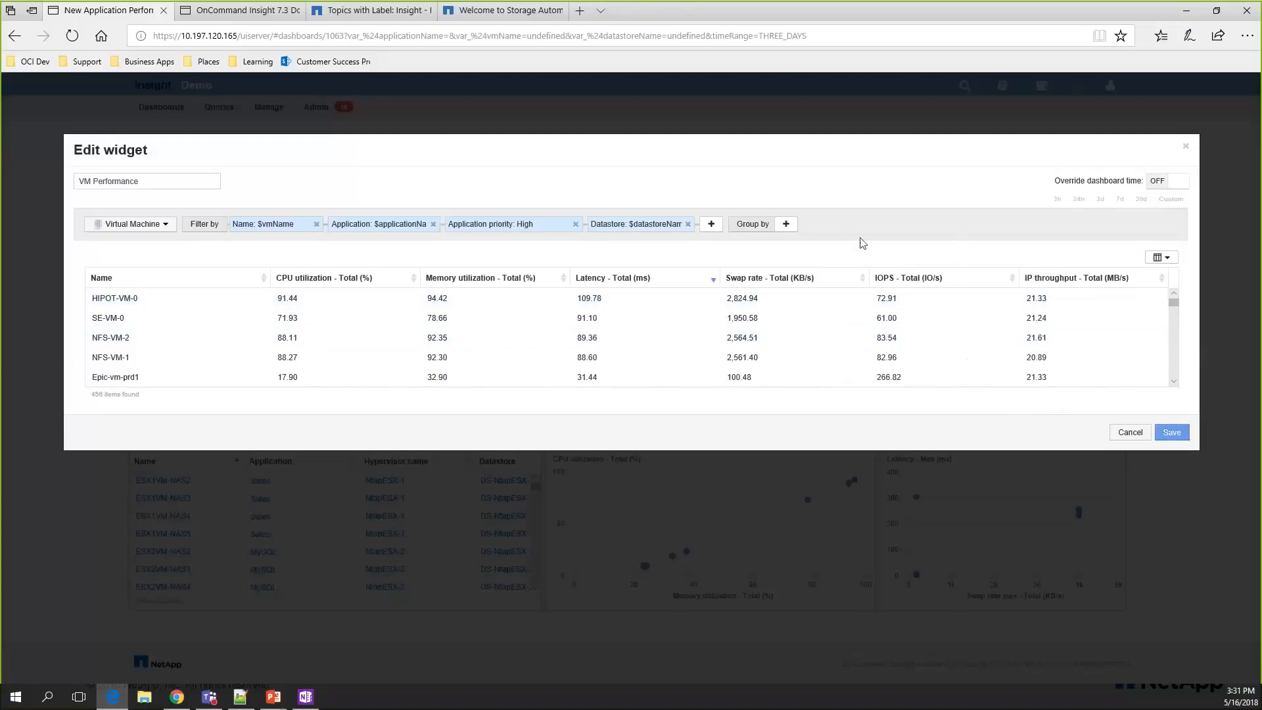
{"action": "left_click", "coordinate": [1174, 435]}
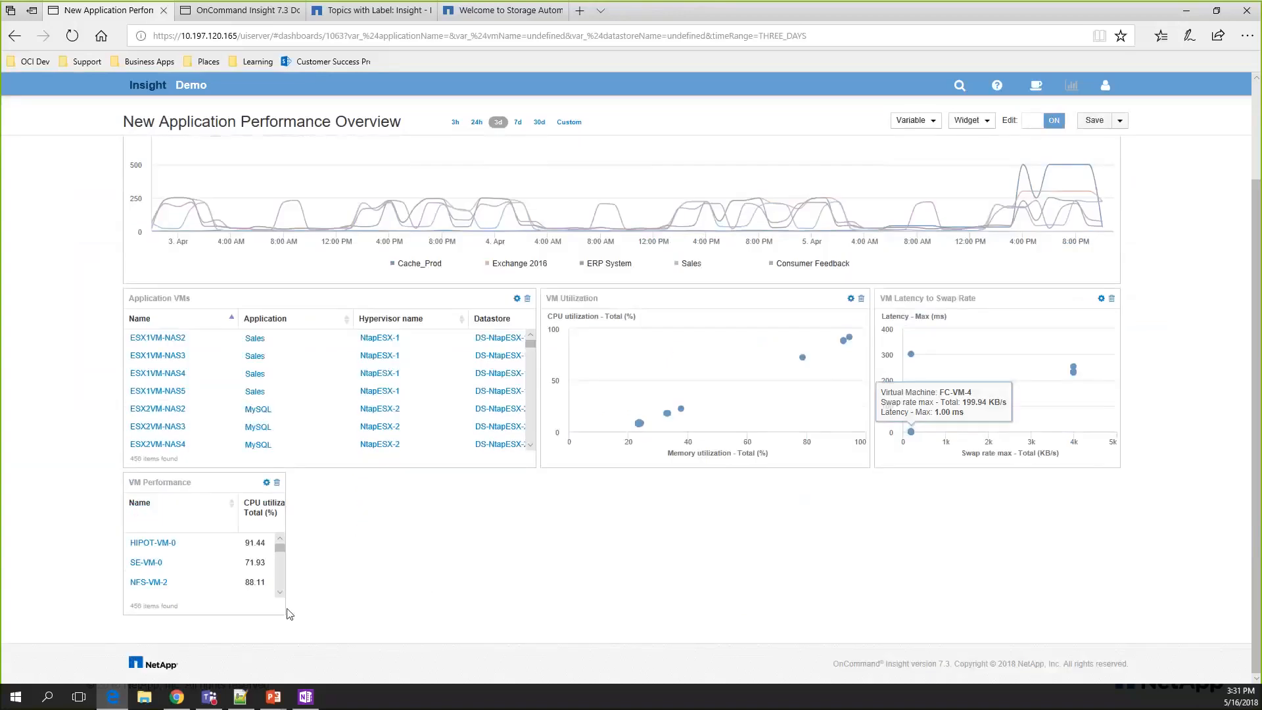
Step: Widen the VM Performance table to the full dashboard width, save the dashboard, and make the table slightly taller
{"action": "left_click_drag", "start_coordinate": [282, 610], "coordinate": [1111, 623]}
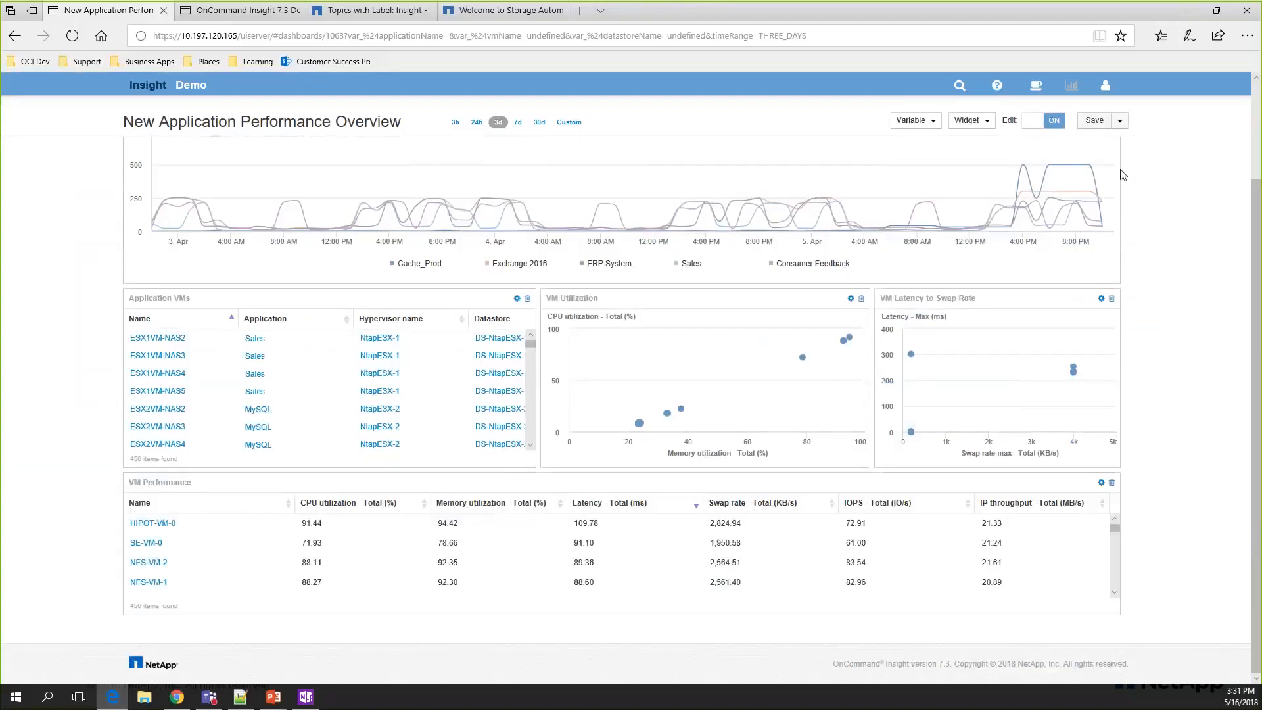
{"action": "left_click", "coordinate": [1093, 124]}
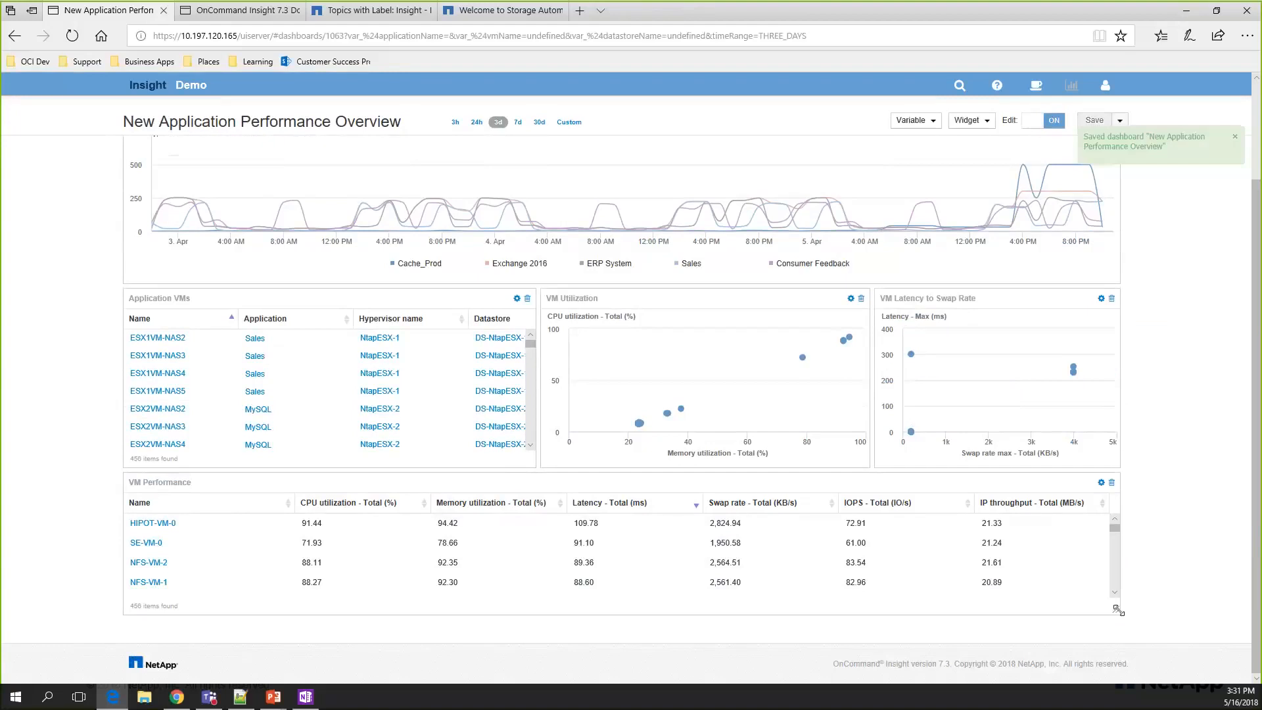
{"action": "left_click_drag", "start_coordinate": [1119, 614], "coordinate": [1122, 637]}
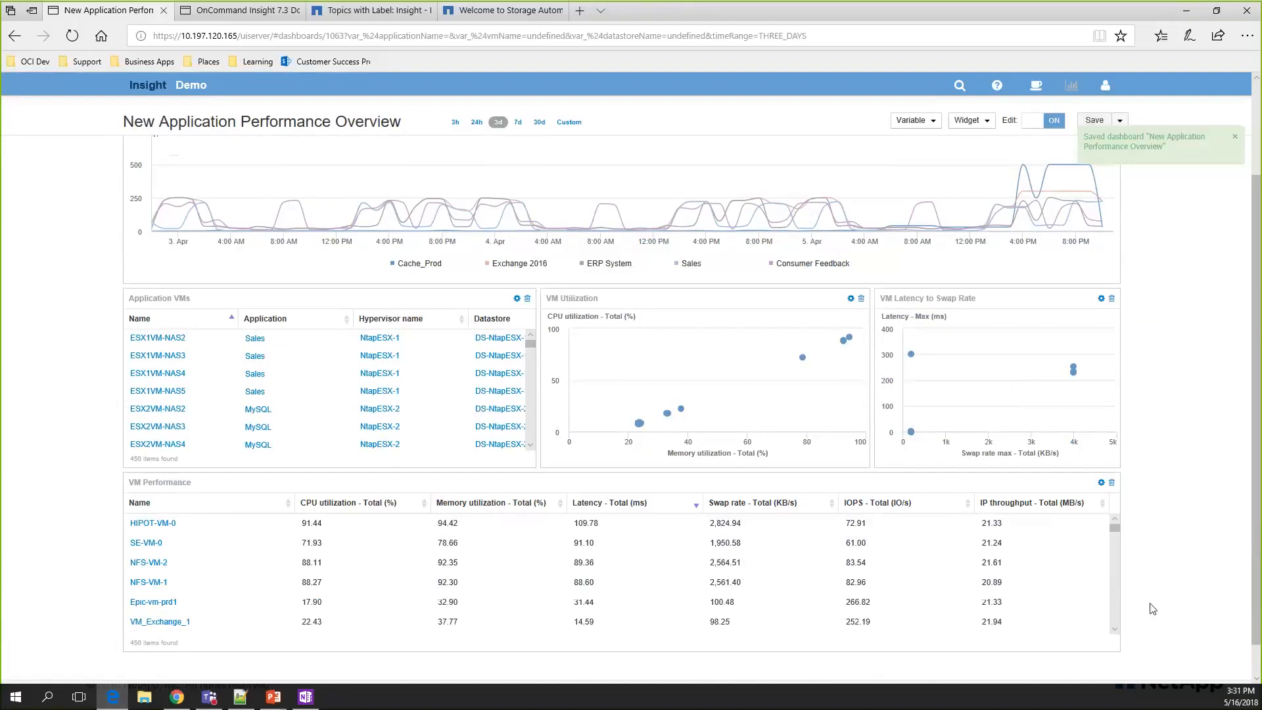
{"action": "scroll", "coordinate": [1151, 604], "scroll_direction": "down", "scroll_amount": 1}
{"action": "key", "text": "alt+Tab"}
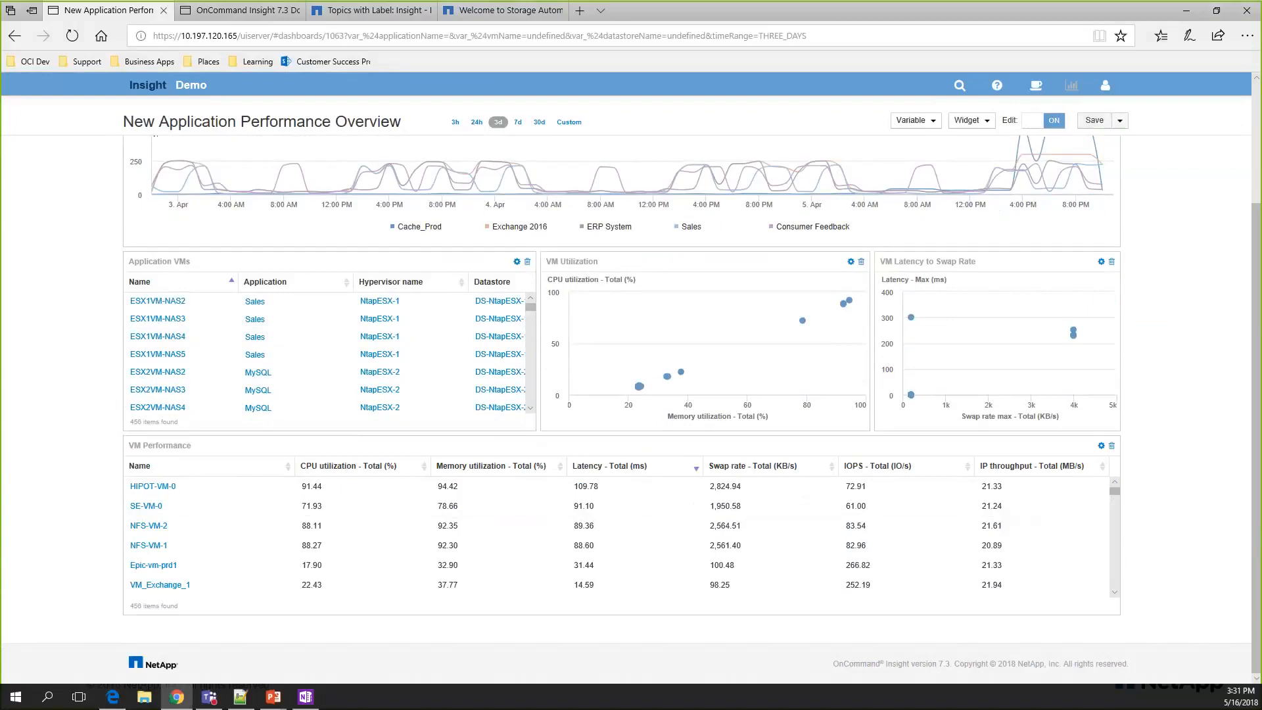
{"action": "left_click", "coordinate": [1175, 398]}
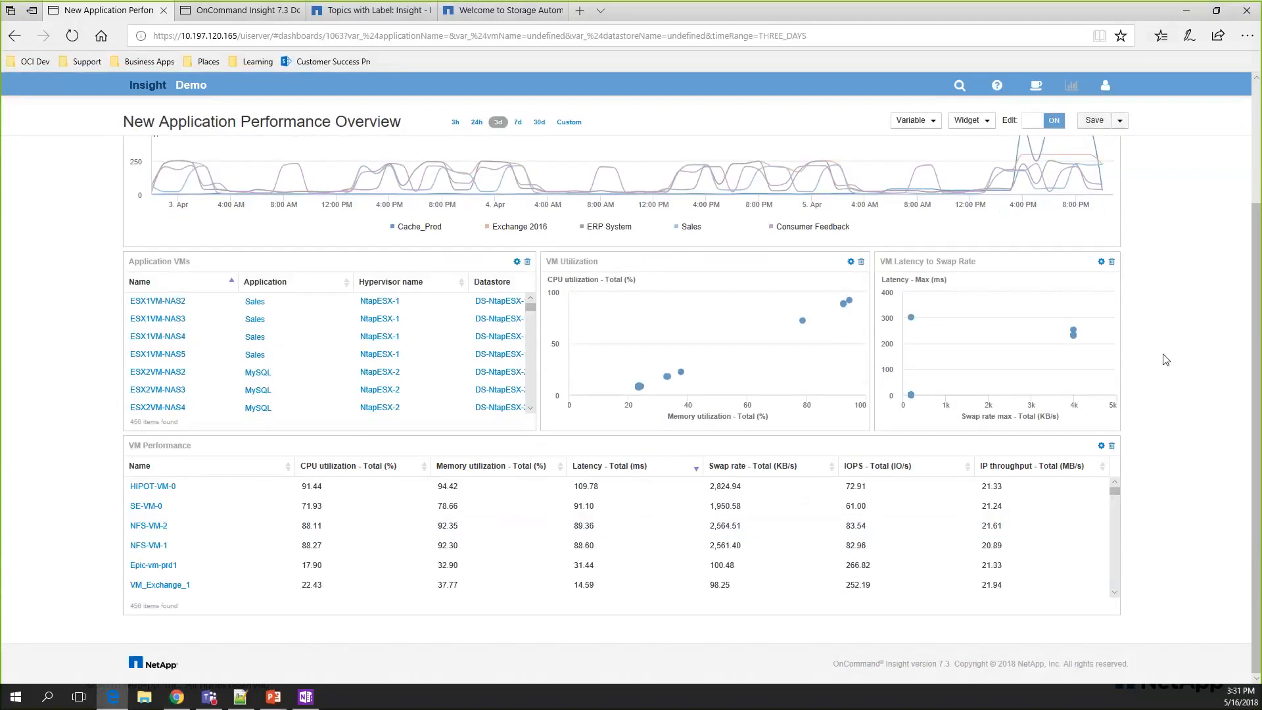
Step: Add a spline chart widget titled VM Write Ops Ratio as Percent
{"action": "left_click", "coordinate": [972, 121]}
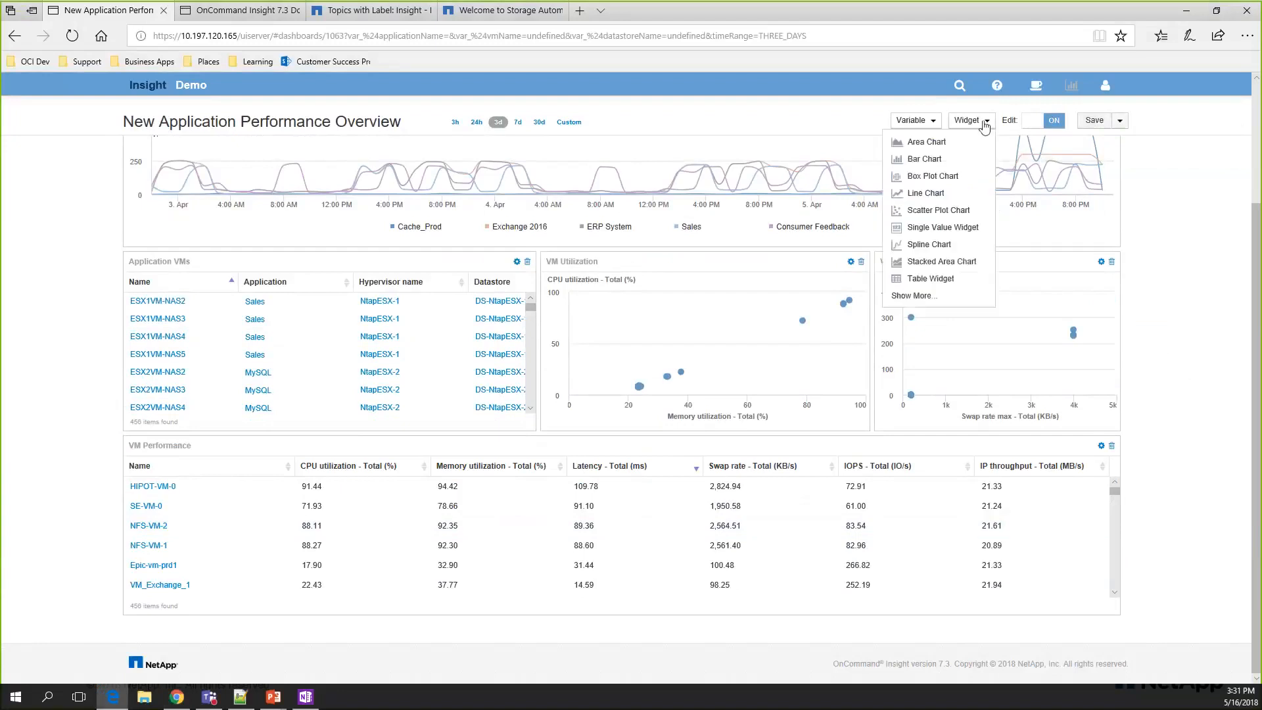
{"action": "left_click", "coordinate": [927, 244]}
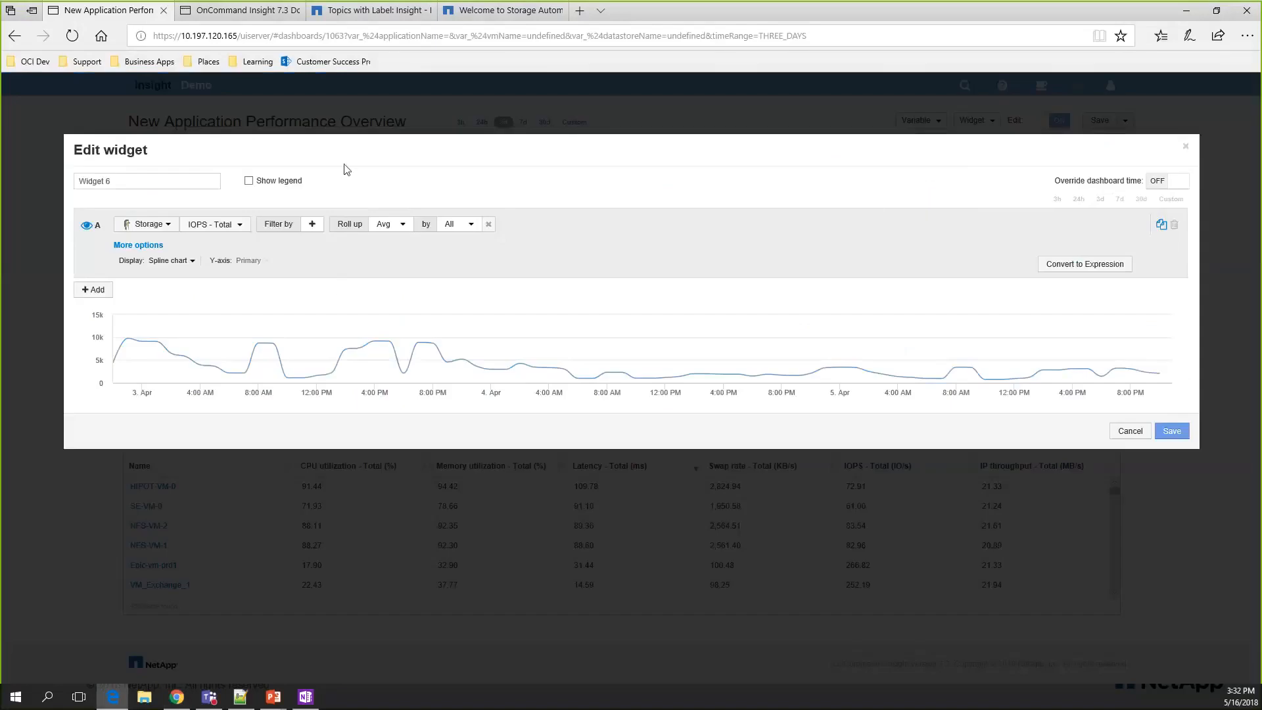
{"action": "left_click", "coordinate": [137, 178]}
{"action": "key", "text": "ctrl+a"}
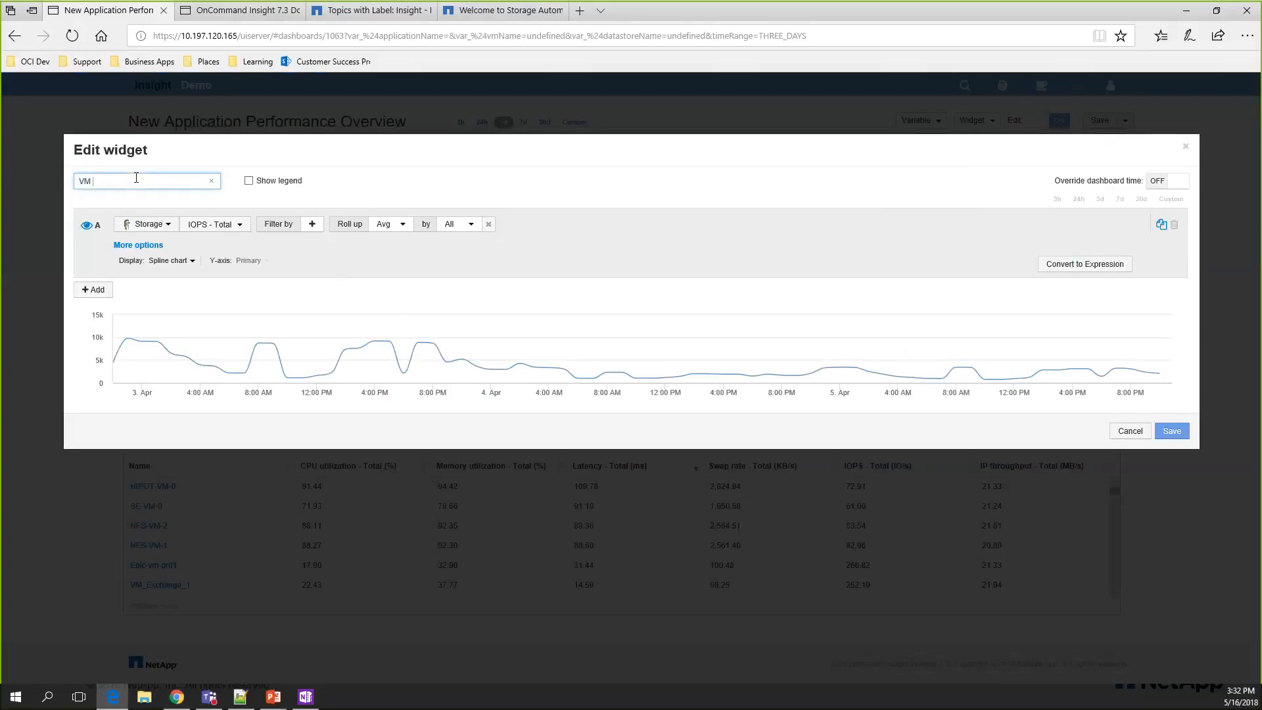
{"action": "type", "text": "Write Ops Ratio as Percent"}
{"action": "left_click", "coordinate": [266, 156]}
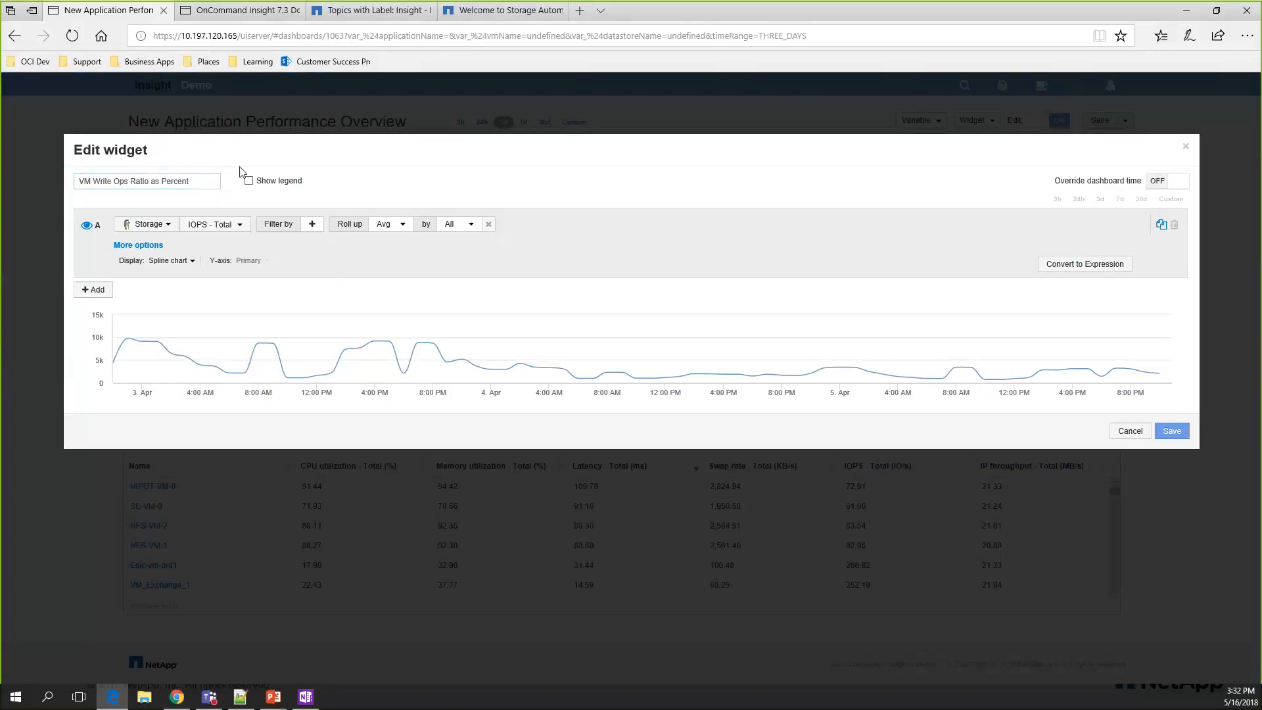
Step: Set query A of the spline chart to the Virtual Machine object type with the IOPS - Write metric
{"action": "left_click", "coordinate": [164, 224]}
{"action": "scroll", "coordinate": [175, 348], "scroll_direction": "down", "scroll_amount": 3}
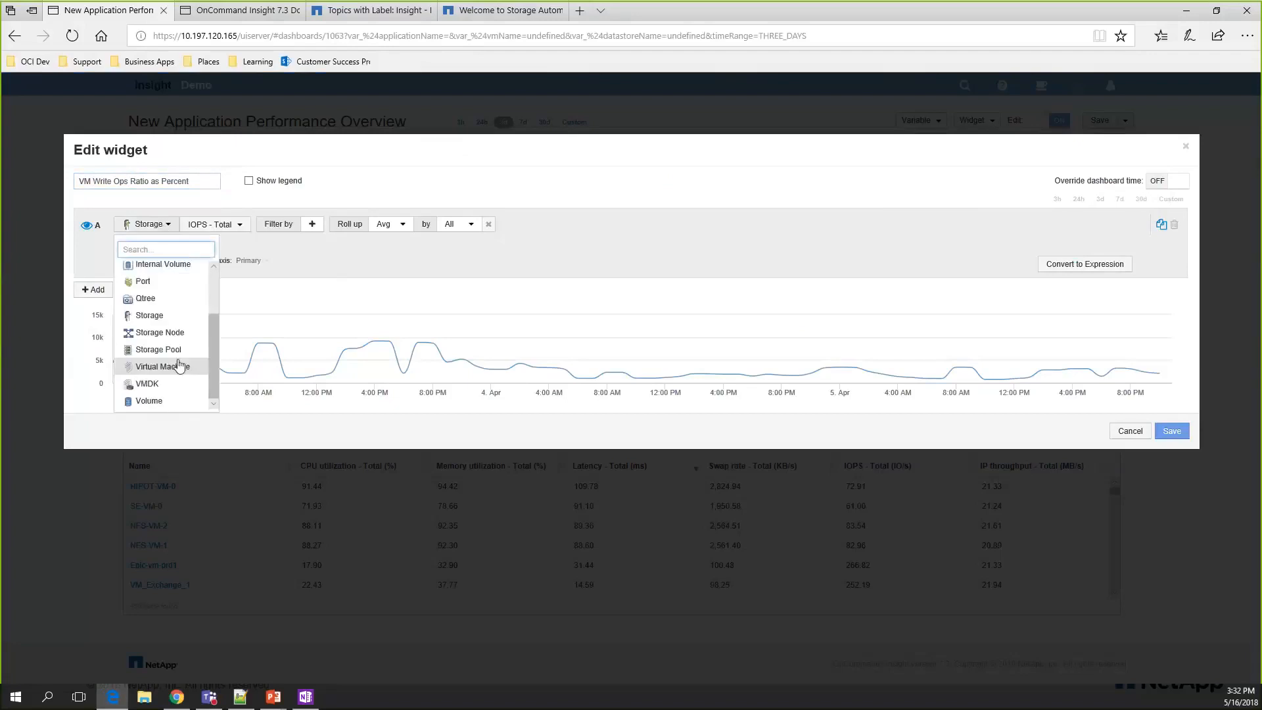
{"action": "left_click", "coordinate": [179, 367]}
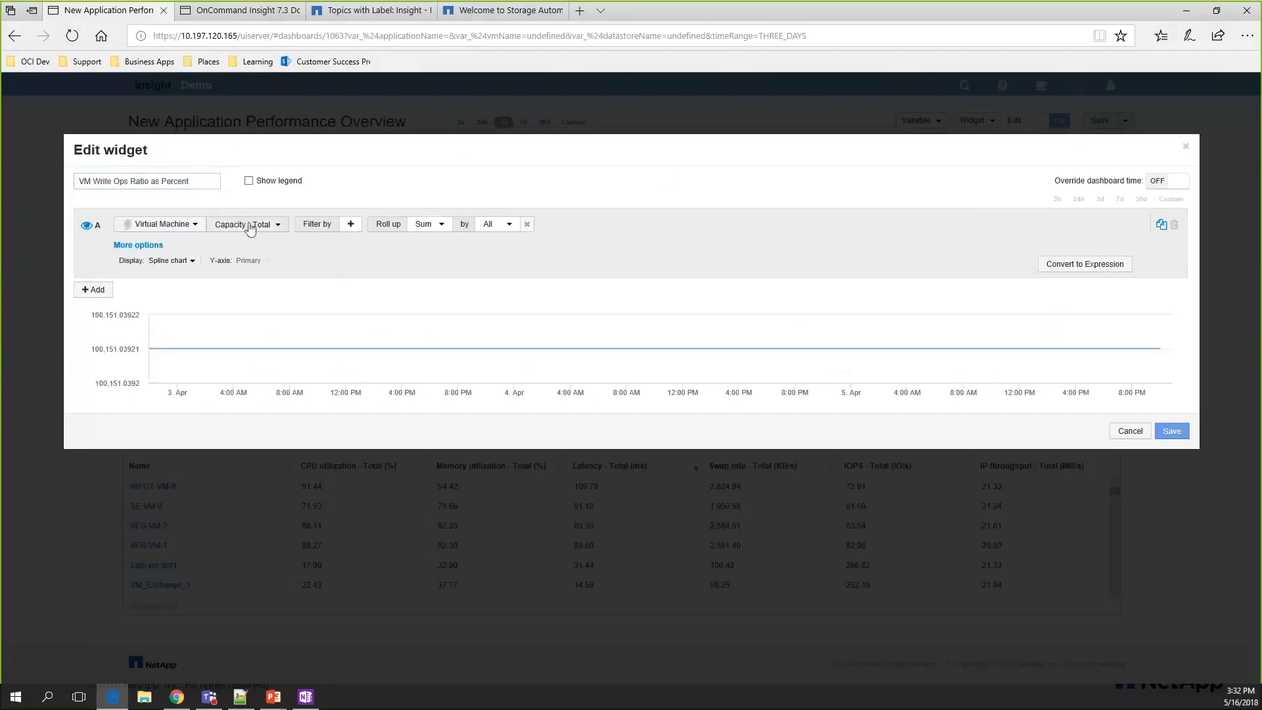
{"action": "left_click", "coordinate": [250, 227]}
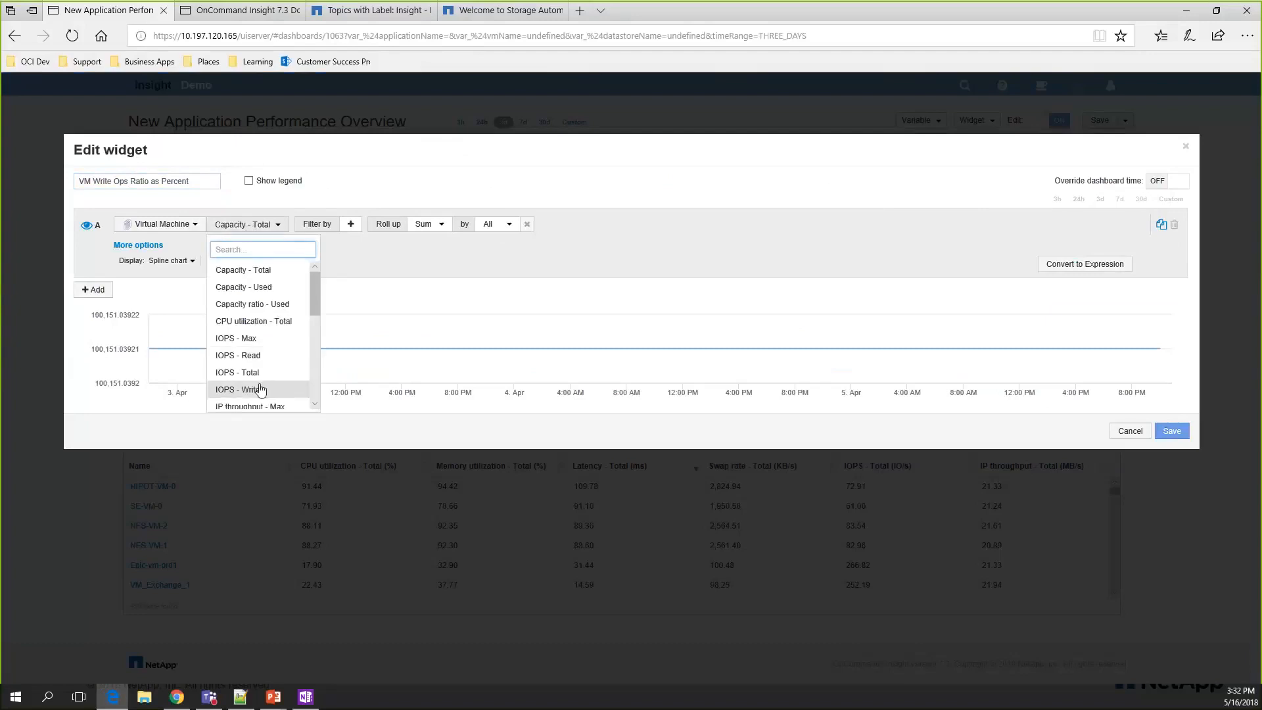
{"action": "left_click", "coordinate": [259, 389]}
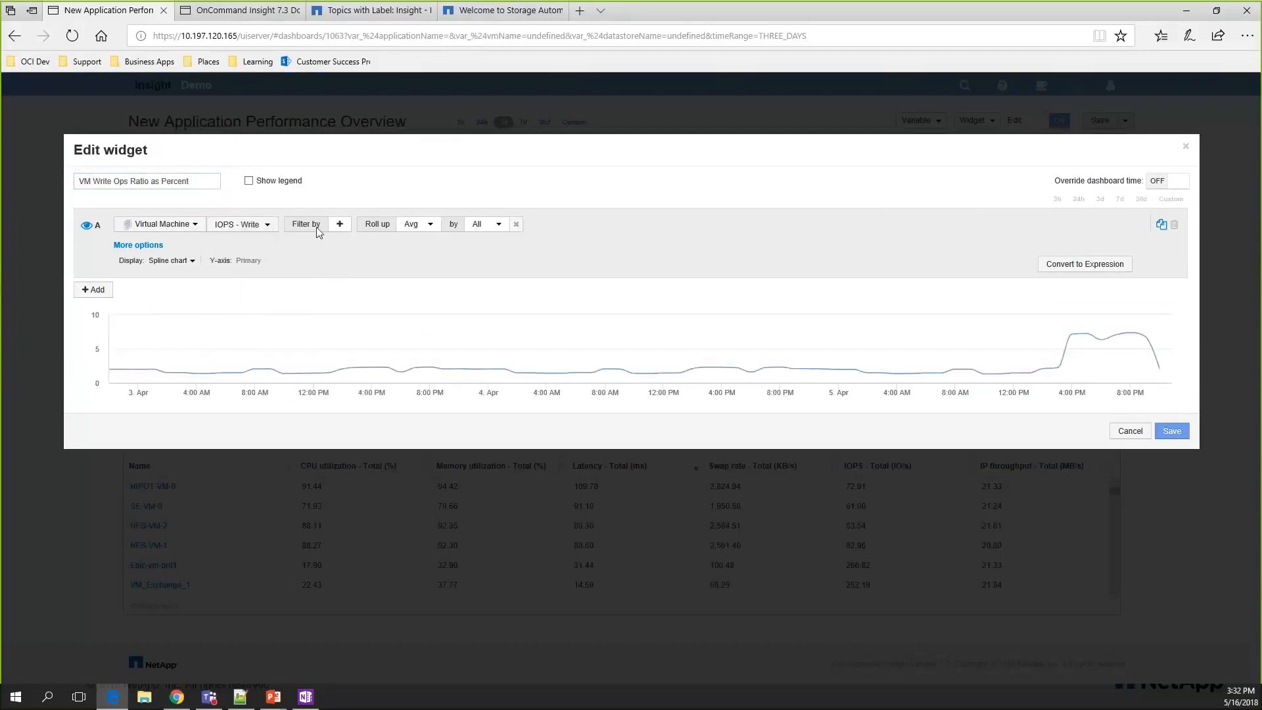
Step: Filter query A by Application using $applicationName and by Application priority set to High
{"action": "left_click", "coordinate": [339, 227]}
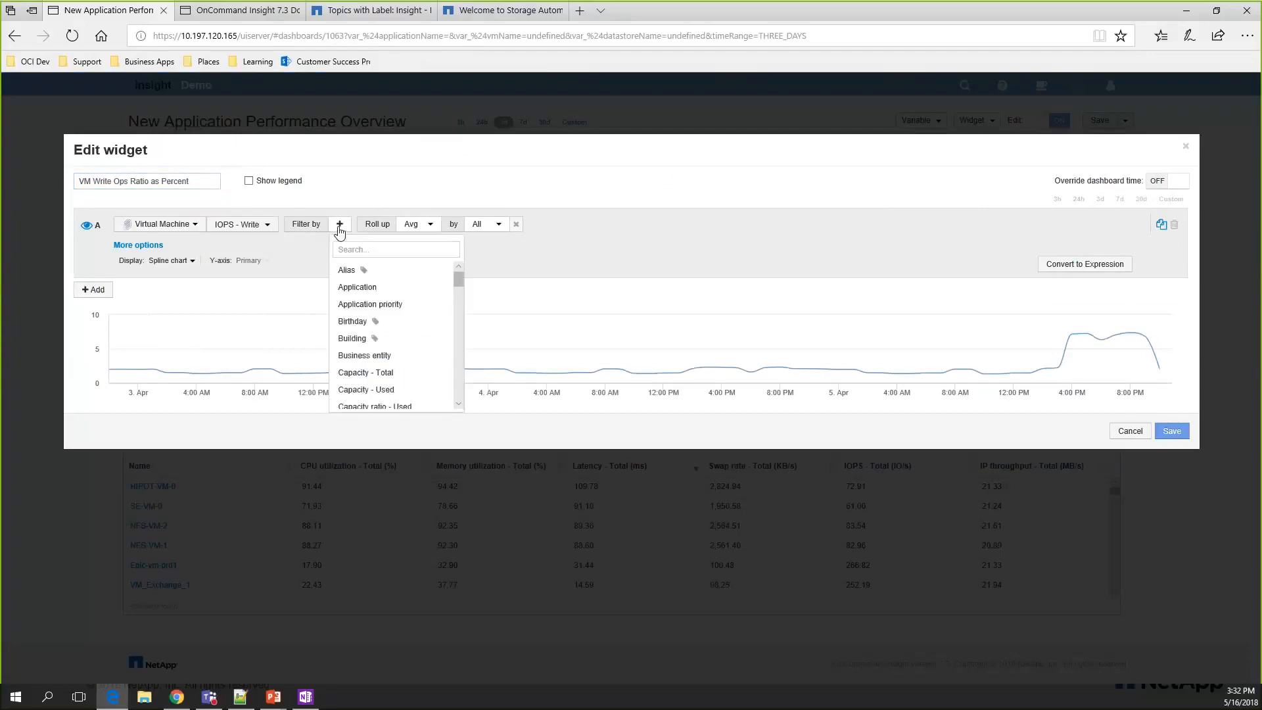
{"action": "left_click", "coordinate": [374, 290]}
{"action": "left_click", "coordinate": [421, 254]}
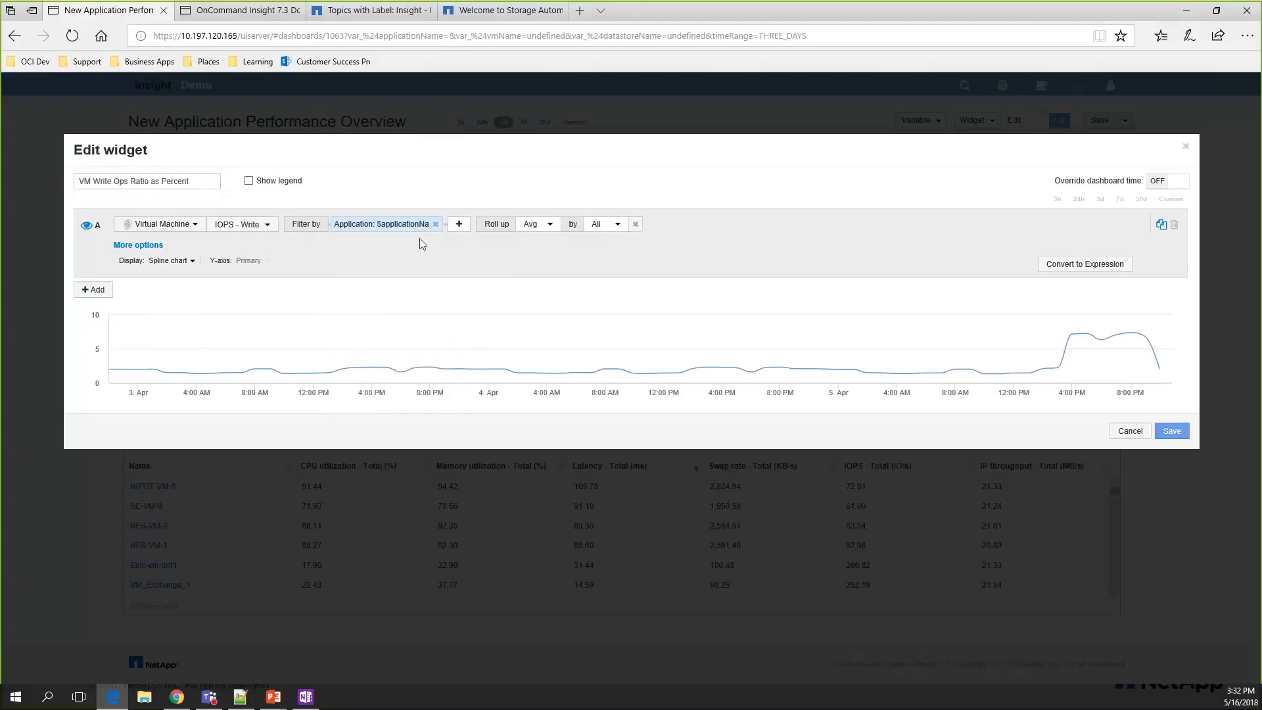
{"action": "left_click", "coordinate": [459, 224]}
{"action": "left_click", "coordinate": [490, 304]}
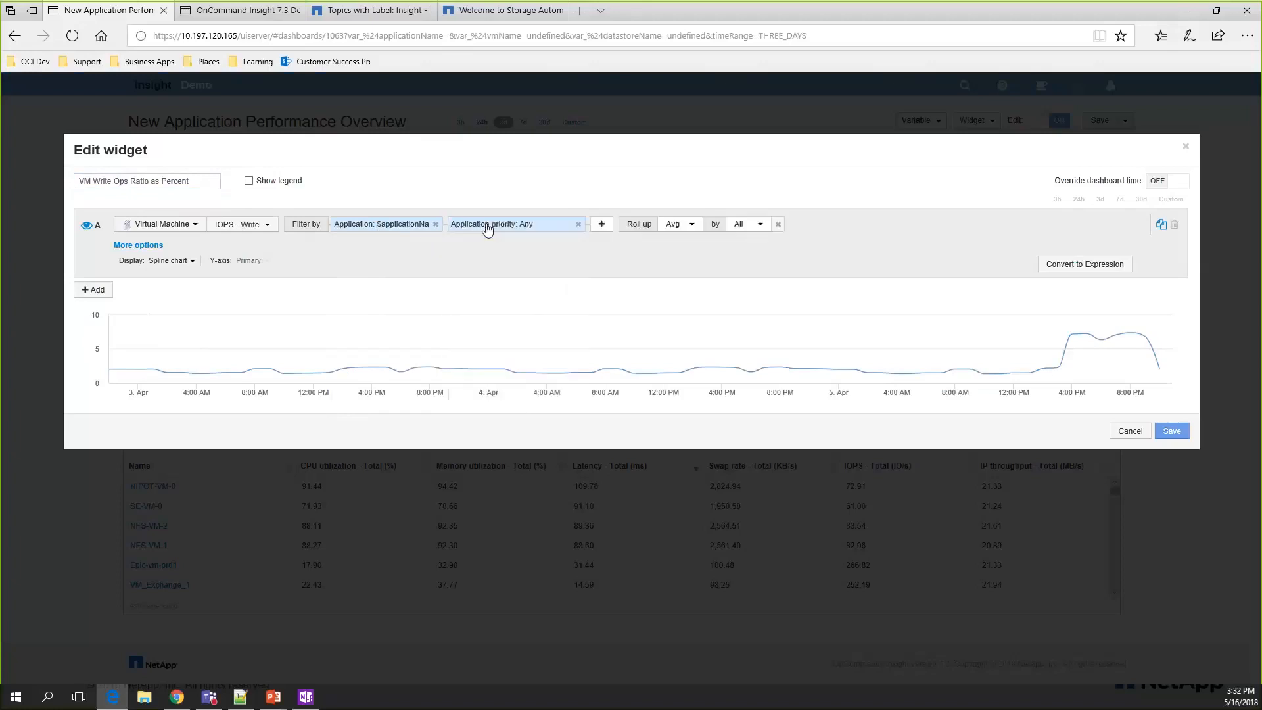
{"action": "left_click", "coordinate": [533, 267]}
{"action": "left_click", "coordinate": [659, 357]}
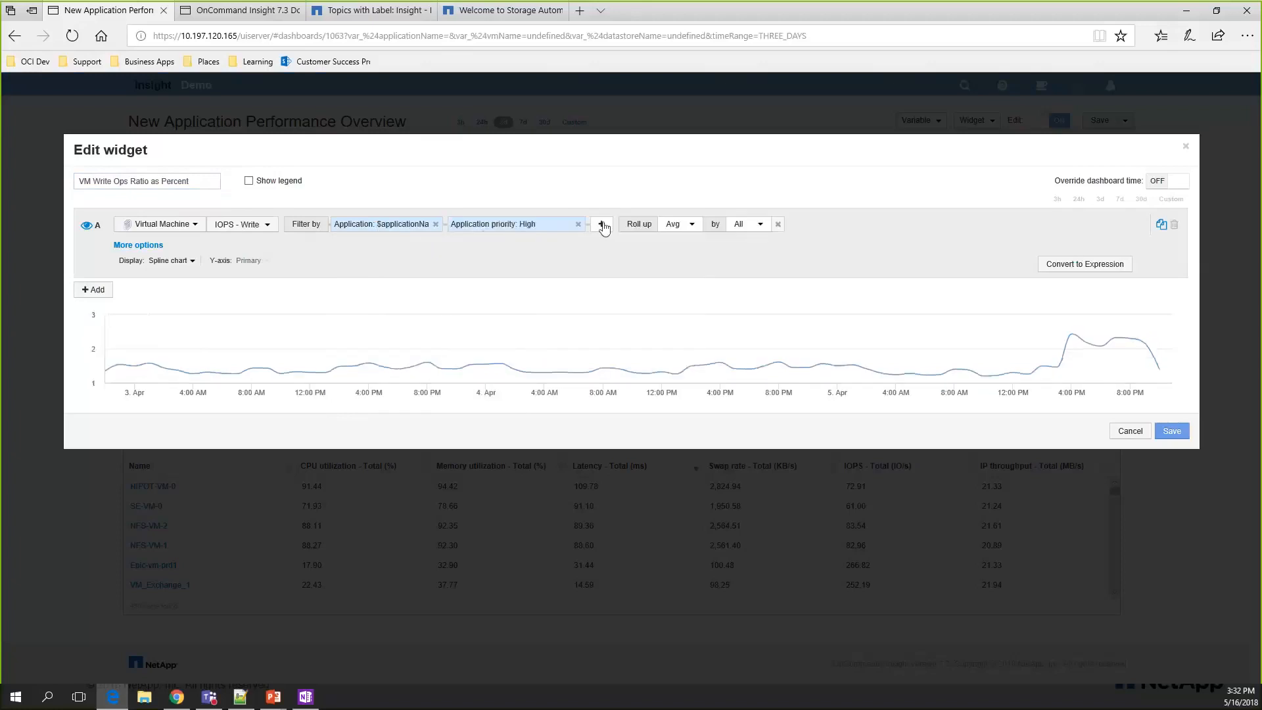
Step: Add filters to query A for Name using $vmName and Datastore using $datastoreName
{"action": "left_click", "coordinate": [601, 224]}
{"action": "scroll", "coordinate": [652, 329], "scroll_direction": "down", "scroll_amount": 5}
{"action": "scroll", "coordinate": [652, 329], "scroll_direction": "down", "scroll_amount": 10}
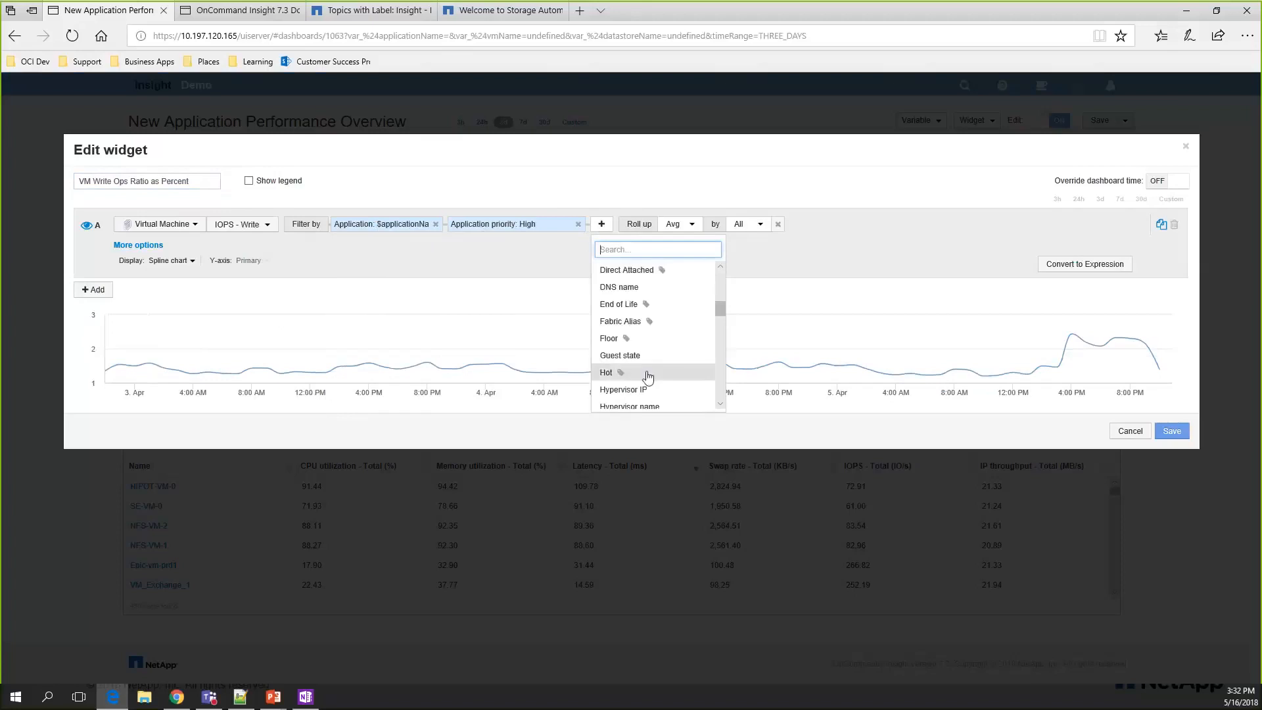
{"action": "scroll", "coordinate": [644, 366], "scroll_direction": "down", "scroll_amount": 5}
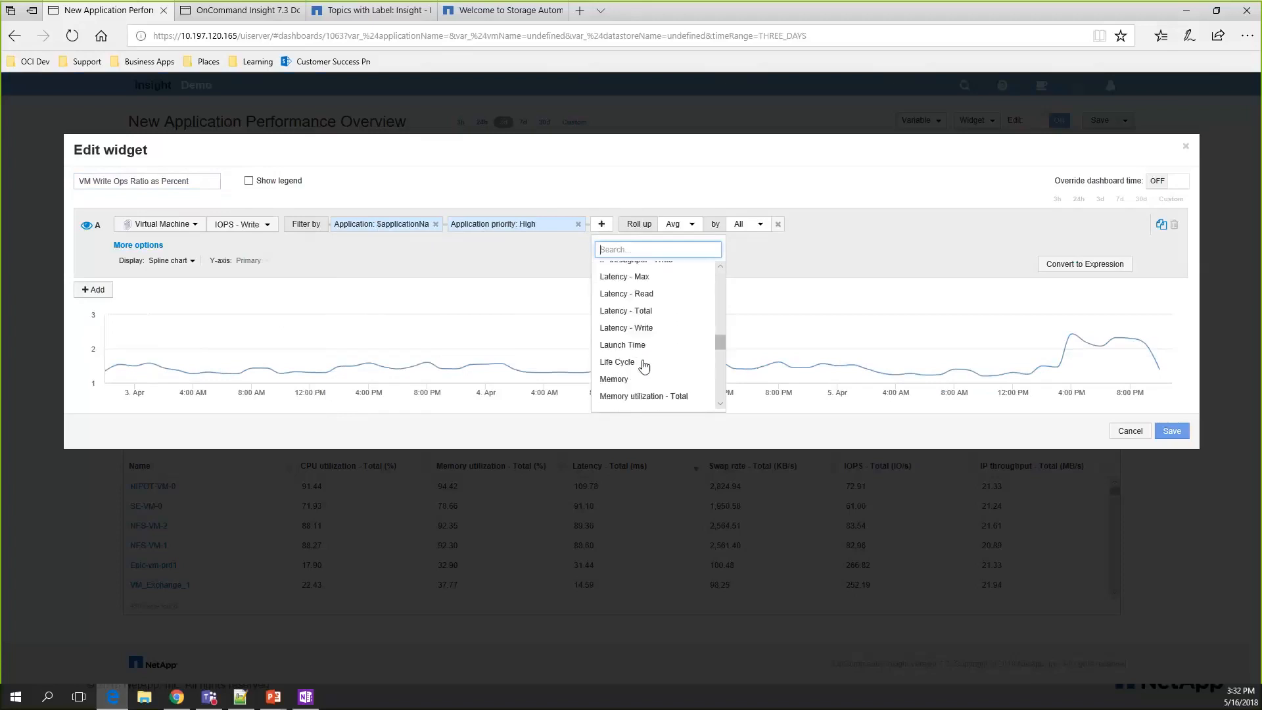
{"action": "left_click", "coordinate": [620, 302]}
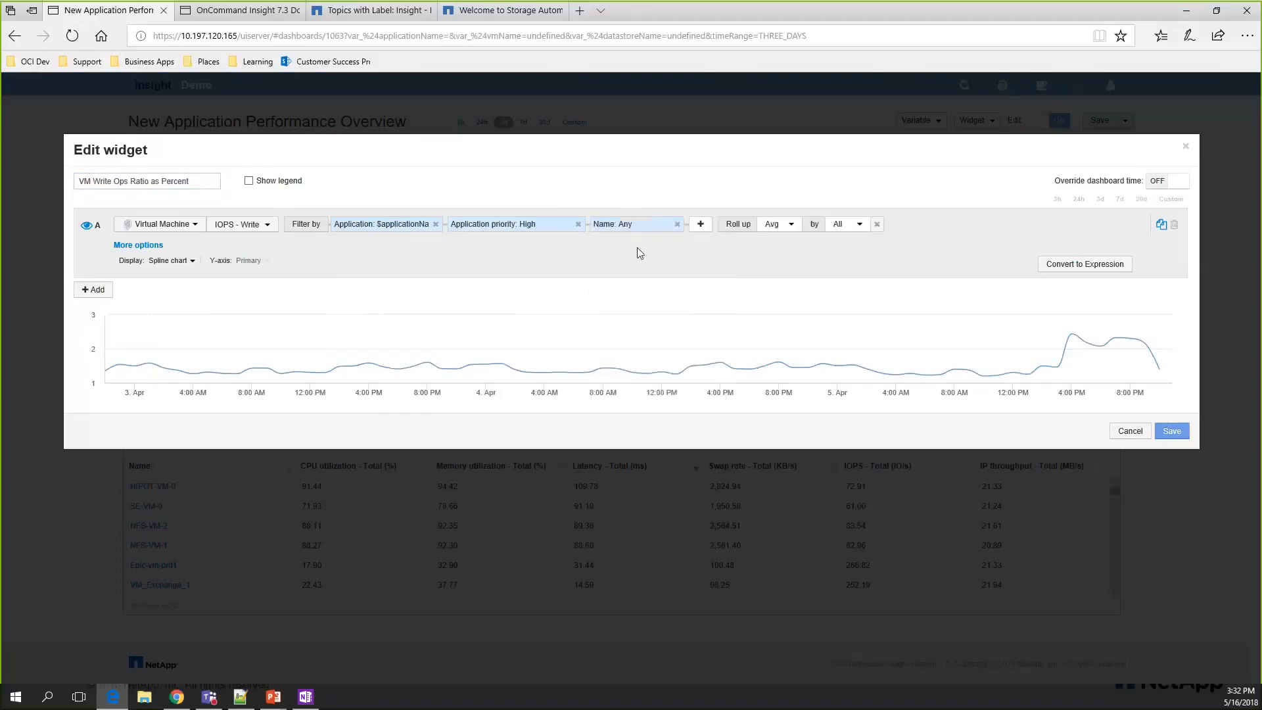
{"action": "left_click", "coordinate": [628, 224]}
{"action": "left_click", "coordinate": [673, 275]}
{"action": "left_click", "coordinate": [701, 224]}
{"action": "scroll", "coordinate": [724, 316], "scroll_direction": "down", "scroll_amount": 5}
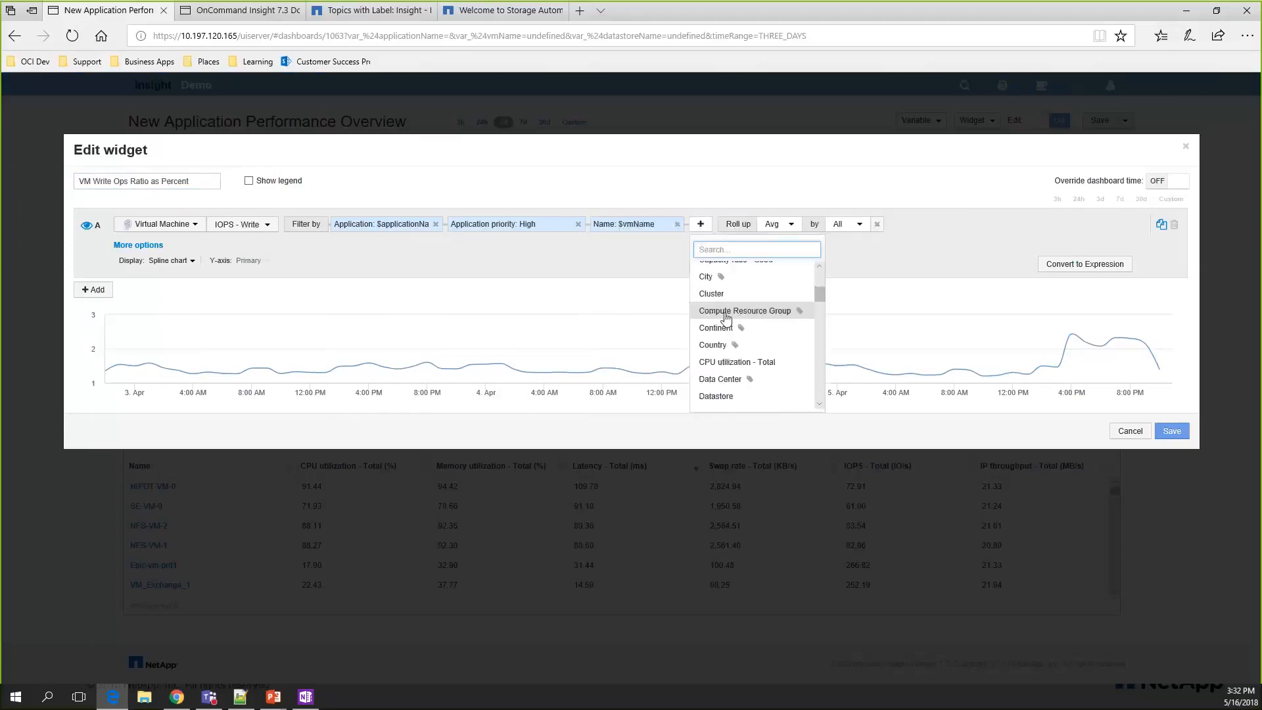
{"action": "left_click", "coordinate": [734, 321]}
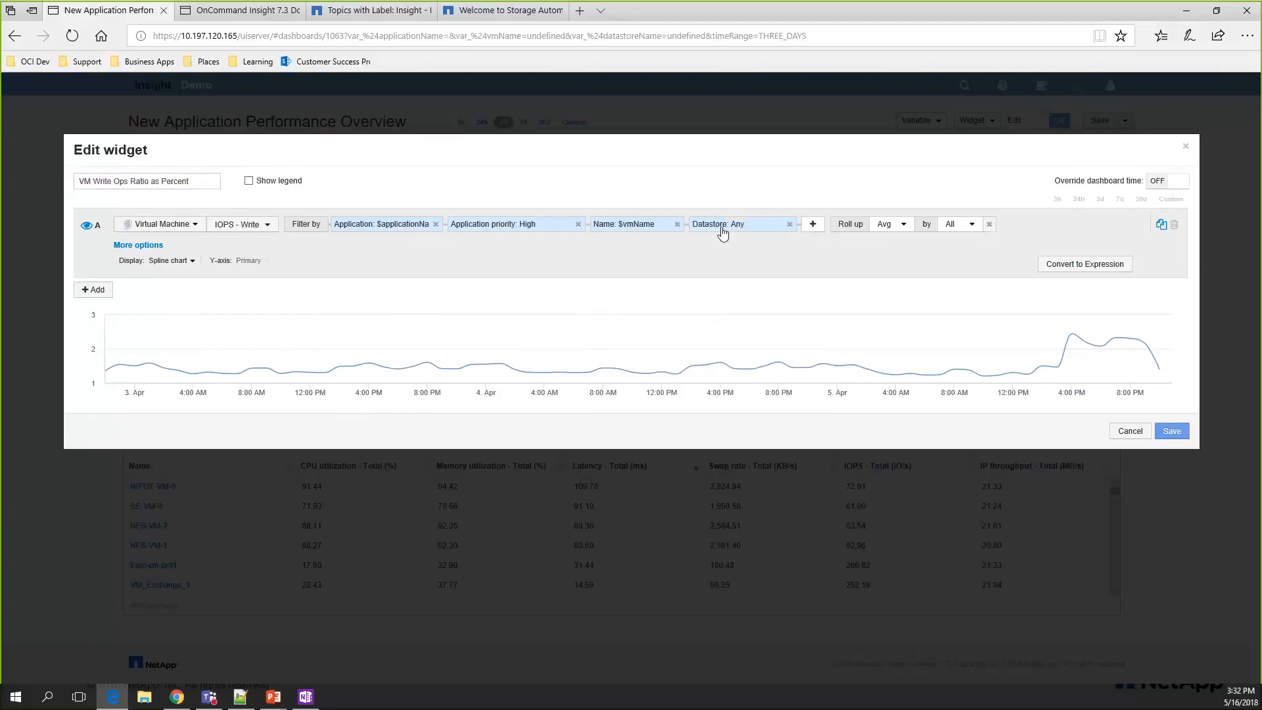
{"action": "left_click", "coordinate": [756, 224]}
{"action": "left_click", "coordinate": [804, 293]}
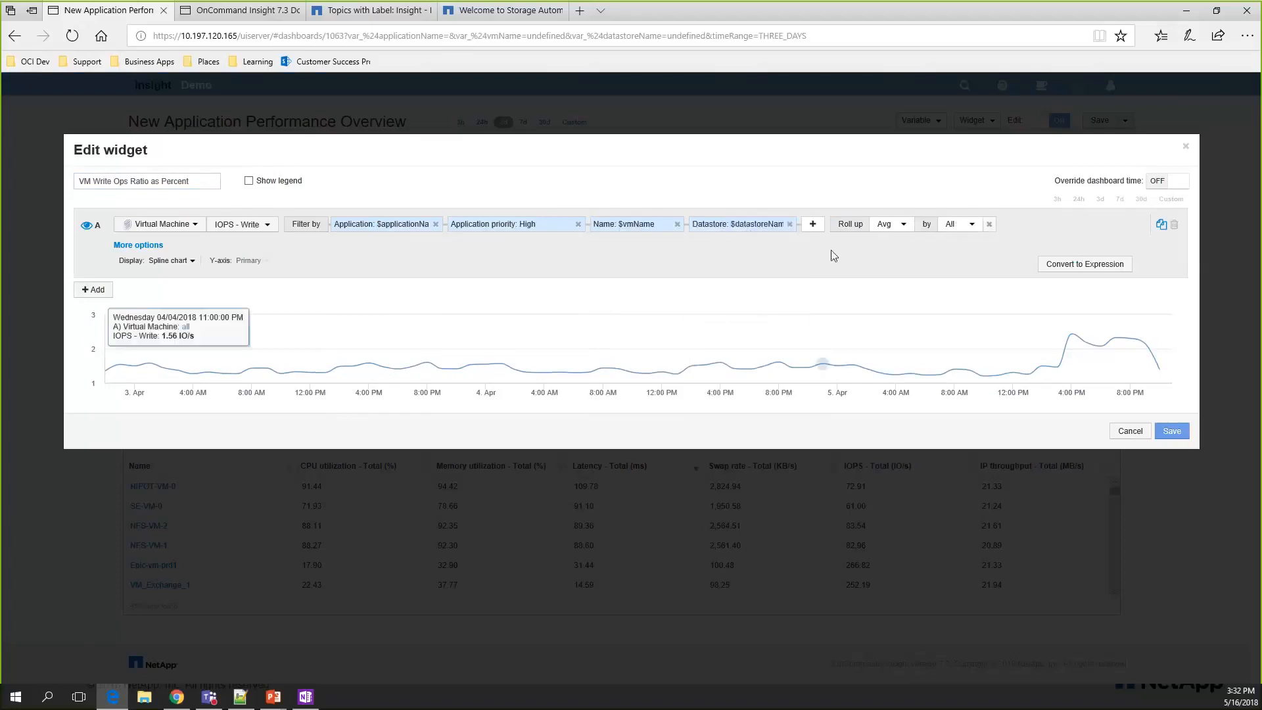
Step: Convert query A to an expression and choose IOPS - Total as metric b
{"action": "left_click", "coordinate": [1066, 265]}
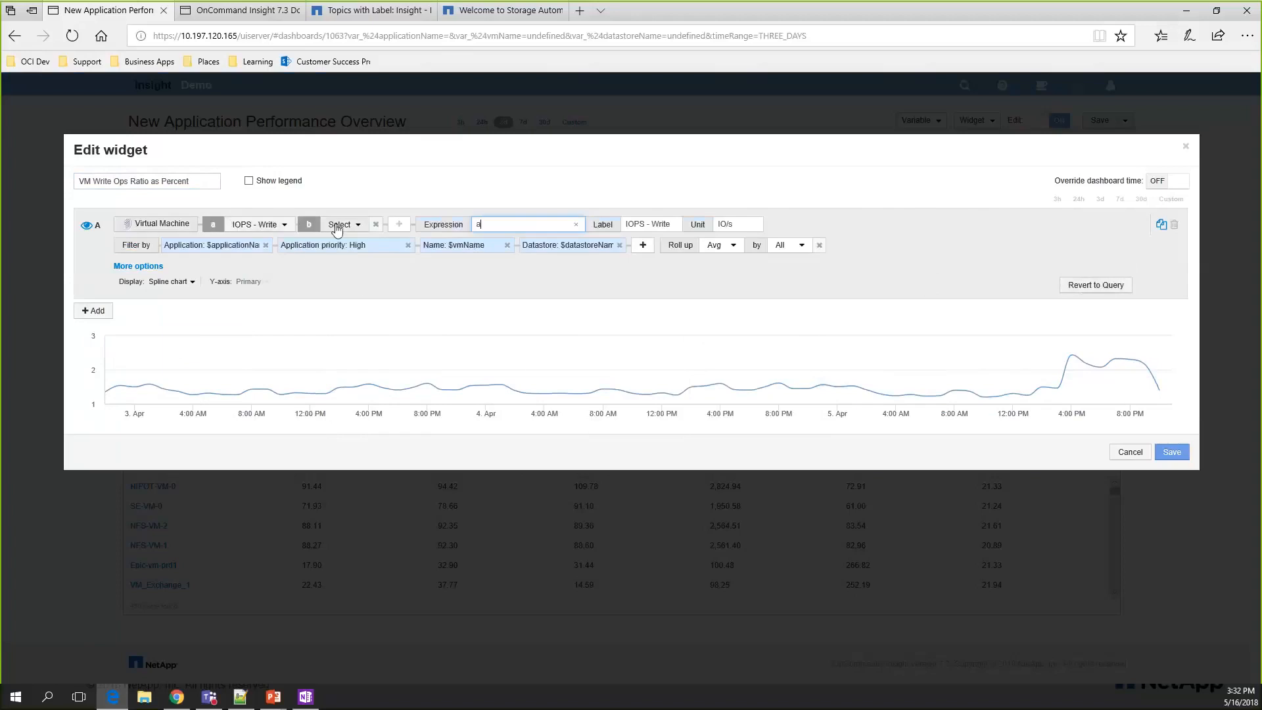
{"action": "left_click", "coordinate": [505, 226]}
{"action": "left_click", "coordinate": [340, 226]}
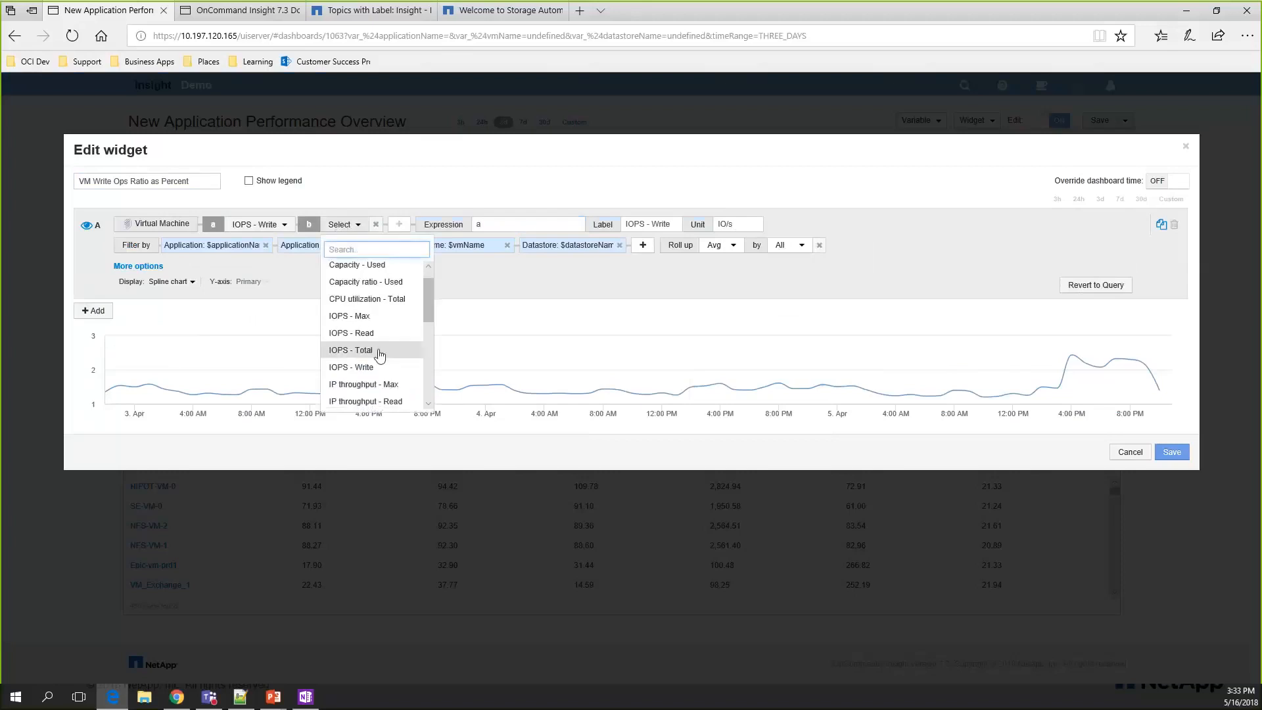
{"action": "left_click", "coordinate": [376, 352]}
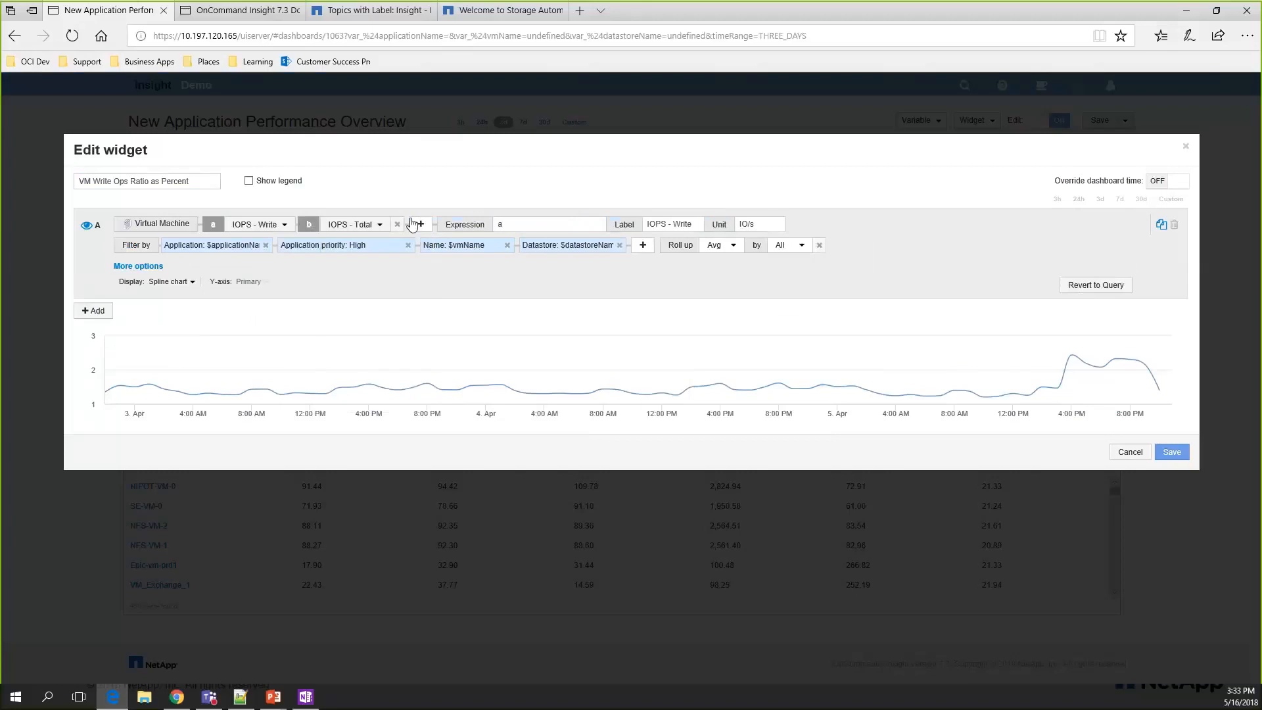
Step: Set the expression to ((a/b)*100), labelled Write Ops of Total, with % as the unit
{"action": "left_click_drag", "start_coordinate": [512, 185], "coordinate": [517, 221]}
{"action": "left_click", "coordinate": [519, 222]}
{"action": "key", "text": "BackSpace"}
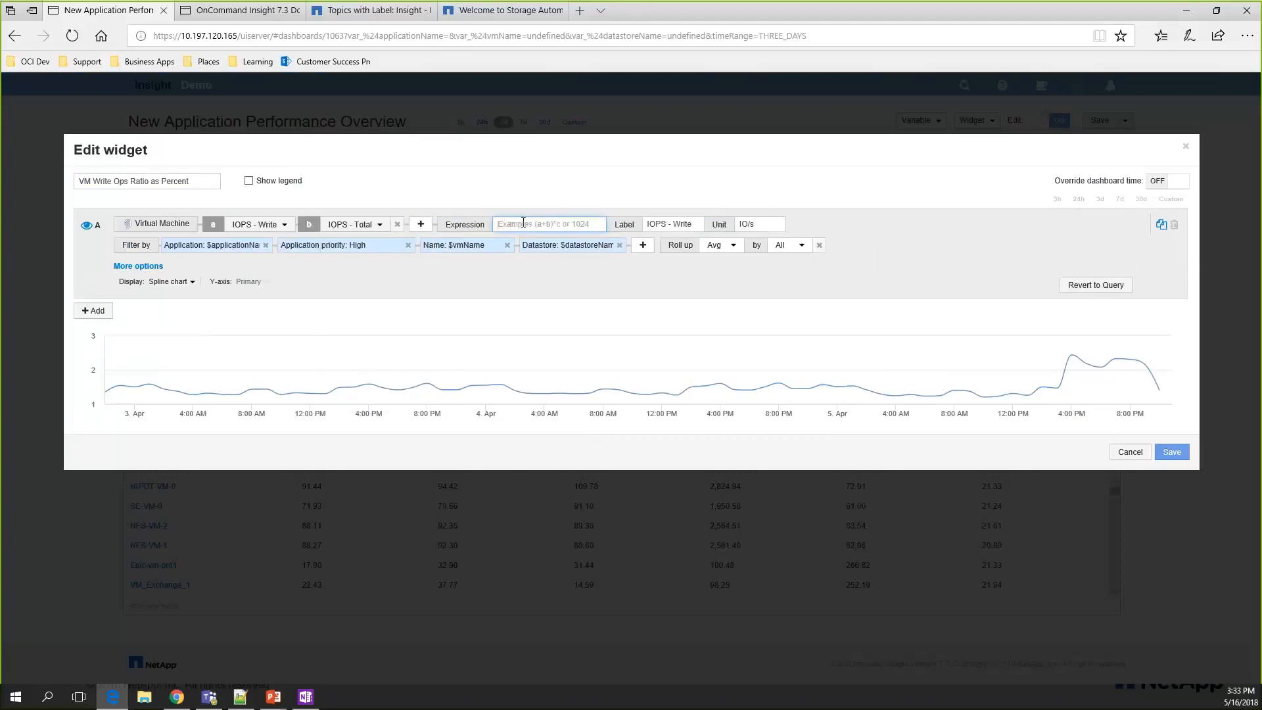
{"action": "type", "text": "((a/b)*100"}
{"action": "triple_click", "coordinate": [666, 226]}
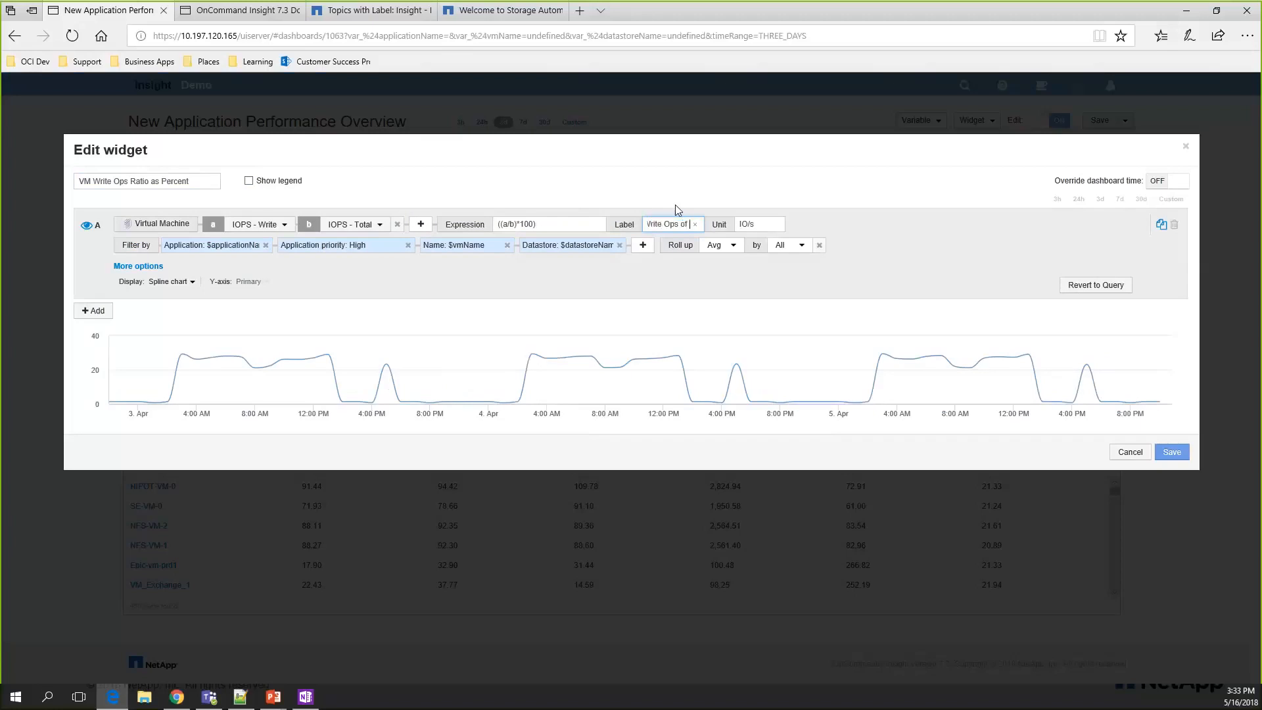
{"action": "type", "text": "l"}
{"action": "triple_click", "coordinate": [765, 226]}
{"action": "type", "text": "%"}
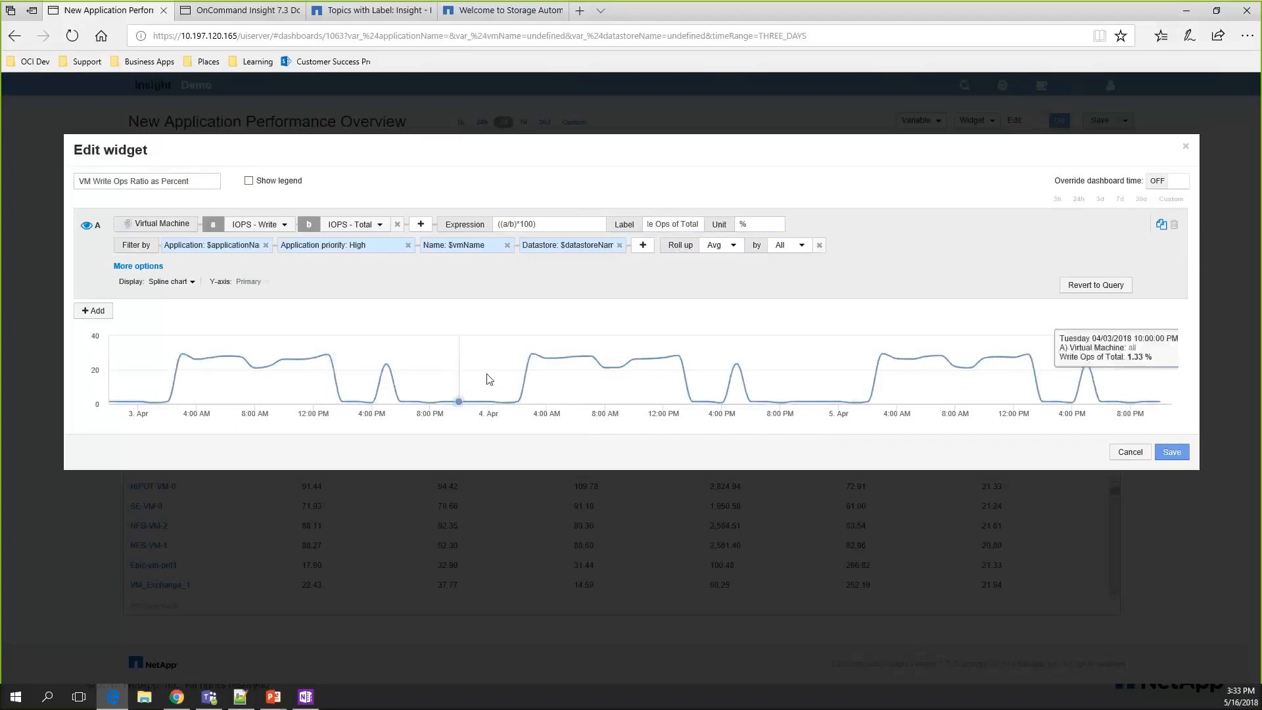
Step: Remove the roll-up from query A and save the spline chart widget
{"action": "left_click", "coordinate": [819, 245]}
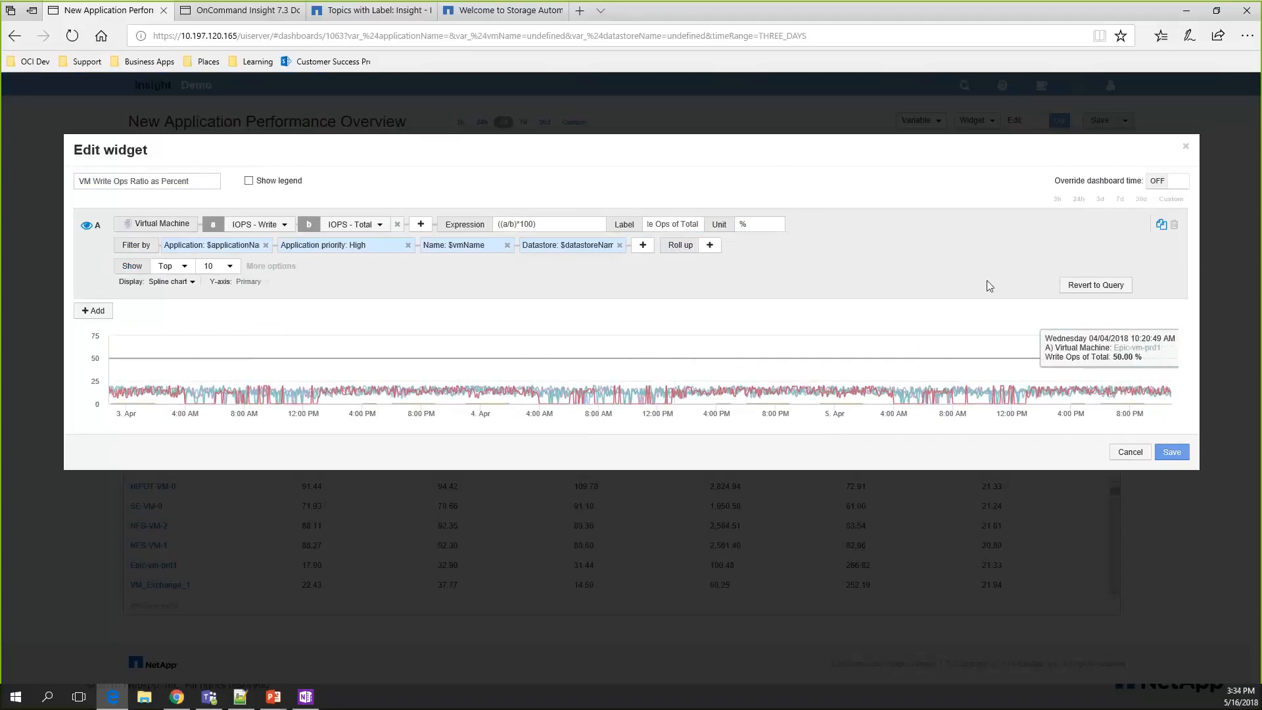
{"action": "left_click", "coordinate": [1173, 452]}
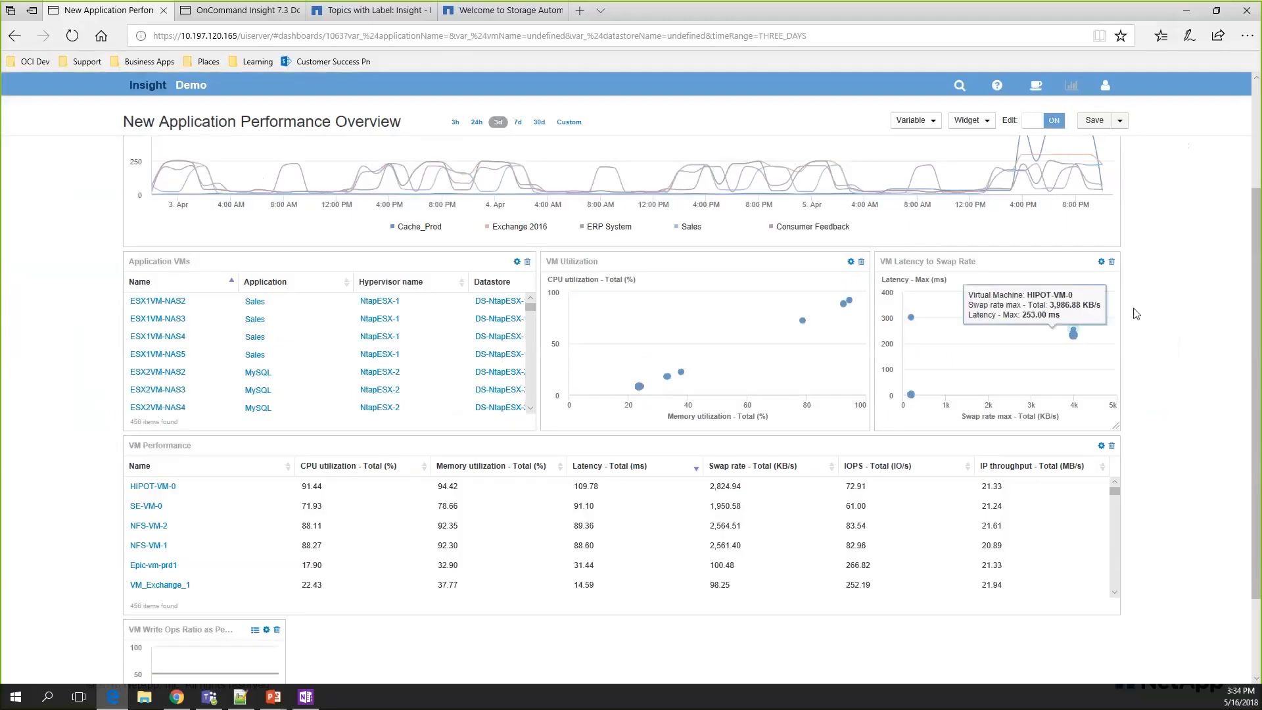
Step: Widen the VM Write Ops Ratio as Percent chart to the full dashboard width, make it taller, and save the dashboard
{"action": "scroll", "coordinate": [684, 578], "scroll_direction": "down", "scroll_amount": 2}
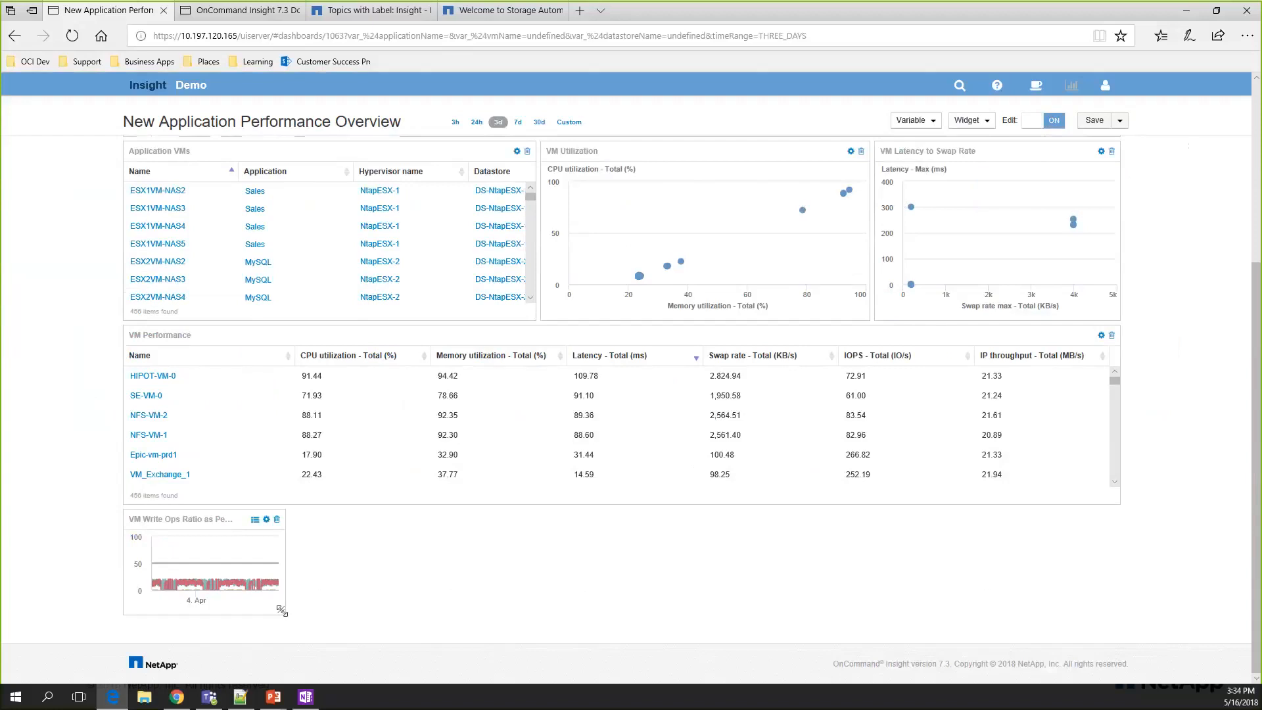
{"action": "left_click_drag", "start_coordinate": [1029, 637], "coordinate": [1137, 648]}
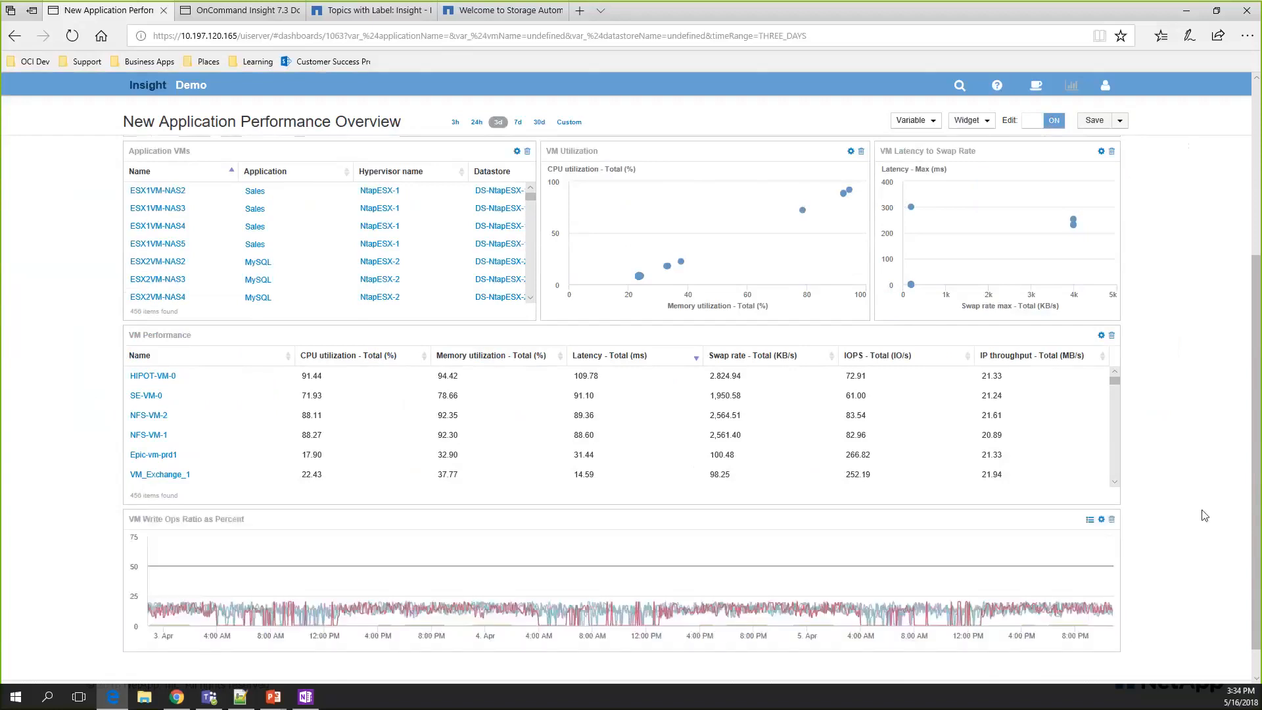
{"action": "scroll", "coordinate": [1202, 506], "scroll_direction": "down", "scroll_amount": 1}
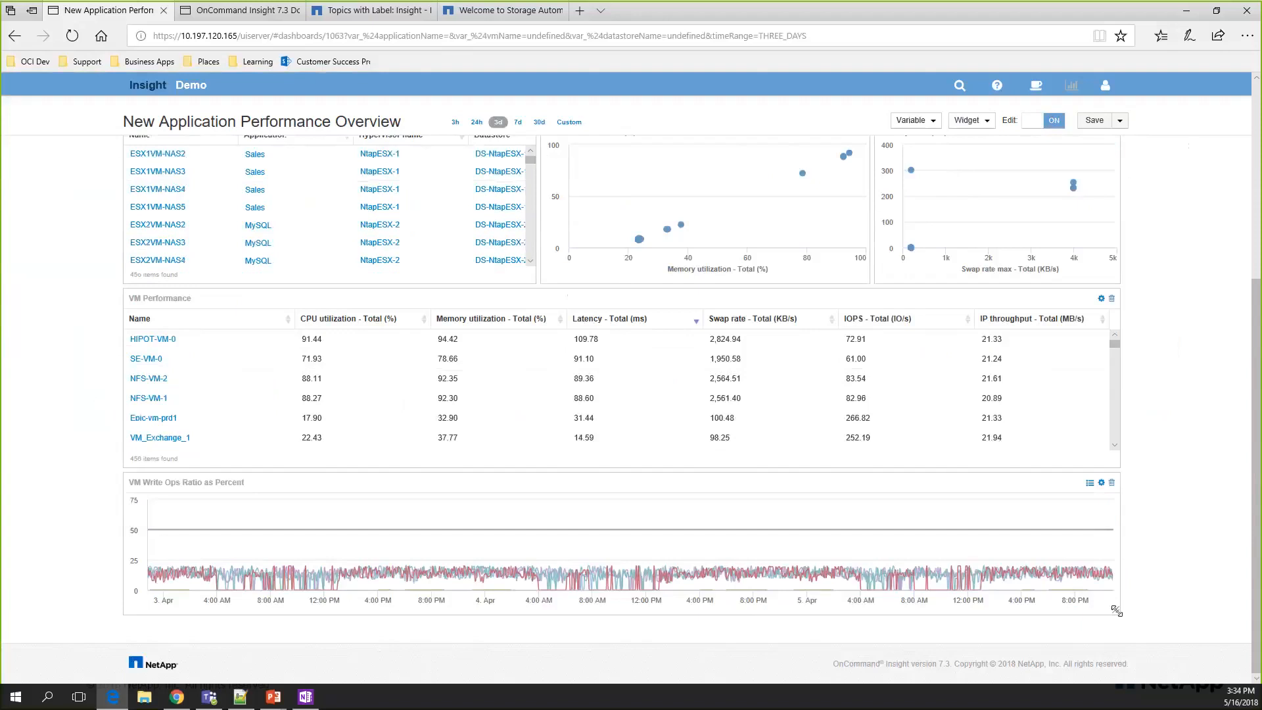
{"action": "left_click_drag", "start_coordinate": [1119, 614], "coordinate": [1120, 644]}
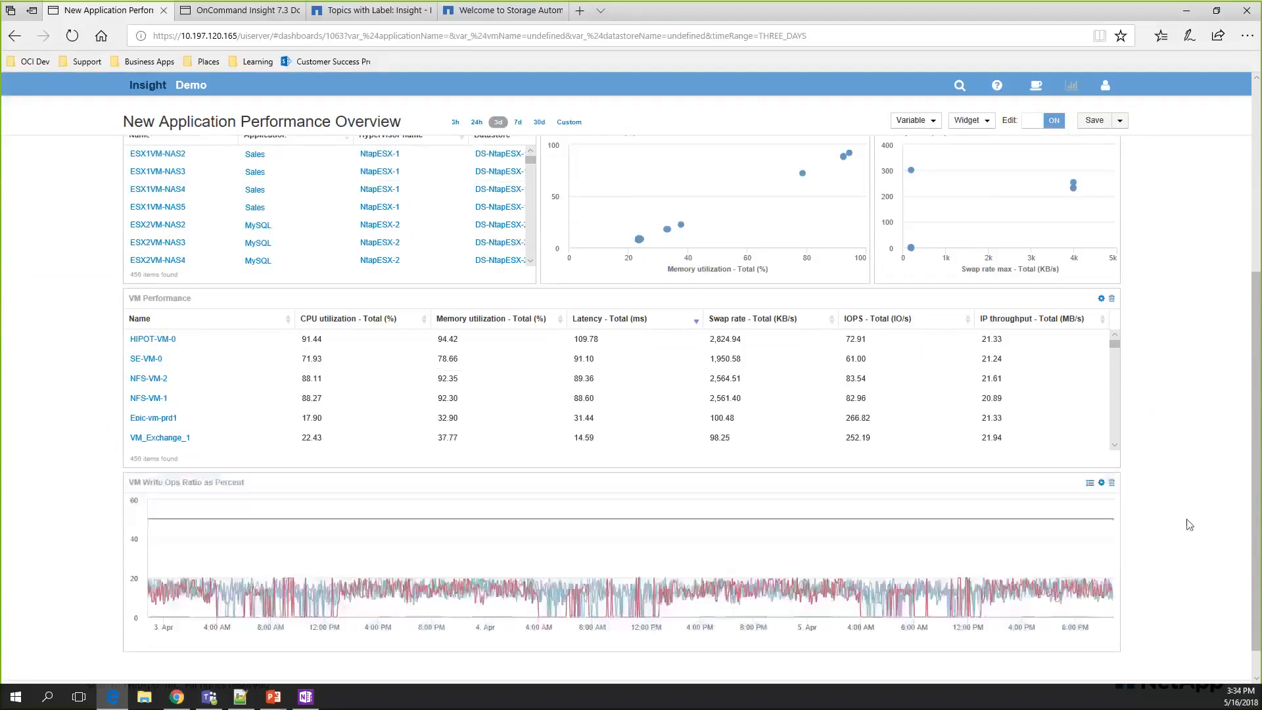
{"action": "scroll", "coordinate": [1187, 516], "scroll_direction": "down", "scroll_amount": 1}
{"action": "left_click", "coordinate": [1094, 120]}
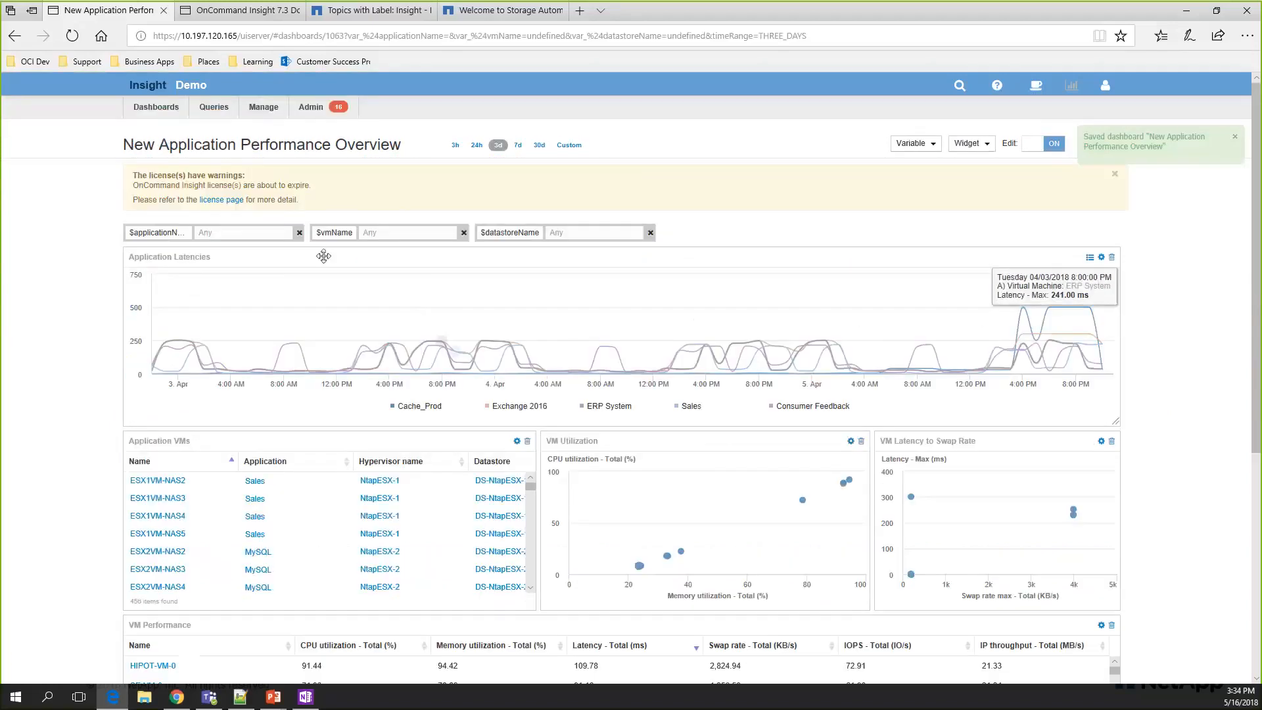
Step: Set the $applicationName variable to Sales and review the filtered widgets across the dashboard
{"action": "left_click", "coordinate": [217, 239]}
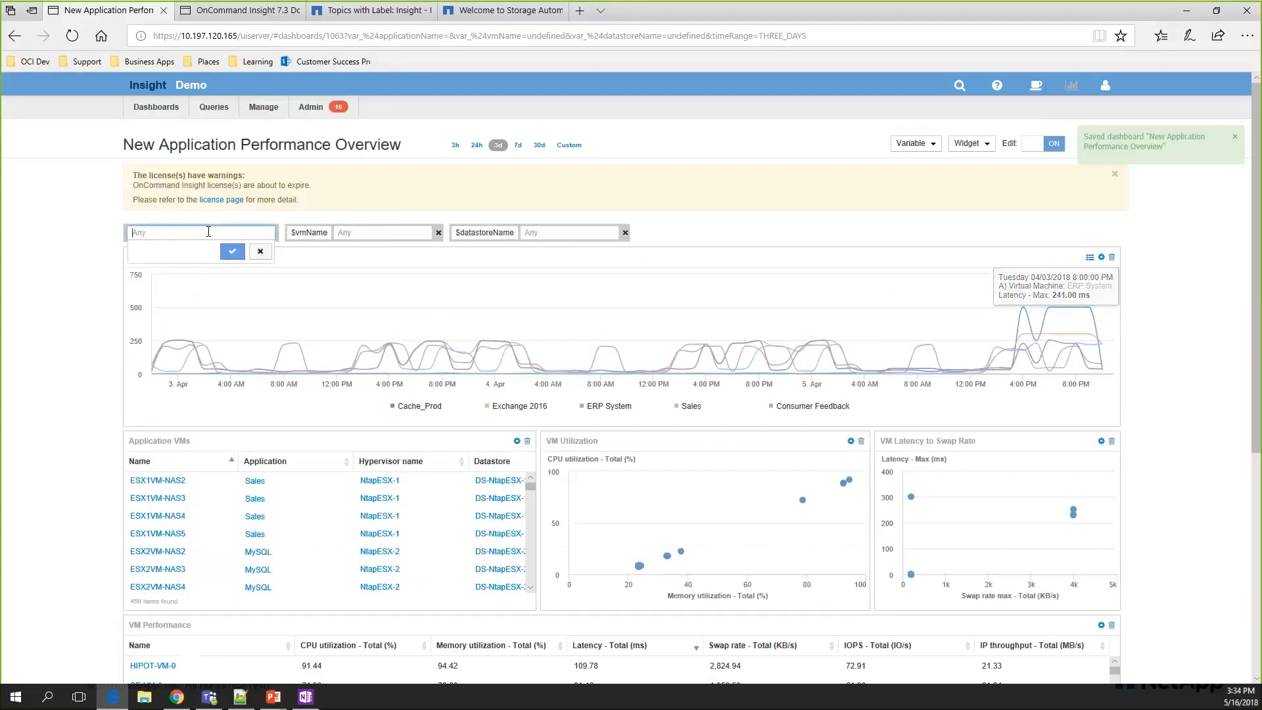
{"action": "type", "text": "Sales"}
{"action": "key", "text": "Return"}
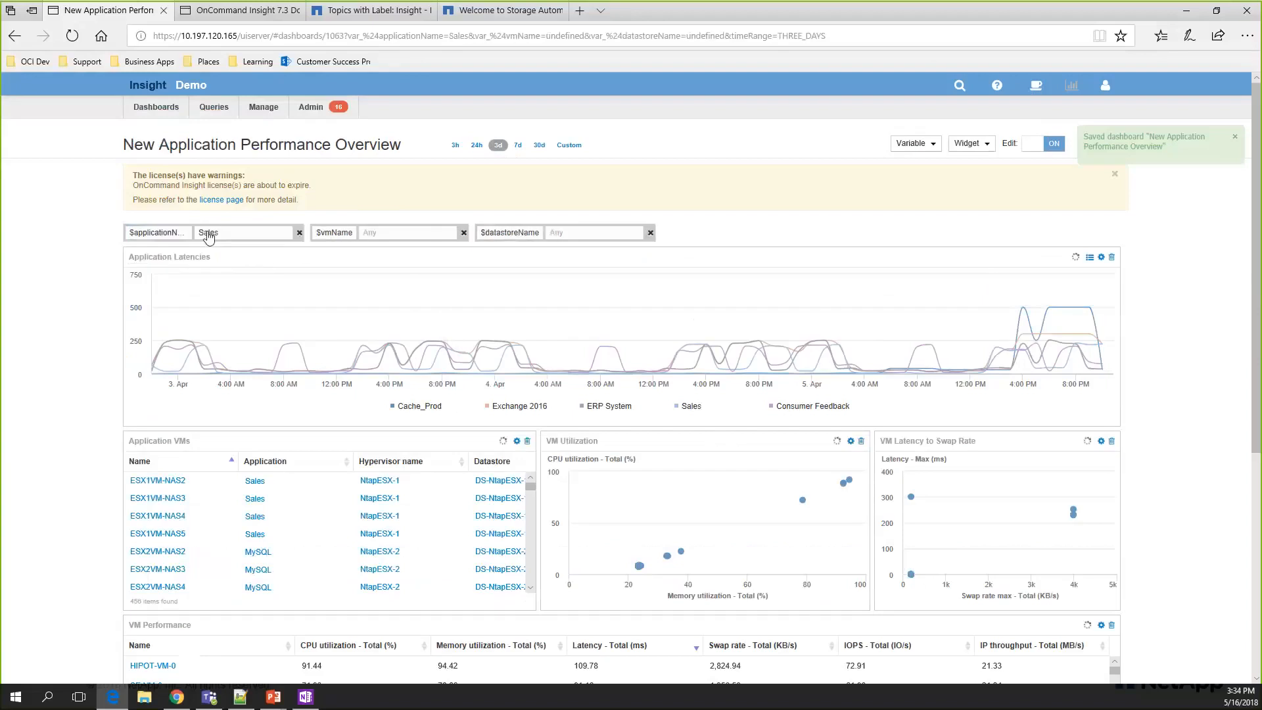
{"action": "scroll", "coordinate": [99, 292], "scroll_direction": "down", "scroll_amount": 5}
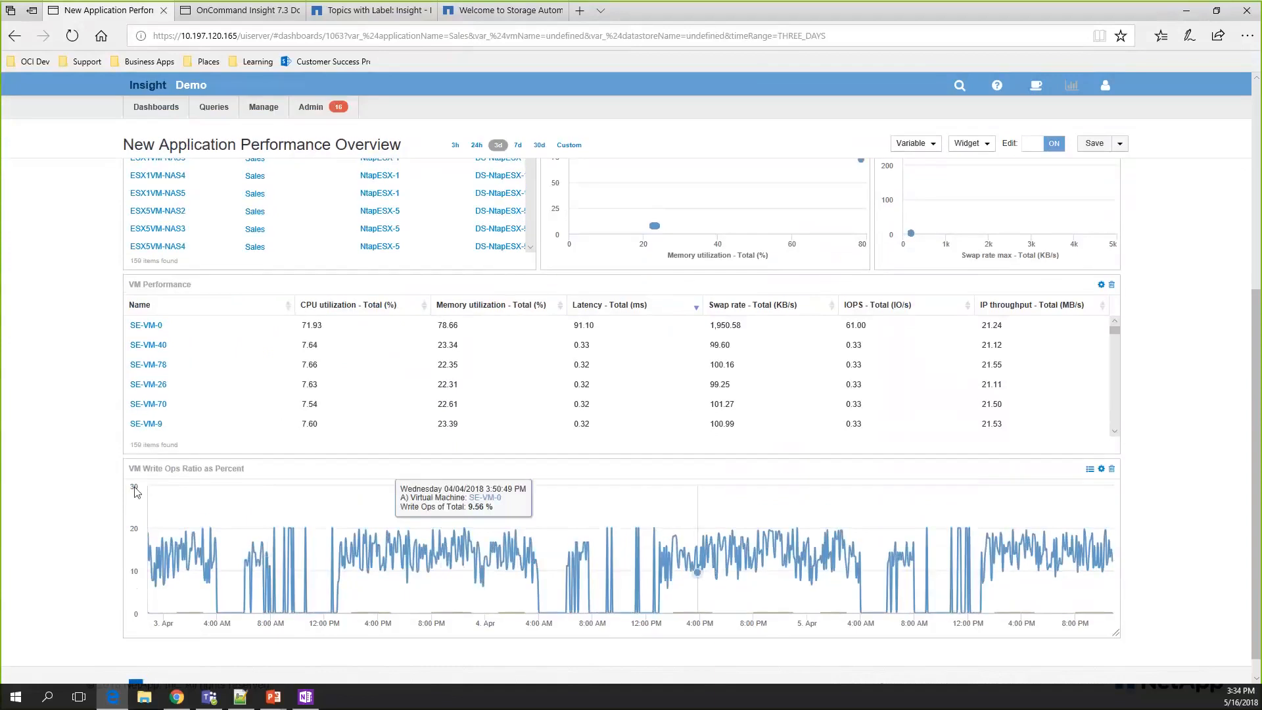
{"action": "scroll", "coordinate": [30, 468], "scroll_direction": "up", "scroll_amount": 3}
{"action": "scroll", "coordinate": [33, 403], "scroll_direction": "up", "scroll_amount": 5}
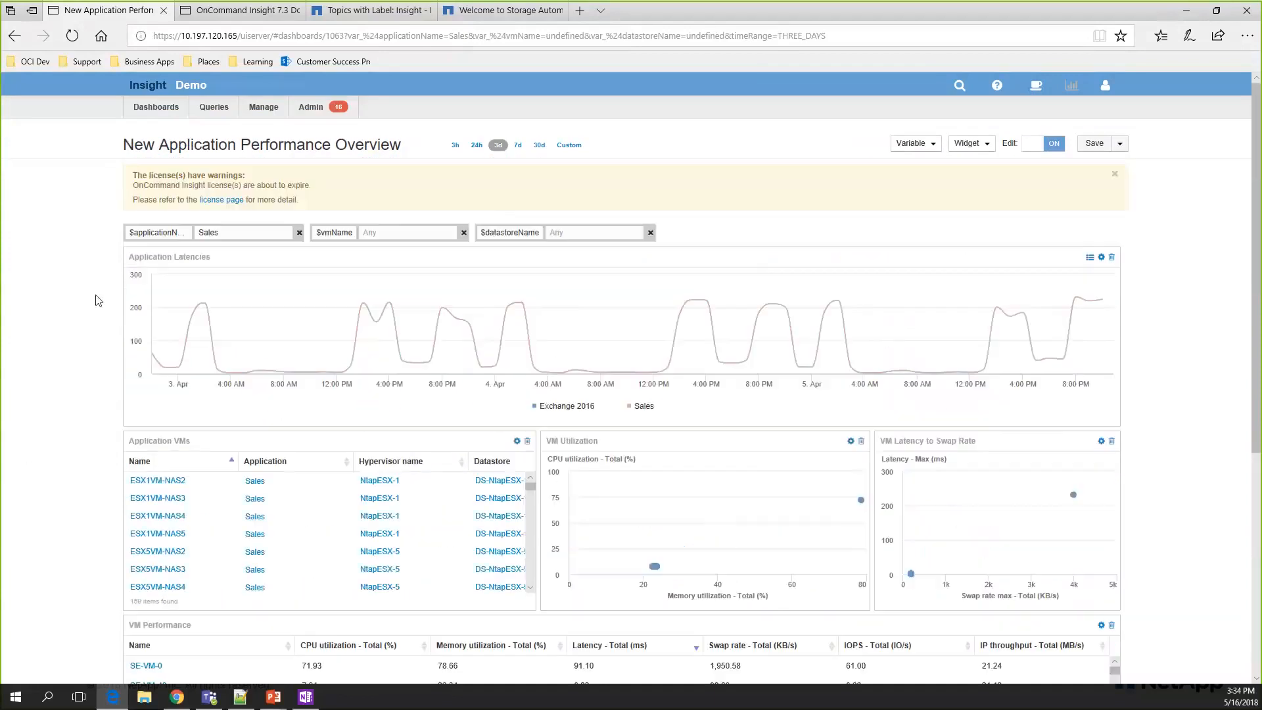
Step: Clear the $applicationName variable back to Any and review the unfiltered dashboard widgets
{"action": "left_click", "coordinate": [261, 210]}
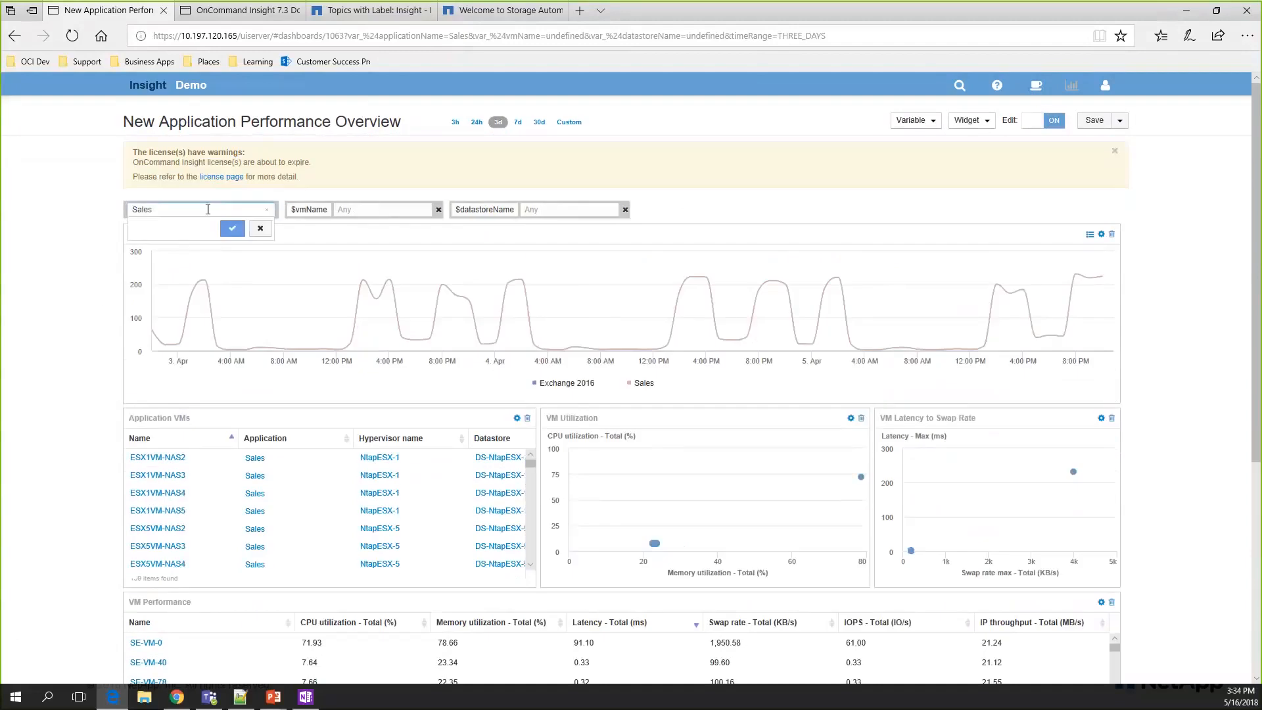
{"action": "key", "text": "BackSpace"}
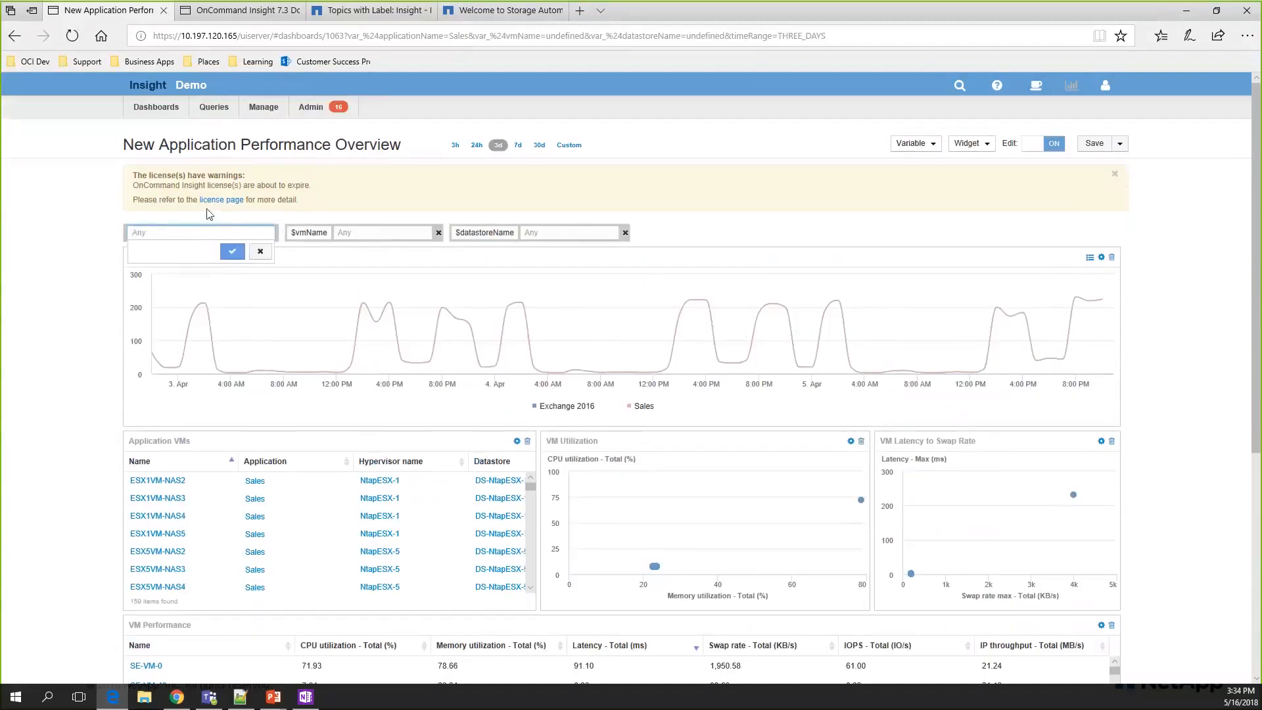
{"action": "key", "text": "Return"}
{"action": "scroll", "coordinate": [1203, 250], "scroll_direction": "down", "scroll_amount": 2}
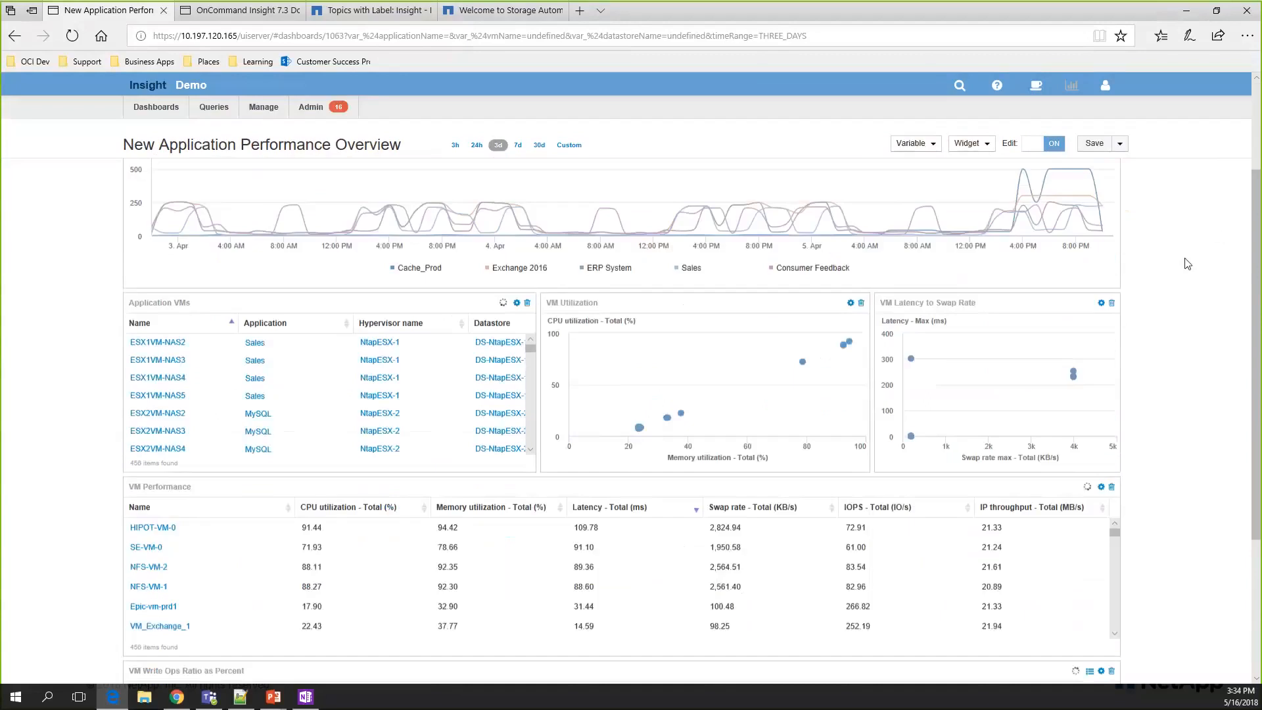
{"action": "scroll", "coordinate": [1188, 264], "scroll_direction": "down", "scroll_amount": 3}
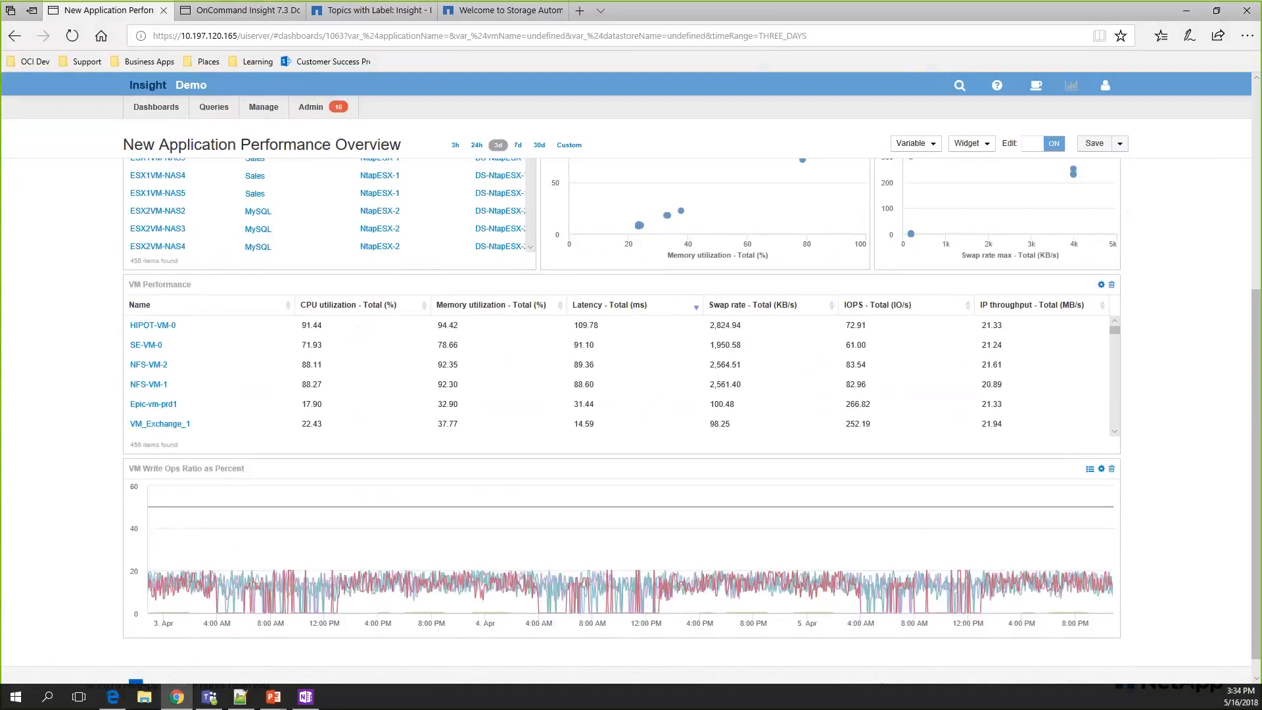
{"action": "left_click", "coordinate": [1203, 285]}
{"action": "scroll", "coordinate": [1201, 286], "scroll_direction": "down", "scroll_amount": 1}
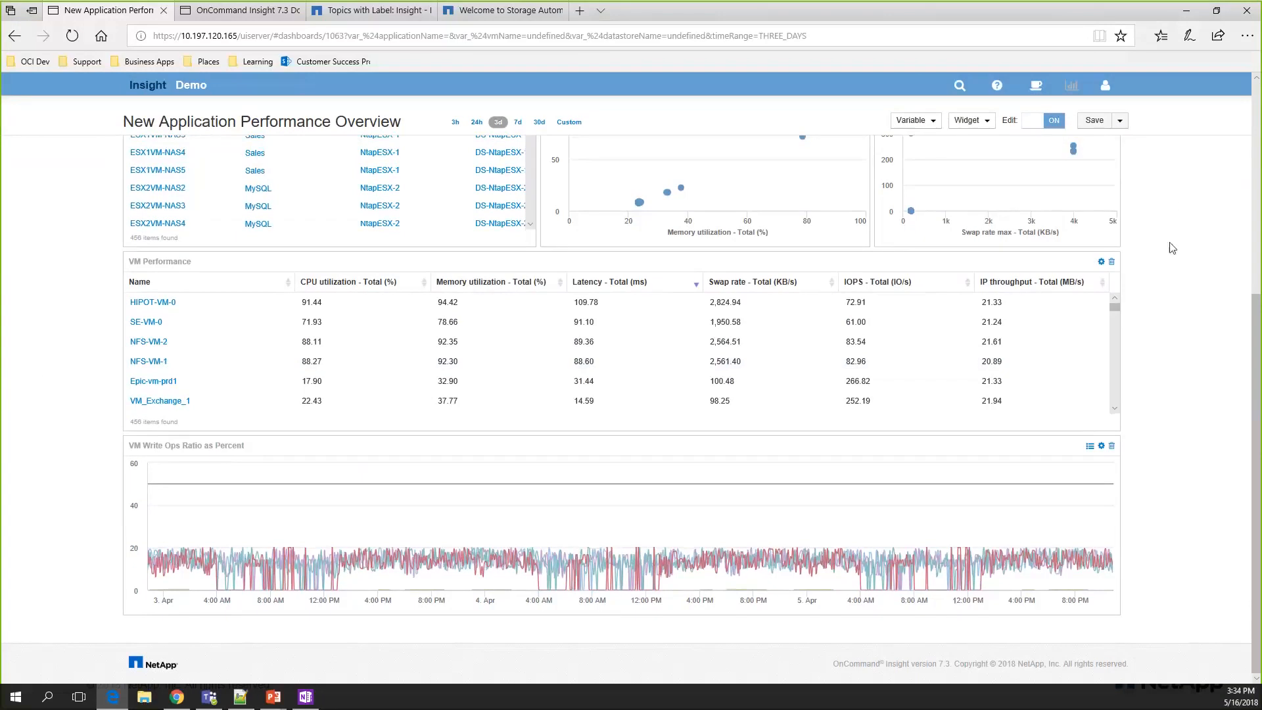
Step: Add a table widget named Datastore Performance and set its asset type to Datastore
{"action": "left_click", "coordinate": [968, 121]}
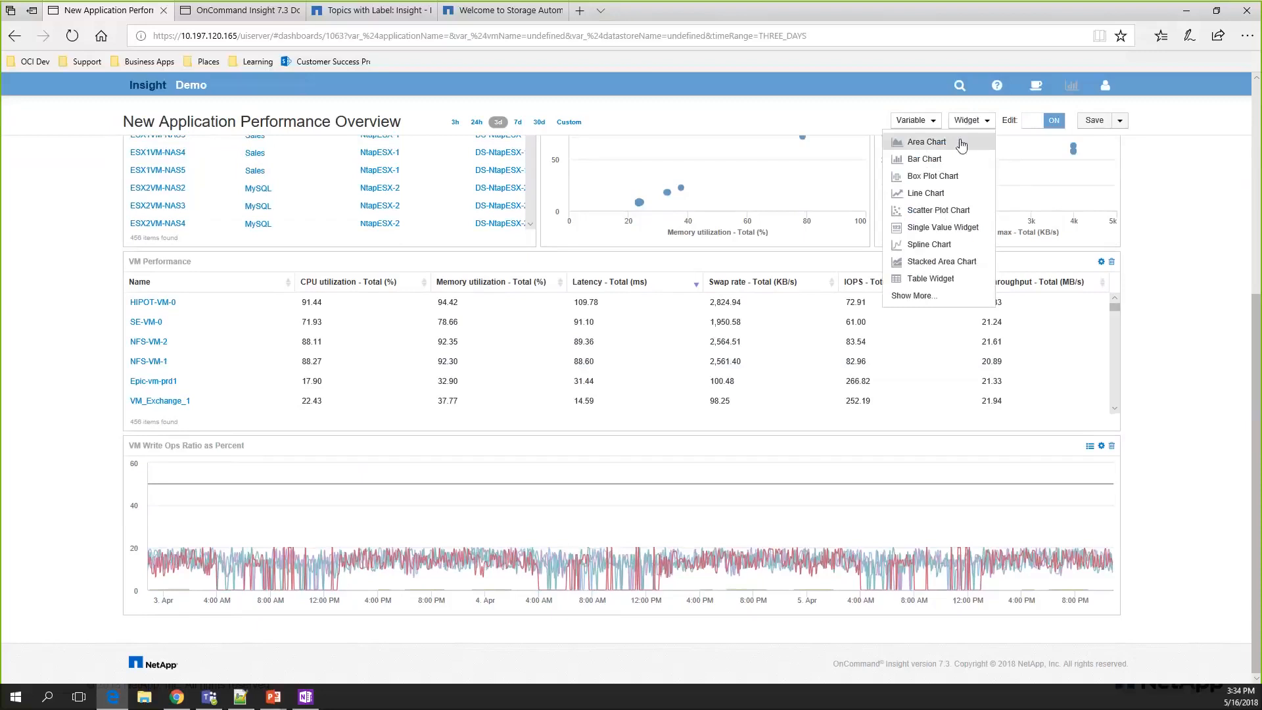
{"action": "left_click", "coordinate": [944, 278]}
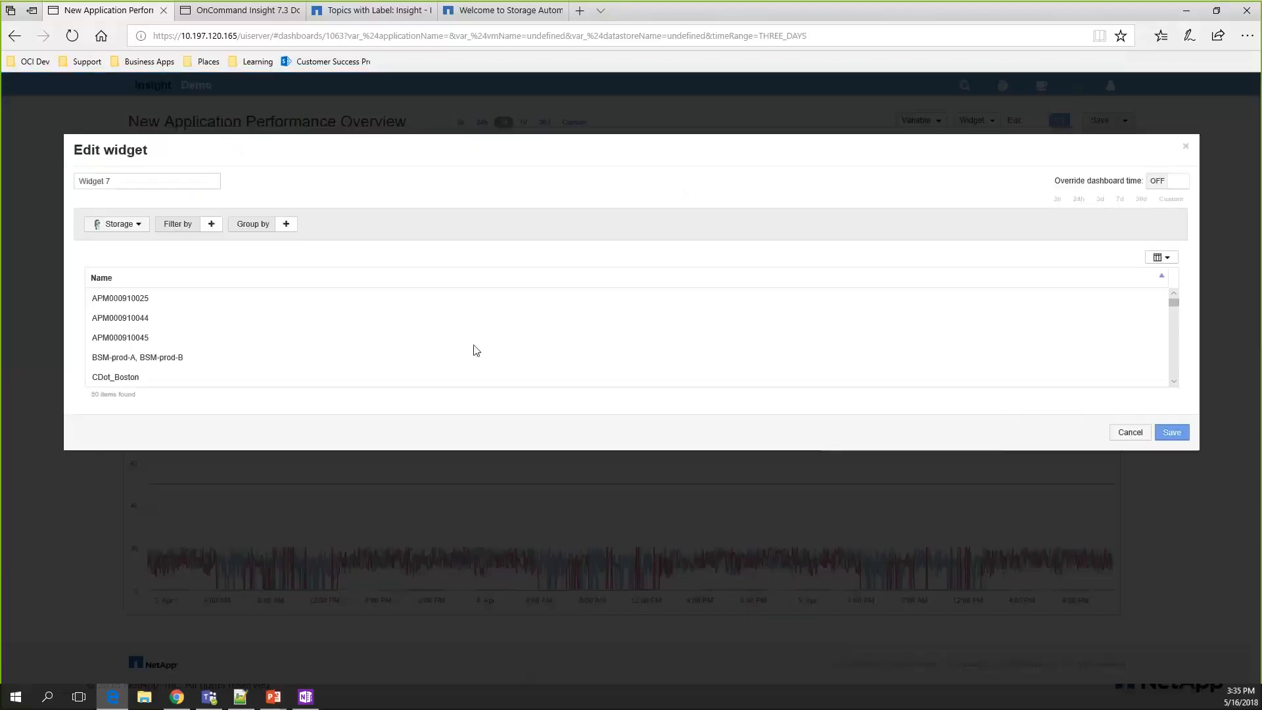
{"action": "triple_click", "coordinate": [114, 183]}
{"action": "type", "text": "Datas"}
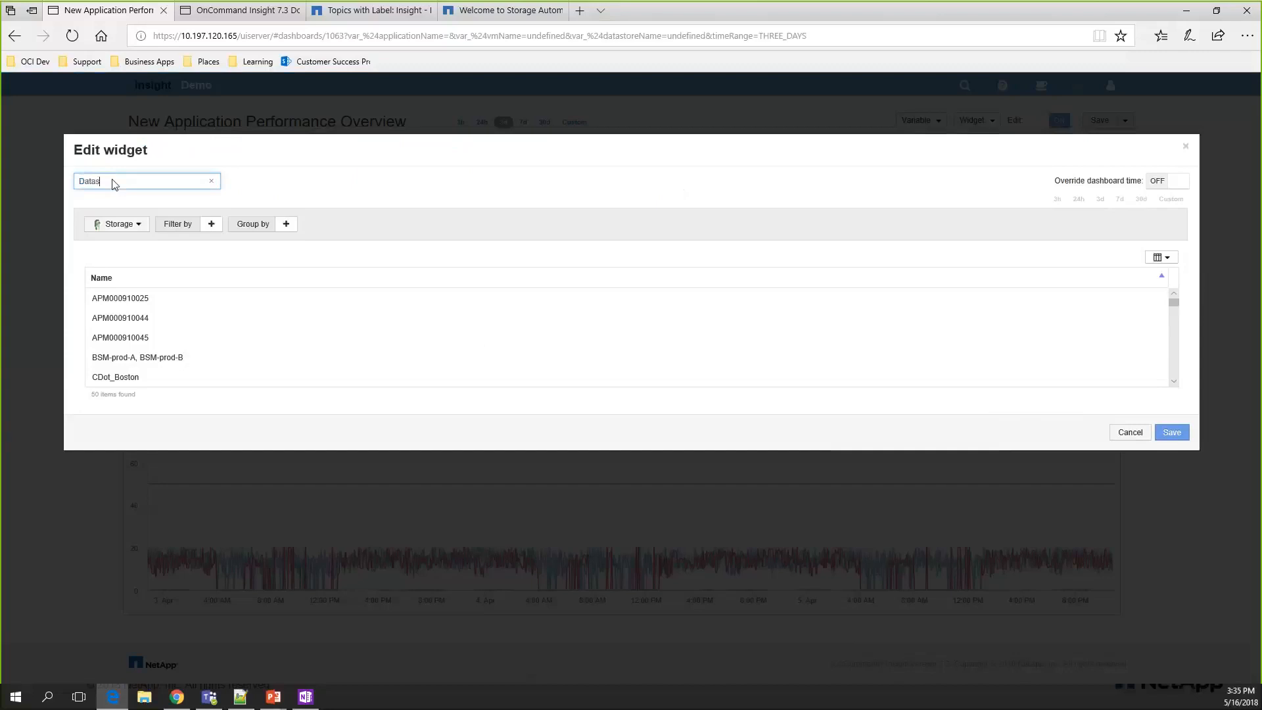
{"action": "type", "text": "tore Performance"}
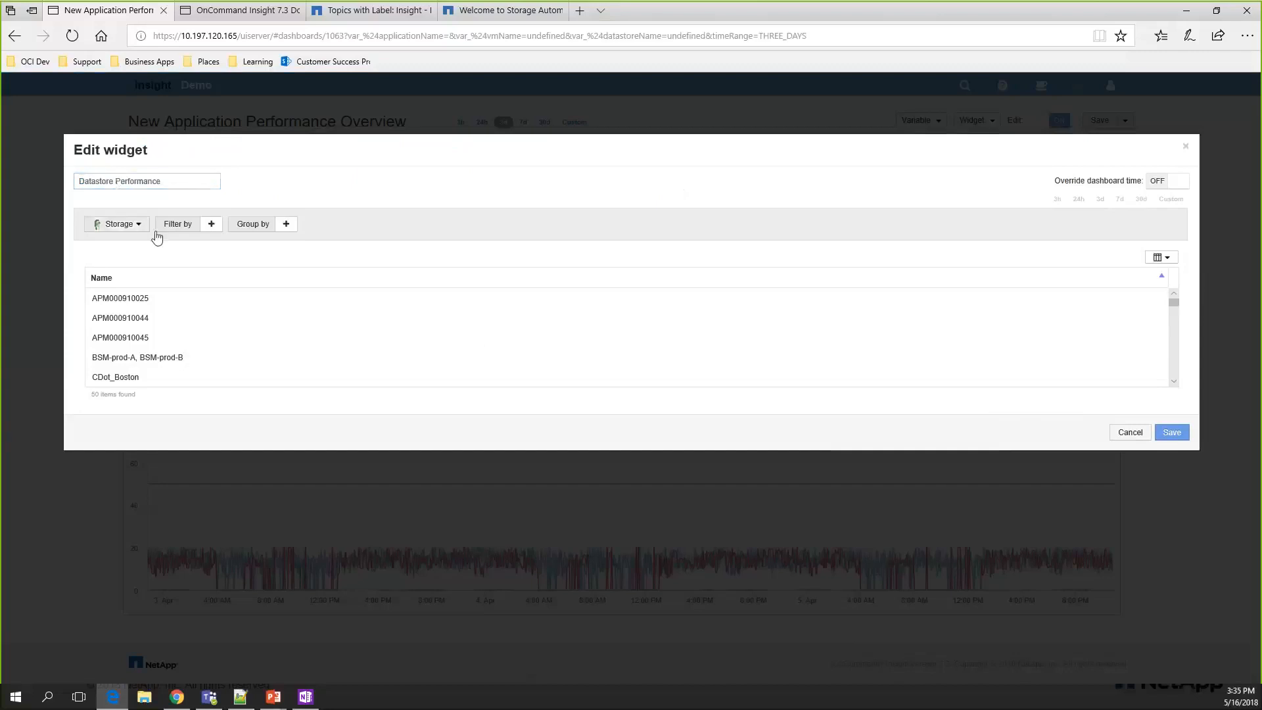
{"action": "left_click", "coordinate": [119, 225]}
{"action": "left_click", "coordinate": [128, 292]}
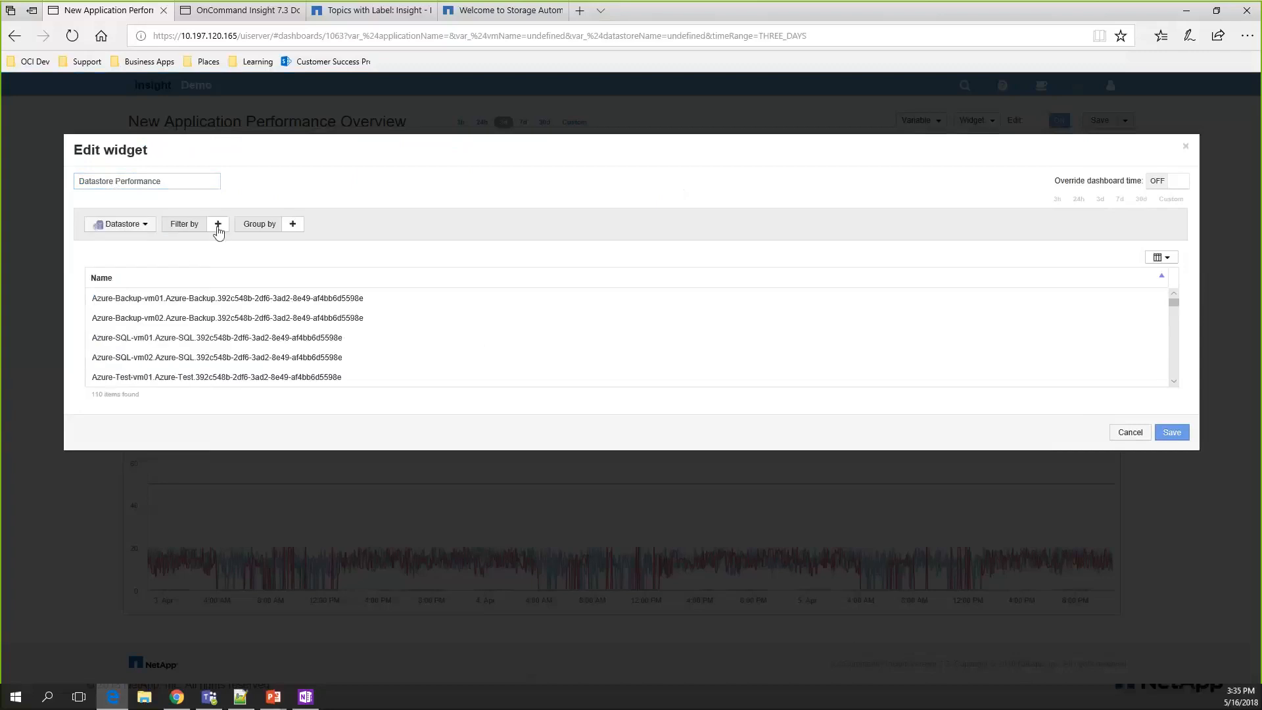
Step: Filter the Datastore Performance table by Name using the $datastoreName variable
{"action": "left_click", "coordinate": [218, 227]}
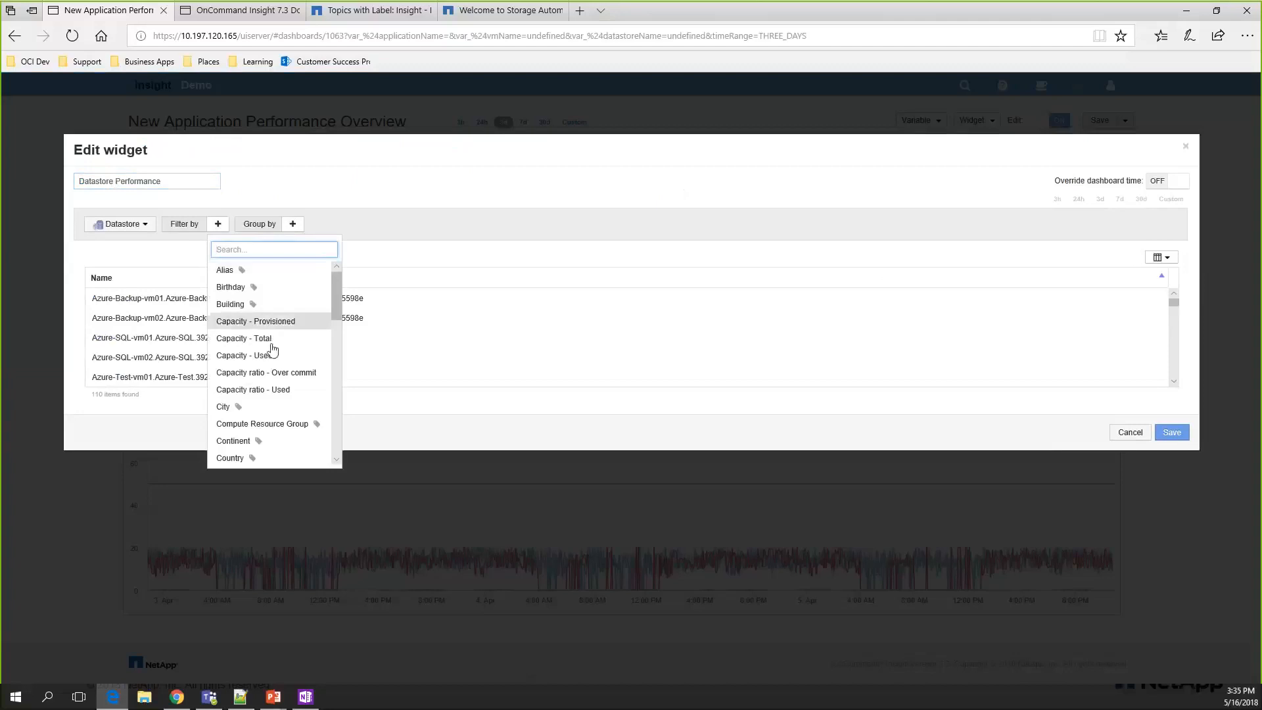
{"action": "scroll", "coordinate": [273, 348], "scroll_direction": "down", "scroll_amount": 10}
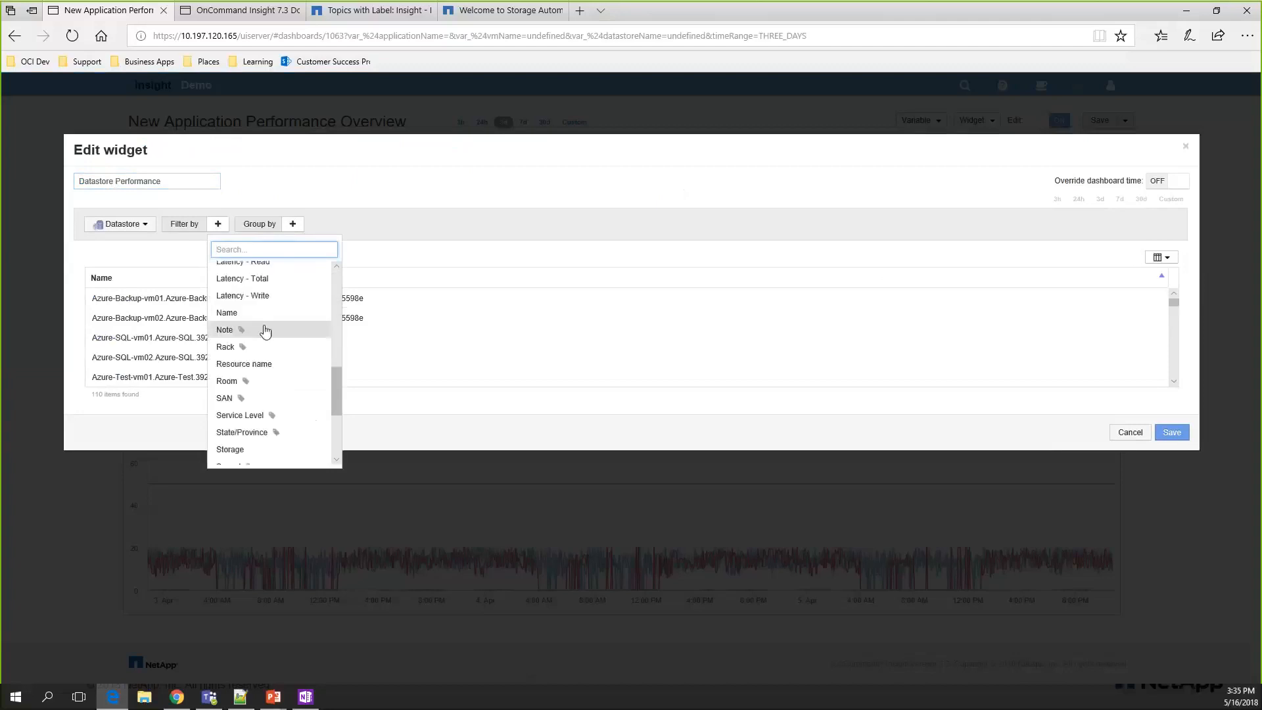
{"action": "left_click", "coordinate": [262, 313]}
{"action": "left_click", "coordinate": [291, 224]}
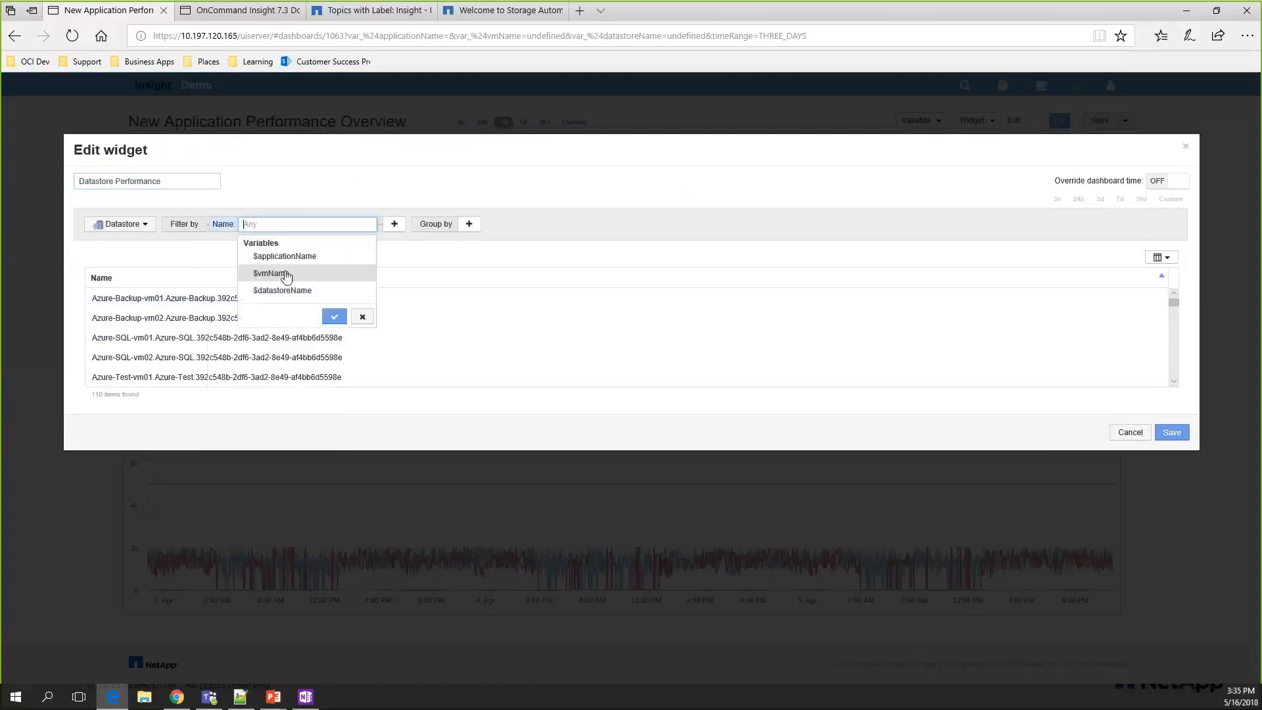
{"action": "left_click", "coordinate": [283, 291]}
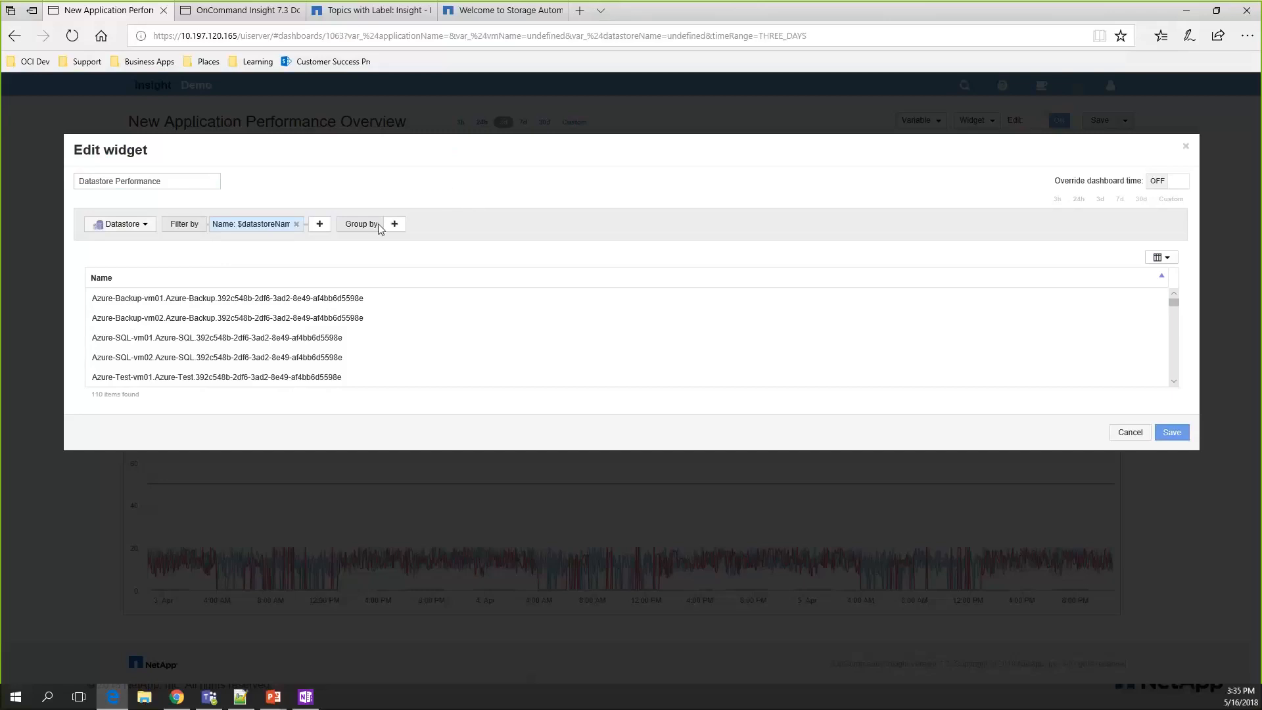
Step: Add the IOPS - Total, Latency - Total, Throughput - Total and Storage columns to the Datastore Performance table and save the widget
{"action": "left_click", "coordinate": [1159, 257]}
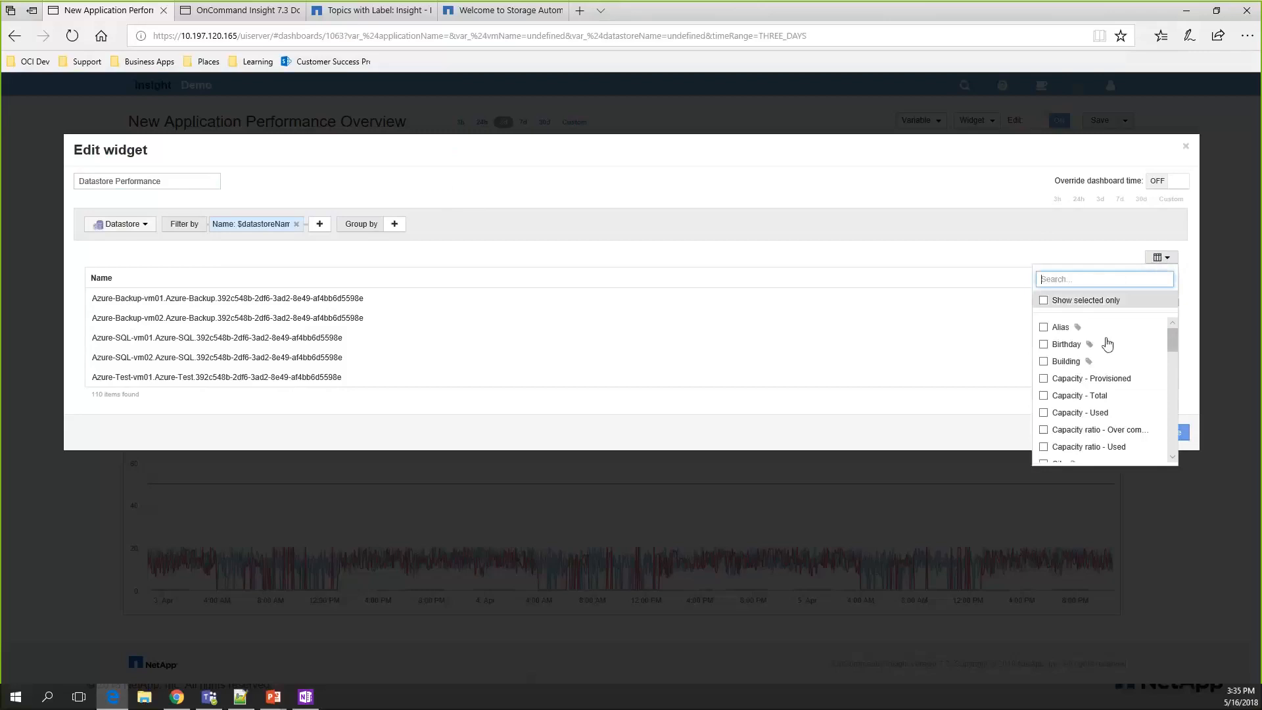
{"action": "scroll", "coordinate": [1107, 347], "scroll_direction": "down", "scroll_amount": 5}
{"action": "scroll", "coordinate": [1109, 354], "scroll_direction": "down", "scroll_amount": 2}
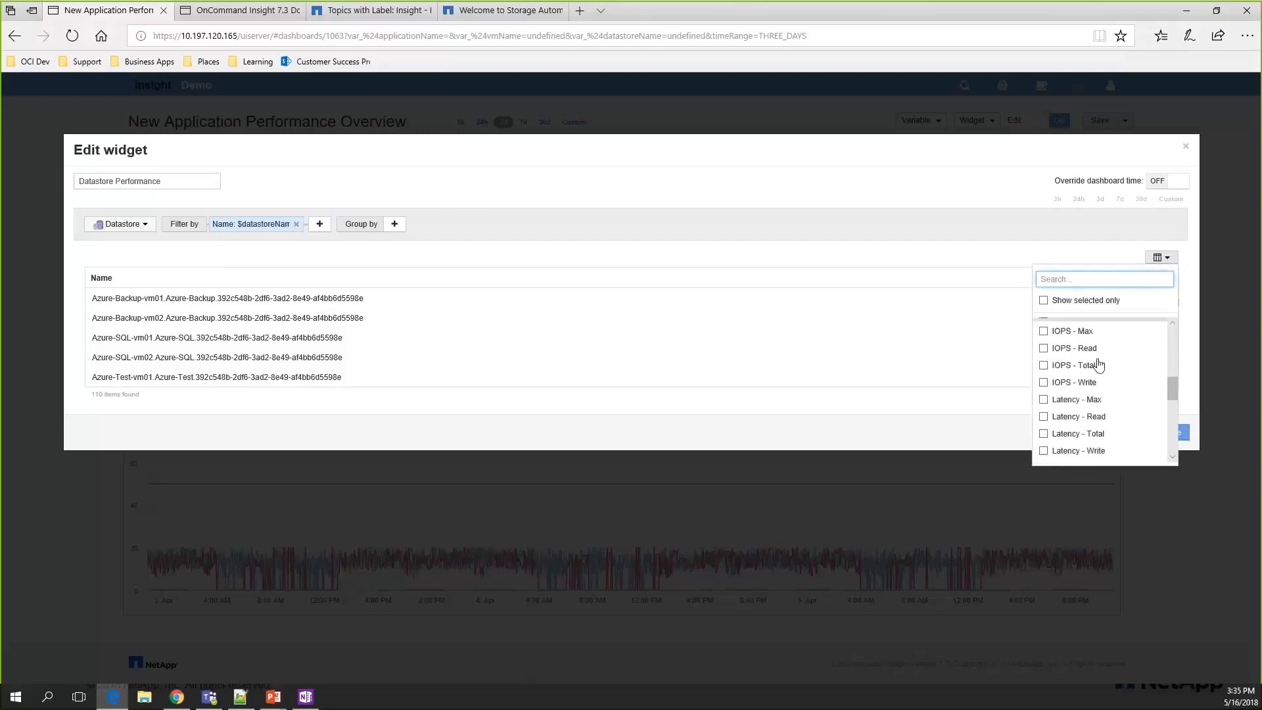
{"action": "left_click", "coordinate": [1091, 366]}
{"action": "scroll", "coordinate": [1090, 358], "scroll_direction": "down", "scroll_amount": 3}
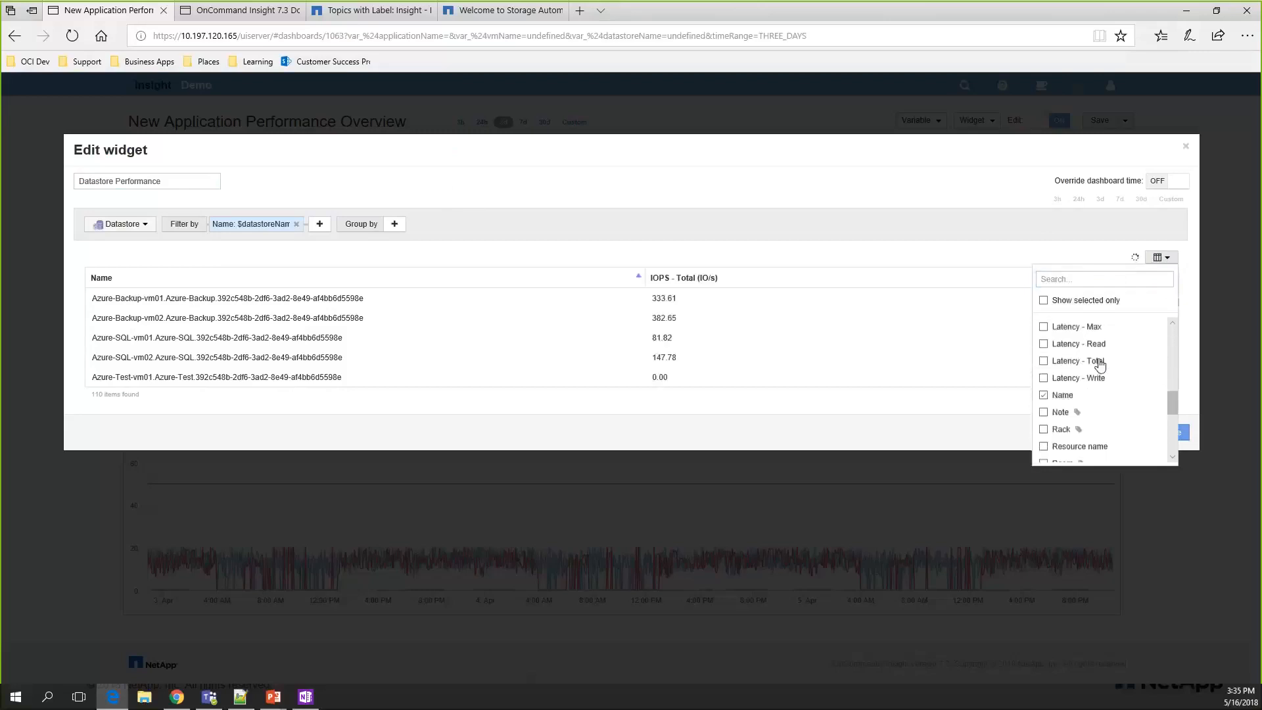
{"action": "left_click", "coordinate": [1089, 350]}
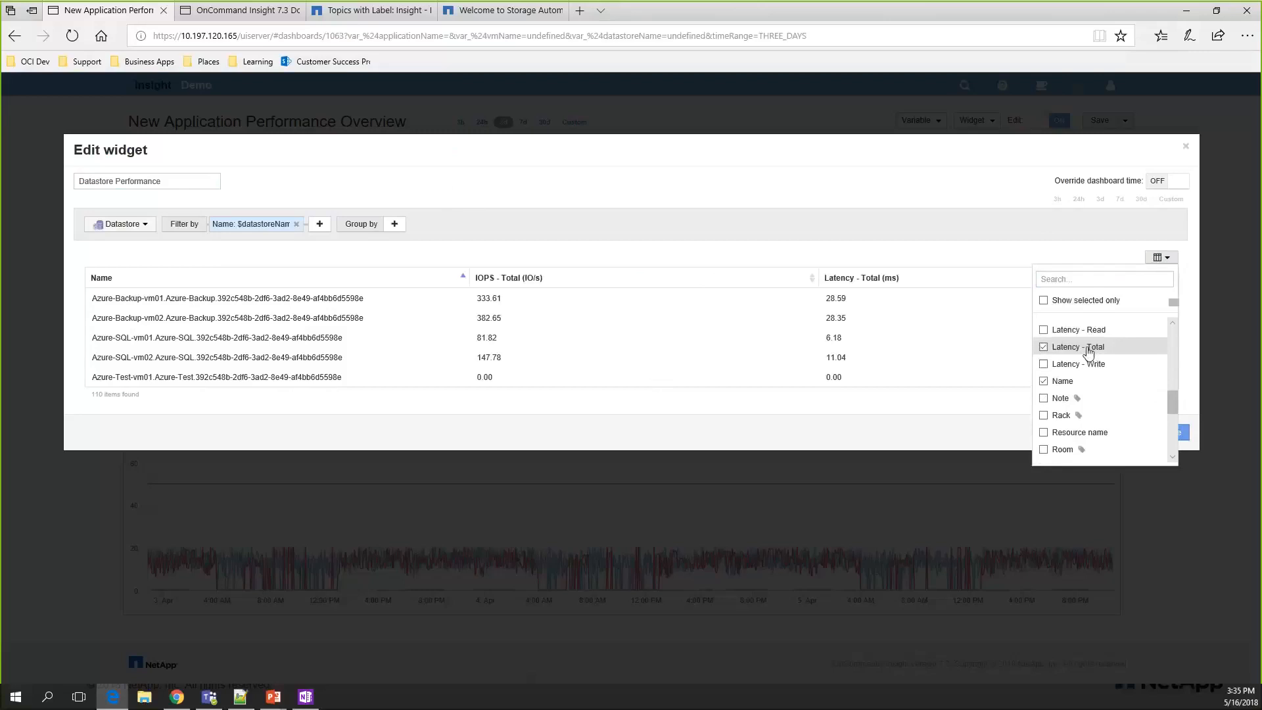
{"action": "scroll", "coordinate": [1089, 354], "scroll_direction": "down", "scroll_amount": 5}
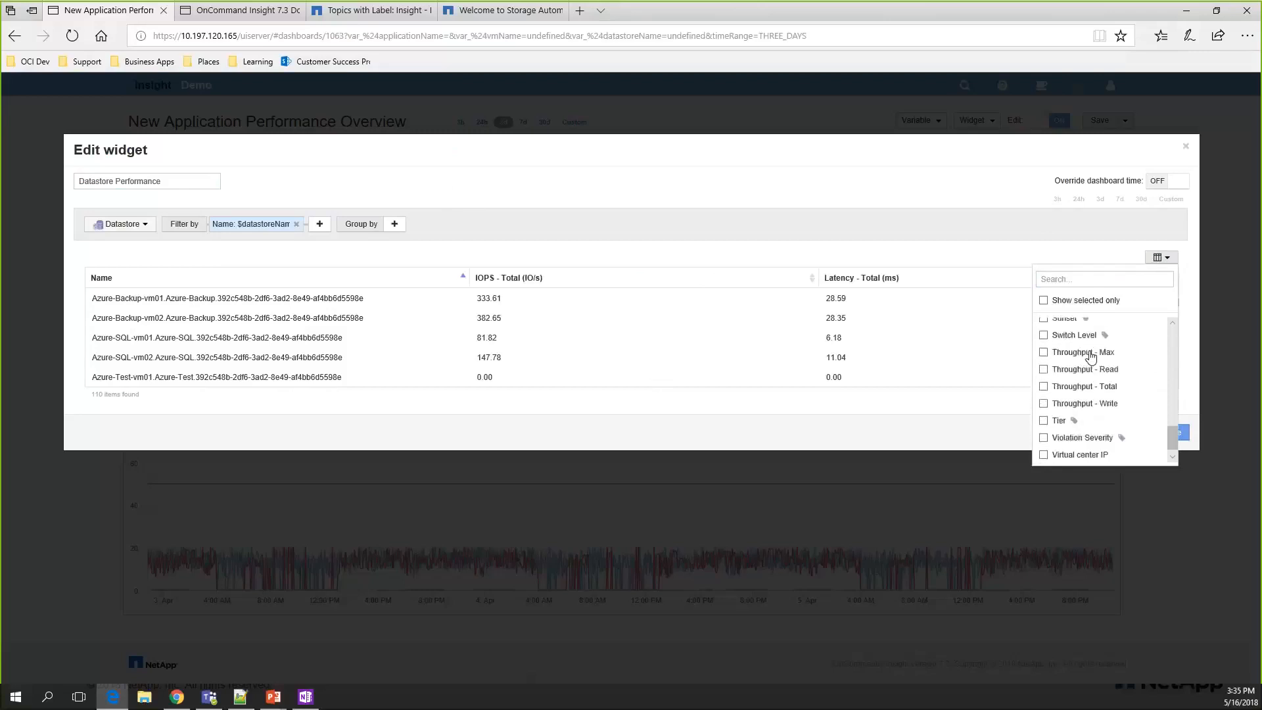
{"action": "left_click", "coordinate": [1098, 387]}
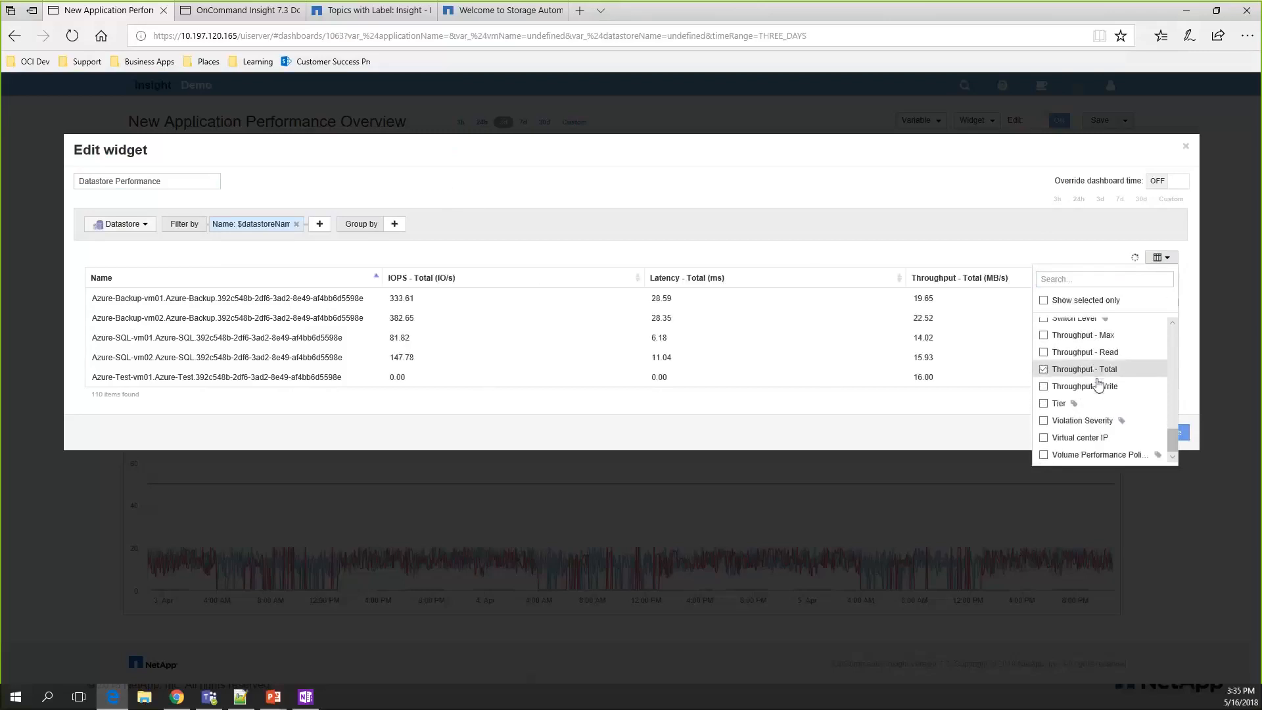
{"action": "scroll", "coordinate": [1102, 393], "scroll_direction": "up", "scroll_amount": 1}
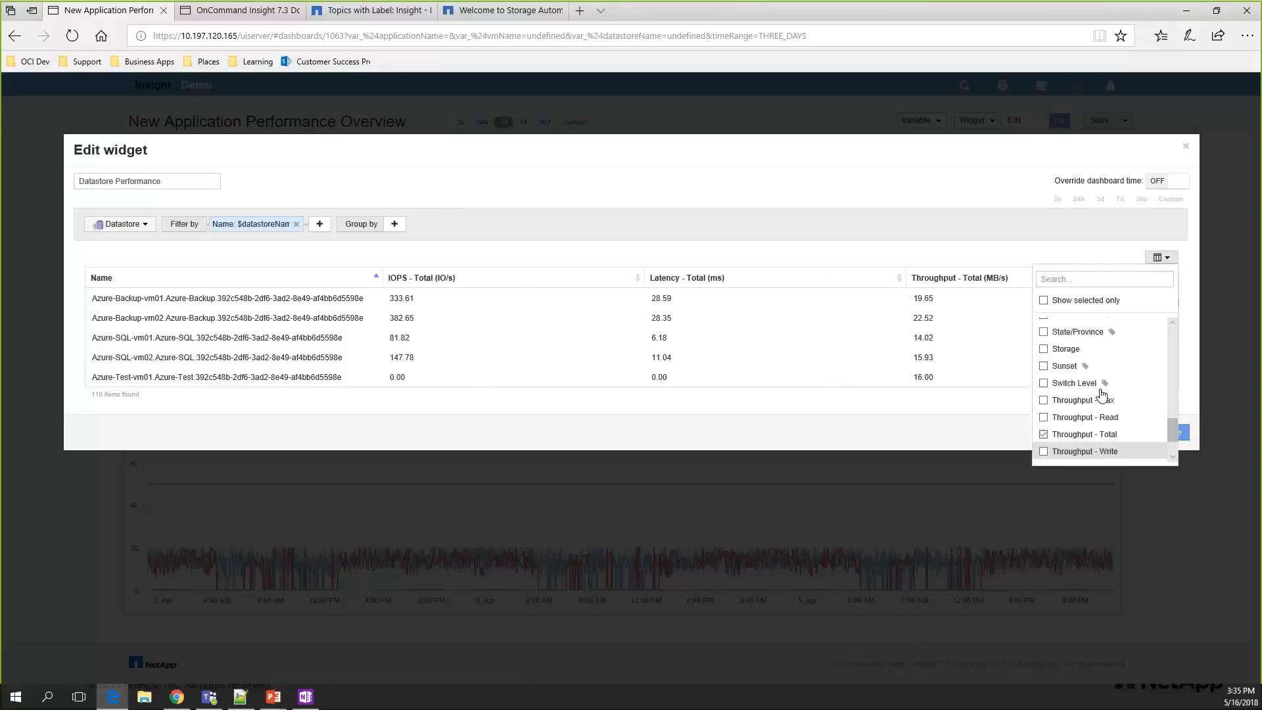
{"action": "left_click", "coordinate": [1095, 350]}
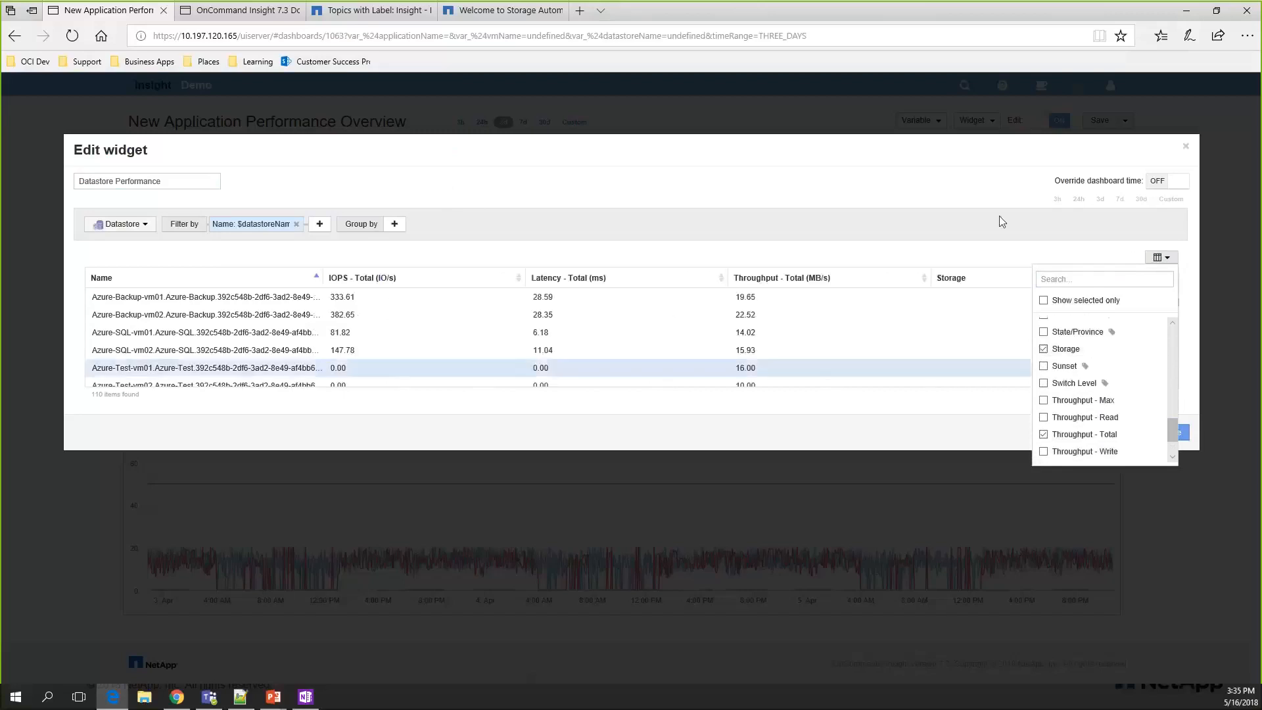
{"action": "left_click", "coordinate": [944, 204]}
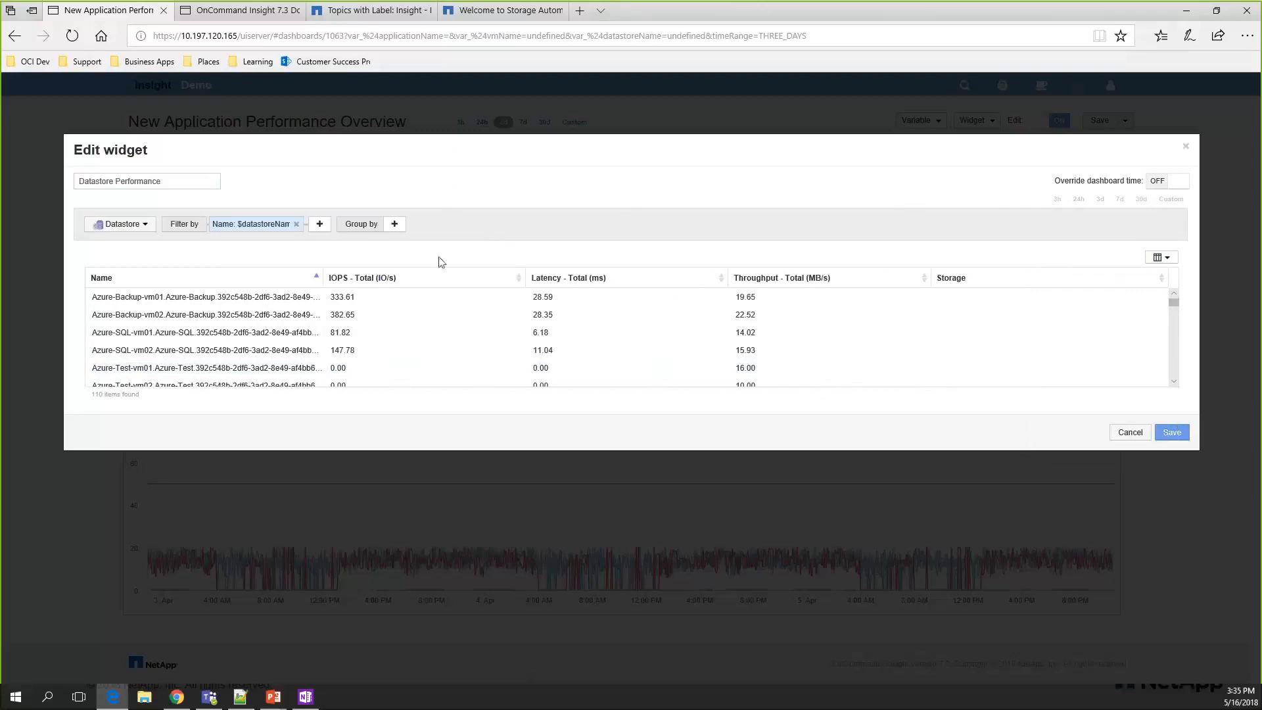
{"action": "left_click", "coordinate": [1172, 433]}
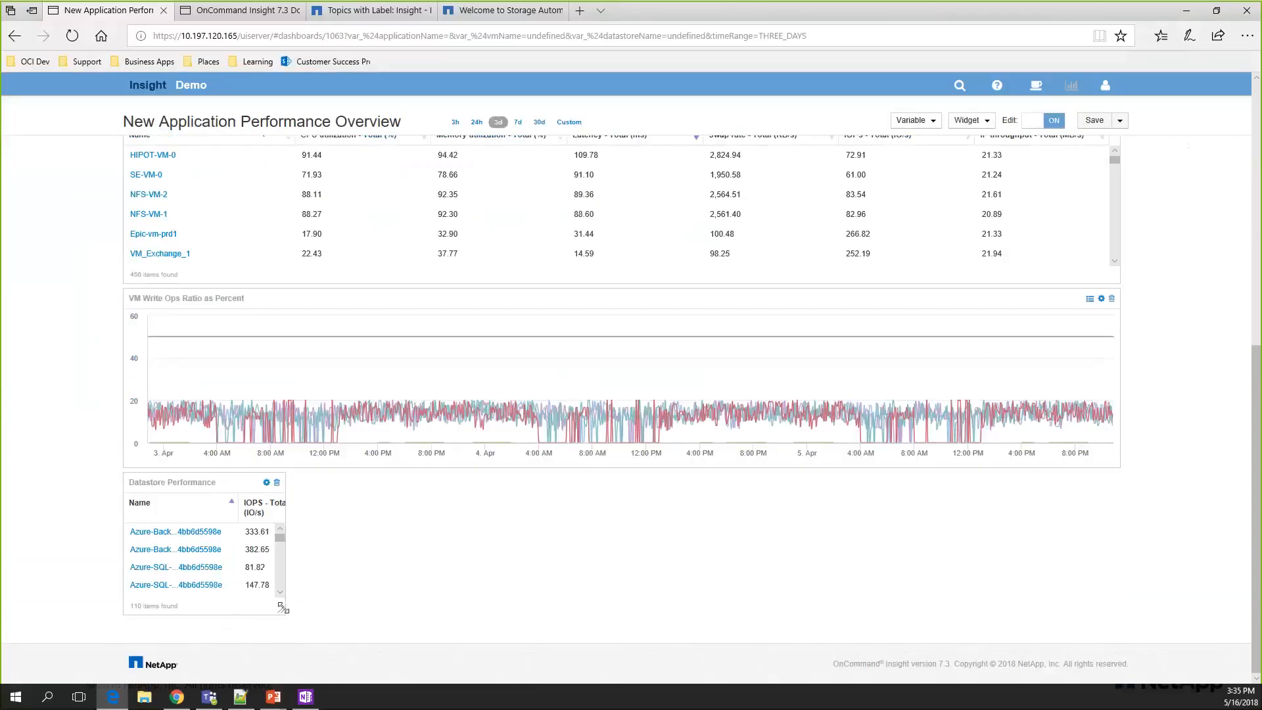
Step: Enlarge the Datastore Performance widget to about half the dashboard width and sort it by Latency - Total in descending order
{"action": "left_click_drag", "start_coordinate": [281, 610], "coordinate": [636, 643]}
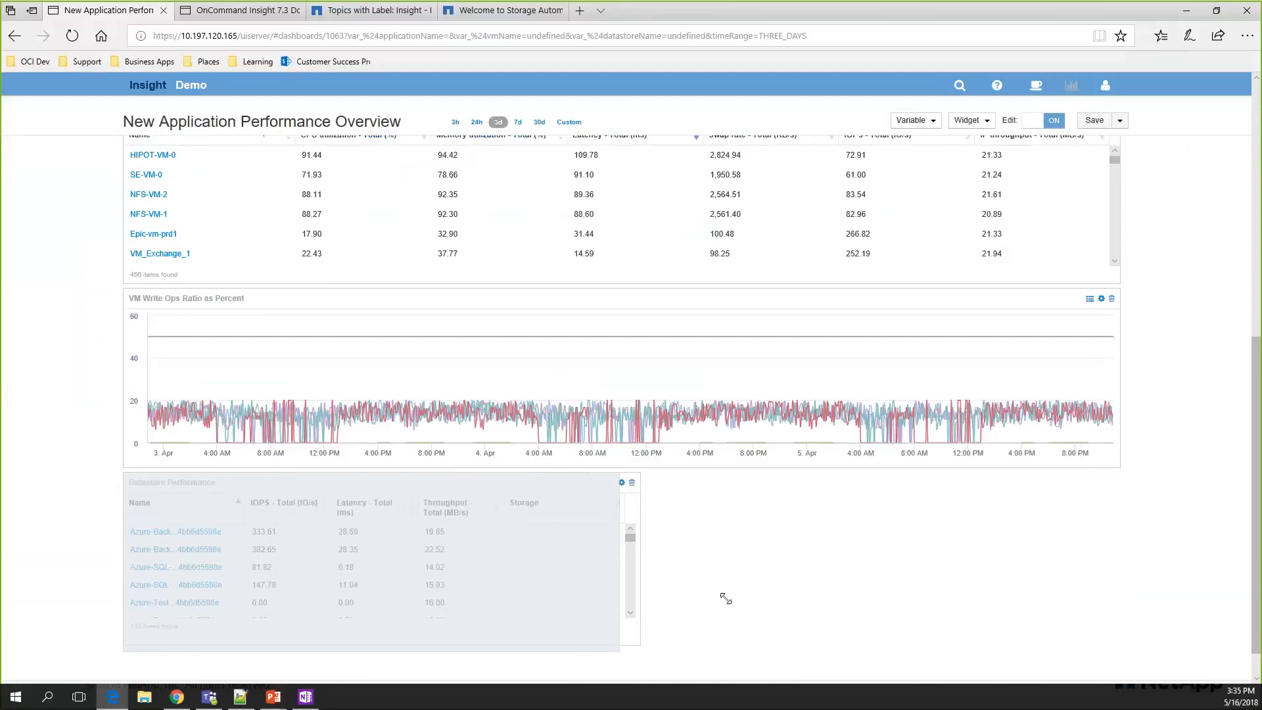
{"action": "left_click_drag", "start_coordinate": [726, 599], "coordinate": [726, 598]}
{"action": "left_click", "coordinate": [358, 507]}
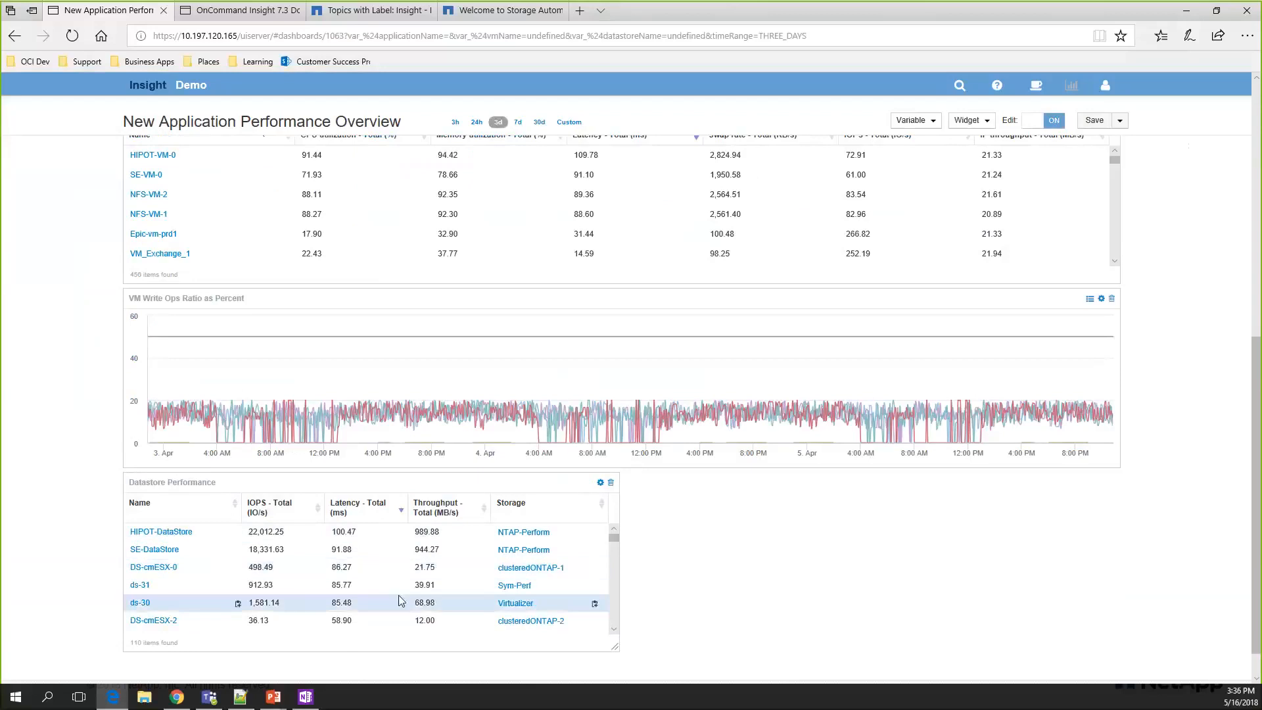
Step: Add another table widget named Volume Performance and set its asset type to Volume
{"action": "left_click", "coordinate": [972, 120]}
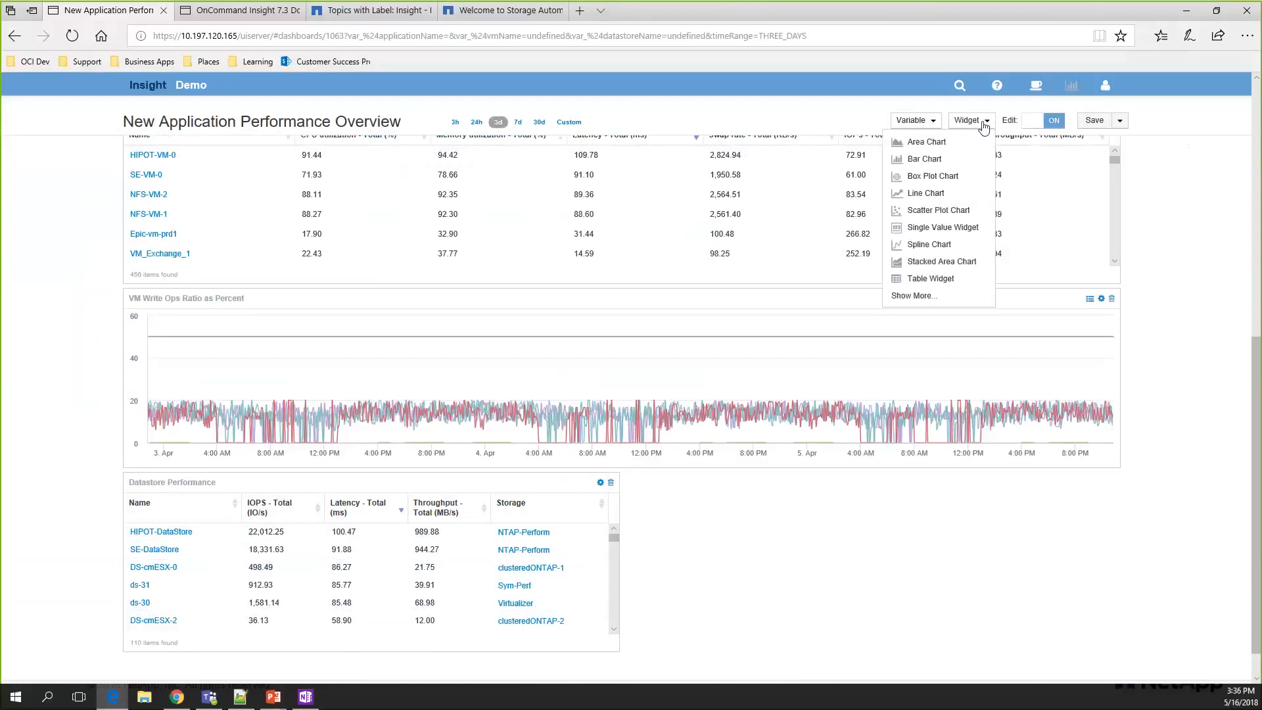
{"action": "left_click", "coordinate": [936, 281]}
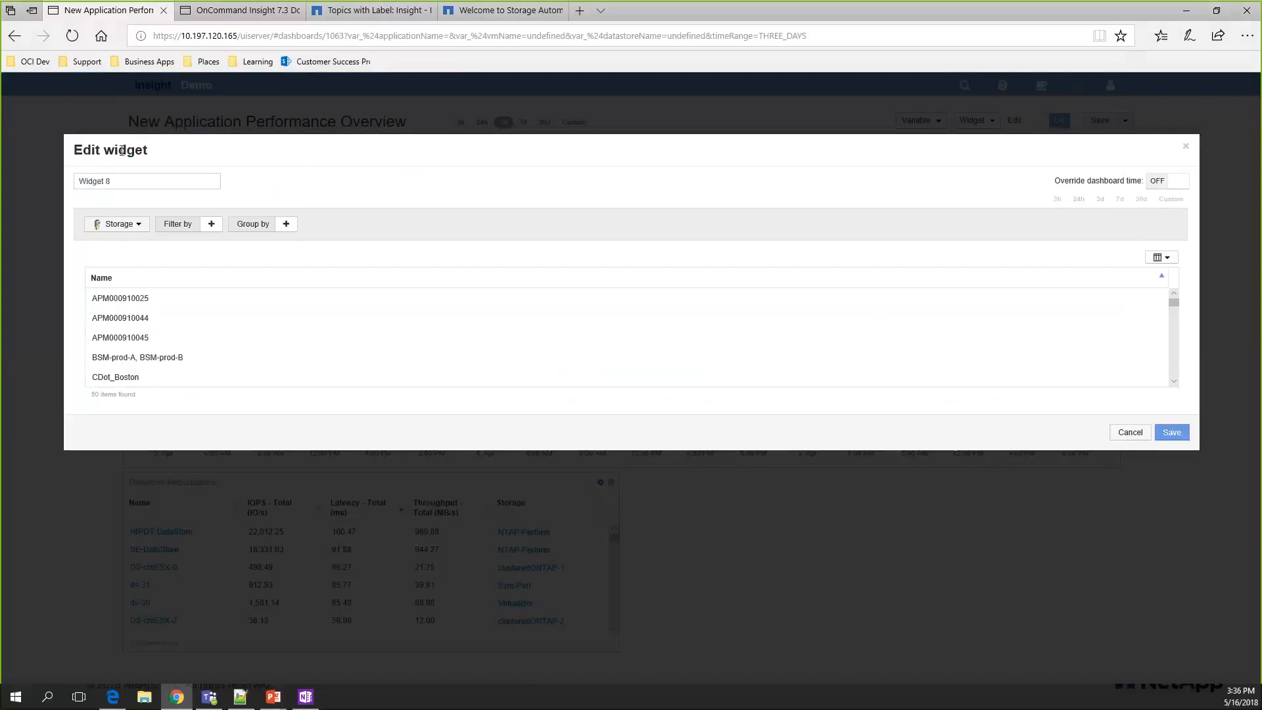
{"action": "double_click", "coordinate": [150, 186]}
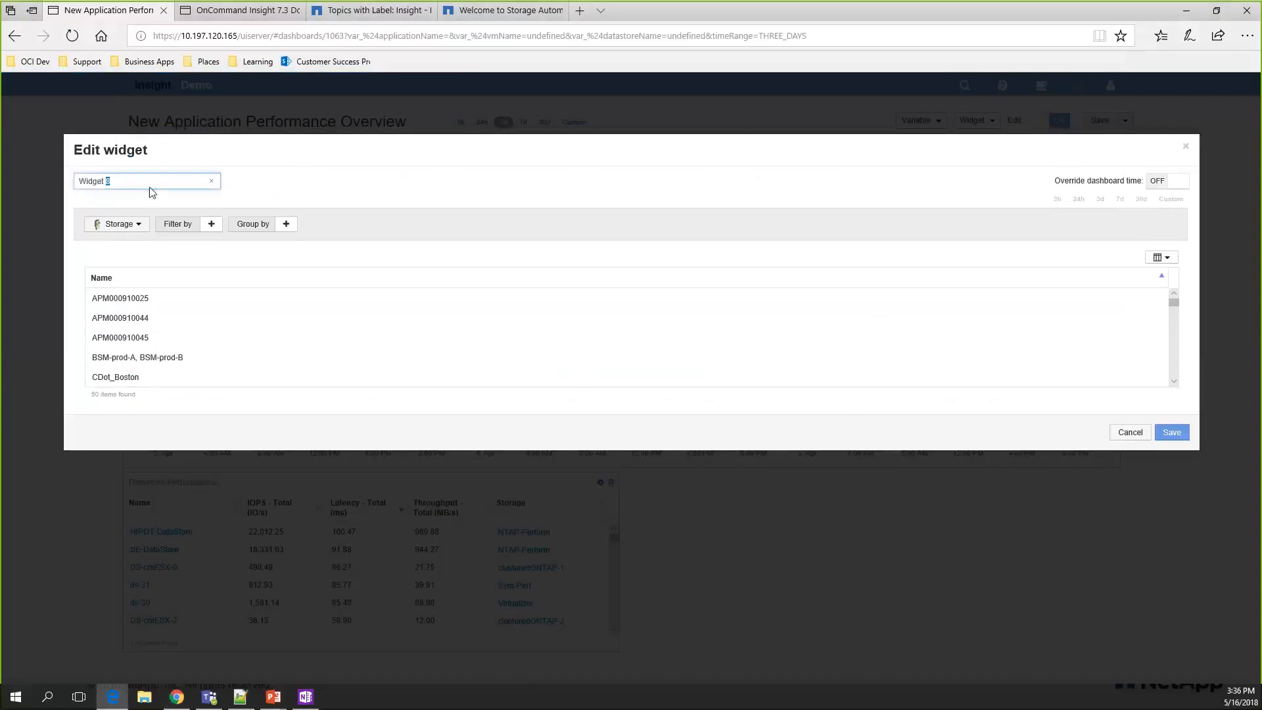
{"action": "key", "text": "ctrl+a"}
{"action": "type", "text": "Volume Performance"}
{"action": "left_click", "coordinate": [133, 230]}
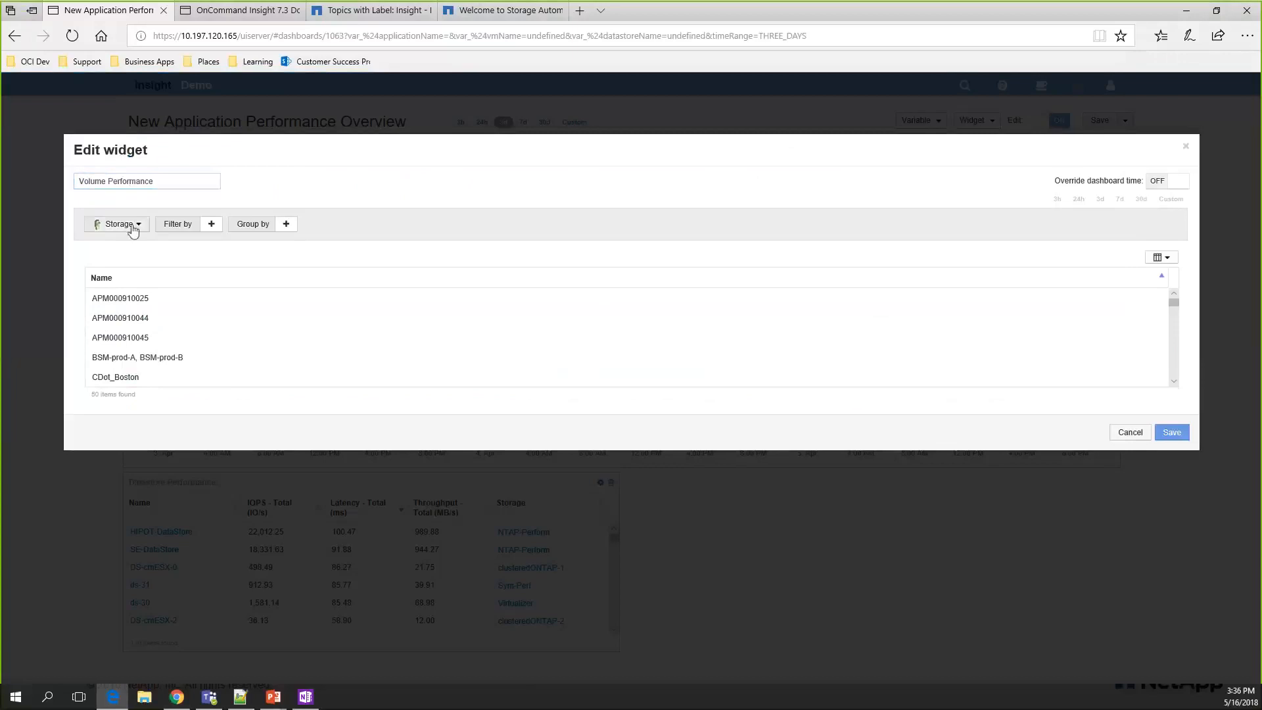
{"action": "scroll", "coordinate": [138, 327], "scroll_direction": "down", "scroll_amount": 5}
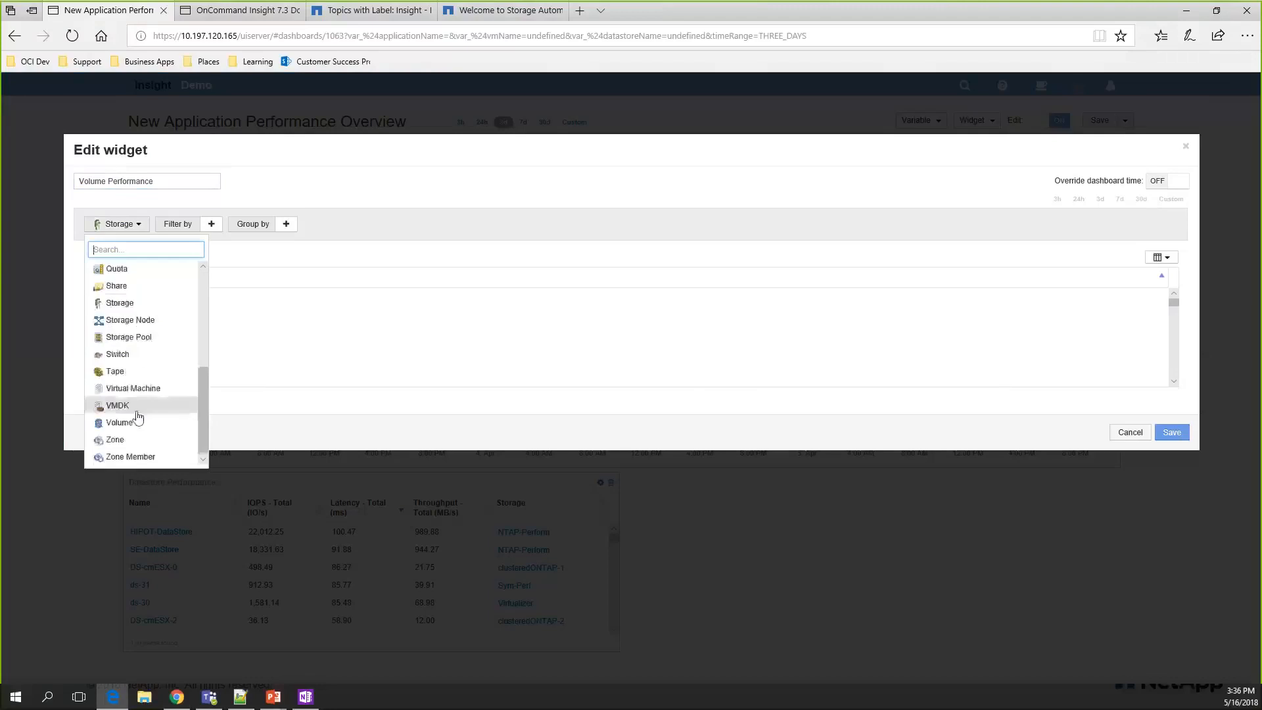
{"action": "left_click", "coordinate": [133, 425]}
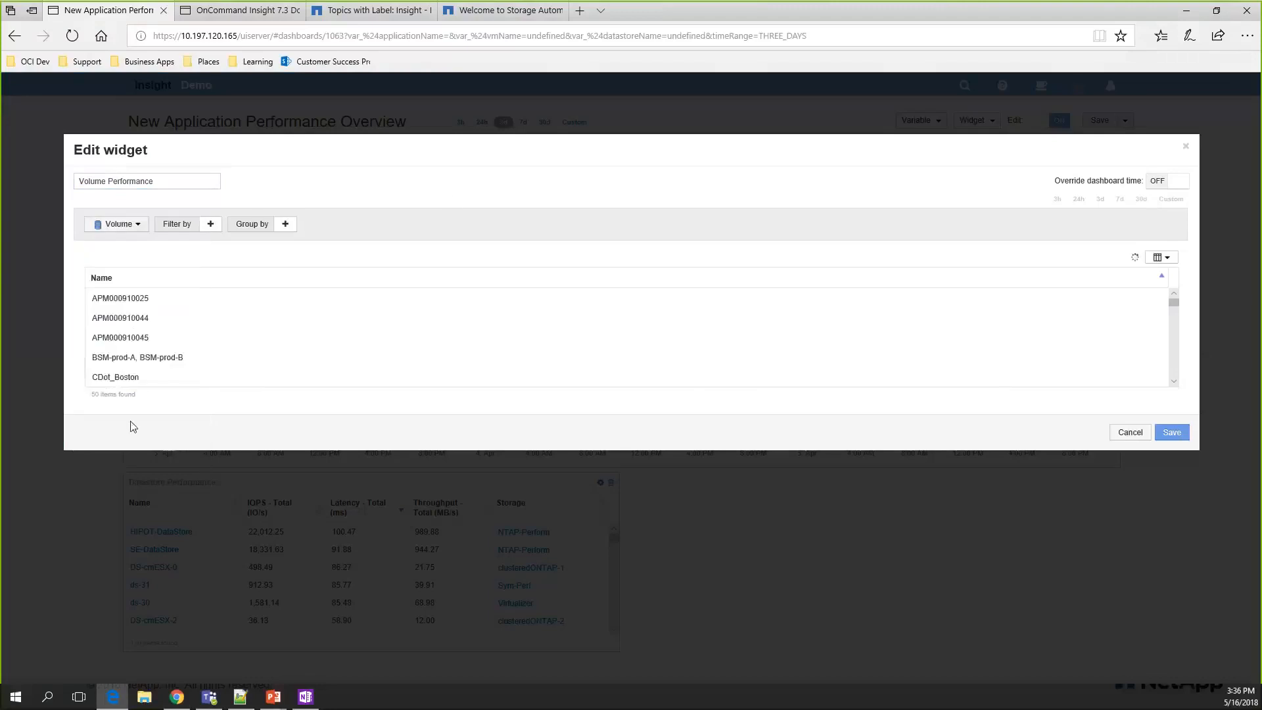
Step: Filter the Volume Performance table by Datastores using the $datastoreName variable
{"action": "left_click", "coordinate": [235, 225]}
{"action": "scroll", "coordinate": [256, 335], "scroll_direction": "down", "scroll_amount": 8}
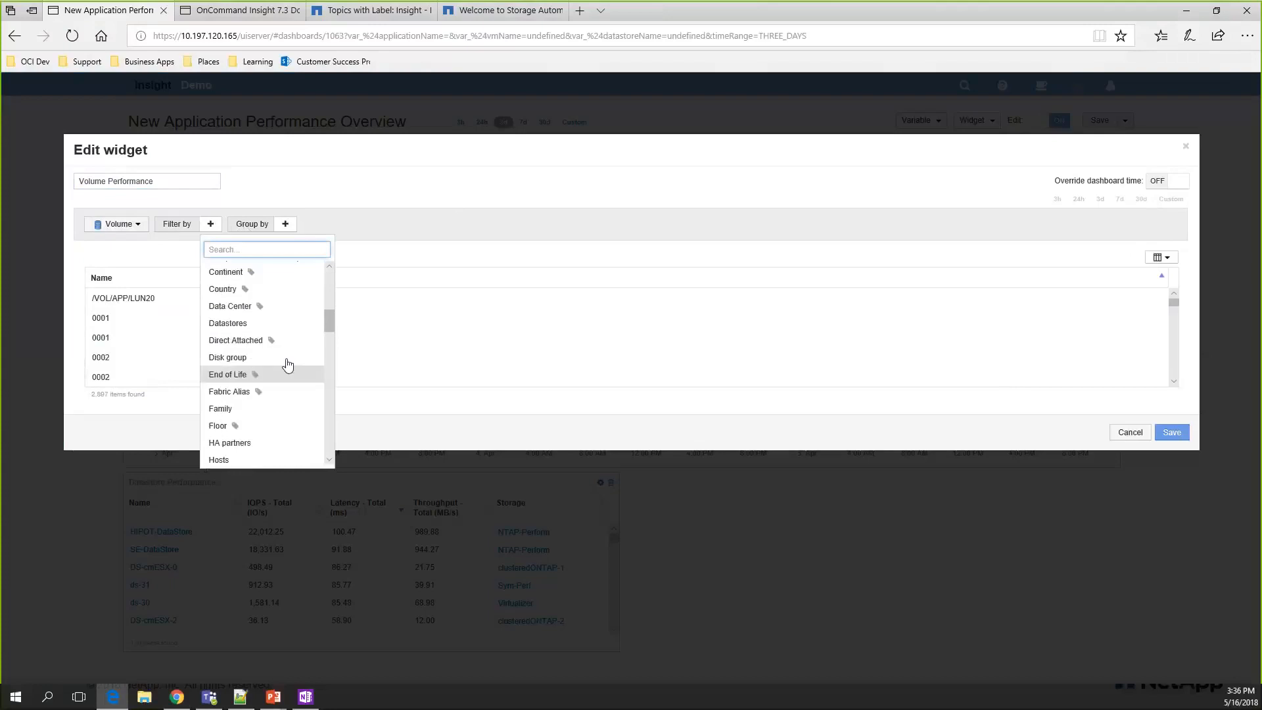
{"action": "left_click", "coordinate": [247, 323]}
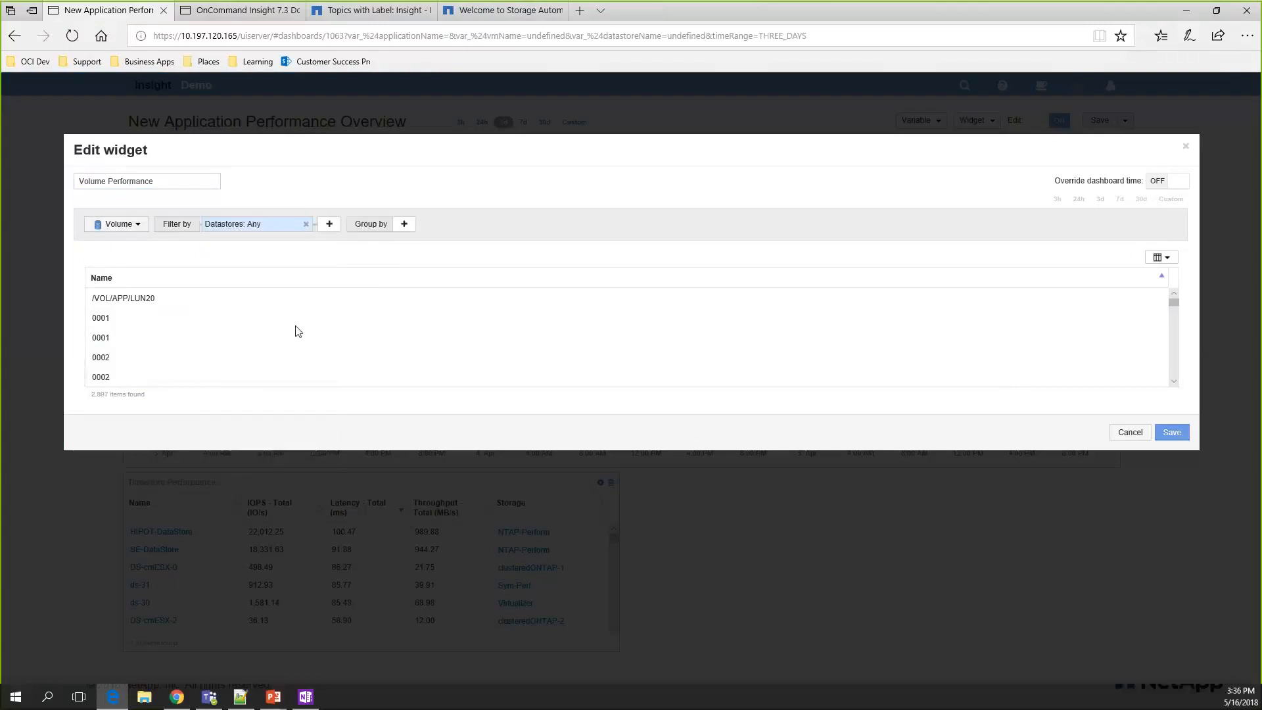
{"action": "left_click", "coordinate": [259, 230]}
{"action": "left_click", "coordinate": [296, 290]}
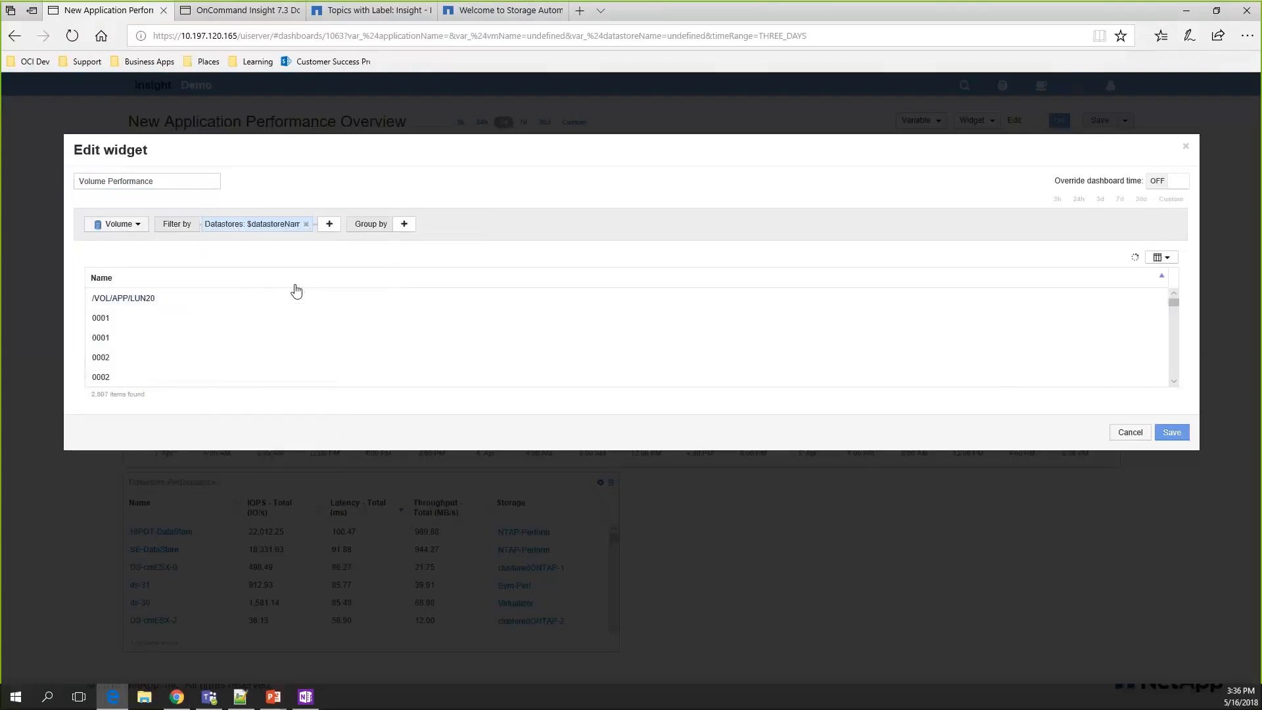
Step: Add an Application filter to the Volume Performance table using the $applicationName variable
{"action": "left_click", "coordinate": [330, 224]}
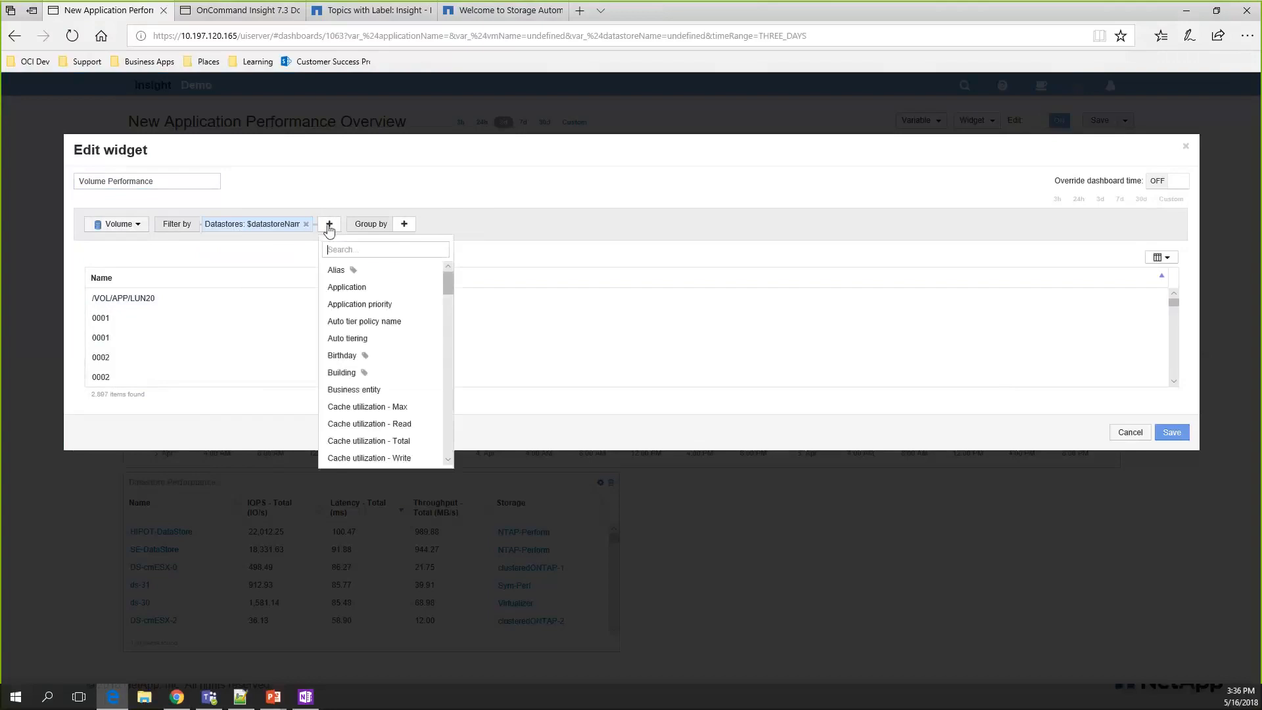
{"action": "left_click", "coordinate": [349, 287]}
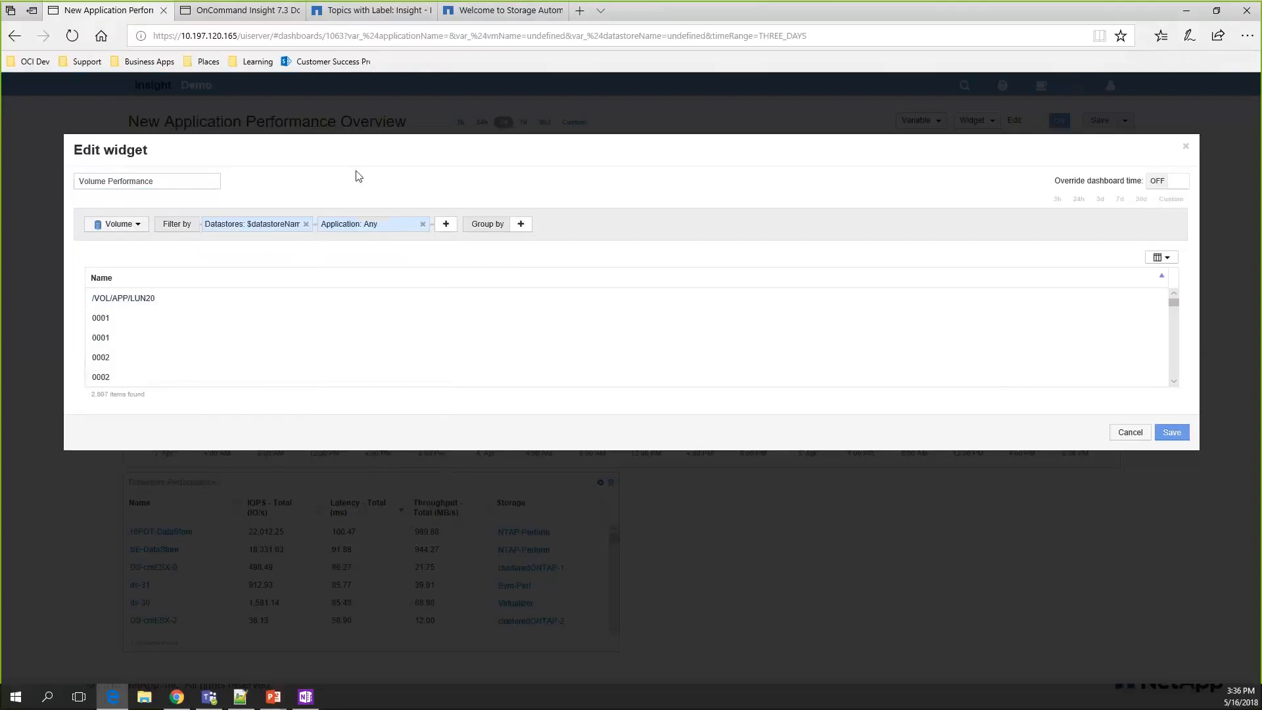
{"action": "left_click", "coordinate": [347, 227]}
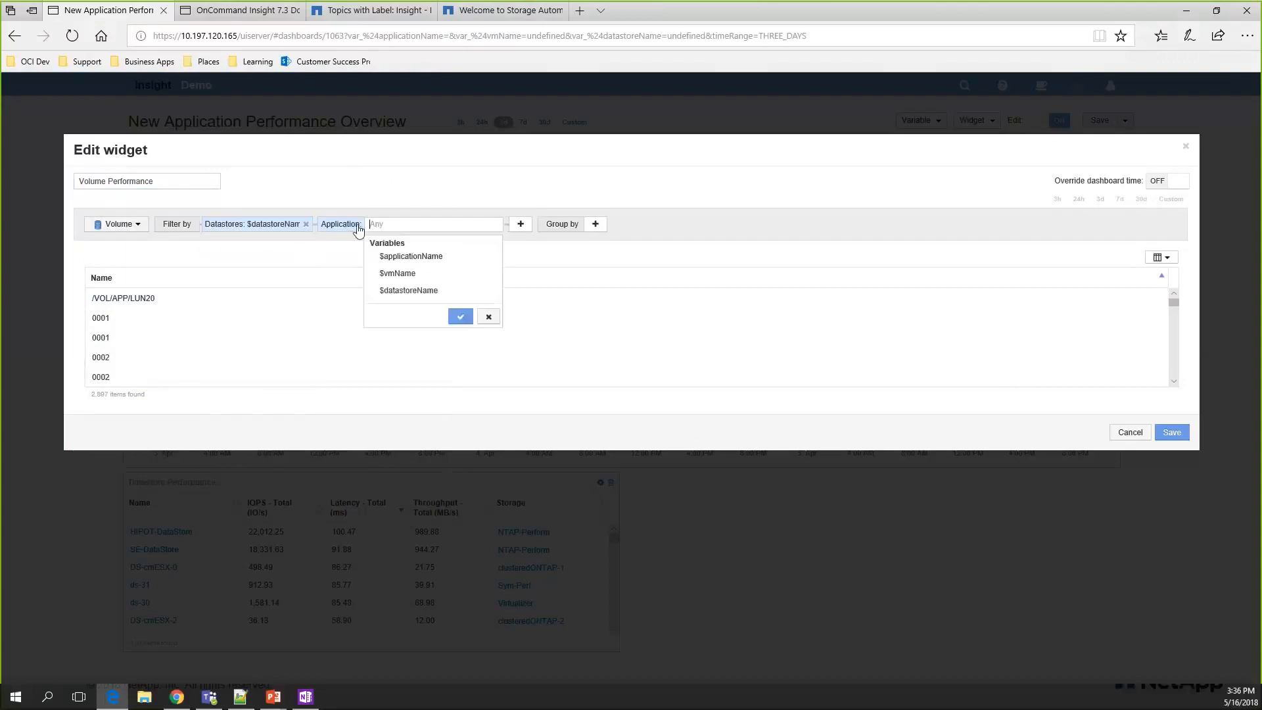
{"action": "left_click", "coordinate": [418, 258]}
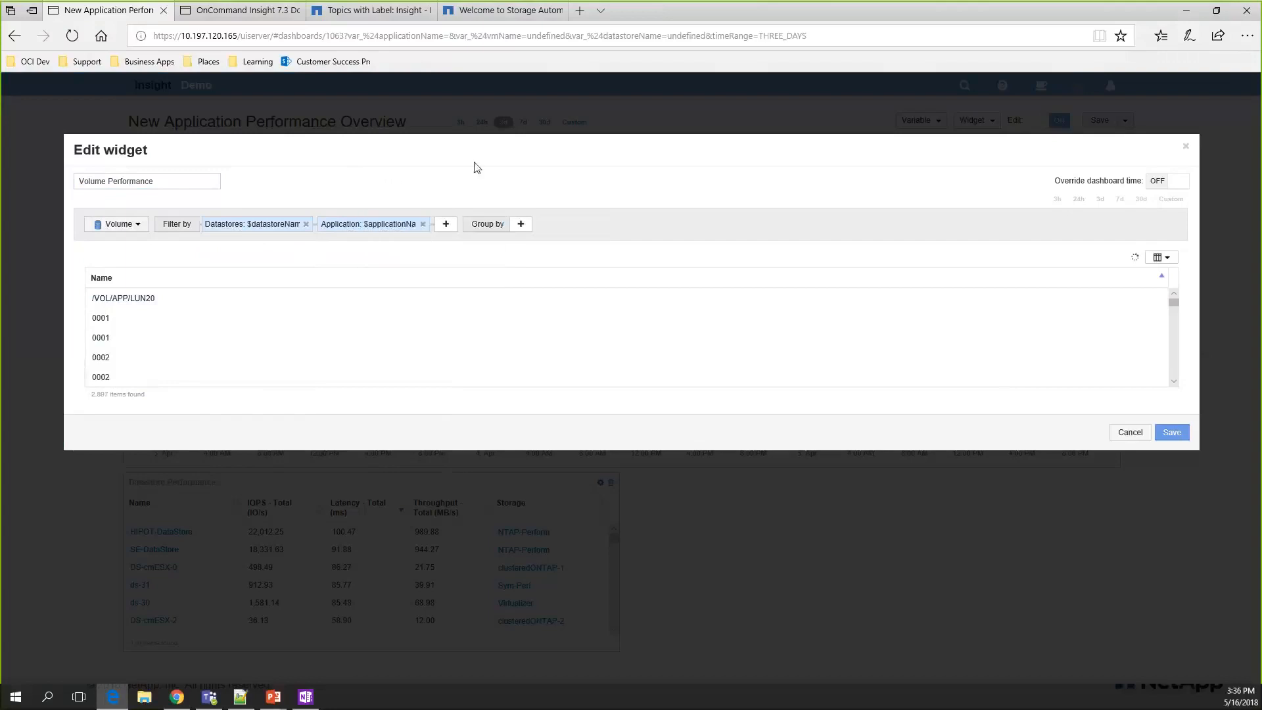
Step: Add IO density - Total, Latency - Total and Tier columns to the Volume Performance table, sorted by Latency - Total in descending order
{"action": "left_click", "coordinate": [1173, 261]}
{"action": "scroll", "coordinate": [1093, 329], "scroll_direction": "down", "scroll_amount": 2}
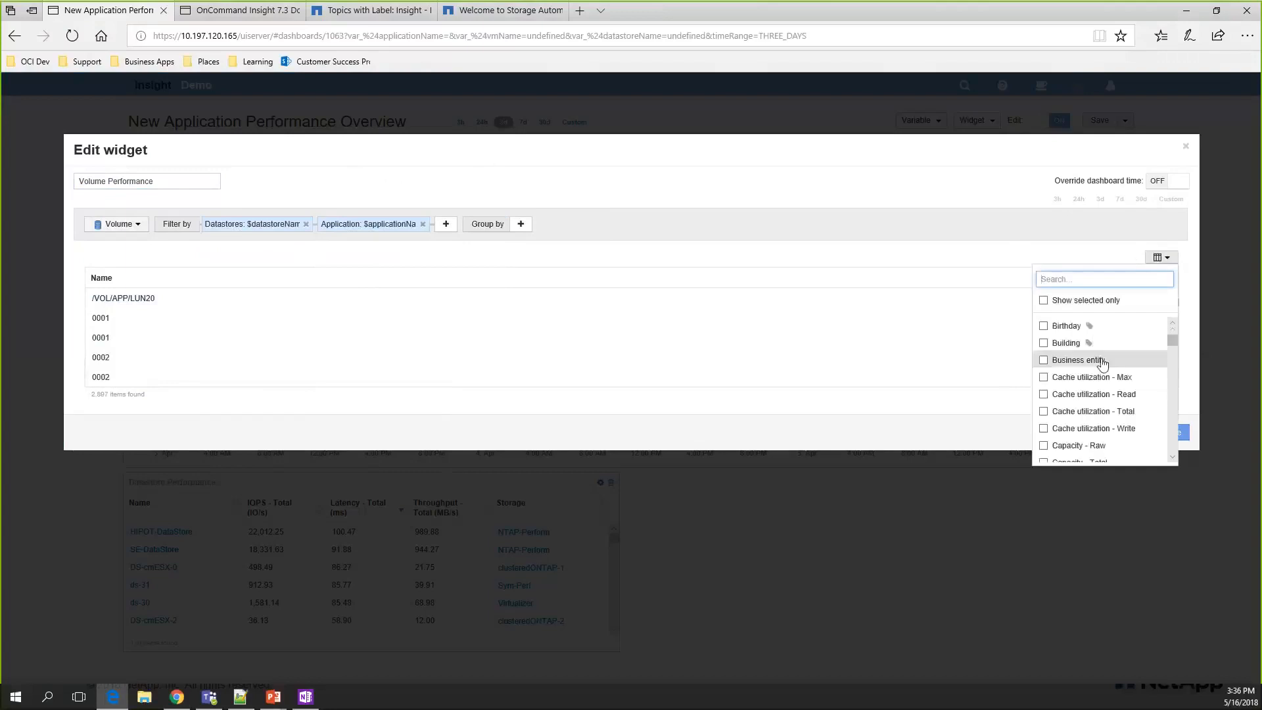
{"action": "scroll", "coordinate": [1103, 365], "scroll_direction": "down", "scroll_amount": 10}
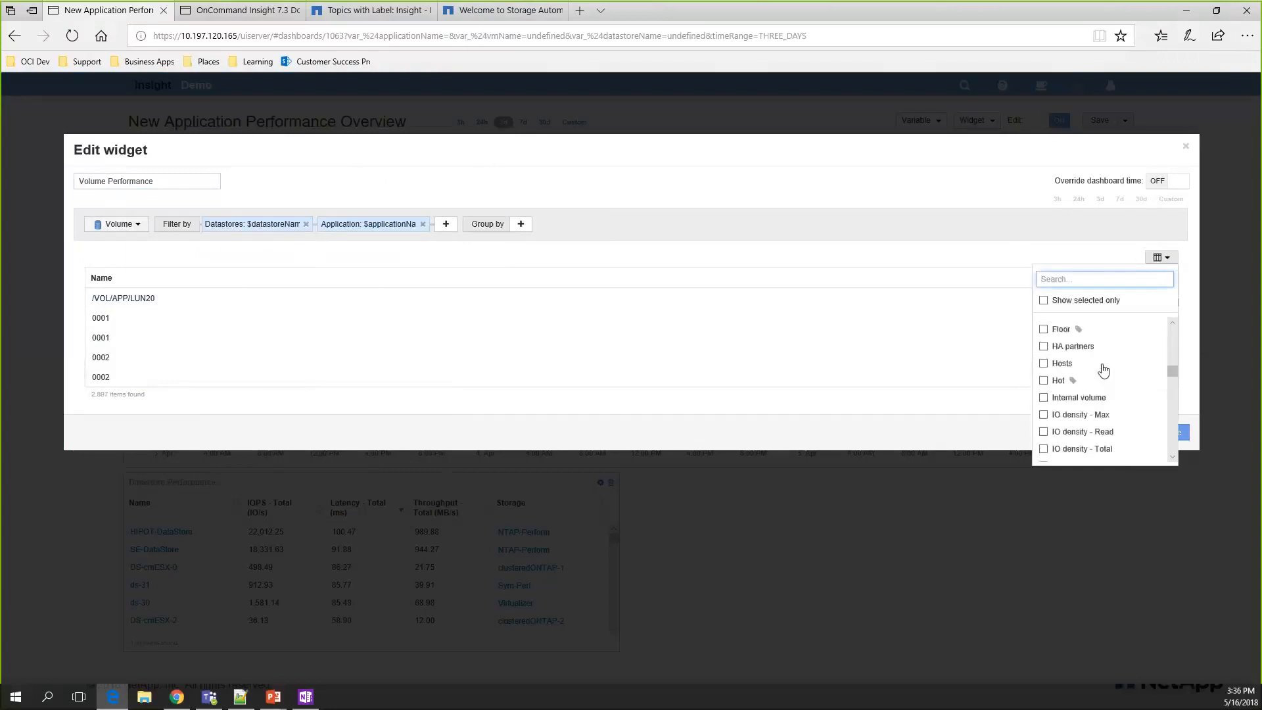
{"action": "scroll", "coordinate": [1102, 370], "scroll_direction": "down", "scroll_amount": 3}
{"action": "left_click", "coordinate": [1102, 358]}
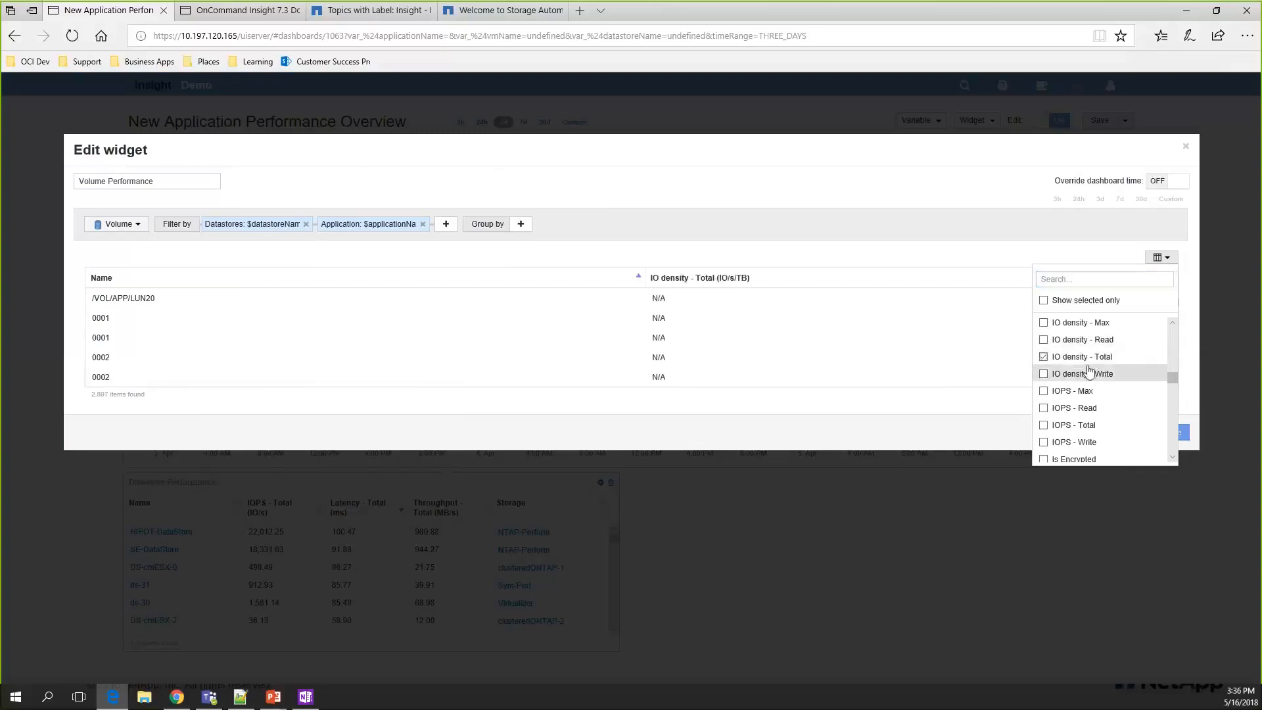
{"action": "scroll", "coordinate": [1090, 371], "scroll_direction": "down", "scroll_amount": 5}
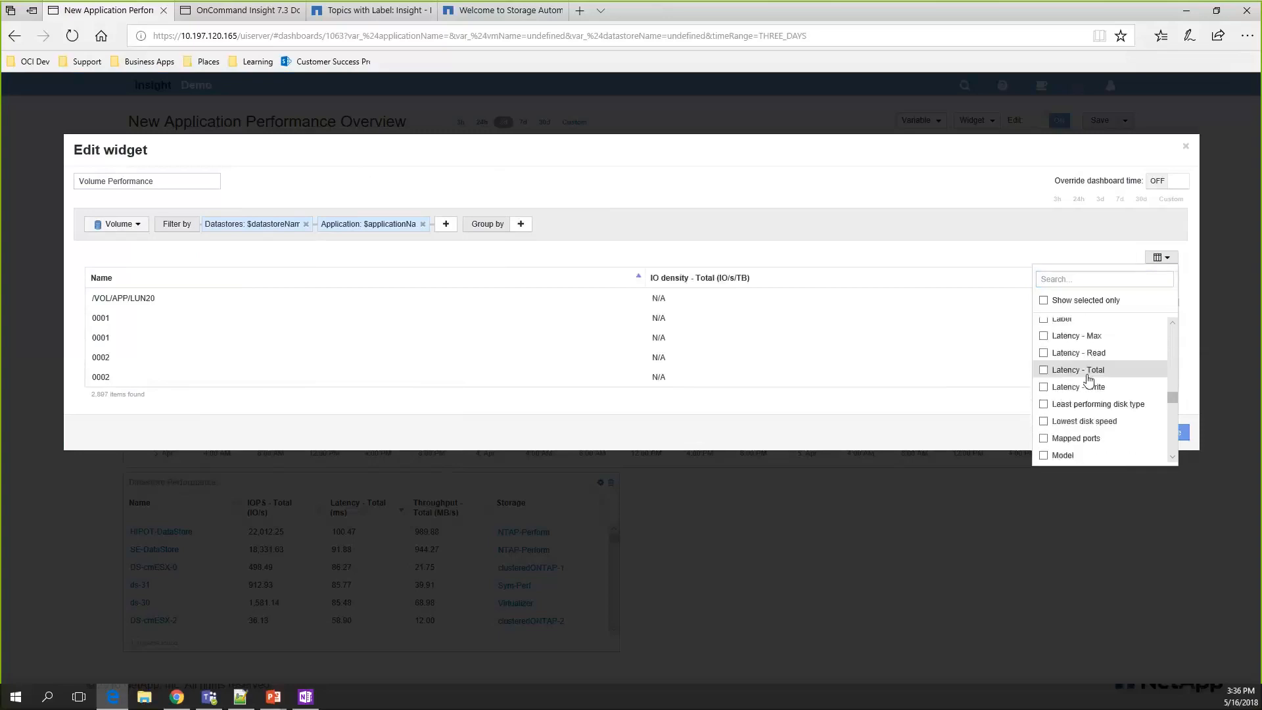
{"action": "left_click", "coordinate": [1092, 375]}
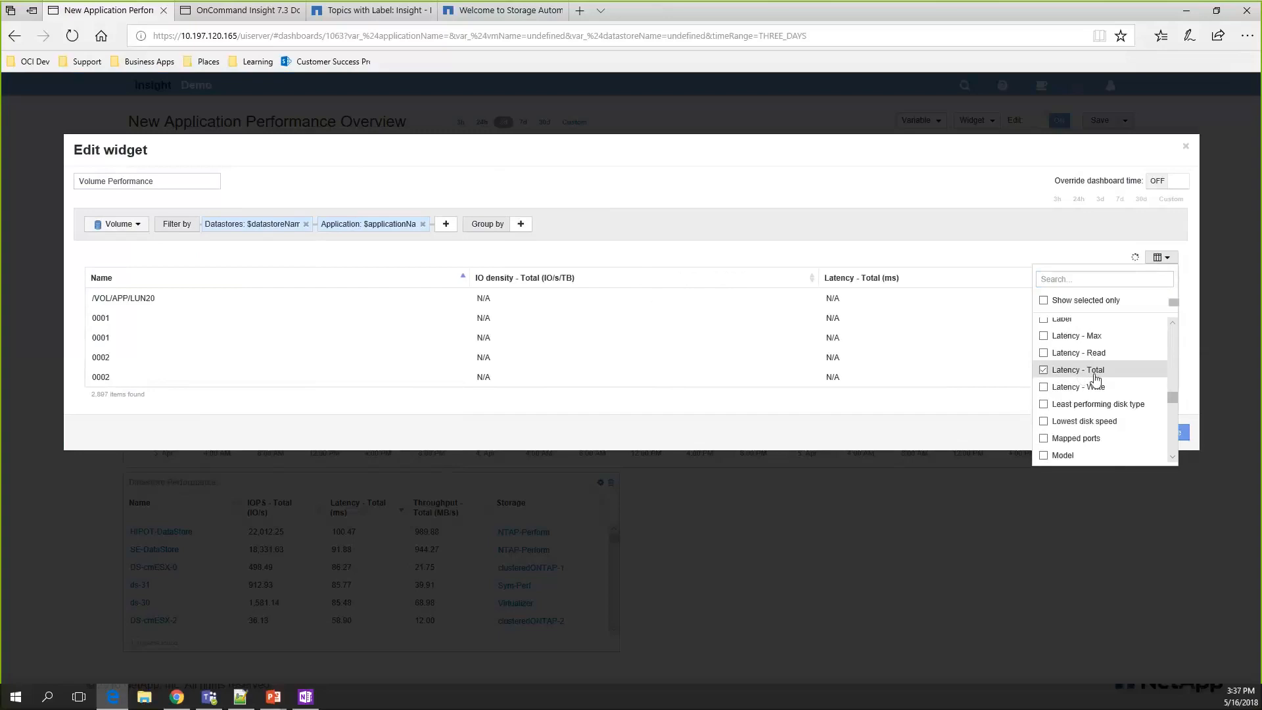
{"action": "scroll", "coordinate": [1094, 380], "scroll_direction": "down", "scroll_amount": 8}
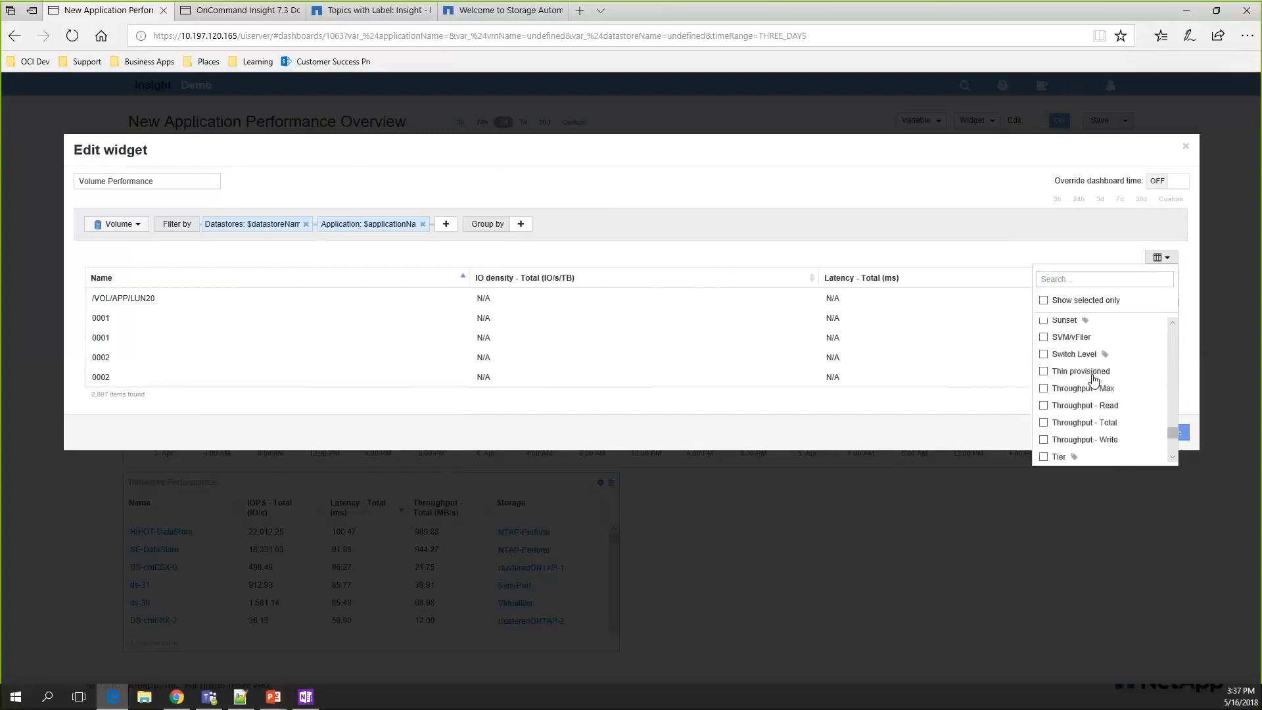
{"action": "scroll", "coordinate": [1095, 379], "scroll_direction": "down", "scroll_amount": 3}
{"action": "left_click", "coordinate": [1059, 347]}
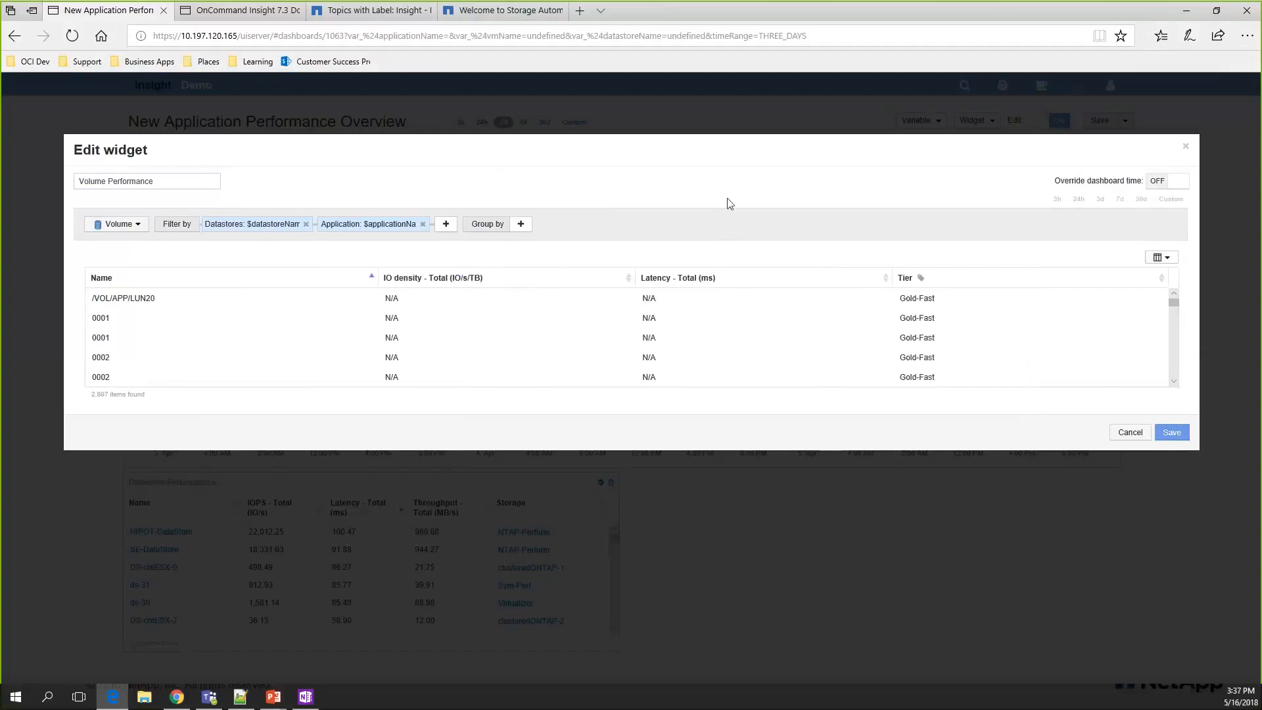
{"action": "left_click", "coordinate": [746, 284]}
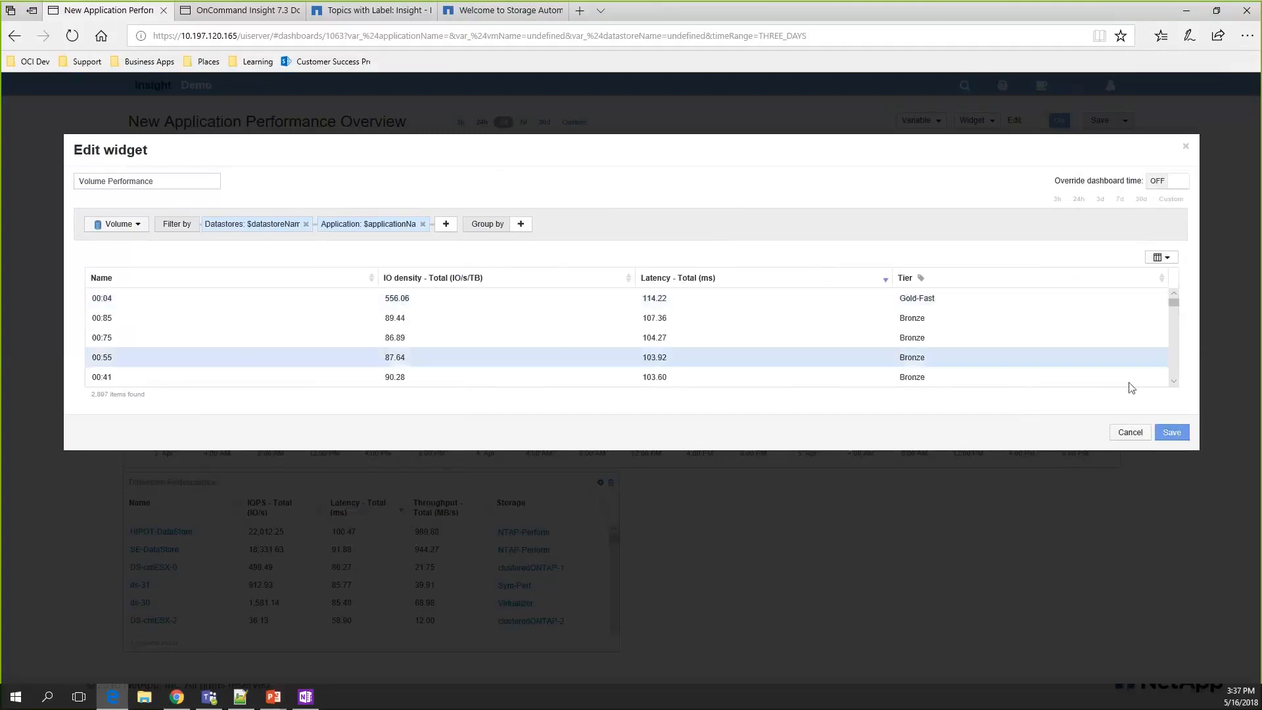
{"action": "left_click", "coordinate": [1172, 432]}
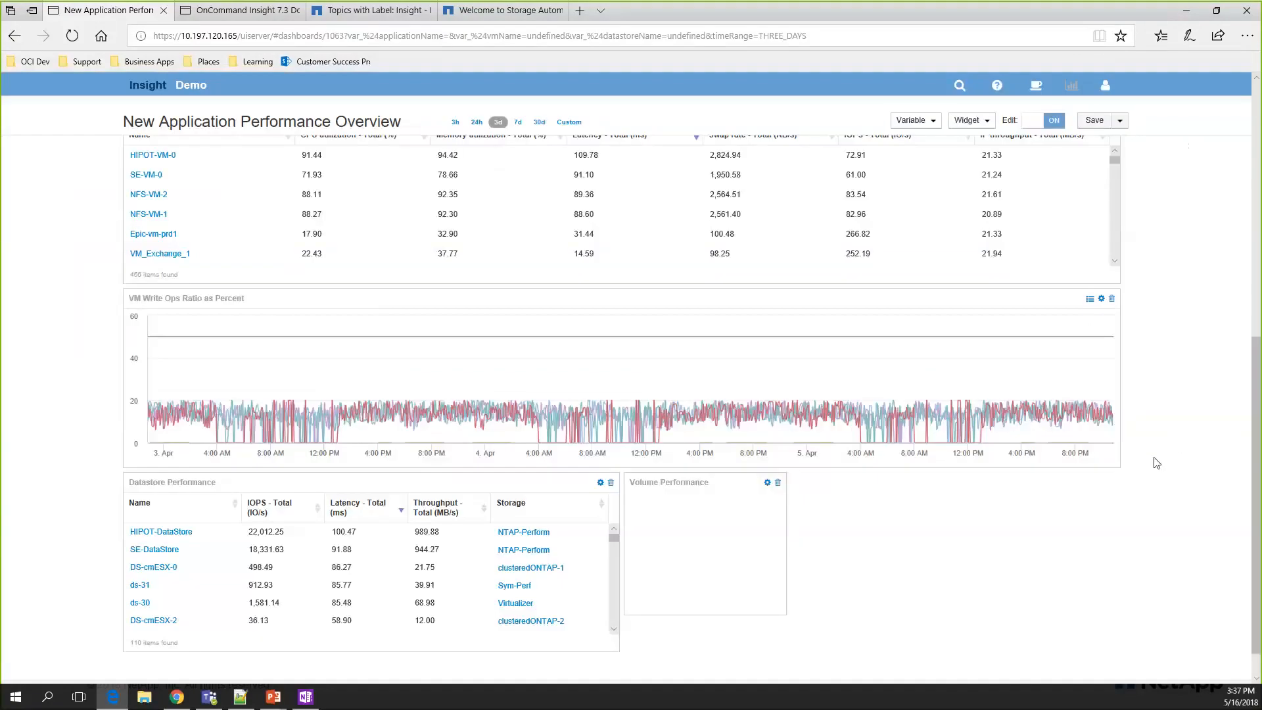
Step: Widen the Volume Performance widget to fill the space beside Datastore Performance, and save the dashboard with edit mode off
{"action": "left_click_drag", "start_coordinate": [792, 586], "coordinate": [1118, 613]}
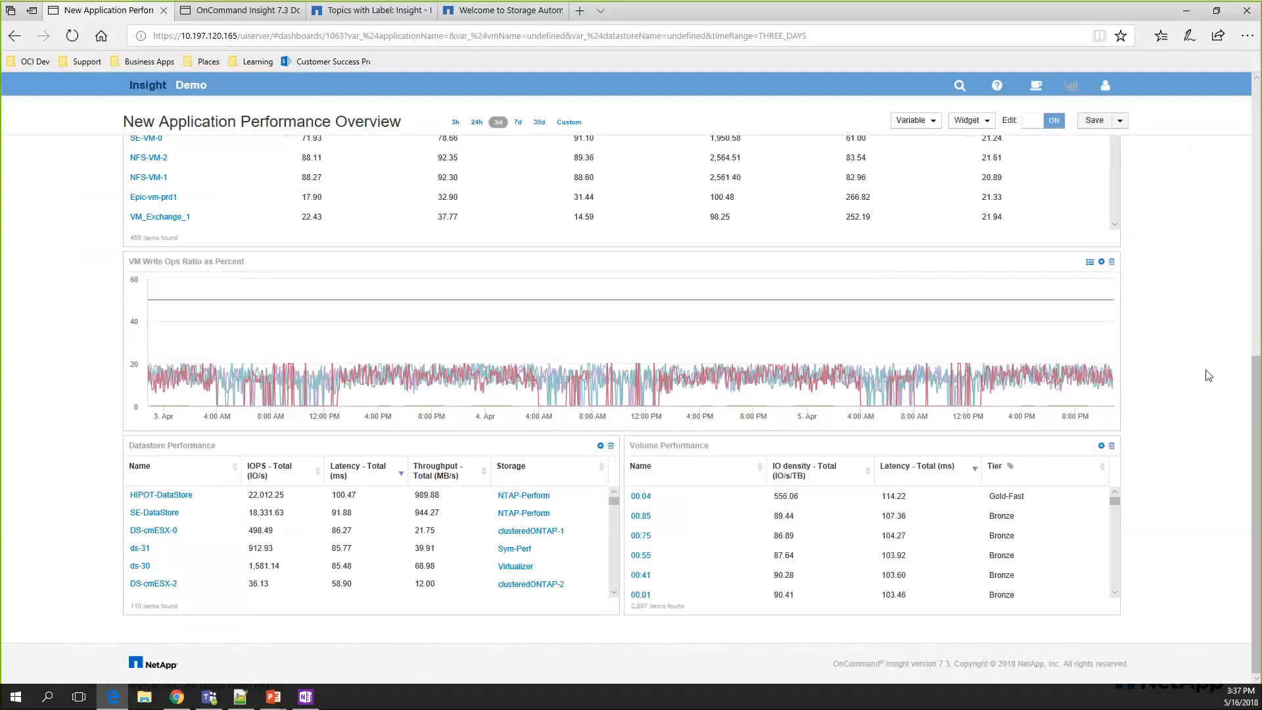
{"action": "left_click", "coordinate": [1095, 125]}
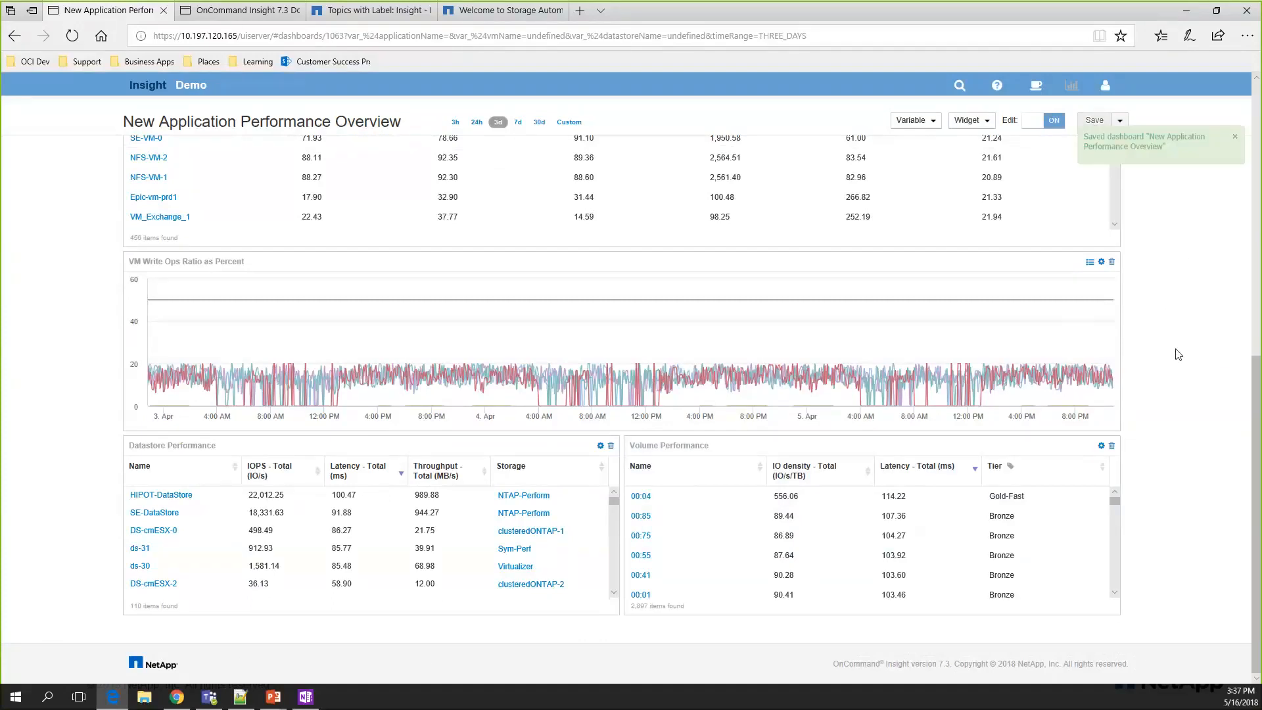
{"action": "left_click", "coordinate": [1037, 144]}
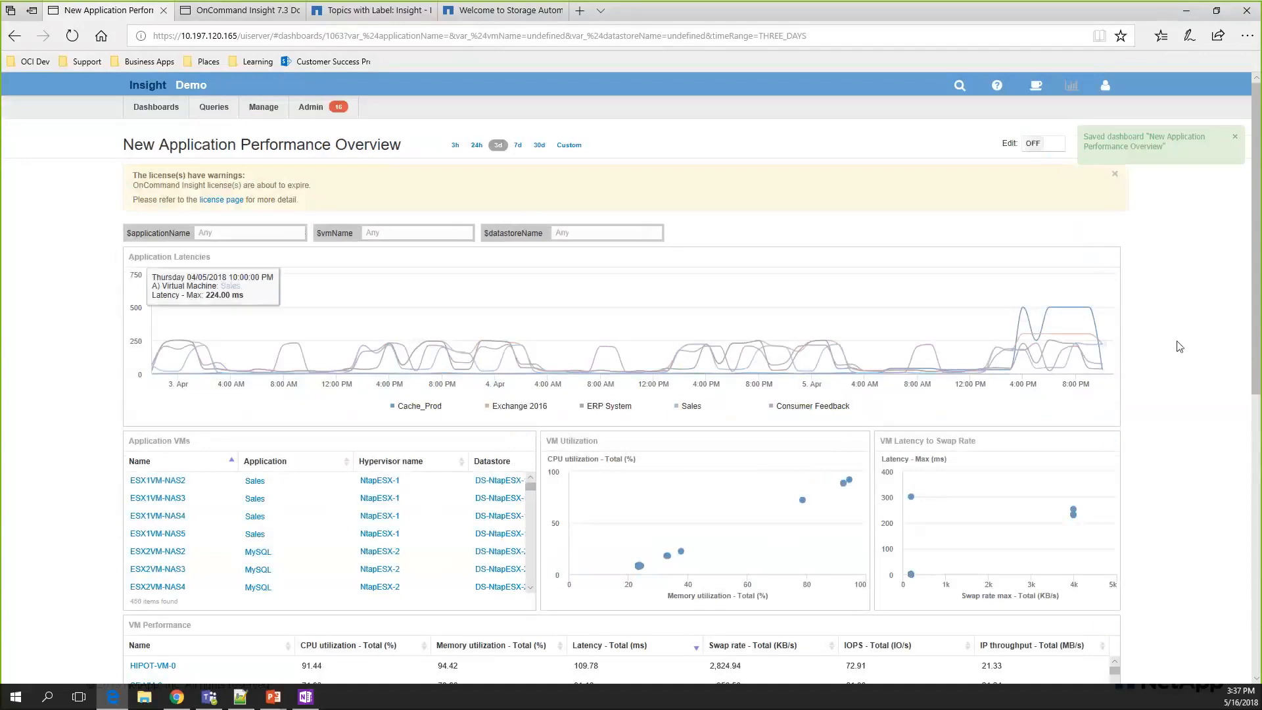
Step: Filter the dashboard by setting the $applicationName variable to ERP
{"action": "left_click", "coordinate": [223, 233]}
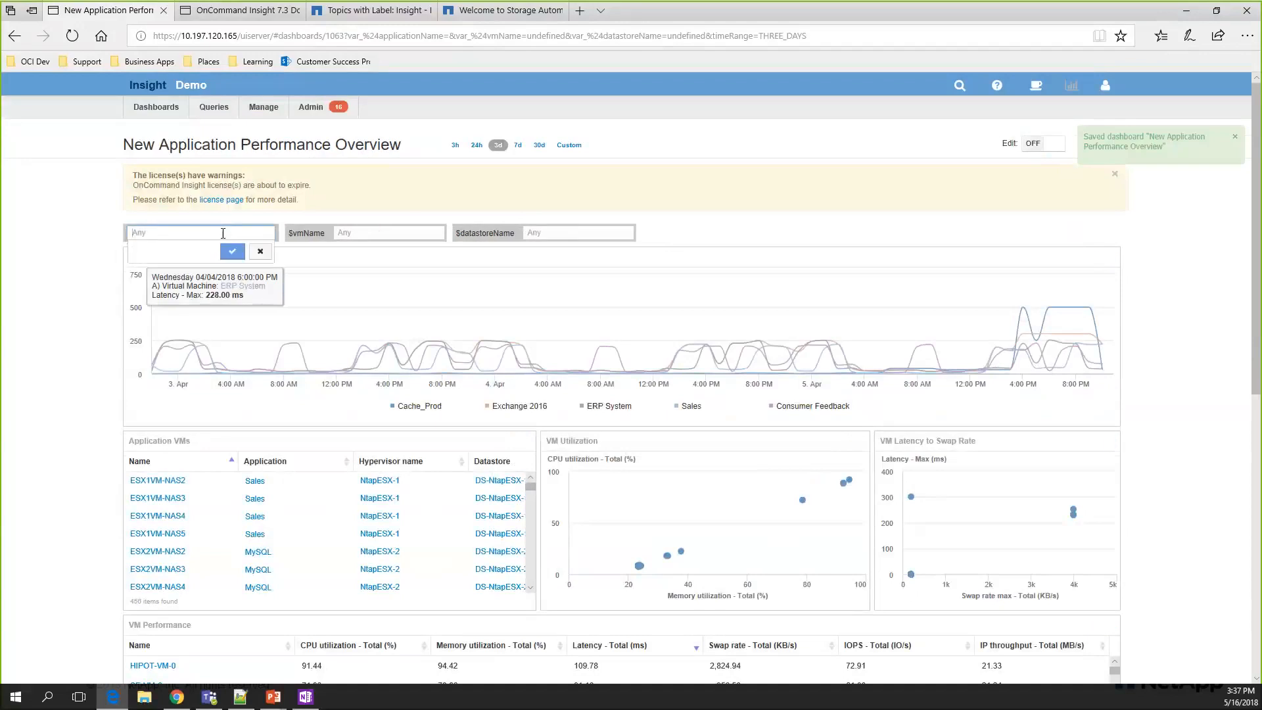
{"action": "type", "text": "ERP"}
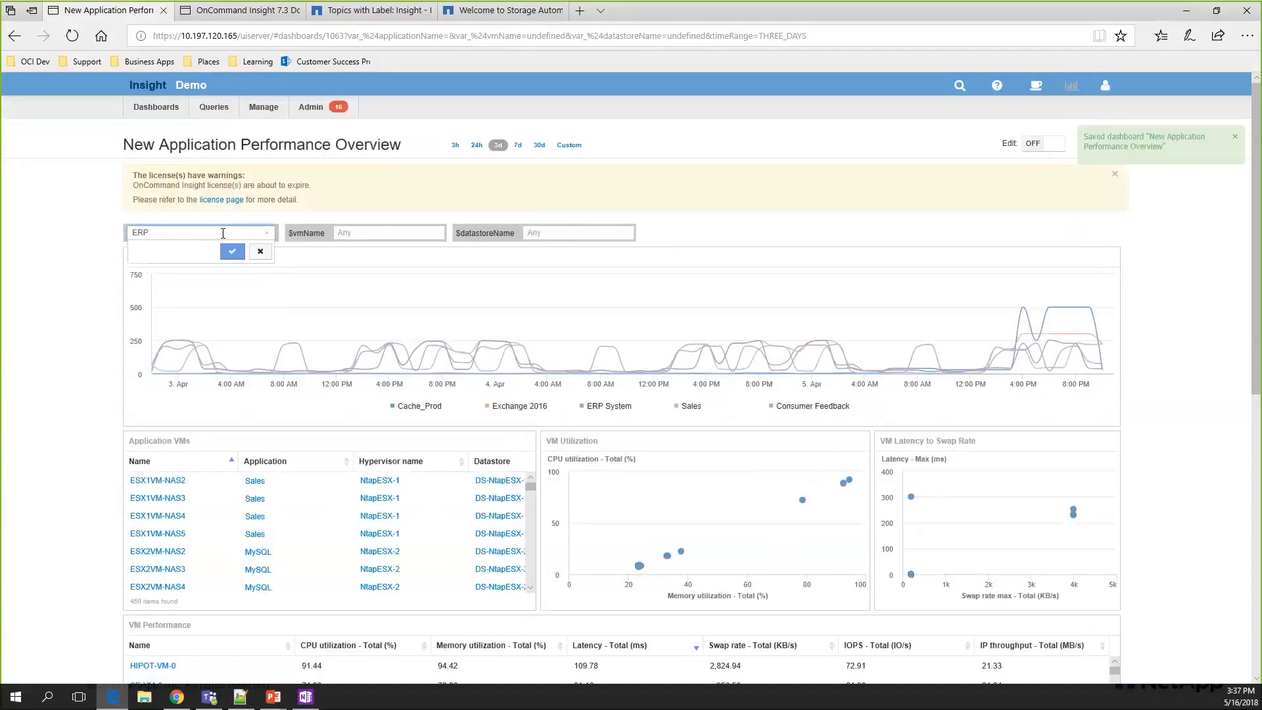
{"action": "key", "text": "Return"}
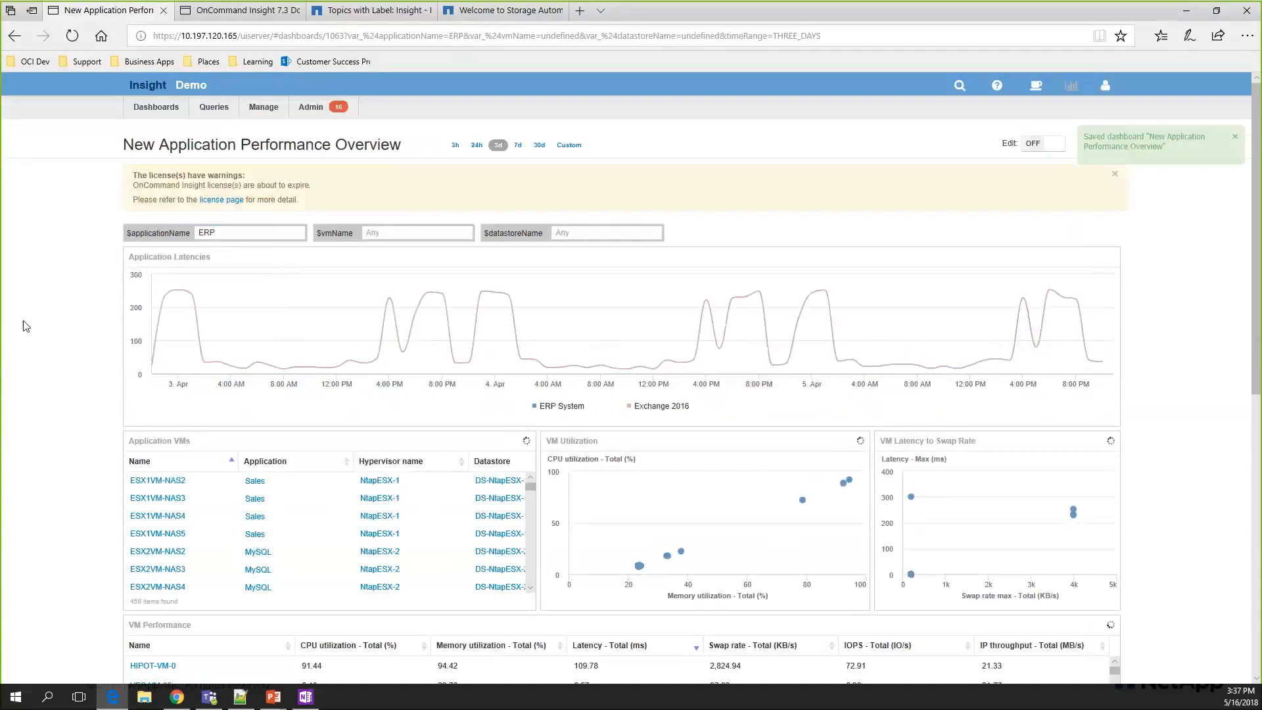
Step: Examine the filtered VM tables, scatter plot outliers, write ops ratio chart, and Datastore and Volume Performance tables
{"action": "scroll", "coordinate": [417, 345], "scroll_direction": "down", "scroll_amount": 2}
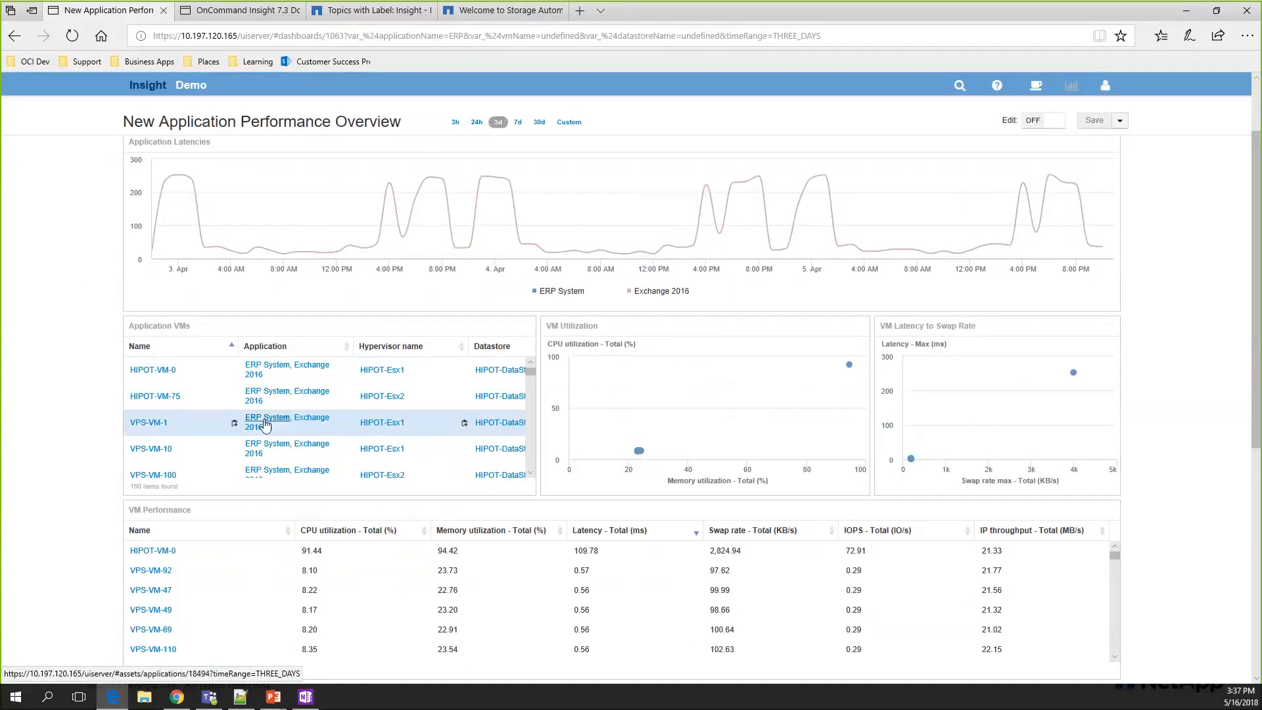
{"action": "scroll", "coordinate": [306, 378], "scroll_direction": "down", "scroll_amount": 5}
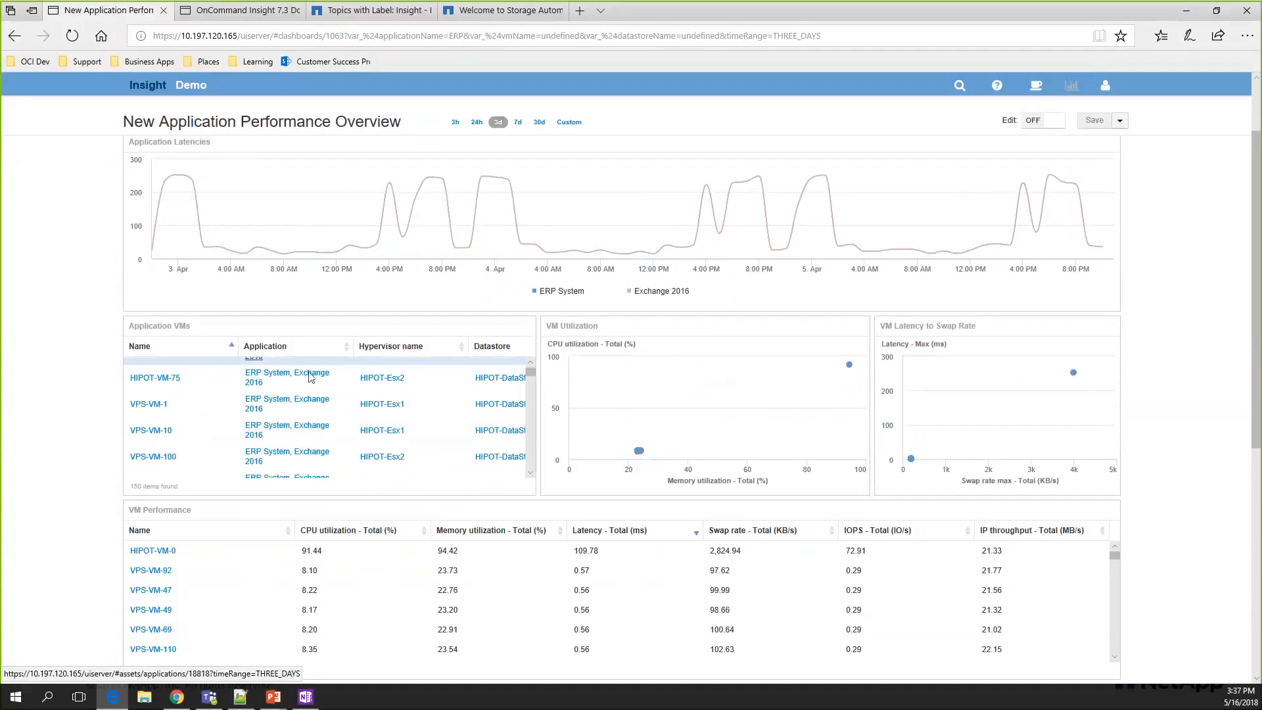
{"action": "scroll", "coordinate": [304, 387], "scroll_direction": "down", "scroll_amount": 3}
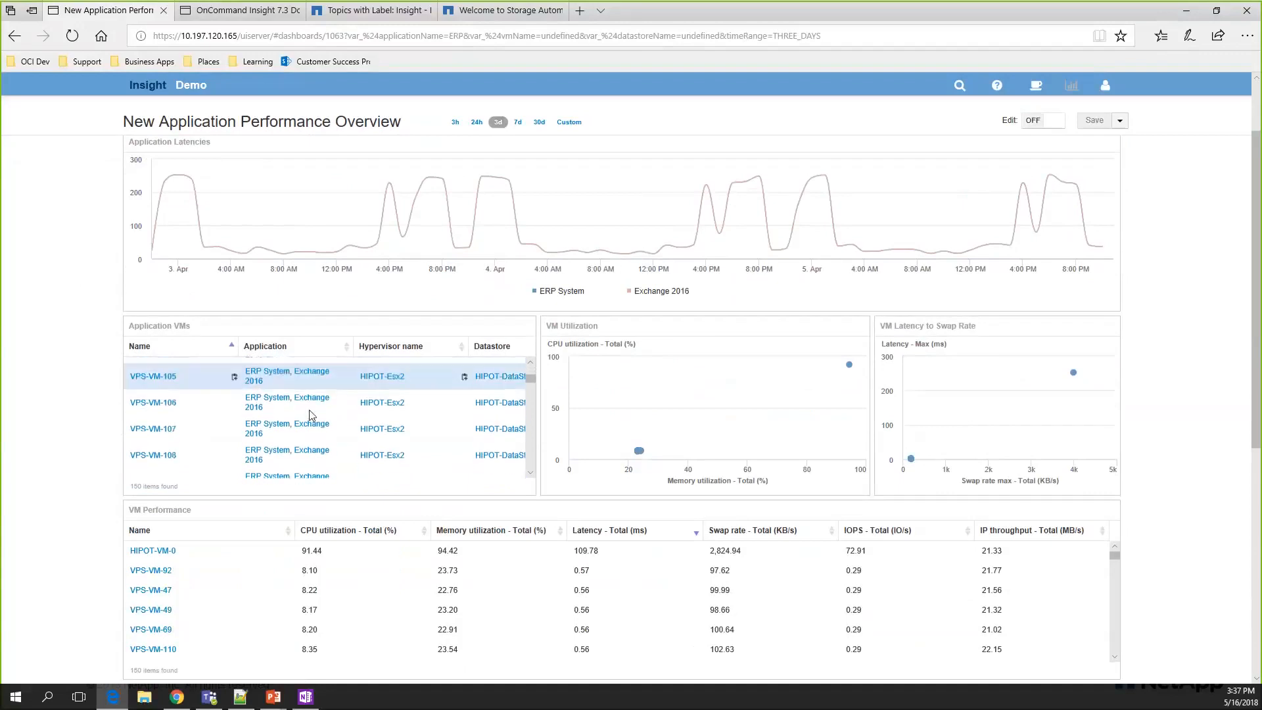
{"action": "mouse_move", "coordinate": [629, 447]}
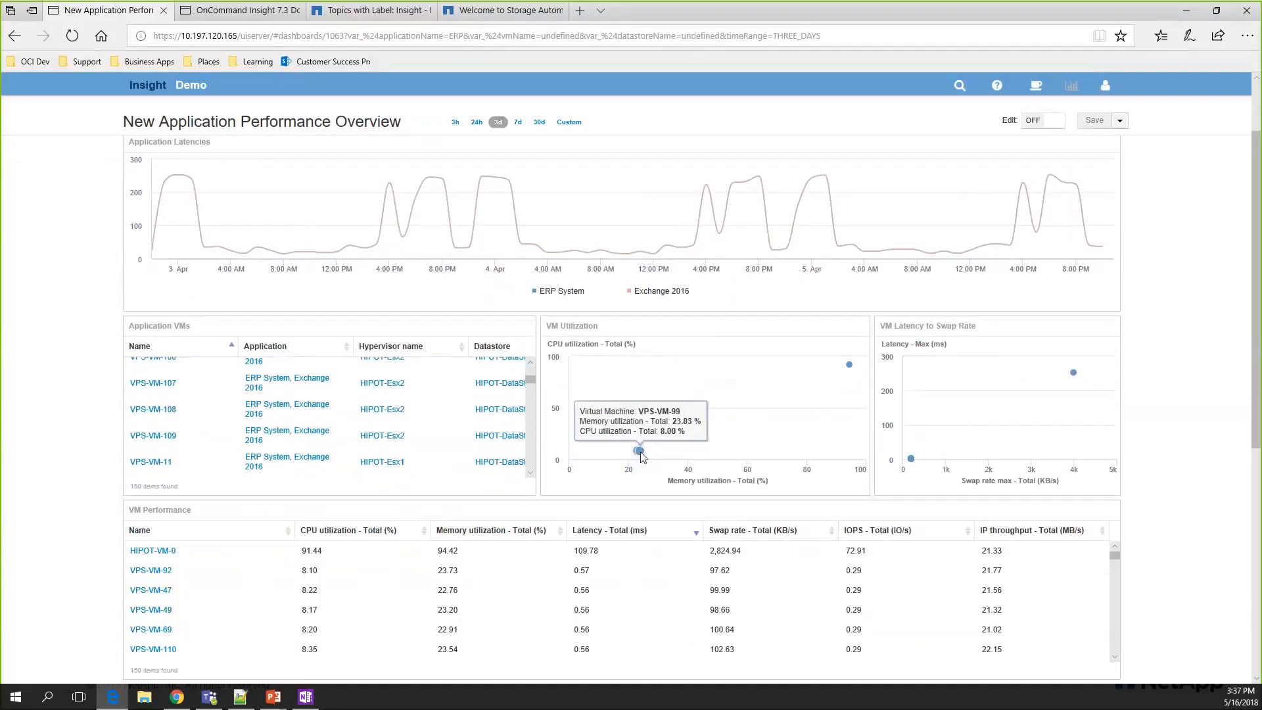
{"action": "mouse_move", "coordinate": [851, 366]}
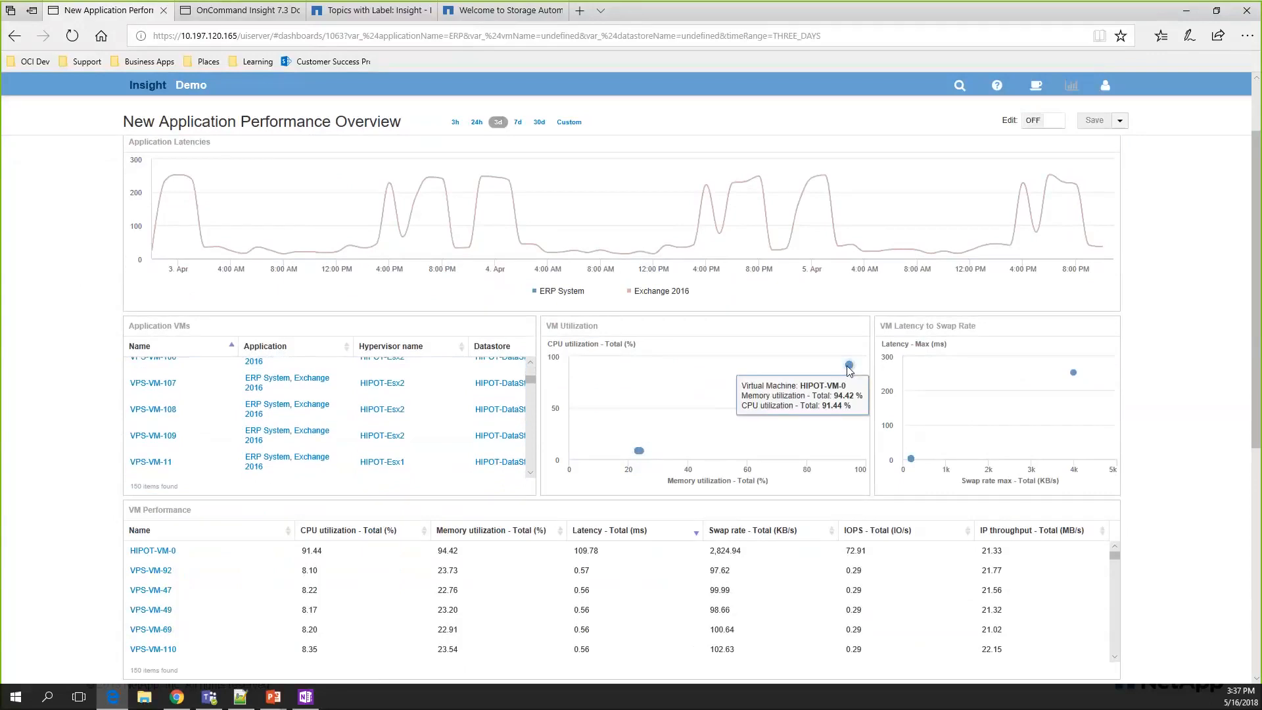
{"action": "mouse_move", "coordinate": [813, 176]}
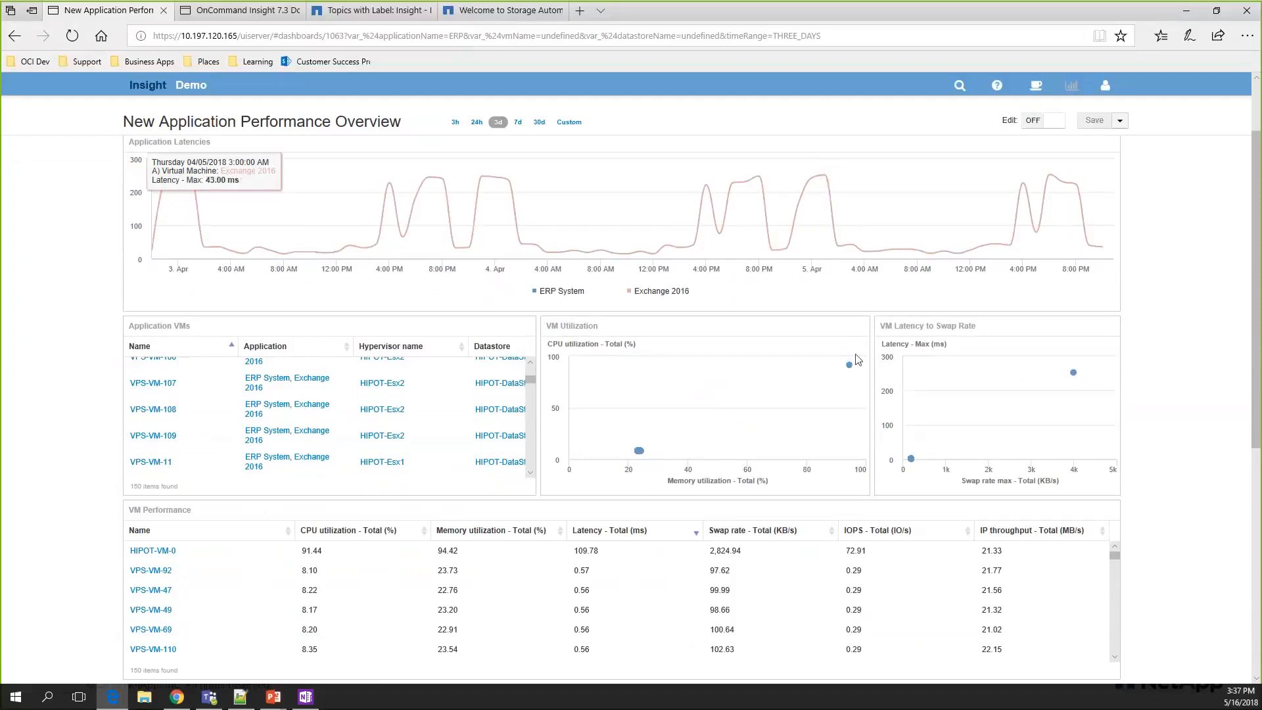
{"action": "mouse_move", "coordinate": [1079, 377]}
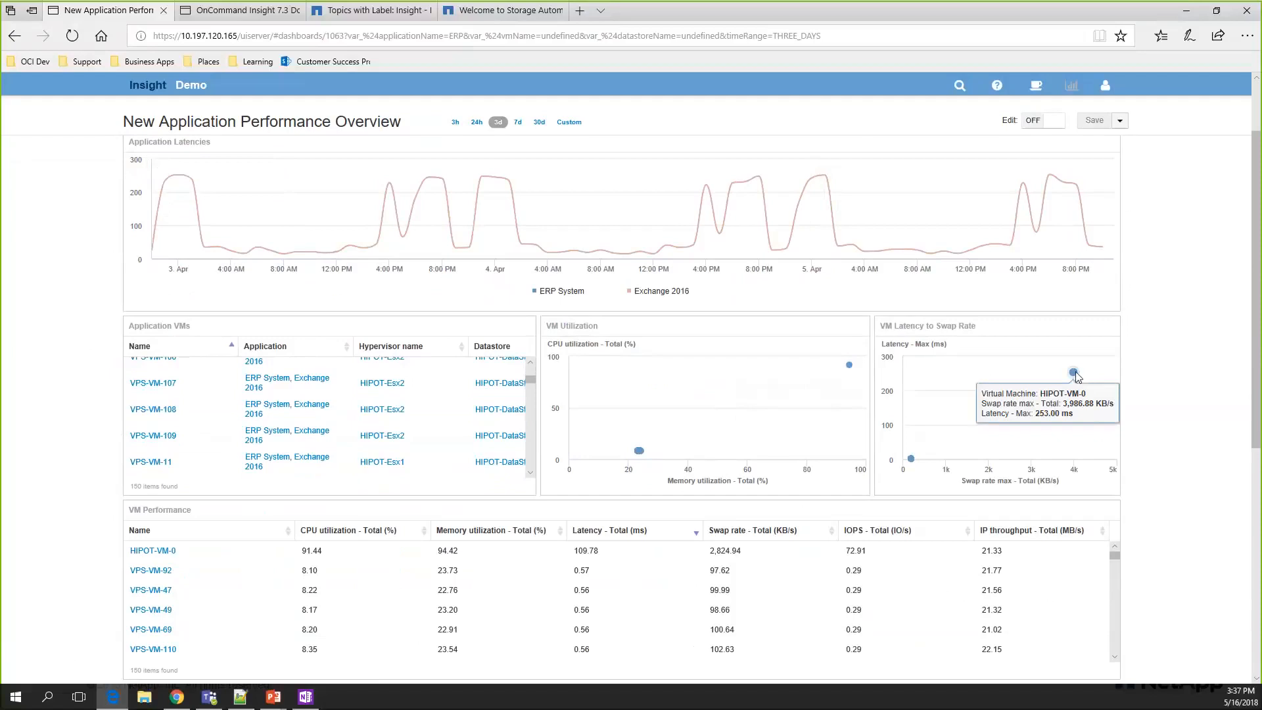
{"action": "scroll", "coordinate": [1118, 391], "scroll_direction": "down", "scroll_amount": 4}
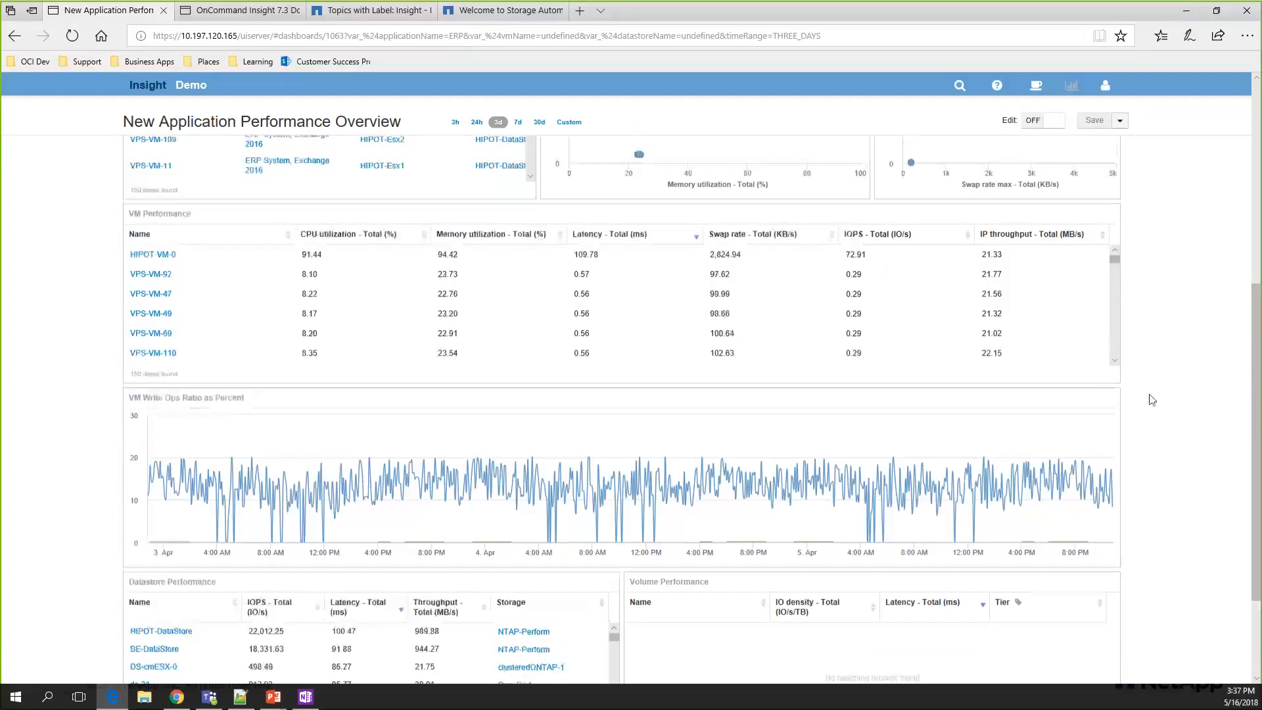
{"action": "scroll", "coordinate": [572, 318], "scroll_direction": "up", "scroll_amount": 1}
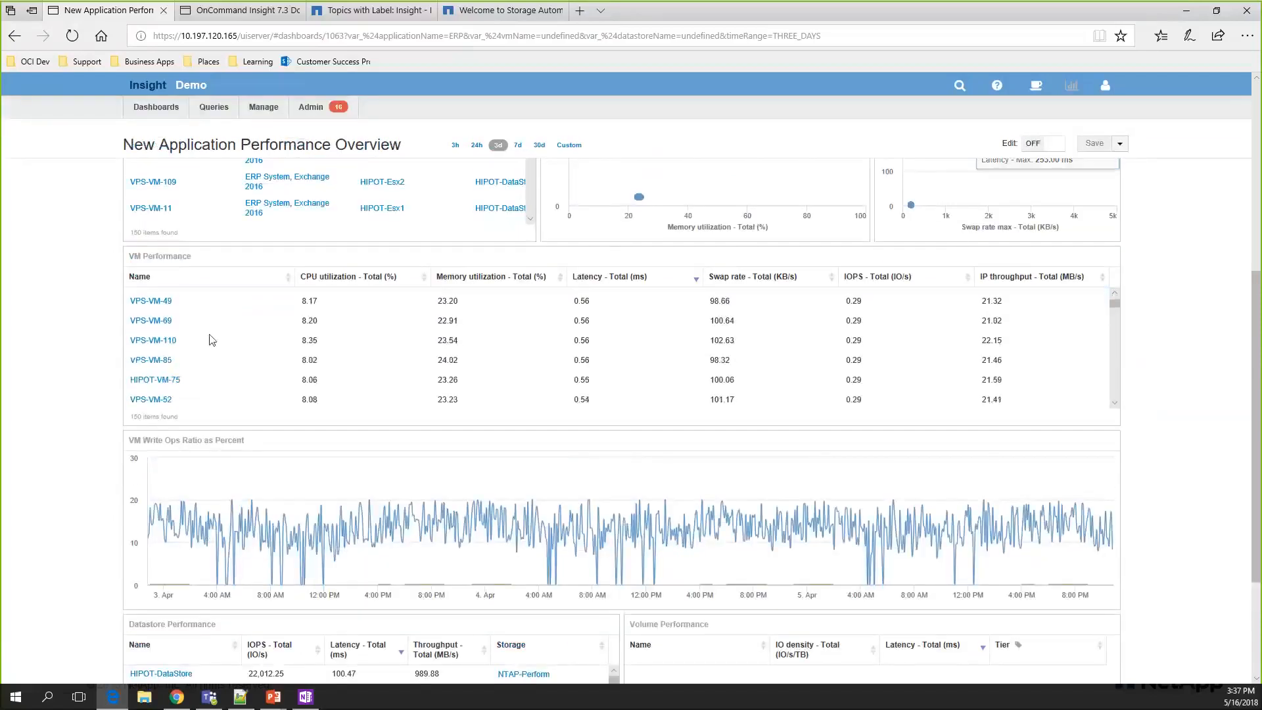
{"action": "scroll", "coordinate": [235, 332], "scroll_direction": "down", "scroll_amount": 3}
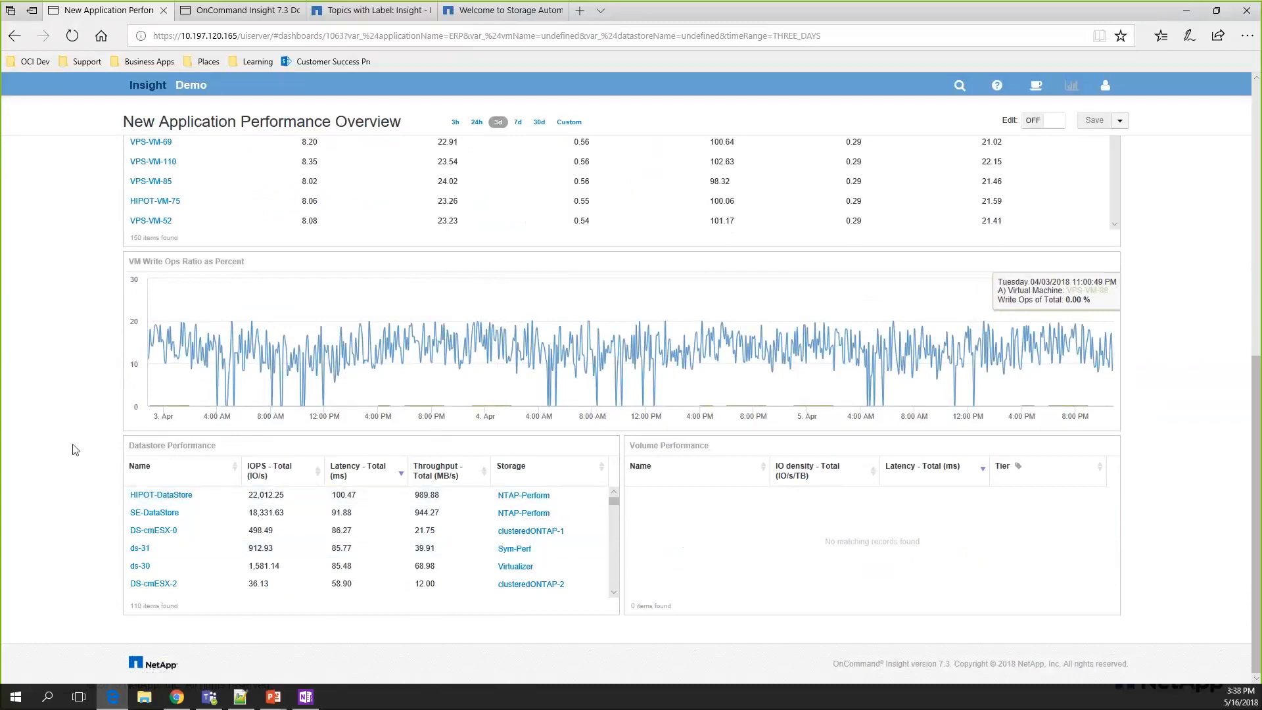
Step: Try duplicating query A in the Application Latencies widget, delete the copy, and discard the widget edit
{"action": "key", "text": "F5"}
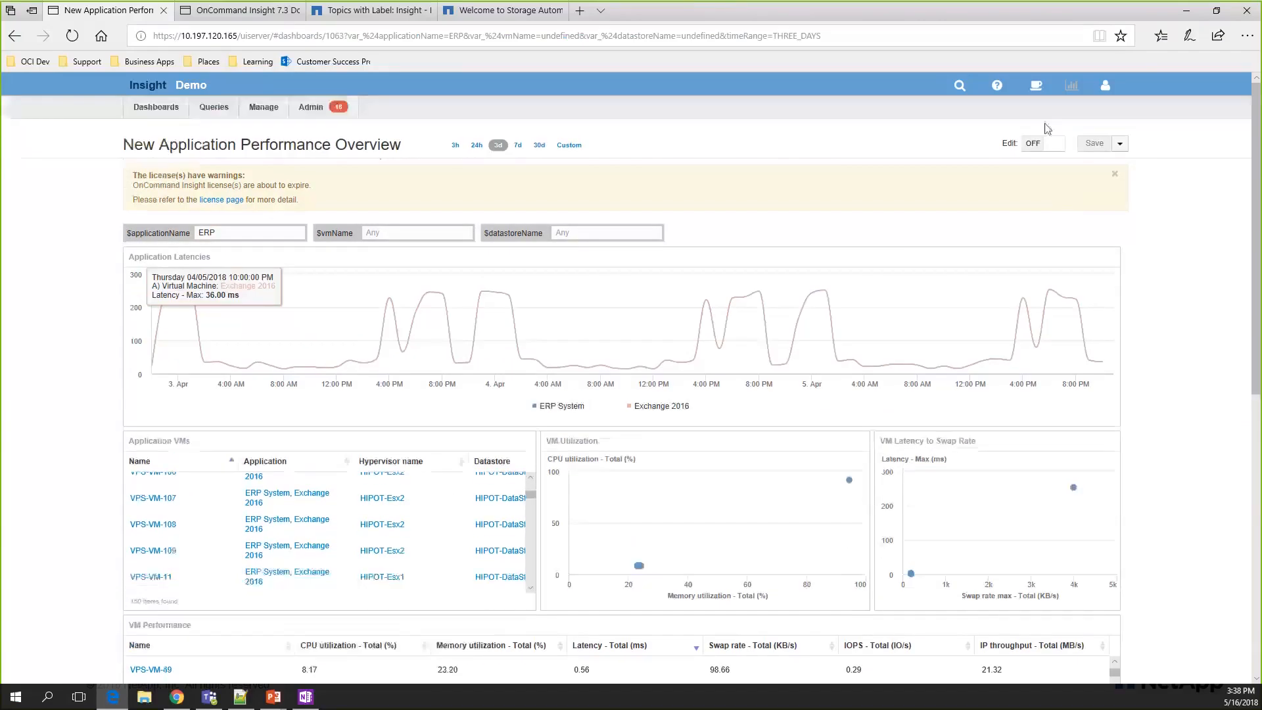
{"action": "left_click", "coordinate": [1040, 144]}
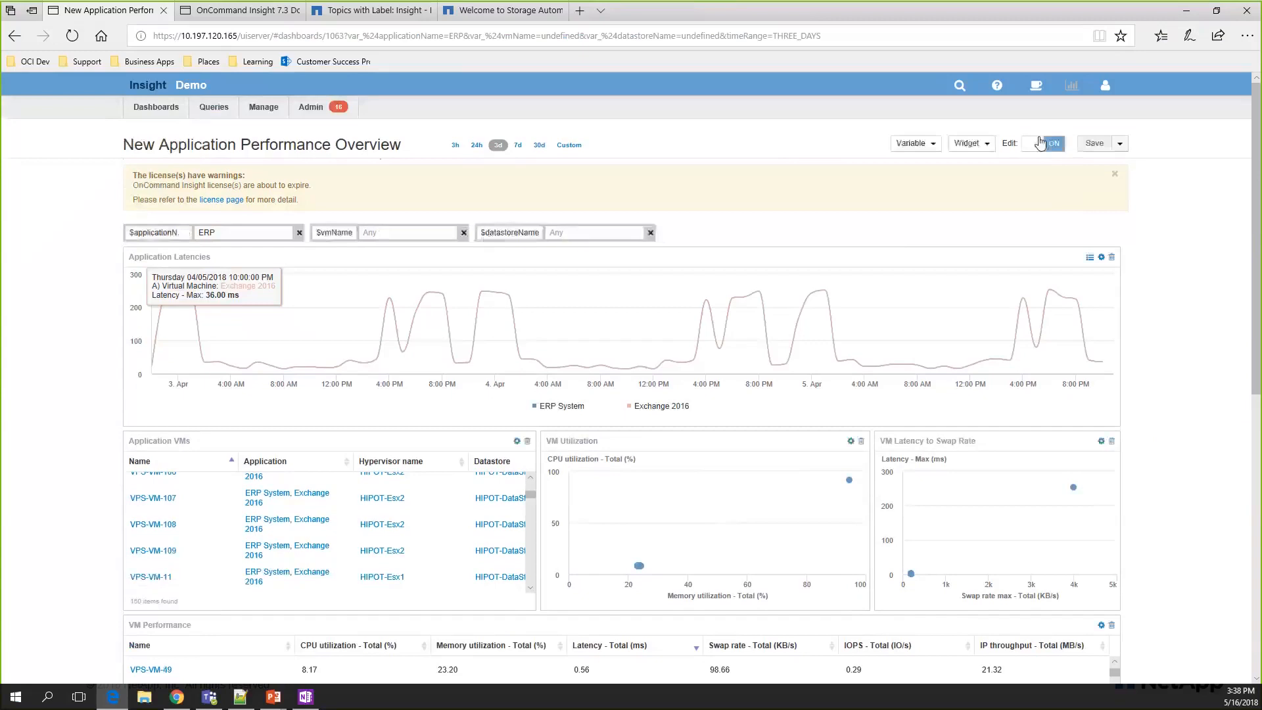
{"action": "left_click", "coordinate": [1102, 258]}
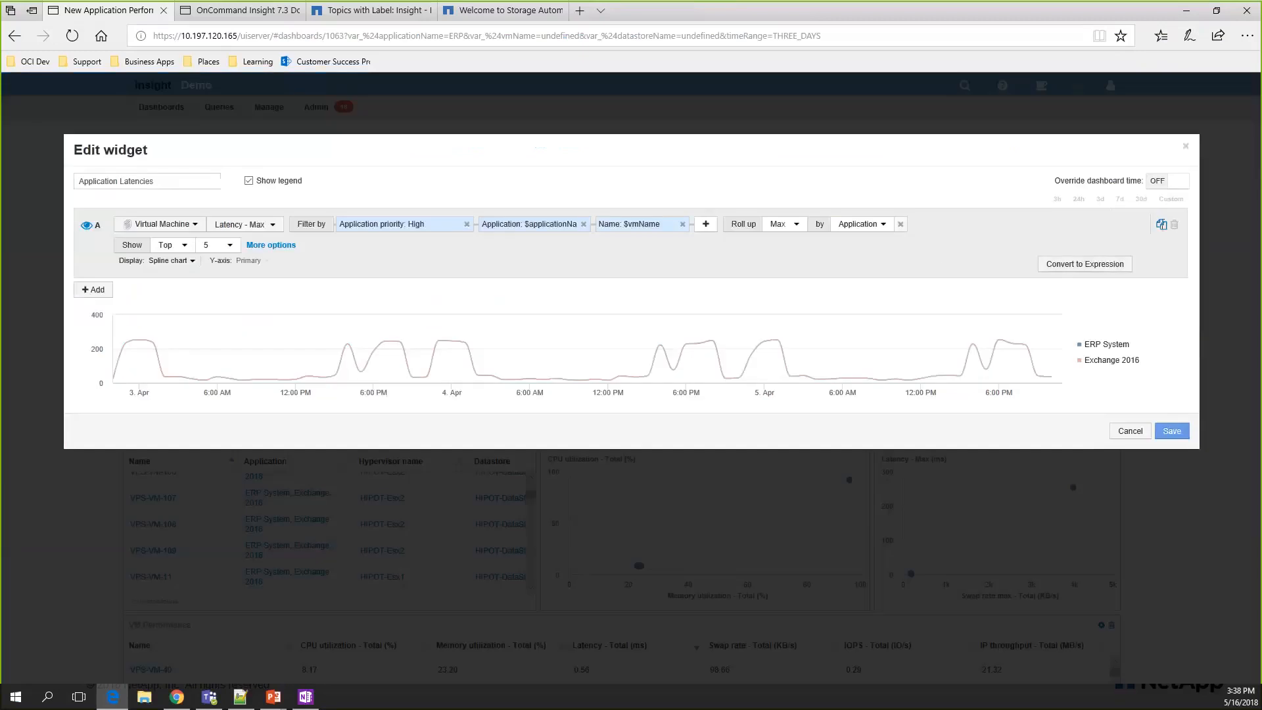
{"action": "left_click", "coordinate": [1161, 224]}
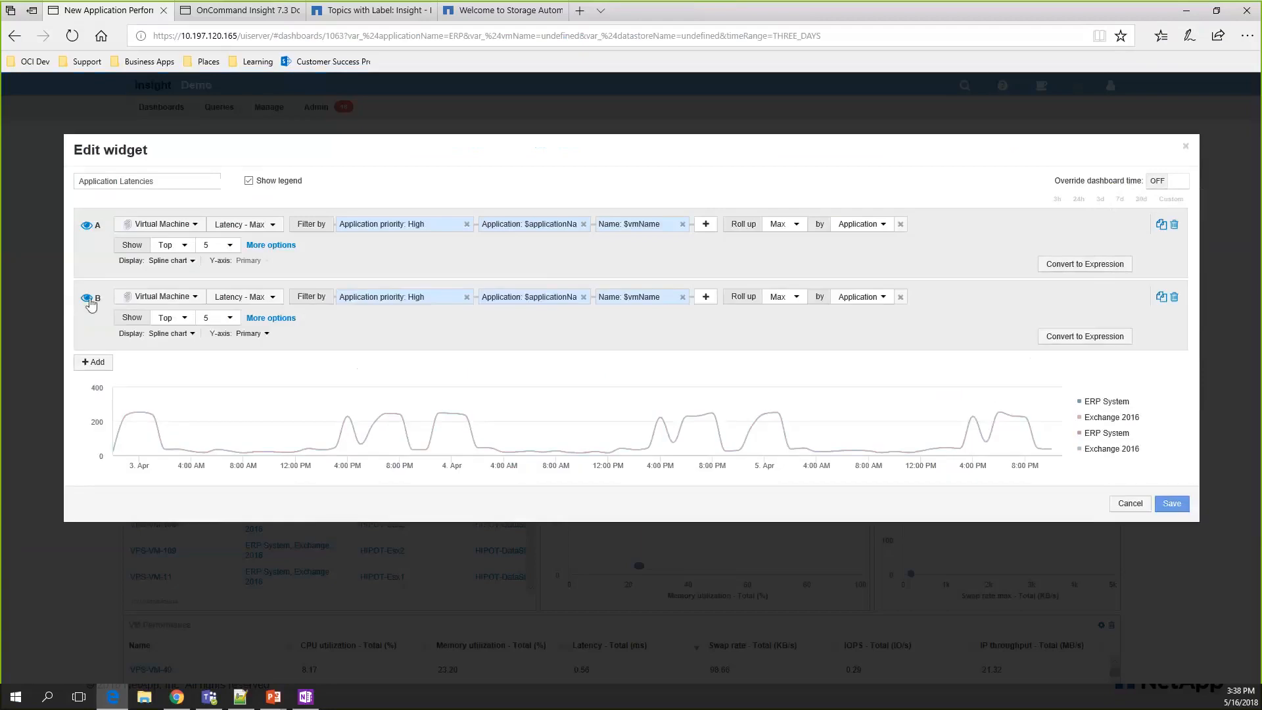
{"action": "left_click", "coordinate": [1174, 297]}
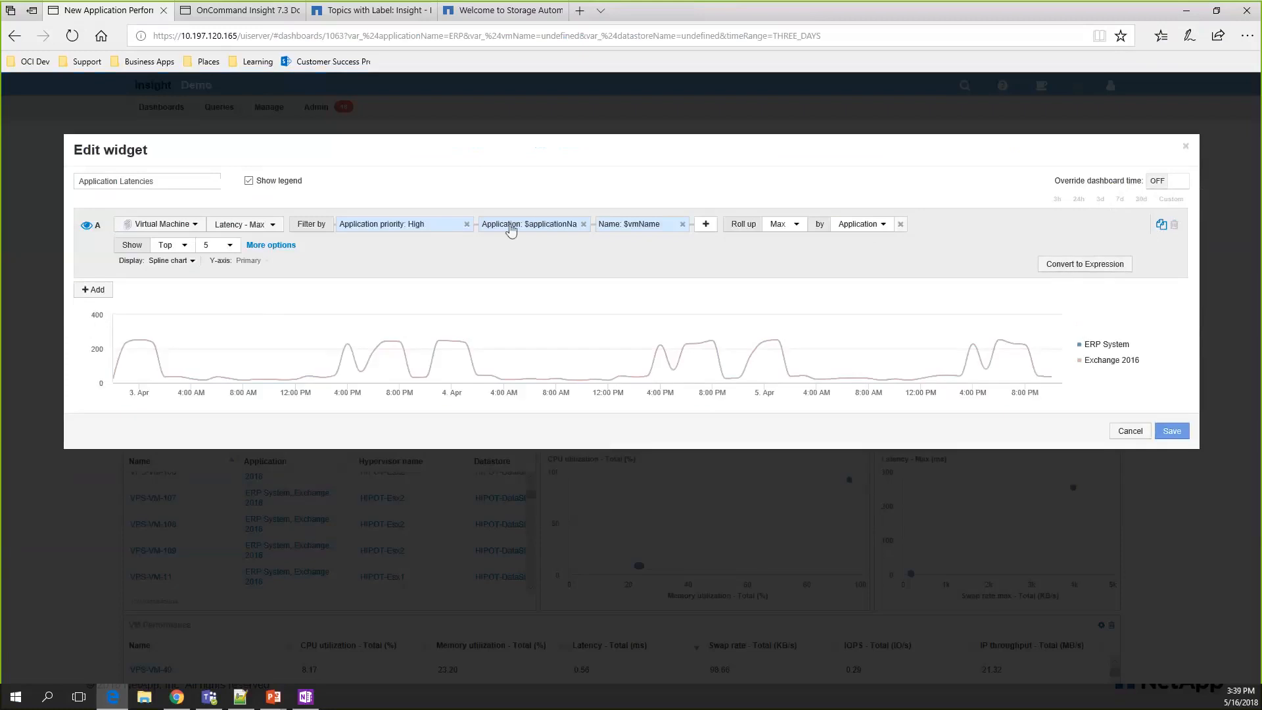
{"action": "left_click", "coordinate": [1130, 431]}
Step: Review the VM Performance widget's filters and columns without changing them, and exit dashboard edit mode
{"action": "scroll", "coordinate": [1127, 352], "scroll_direction": "down", "scroll_amount": 5}
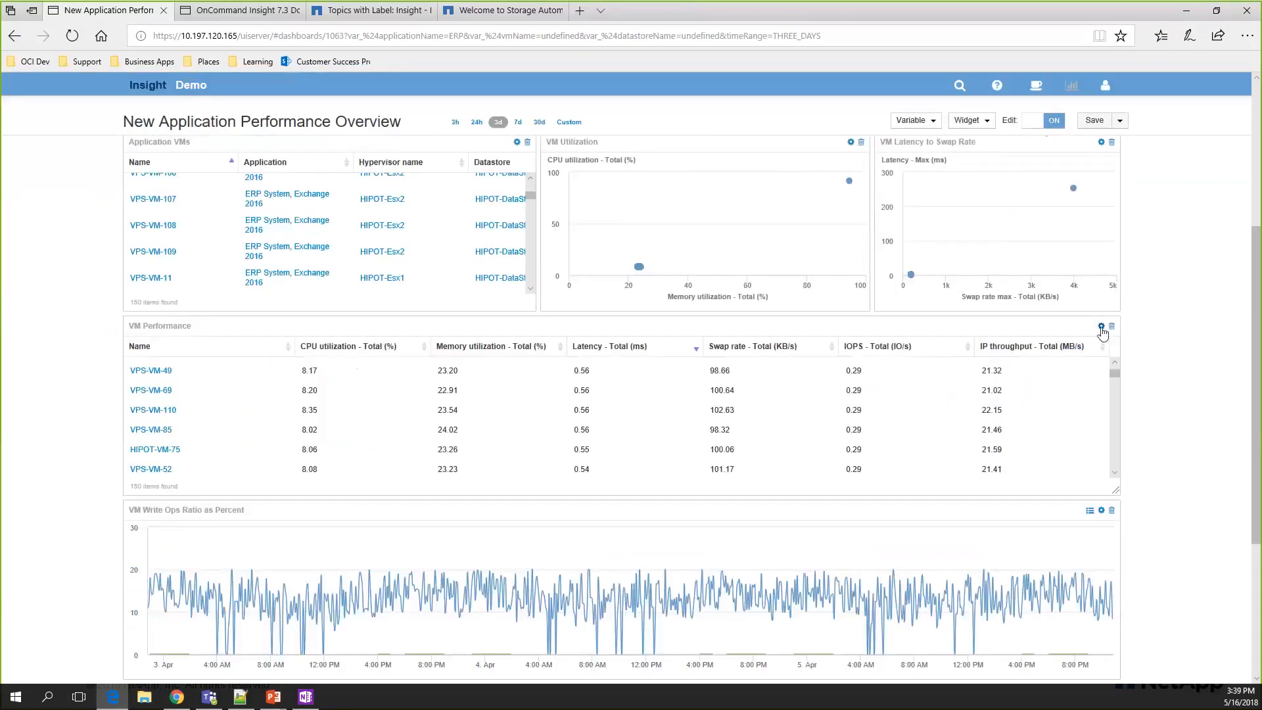
{"action": "left_click", "coordinate": [1101, 328]}
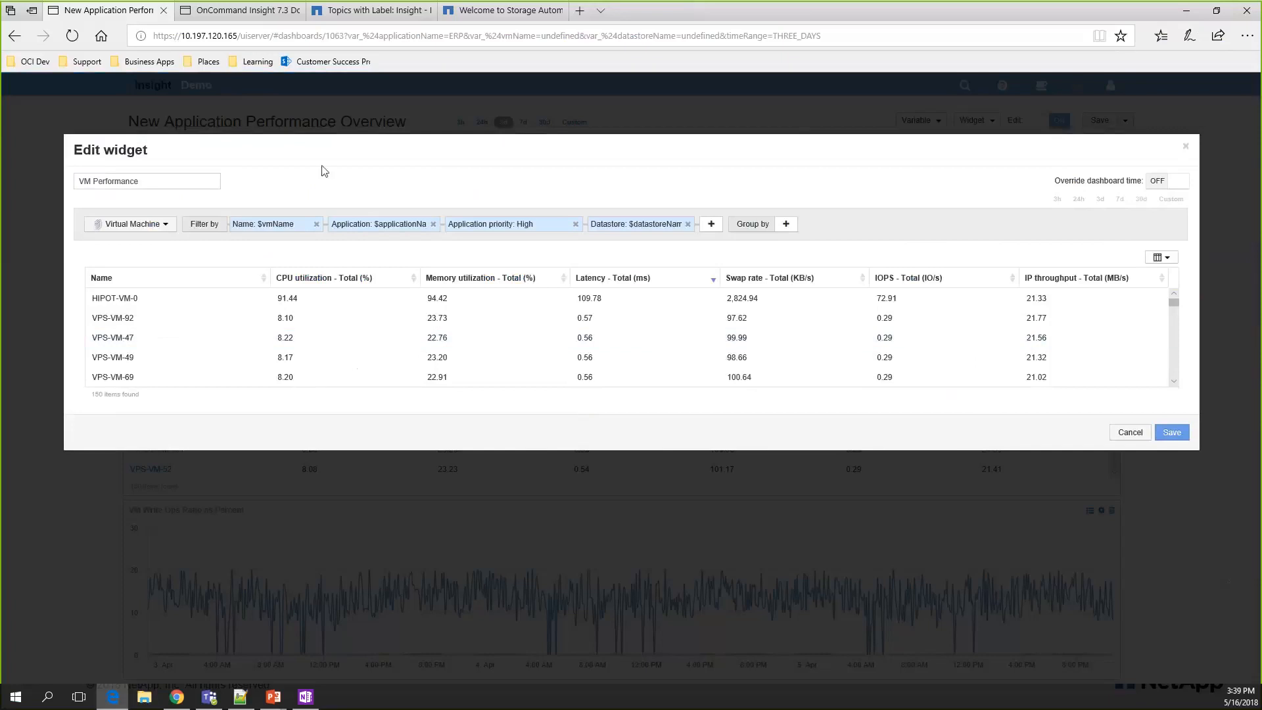
{"action": "left_click", "coordinate": [1130, 432]}
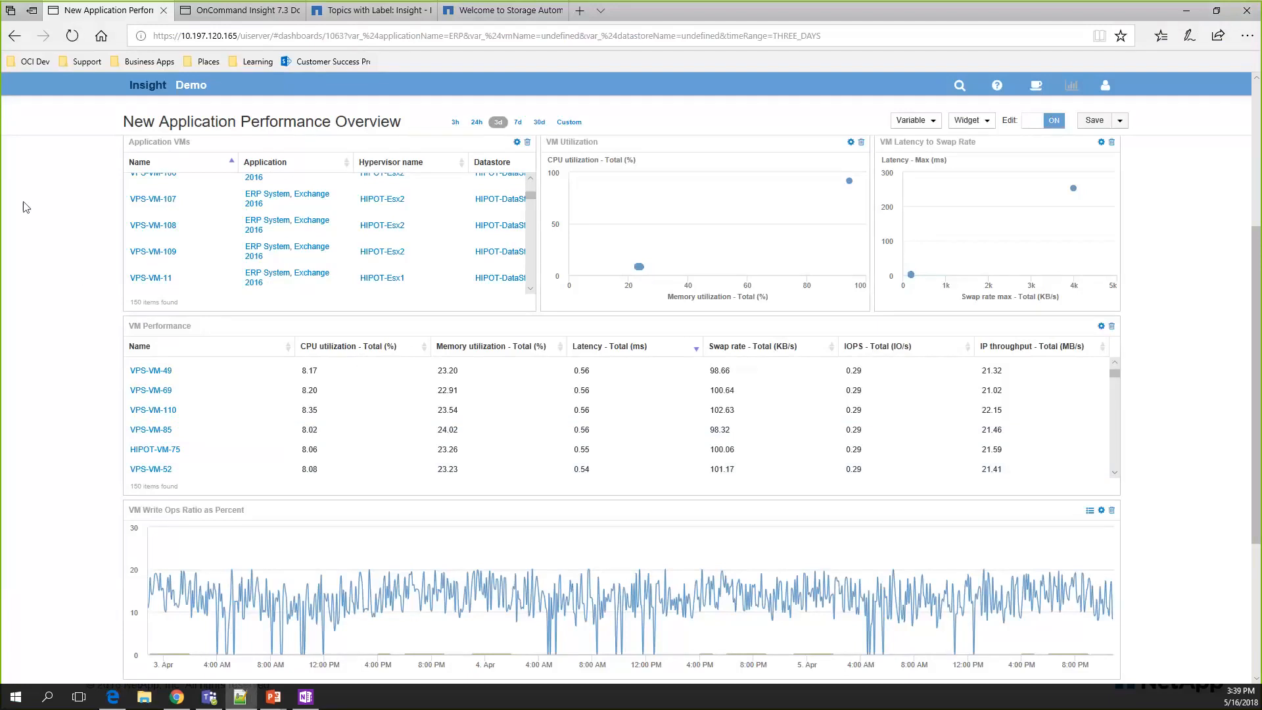
{"action": "scroll", "coordinate": [85, 274], "scroll_direction": "up", "scroll_amount": 5}
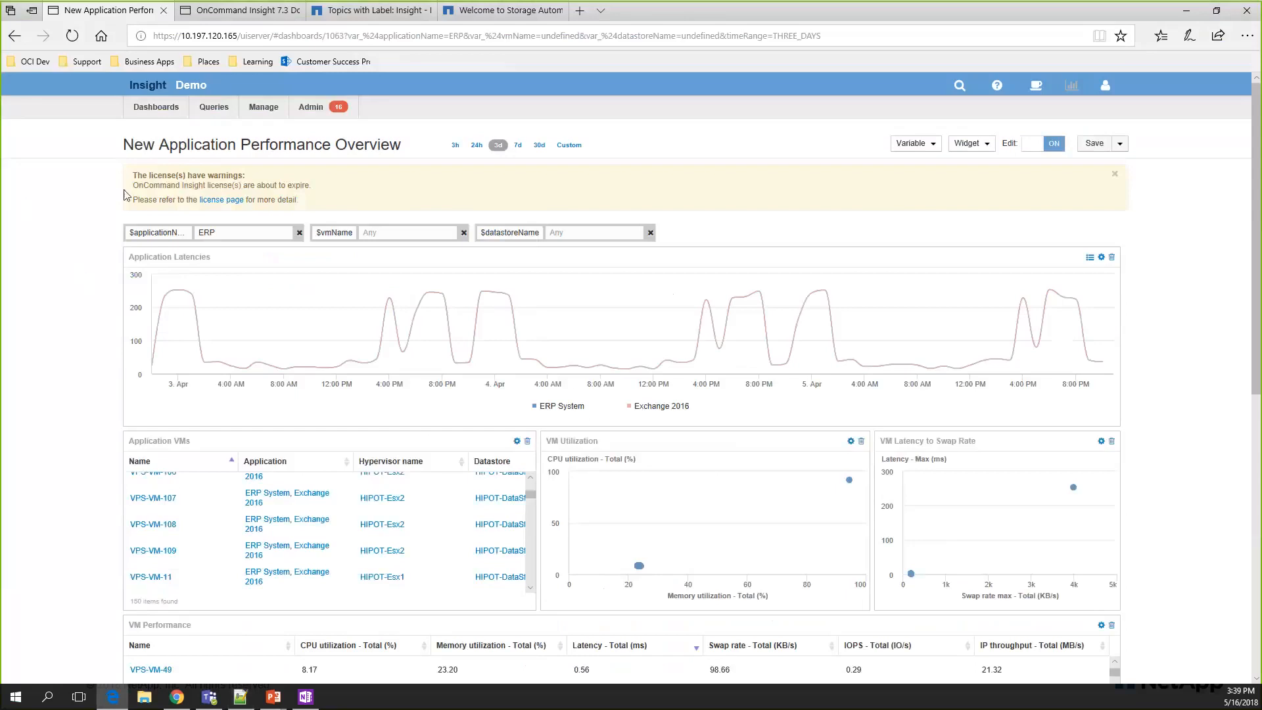
{"action": "left_click", "coordinate": [1048, 143]}
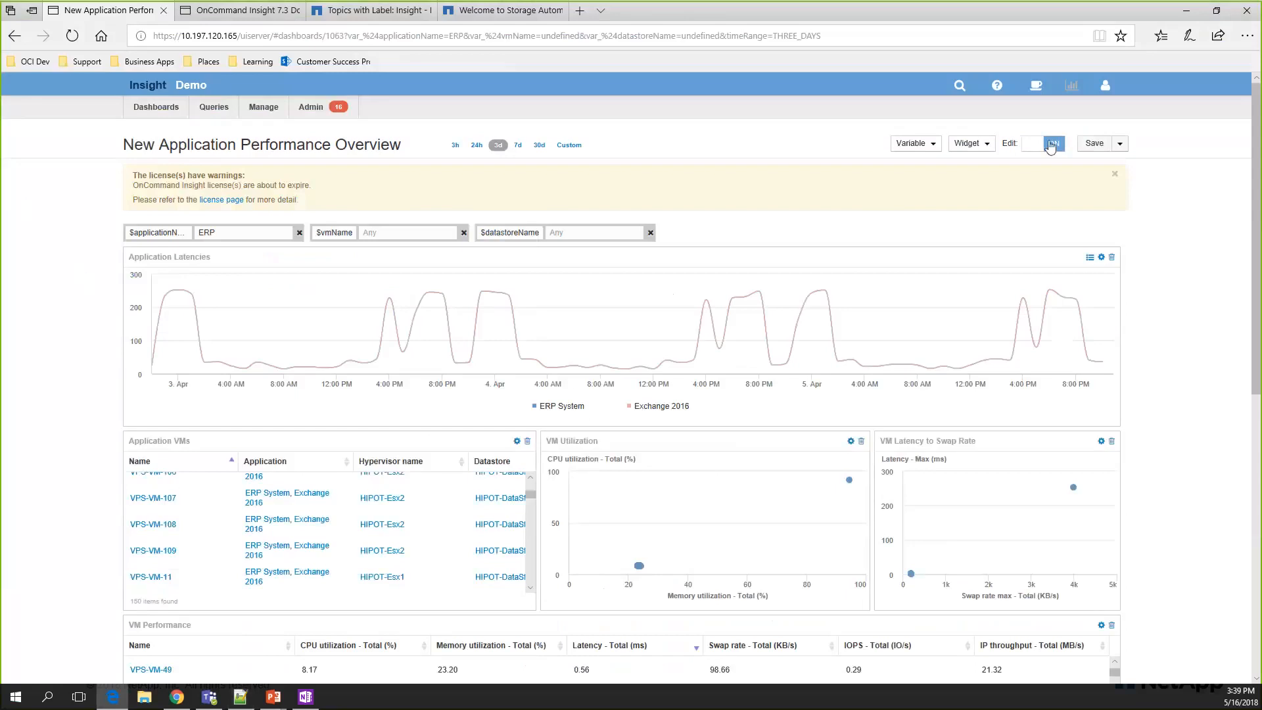
Step: Open the Slow Drain Devices dashboard from the second page of the full dashboard list
{"action": "left_click", "coordinate": [157, 109]}
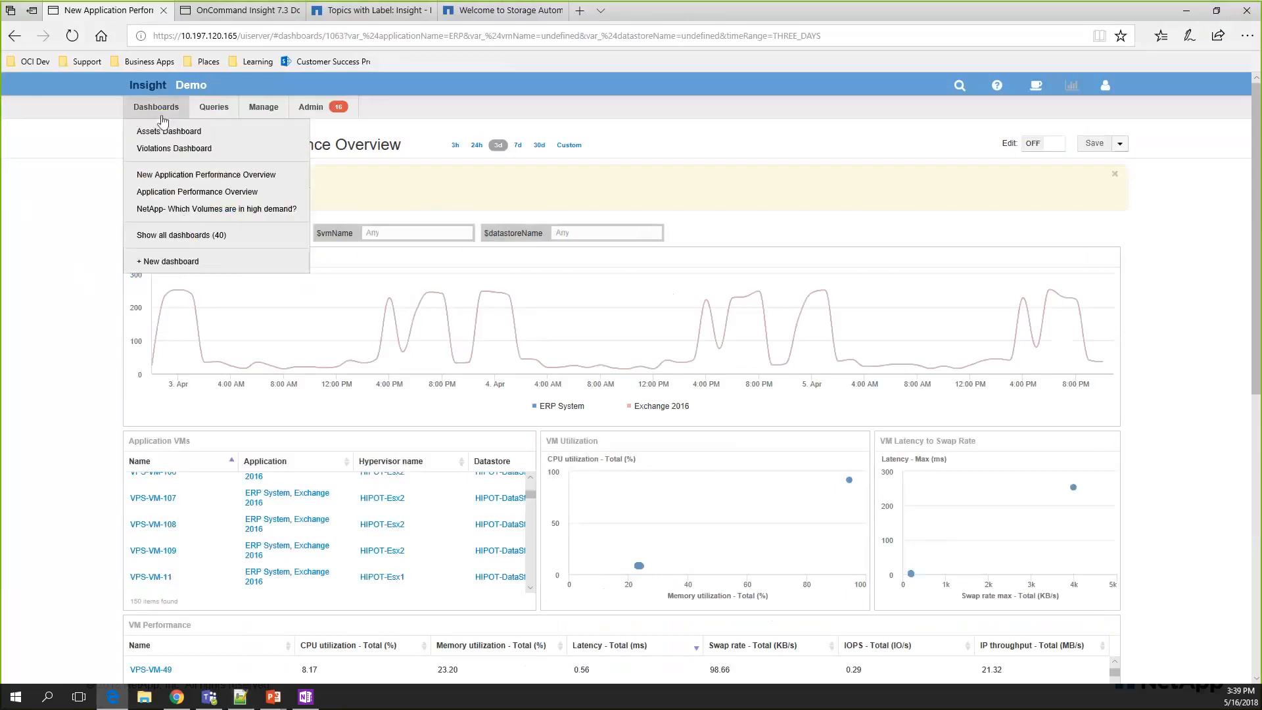
{"action": "left_click", "coordinate": [191, 234]}
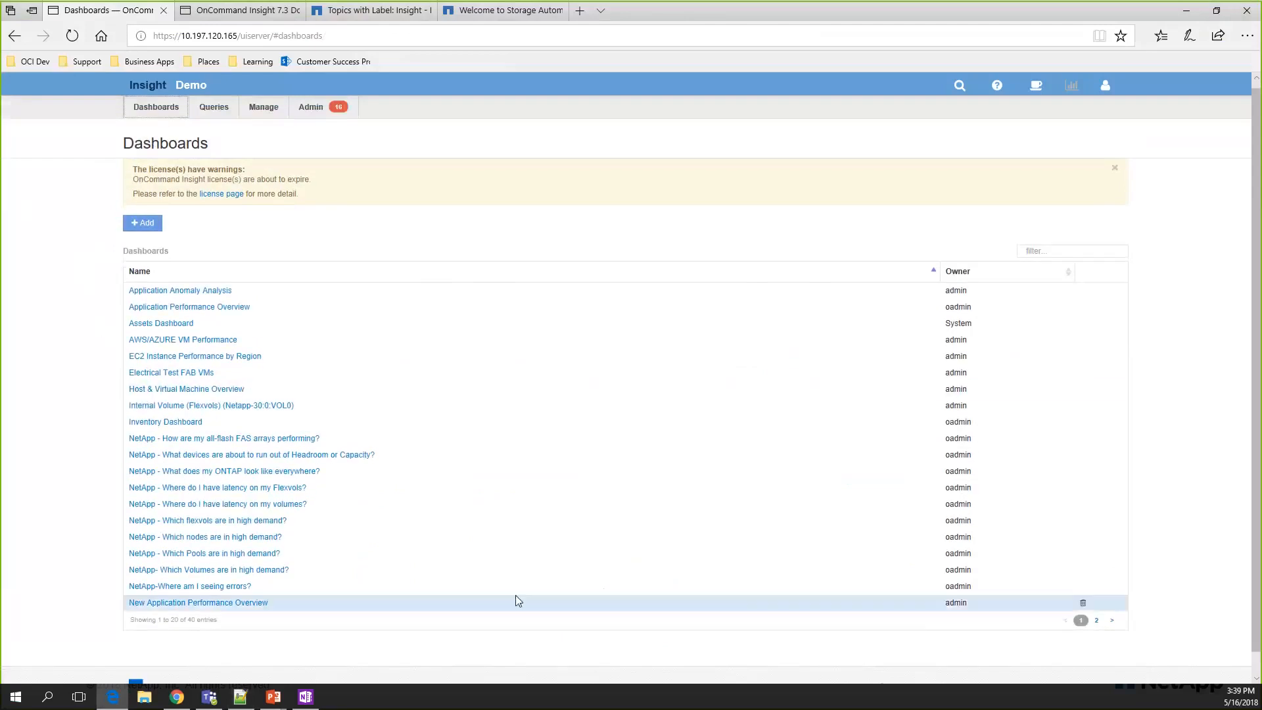
{"action": "left_click", "coordinate": [1096, 621]}
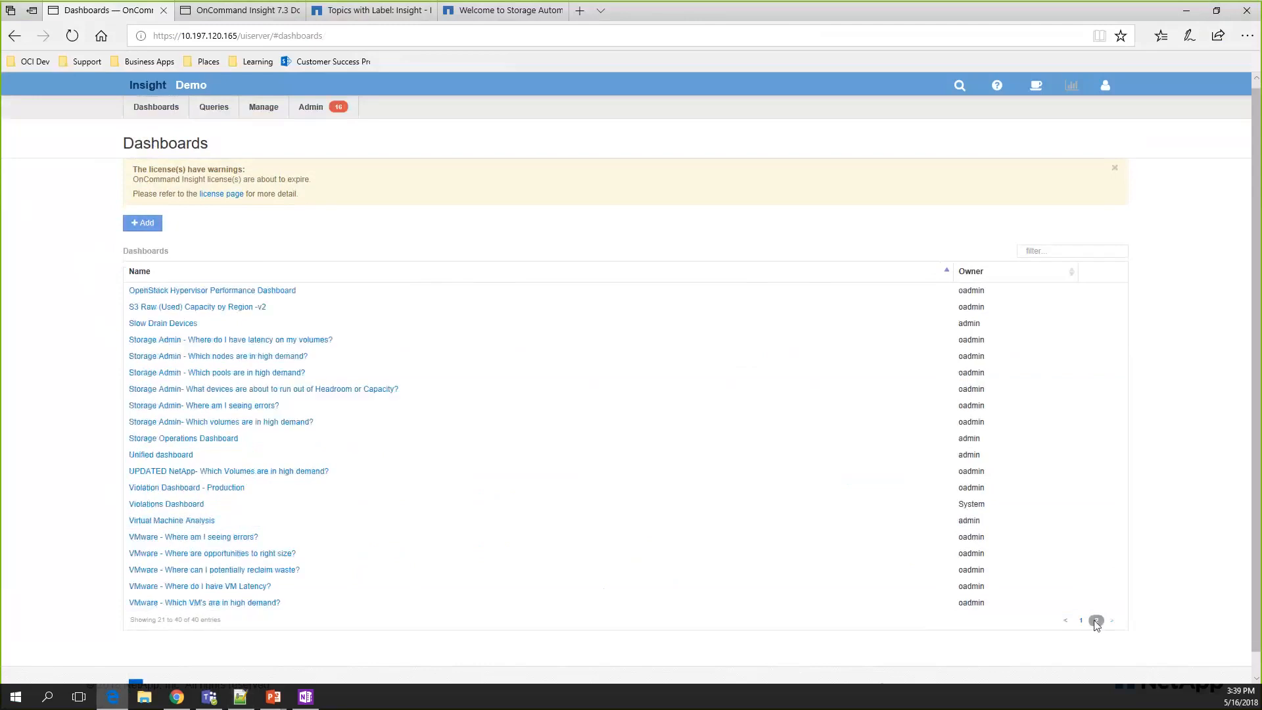
{"action": "scroll", "coordinate": [901, 637], "scroll_direction": "down", "scroll_amount": 1}
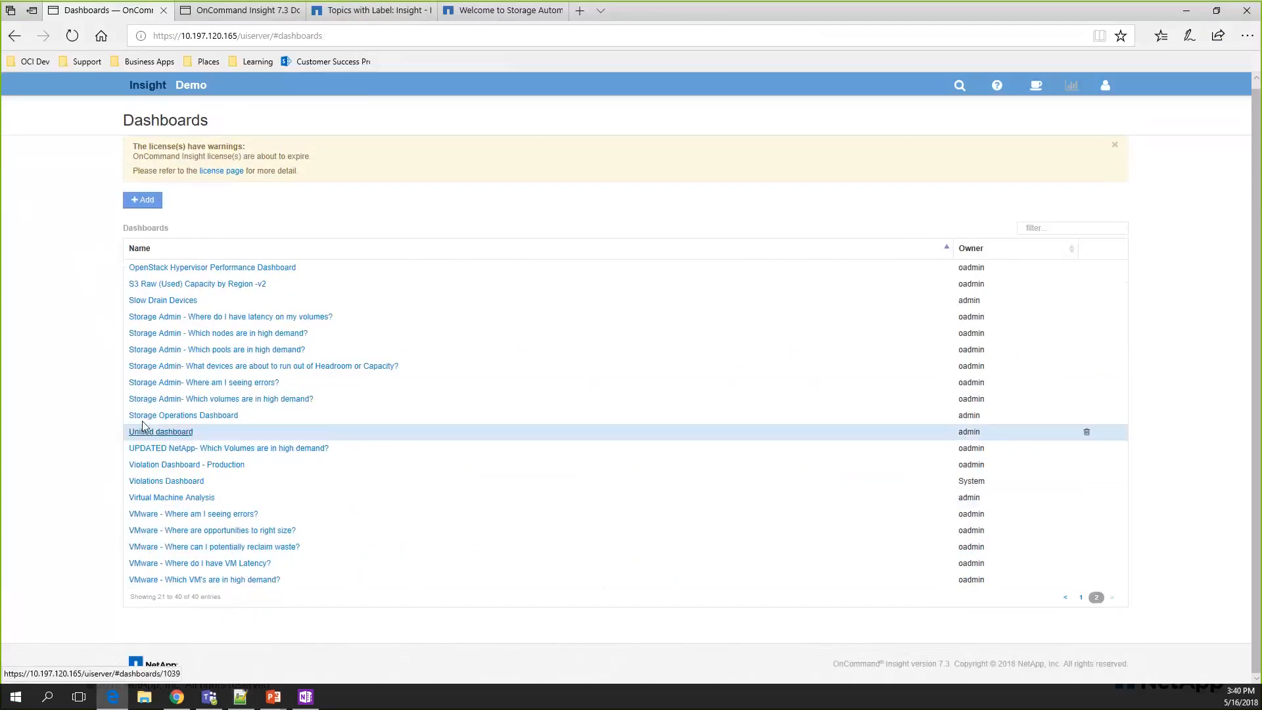
{"action": "left_click", "coordinate": [138, 301]}
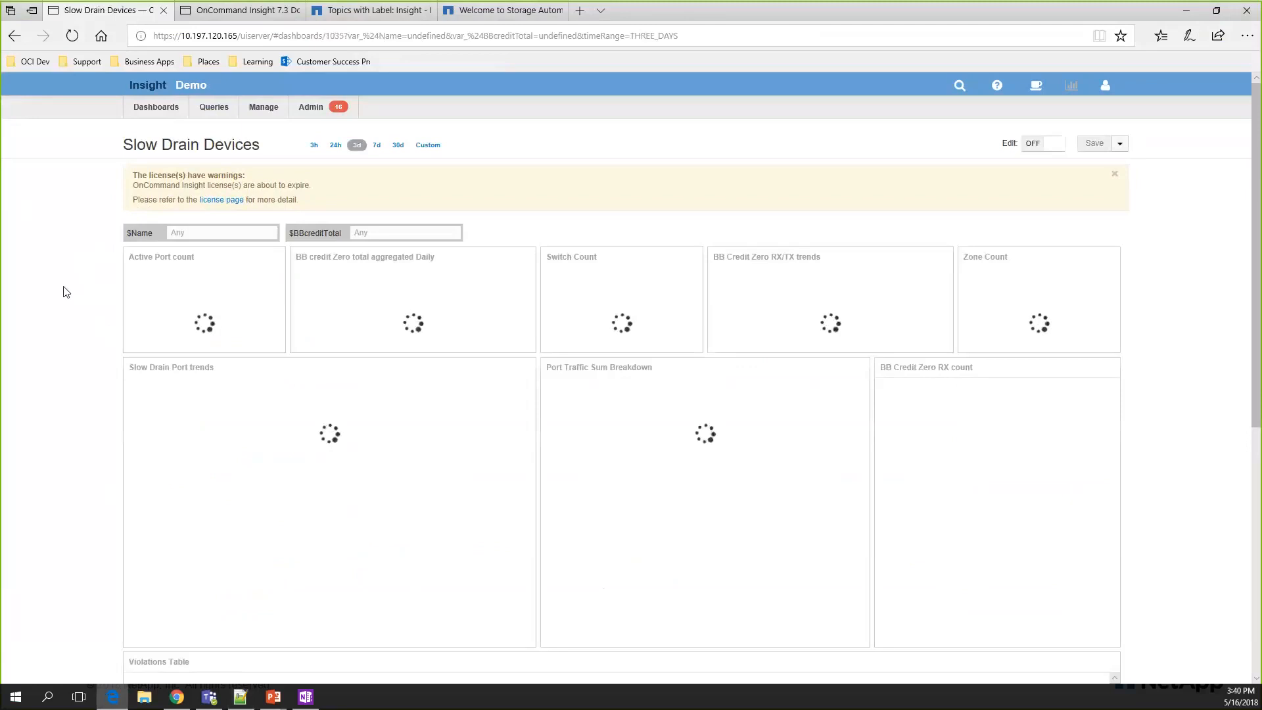
Step: Examine the Slow Drain Devices dashboard's port and BB credit charts, Violations Table, and Switch Listing
{"action": "scroll", "coordinate": [71, 279], "scroll_direction": "down", "scroll_amount": 2}
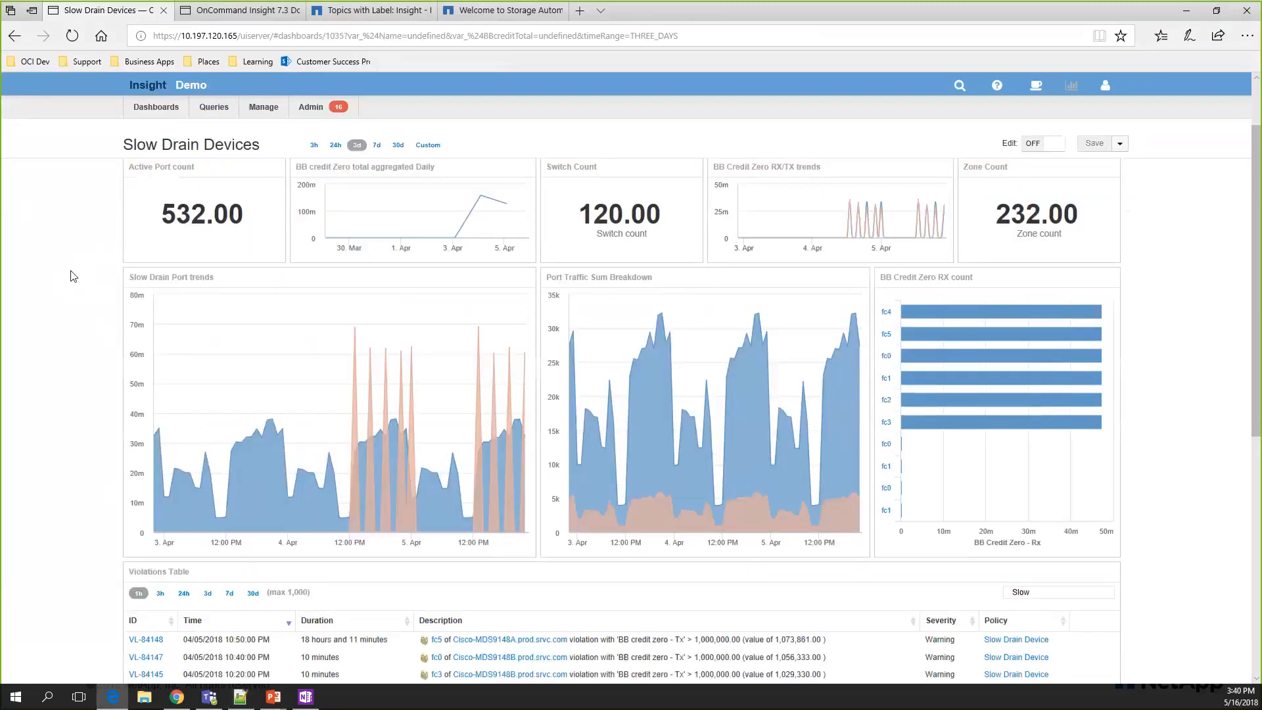
{"action": "scroll", "coordinate": [73, 276], "scroll_direction": "down", "scroll_amount": 1}
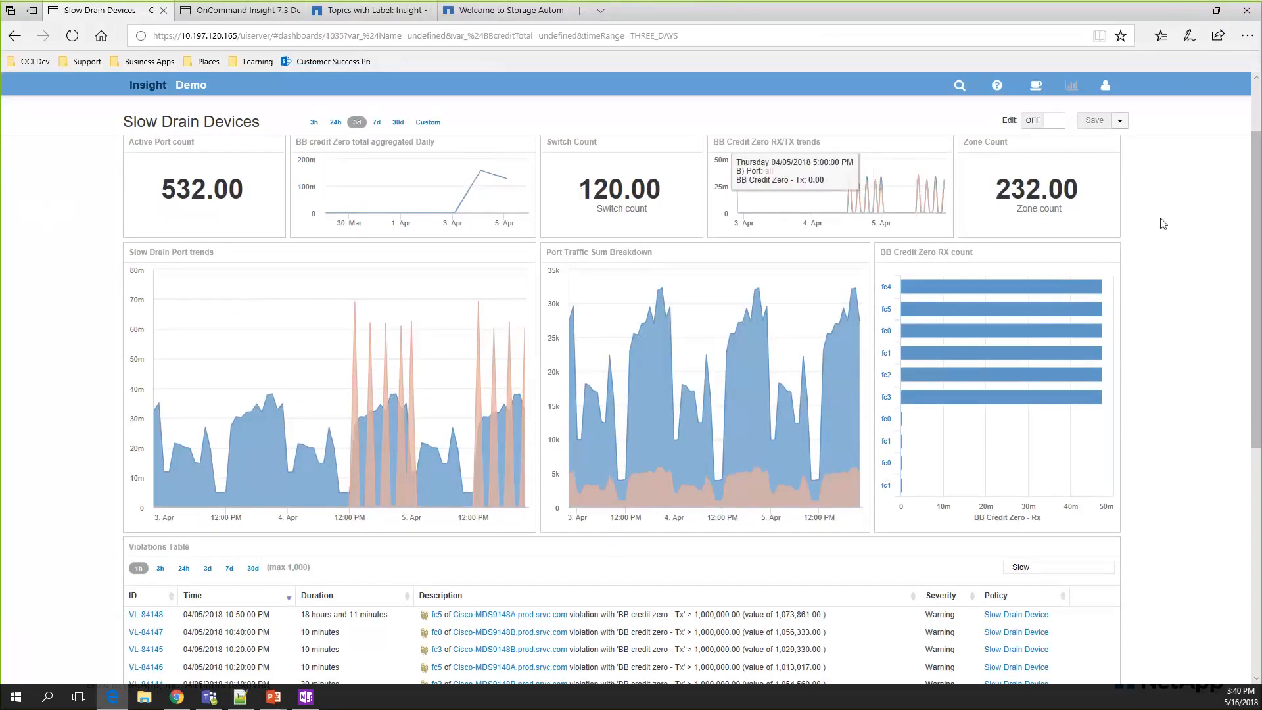
{"action": "scroll", "coordinate": [1163, 224], "scroll_direction": "down", "scroll_amount": 4}
{"action": "scroll", "coordinate": [1144, 220], "scroll_direction": "up", "scroll_amount": 5}
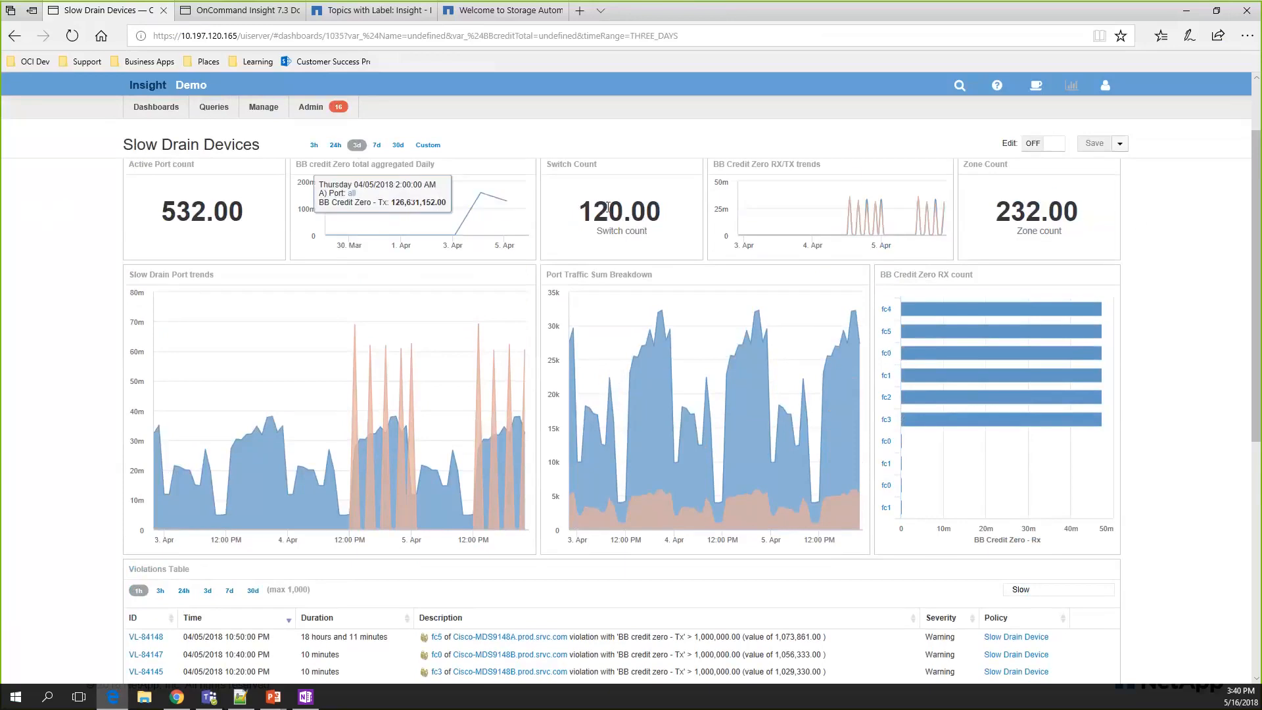
{"action": "scroll", "coordinate": [1157, 229], "scroll_direction": "down", "scroll_amount": 2}
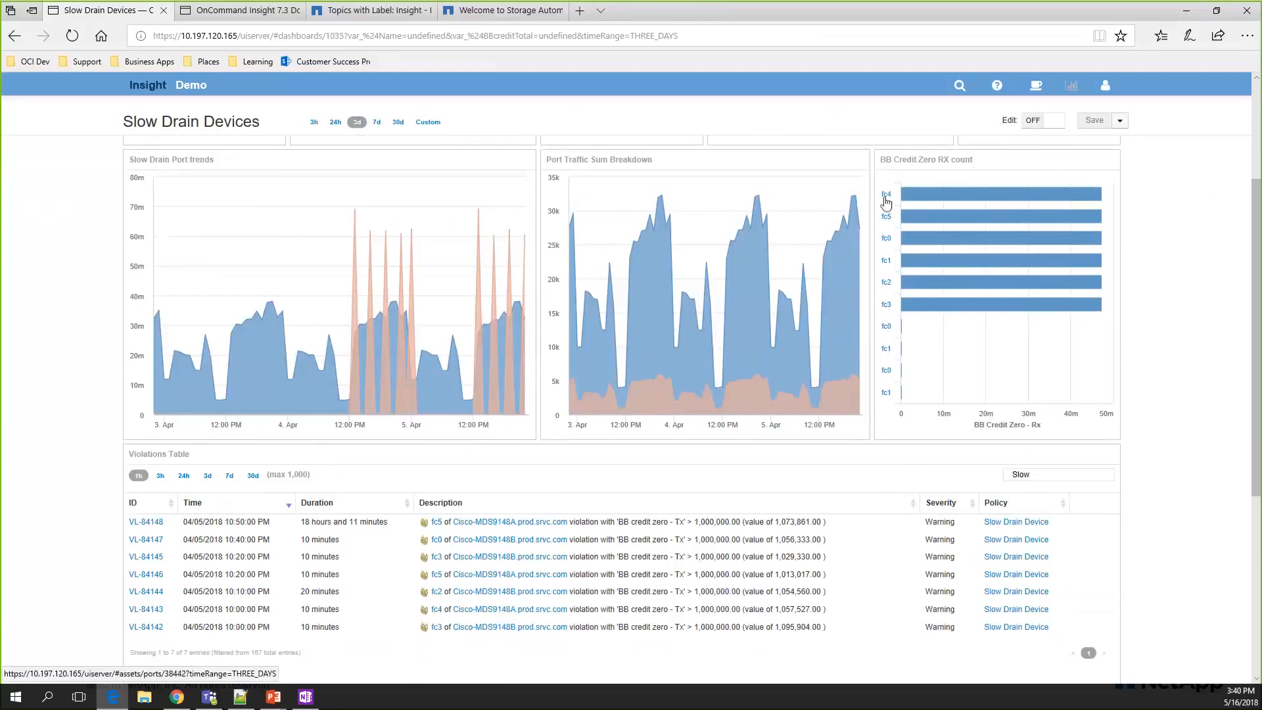
{"action": "scroll", "coordinate": [1155, 225], "scroll_direction": "down", "scroll_amount": 4}
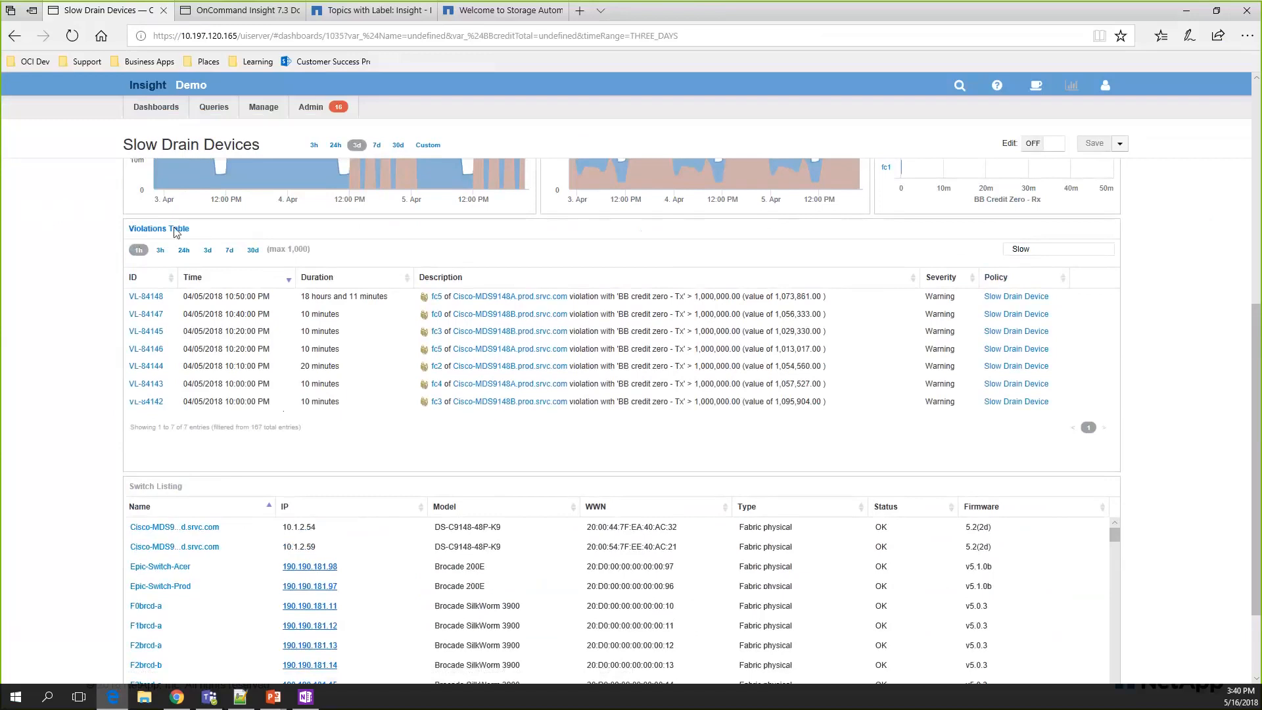
{"action": "scroll", "coordinate": [98, 256], "scroll_direction": "down", "scroll_amount": 2}
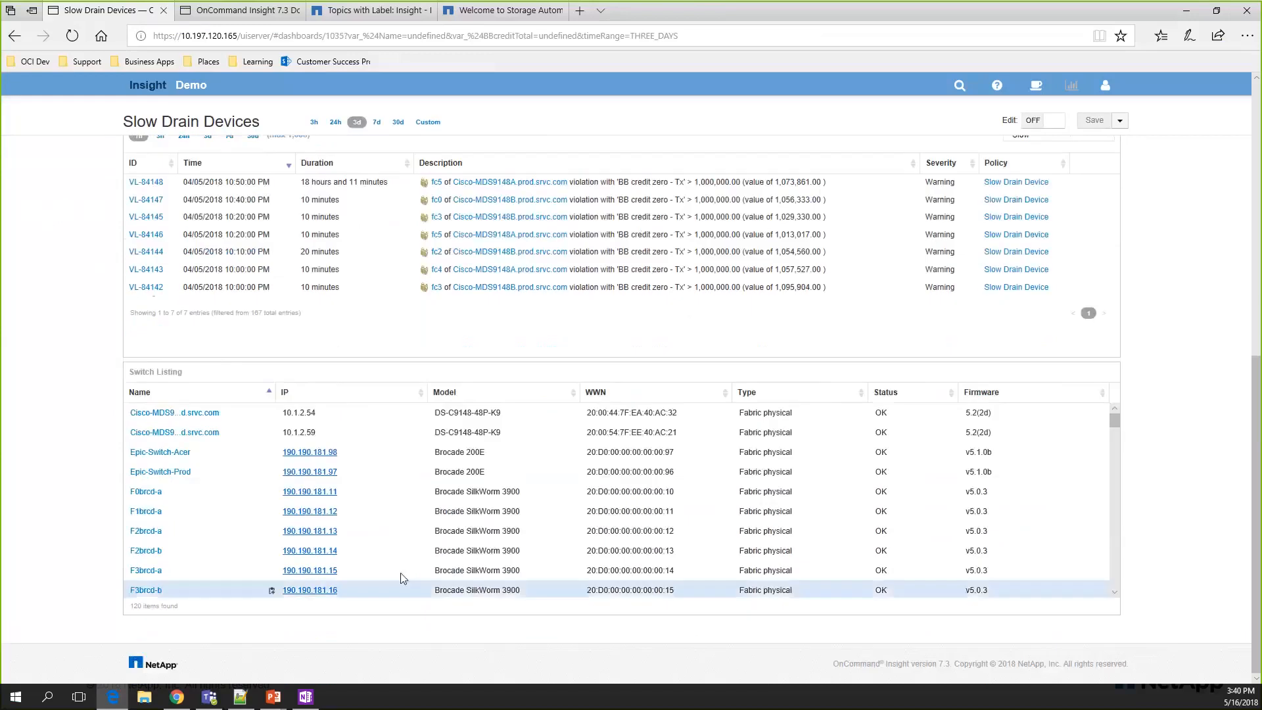
{"action": "scroll", "coordinate": [1085, 513], "scroll_direction": "up", "scroll_amount": 3}
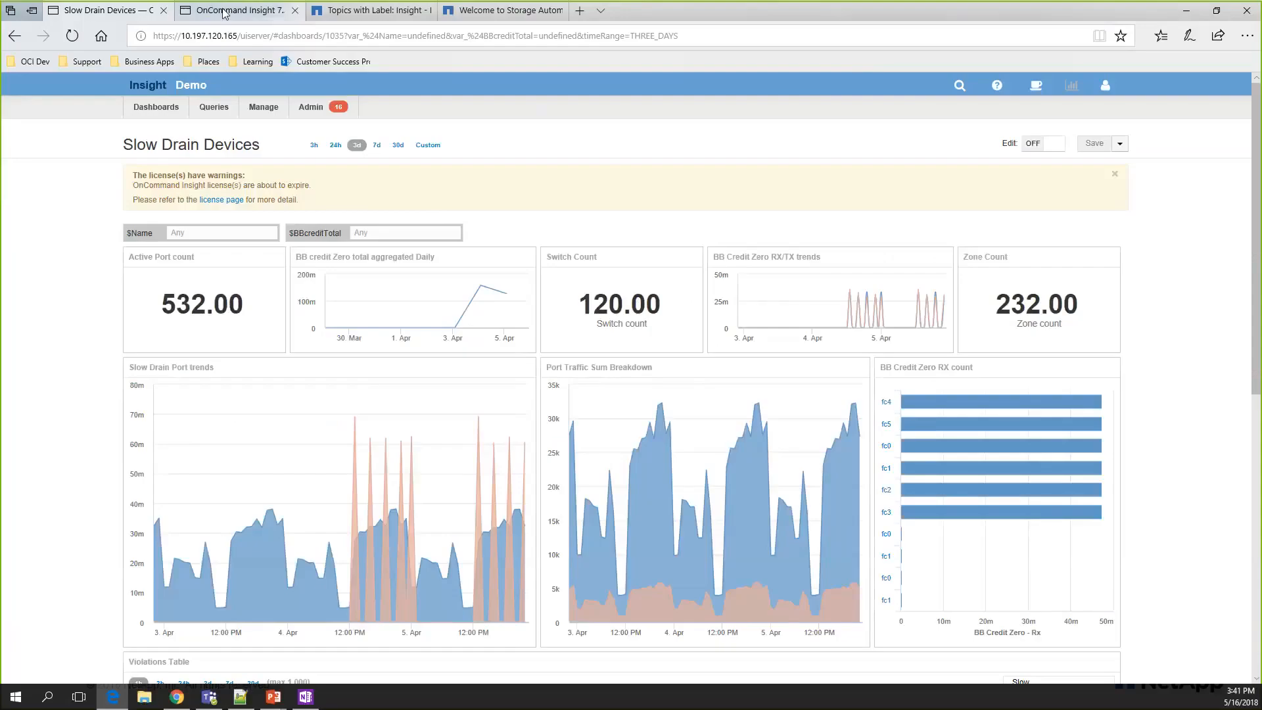
Step: Open the Creating custom dashboards how-to in the OnCommand Insight 7.3 Documentation Center and read through to its widget types
{"action": "left_click", "coordinate": [224, 12]}
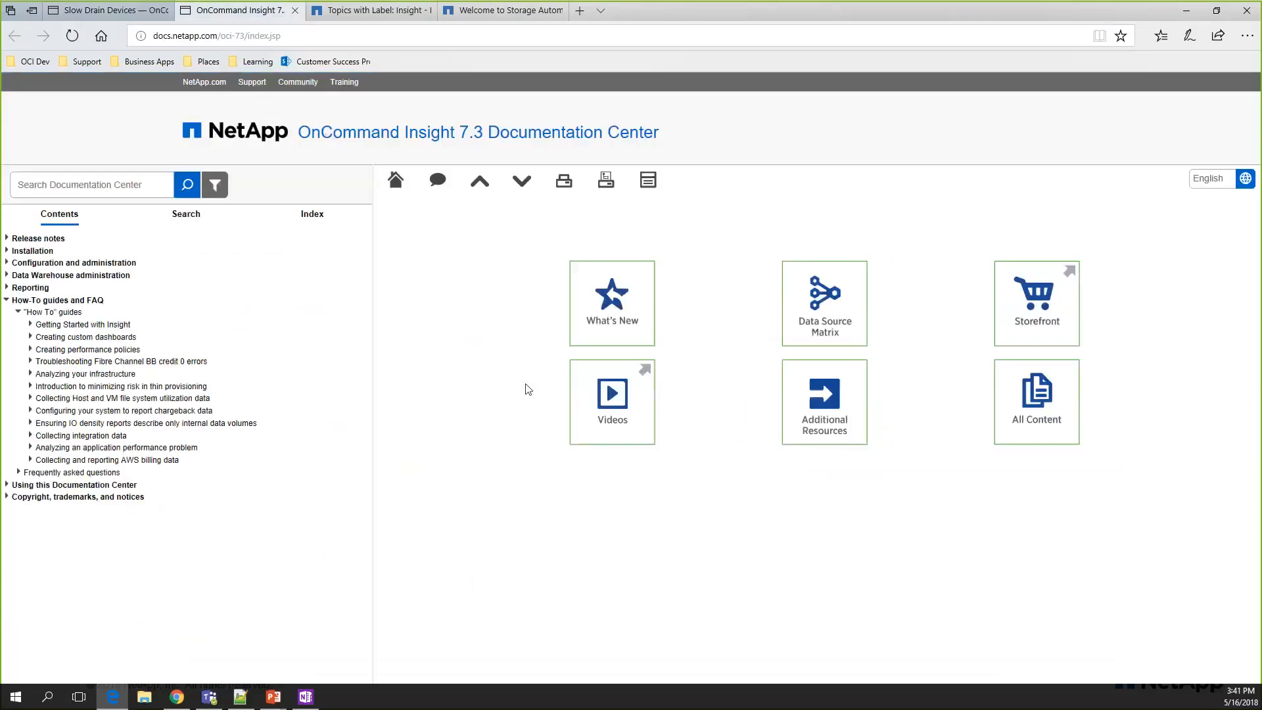
{"action": "left_click", "coordinate": [85, 337]}
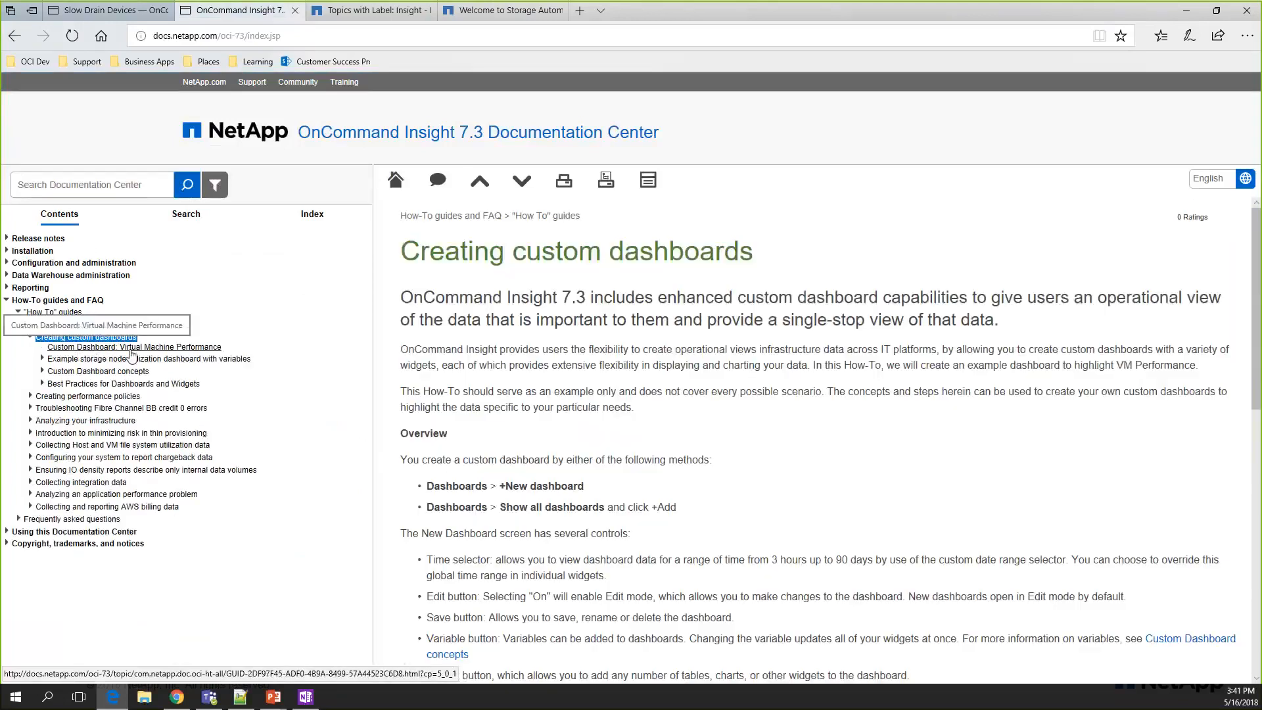
{"action": "scroll", "coordinate": [428, 385], "scroll_direction": "down", "scroll_amount": 6}
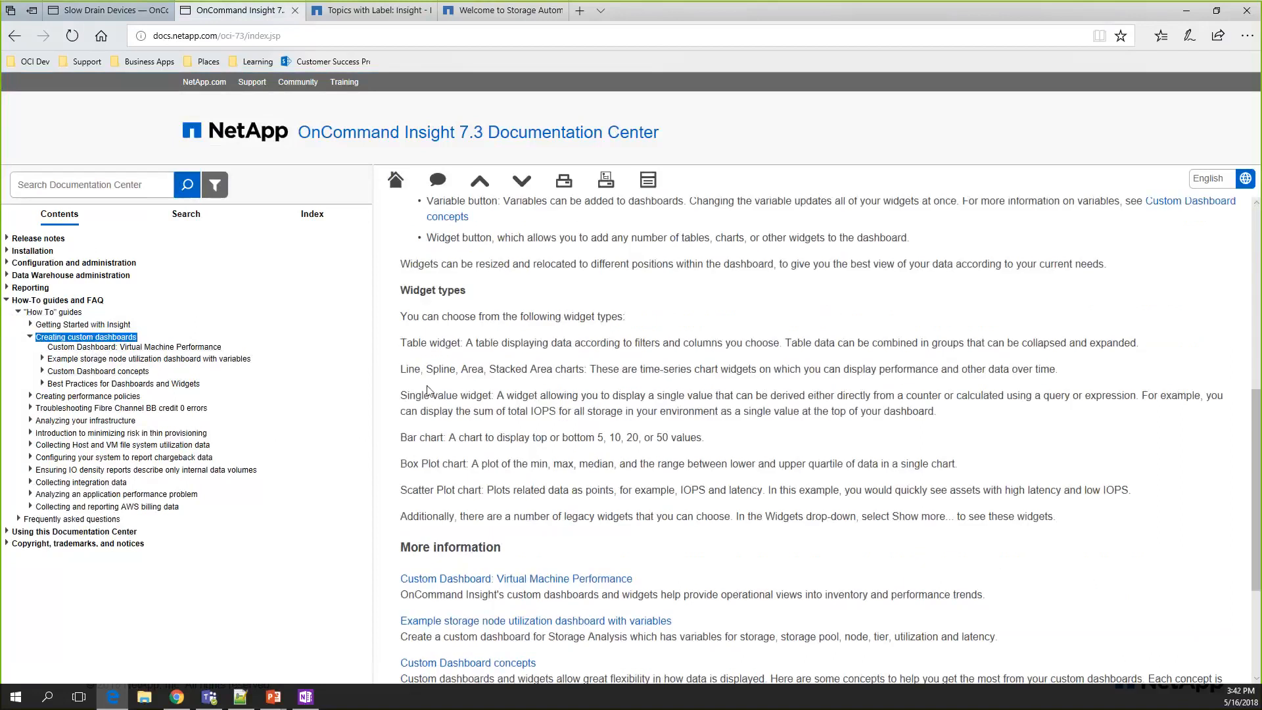
Step: Switch to the NetApp Community page and browse the discussion topics labelled Insight
{"action": "left_click", "coordinate": [366, 13]}
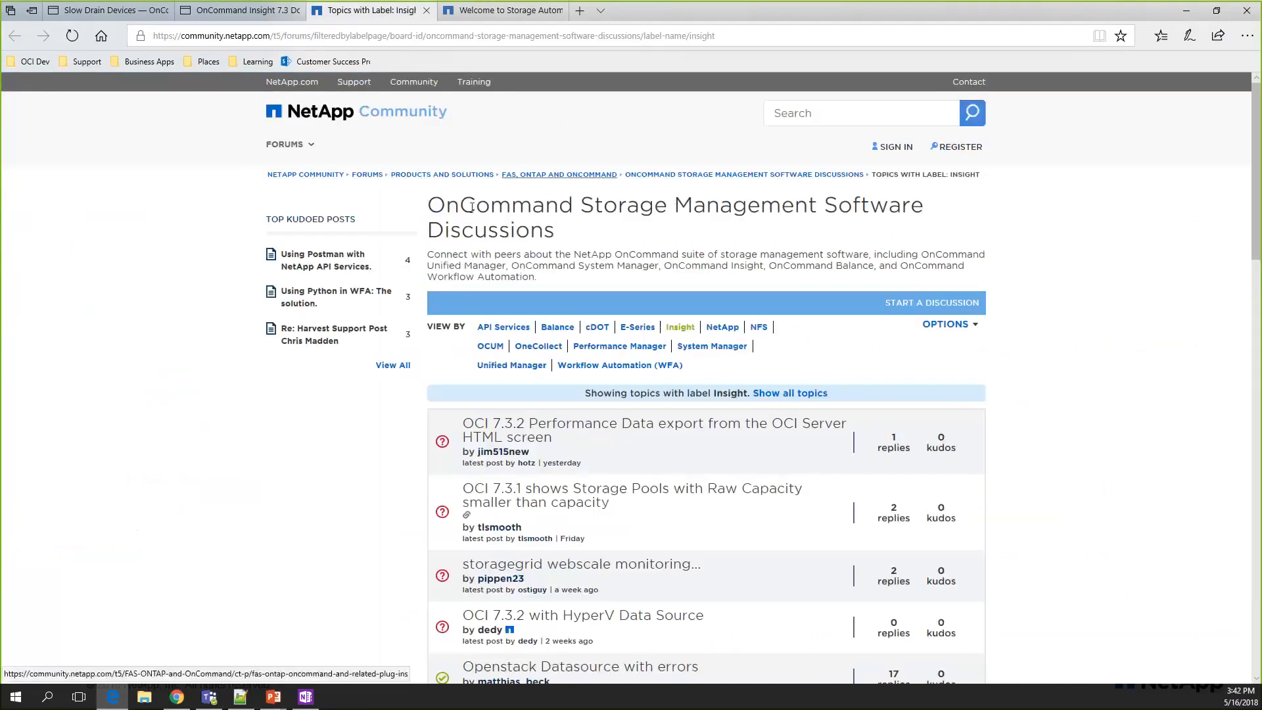
{"action": "scroll", "coordinate": [590, 297], "scroll_direction": "down", "scroll_amount": 4}
{"action": "scroll", "coordinate": [578, 240], "scroll_direction": "down", "scroll_amount": 2}
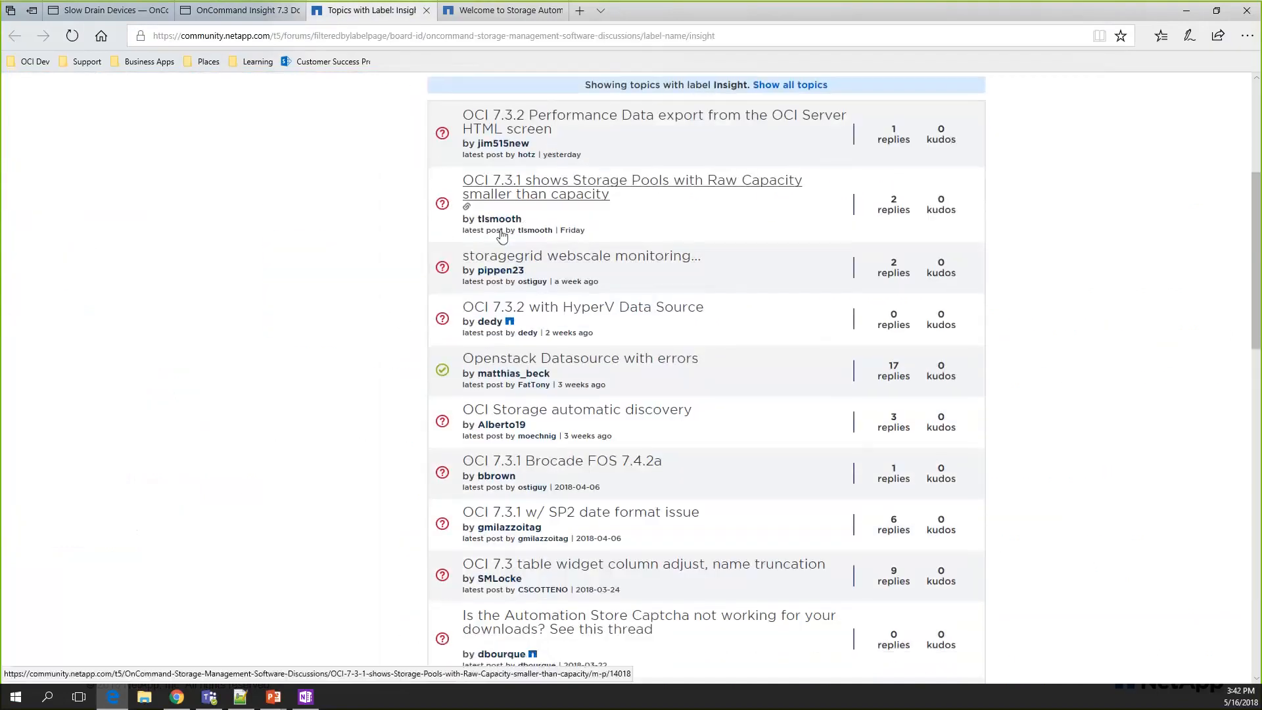
{"action": "scroll", "coordinate": [530, 400], "scroll_direction": "up", "scroll_amount": 2}
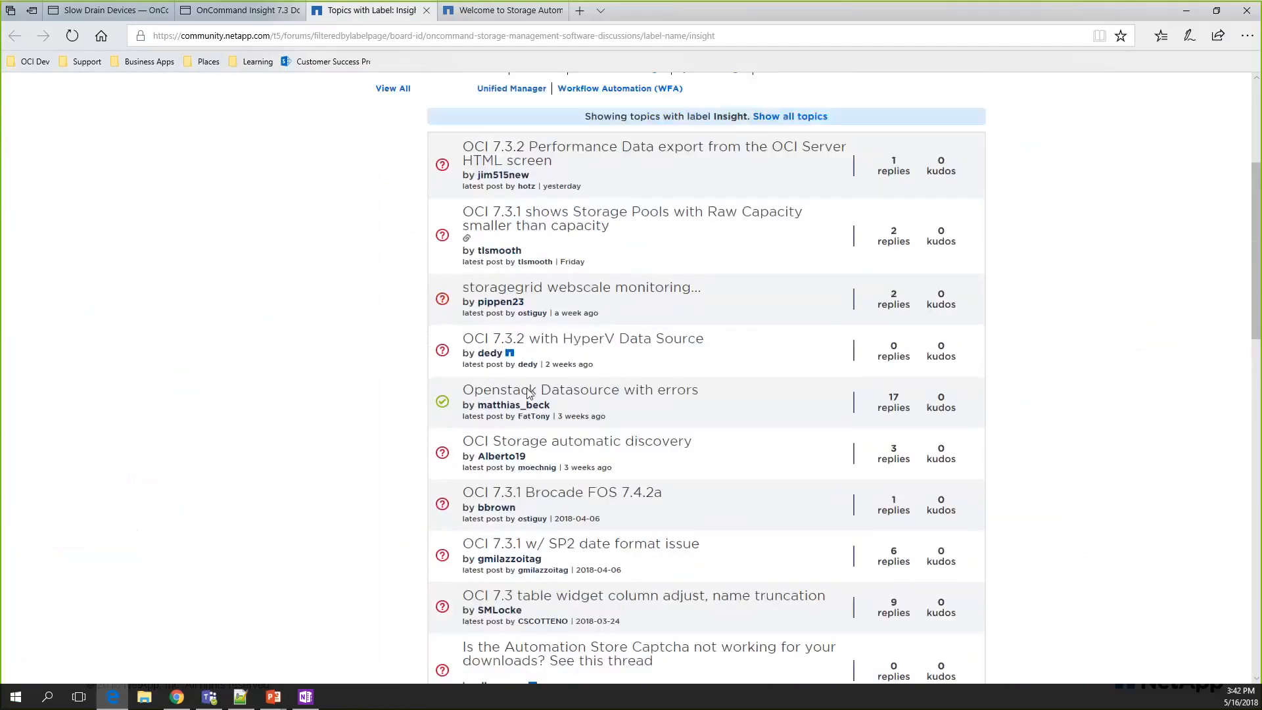
{"action": "scroll", "coordinate": [530, 393], "scroll_direction": "up", "scroll_amount": 3}
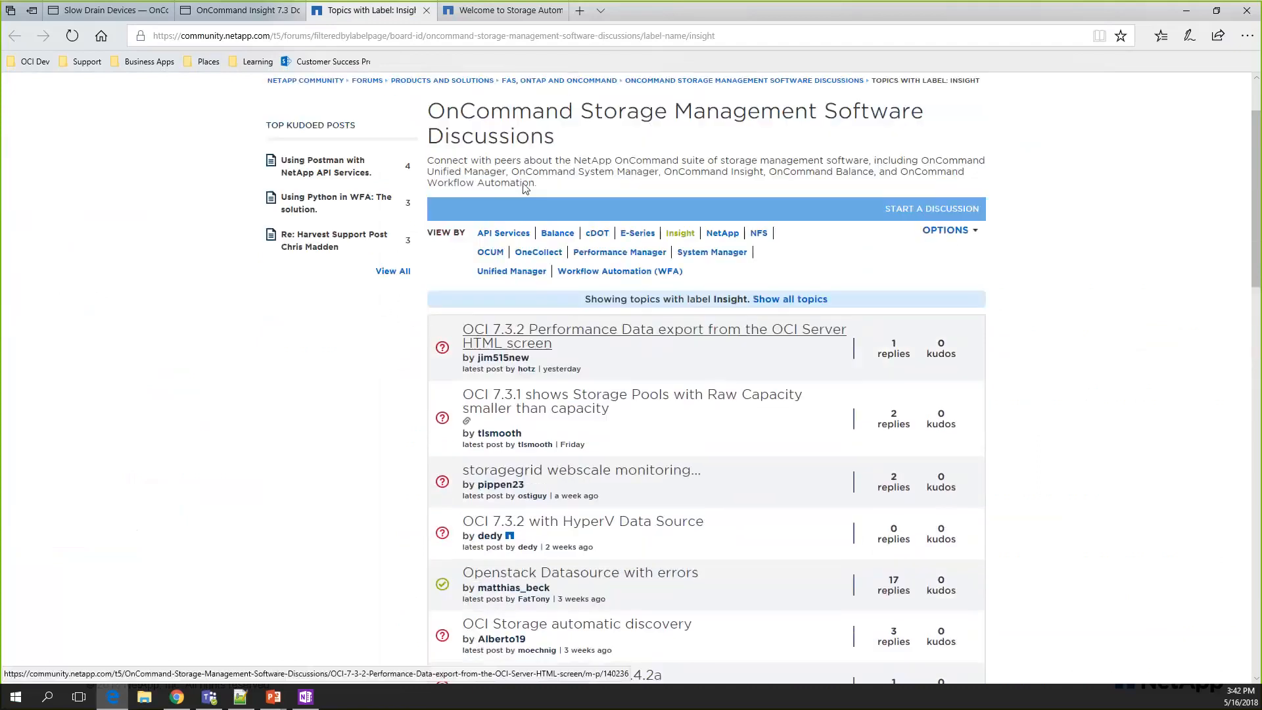
Step: Go to the Storage Automation Store's OnCommand Insight page, look through the reports, and show the Solution Packs
{"action": "left_click", "coordinate": [465, 13]}
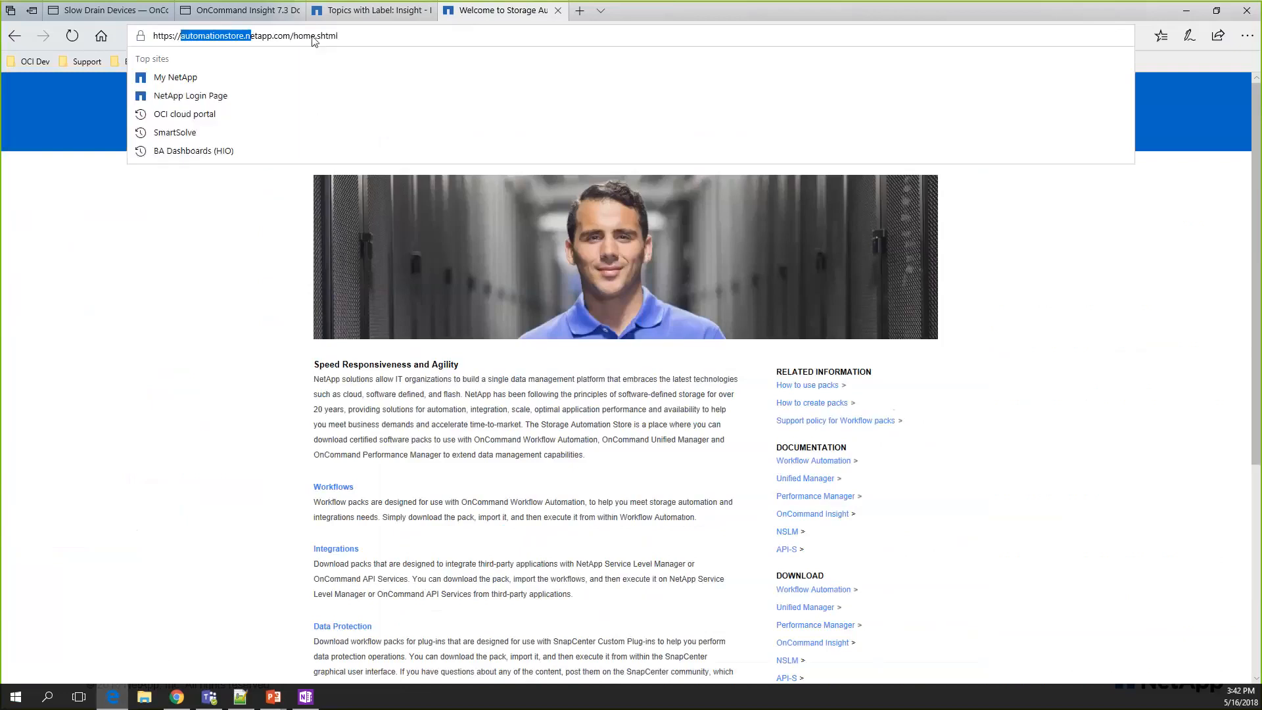
{"action": "key", "text": "Return"}
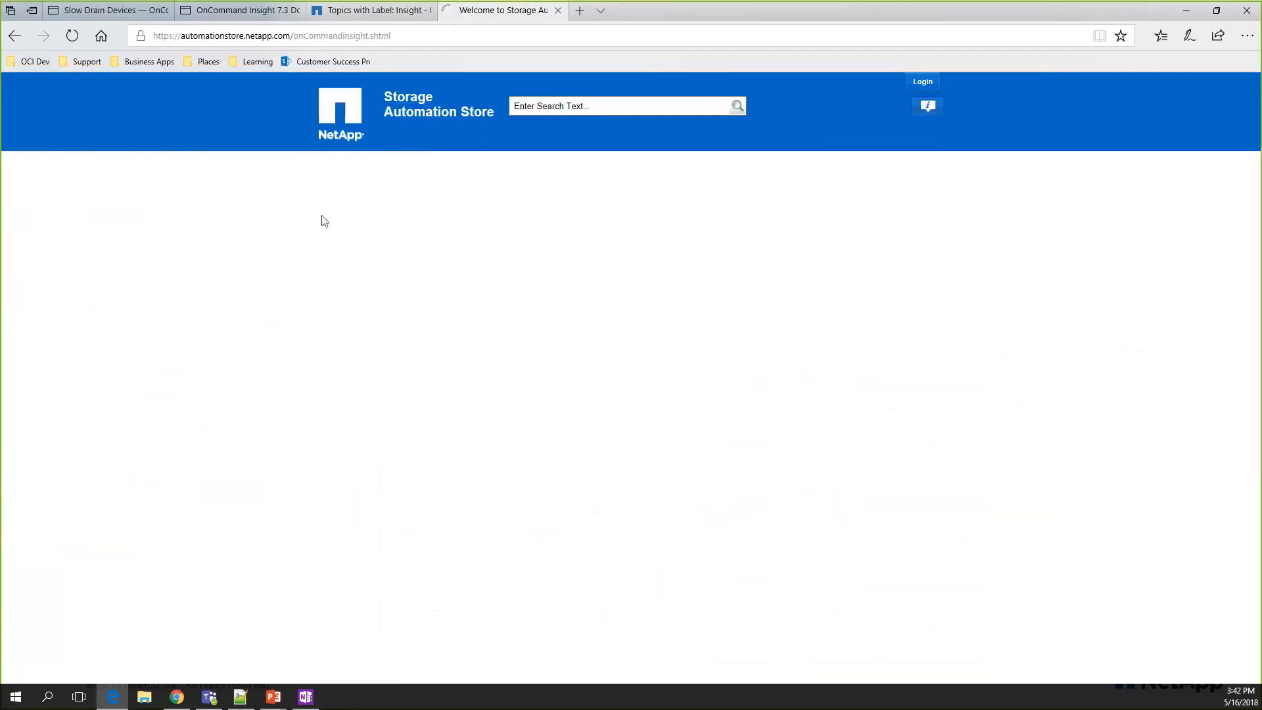
{"action": "scroll", "coordinate": [273, 342], "scroll_direction": "down", "scroll_amount": 10}
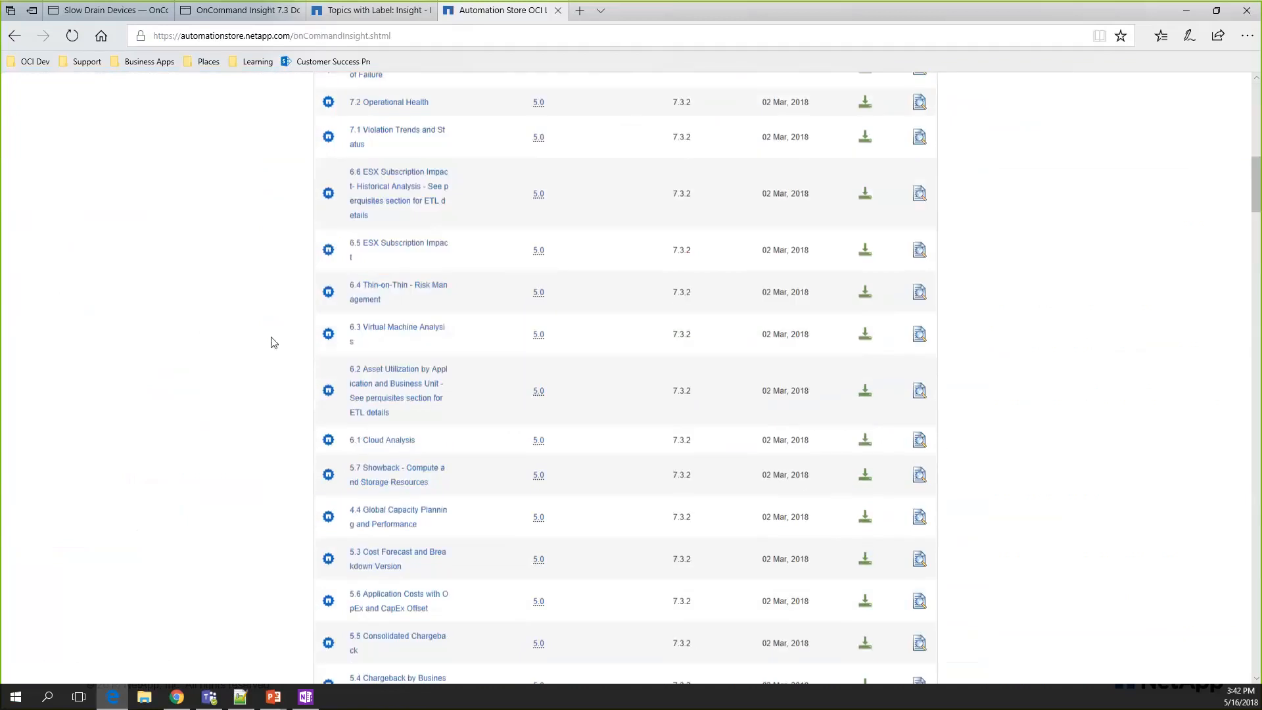
{"action": "scroll", "coordinate": [273, 343], "scroll_direction": "up", "scroll_amount": 10}
{"action": "left_click", "coordinate": [413, 189]}
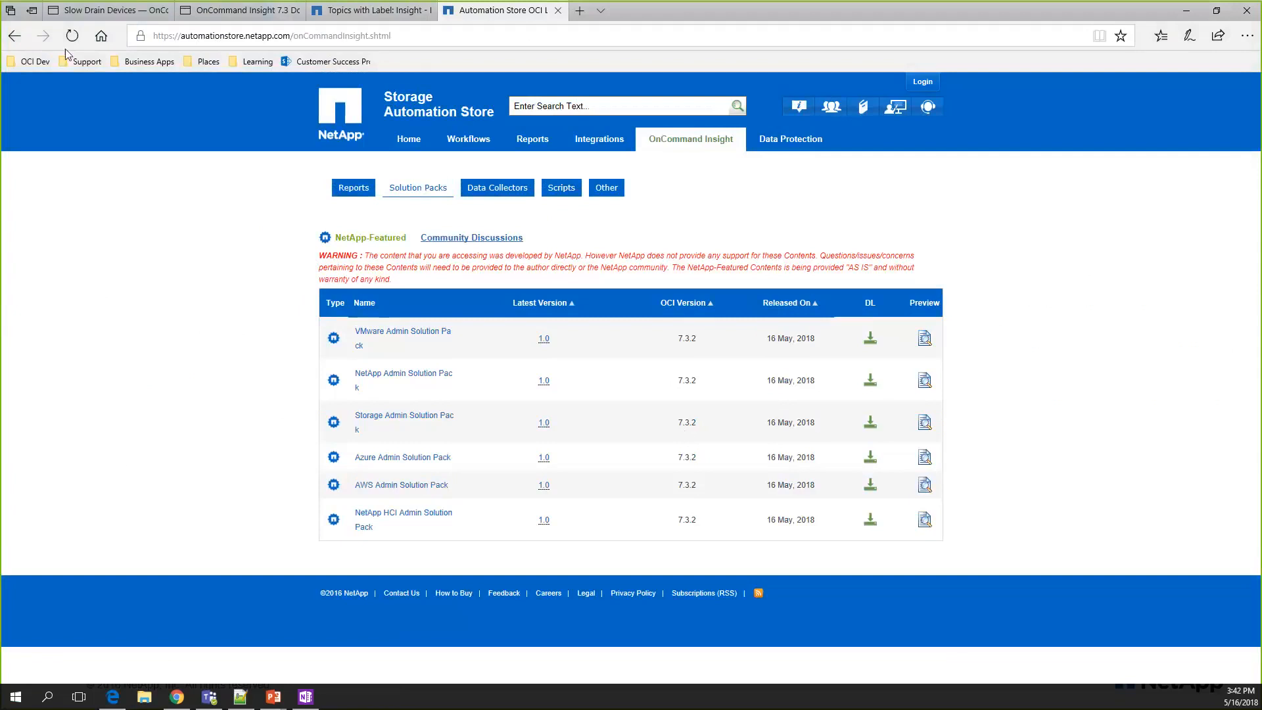
Step: Return to the Insight site, browse the full dashboard list, and open the Application Anomaly Analysis dashboard
{"action": "left_click", "coordinate": [69, 14]}
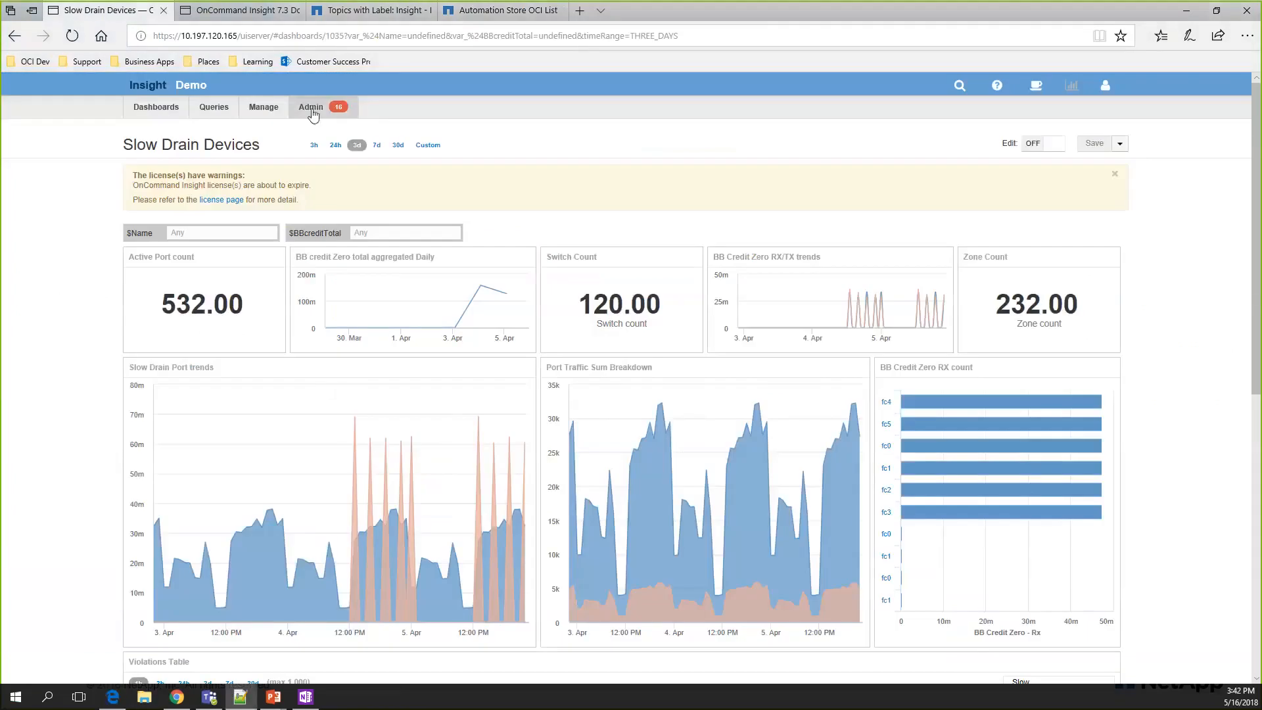
{"action": "left_click", "coordinate": [156, 107]}
{"action": "left_click", "coordinate": [192, 236]}
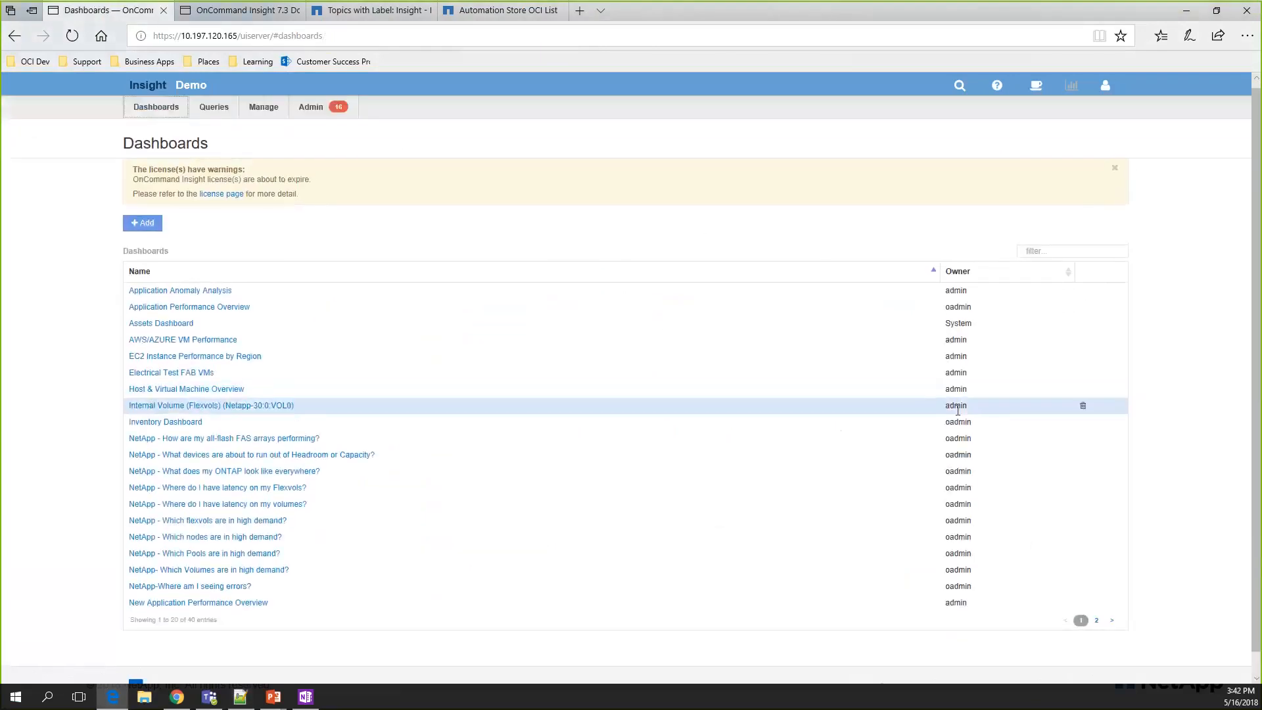
{"action": "scroll", "coordinate": [361, 428], "scroll_direction": "down", "scroll_amount": 1}
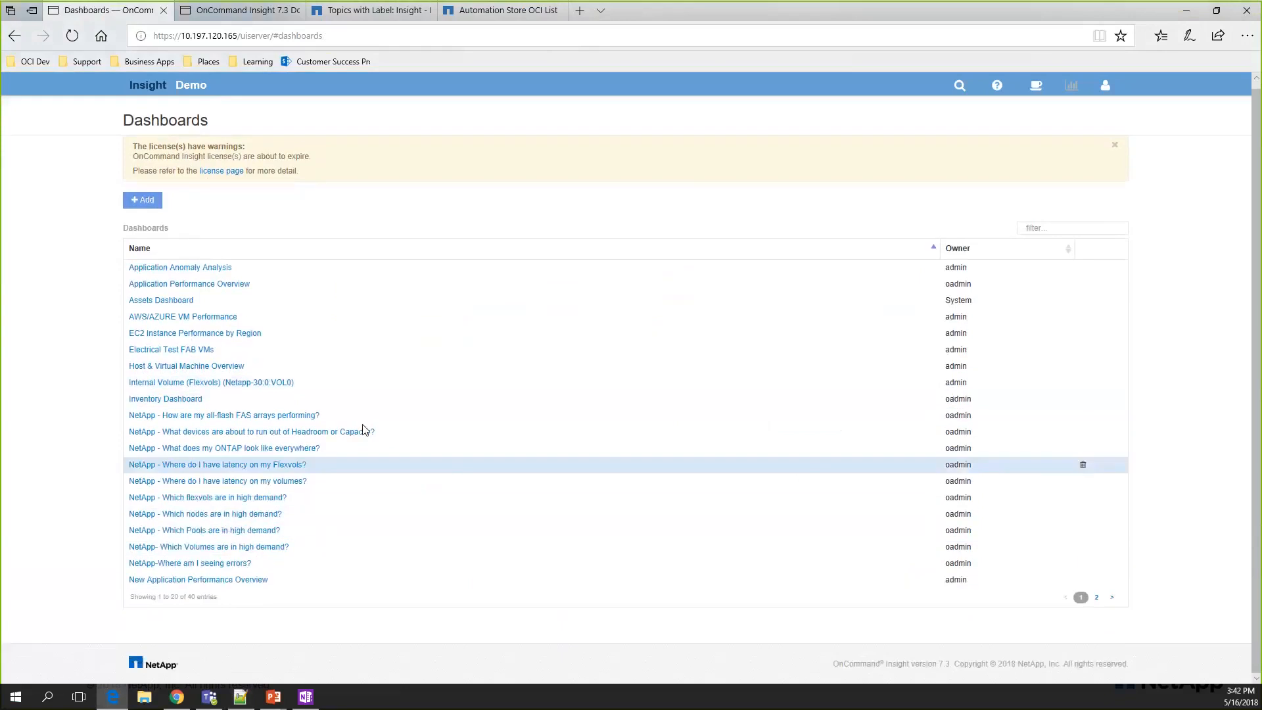
{"action": "scroll", "coordinate": [197, 296], "scroll_direction": "up", "scroll_amount": 1}
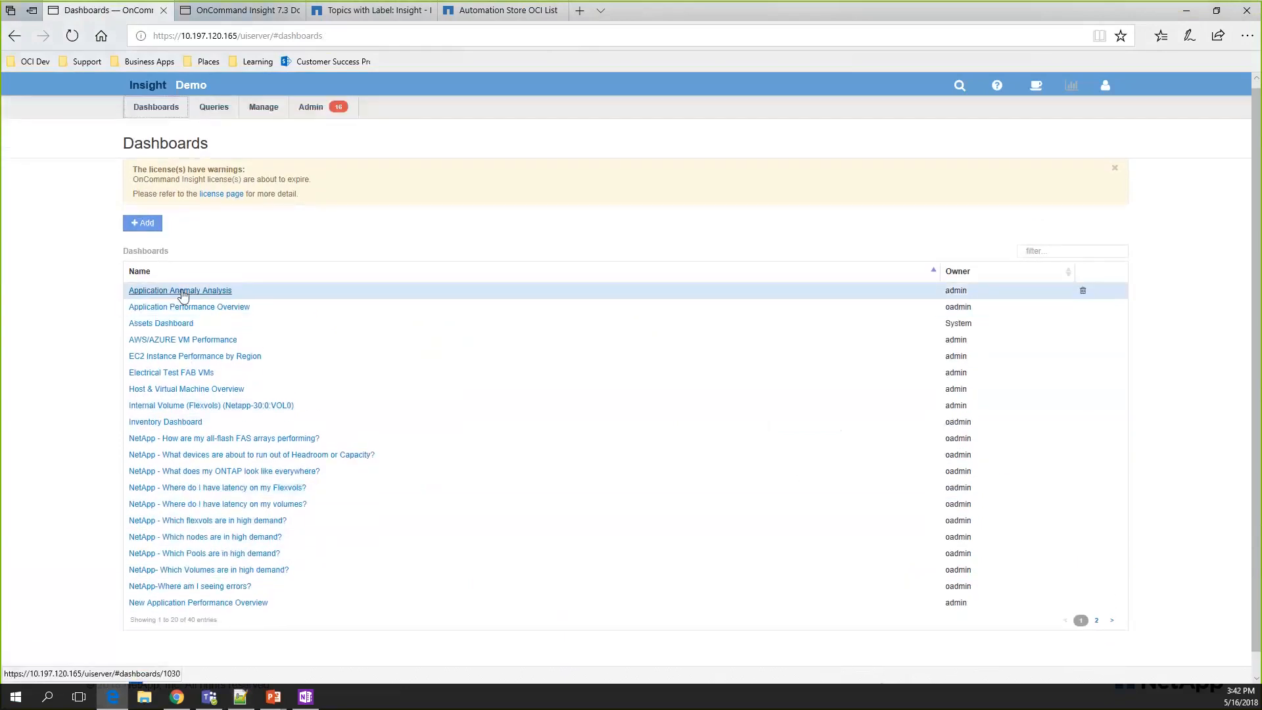
{"action": "left_click", "coordinate": [182, 294]}
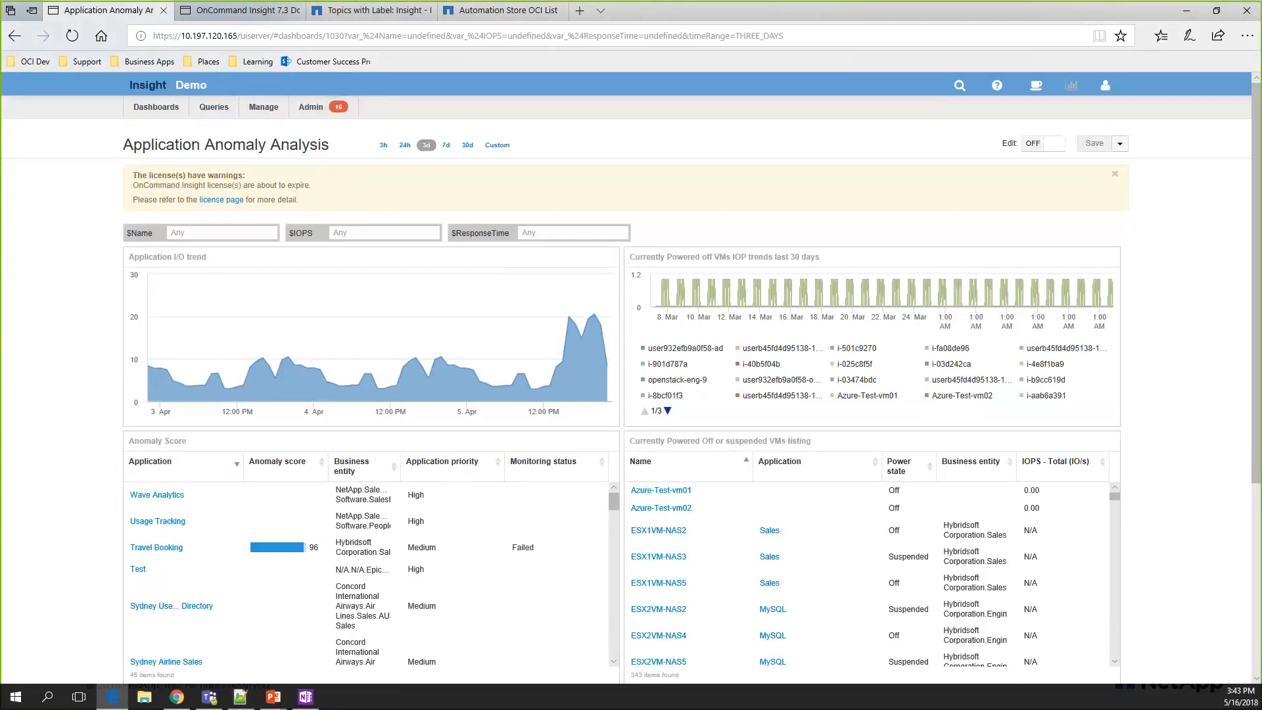
{"action": "key", "text": "alt+Tab"}
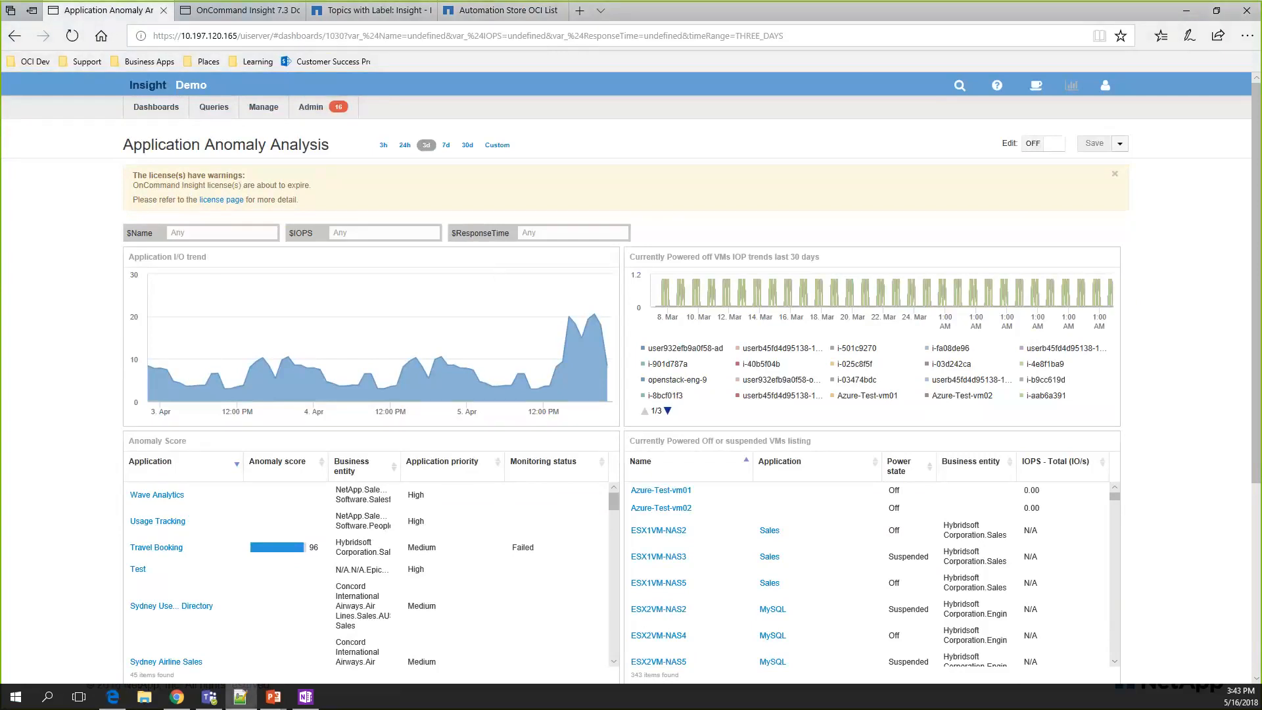